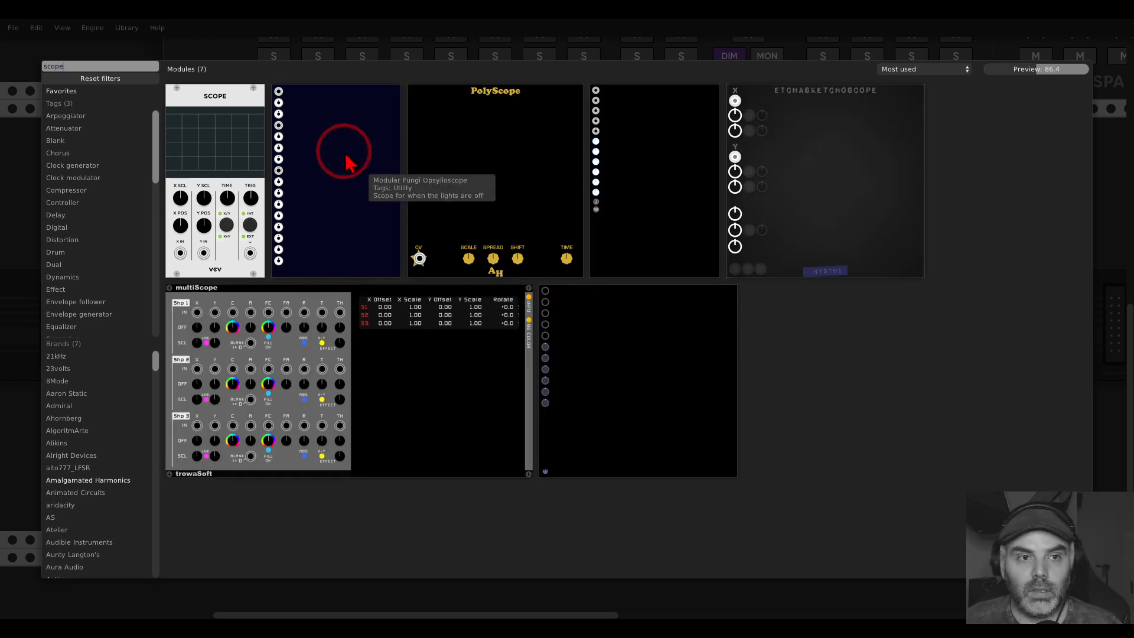
Add a VCV Scope with X IN fed by AD's ENV OUT, loop the AD envelope, and set Scope Time to 436.8 ms/div.
click(251, 124)
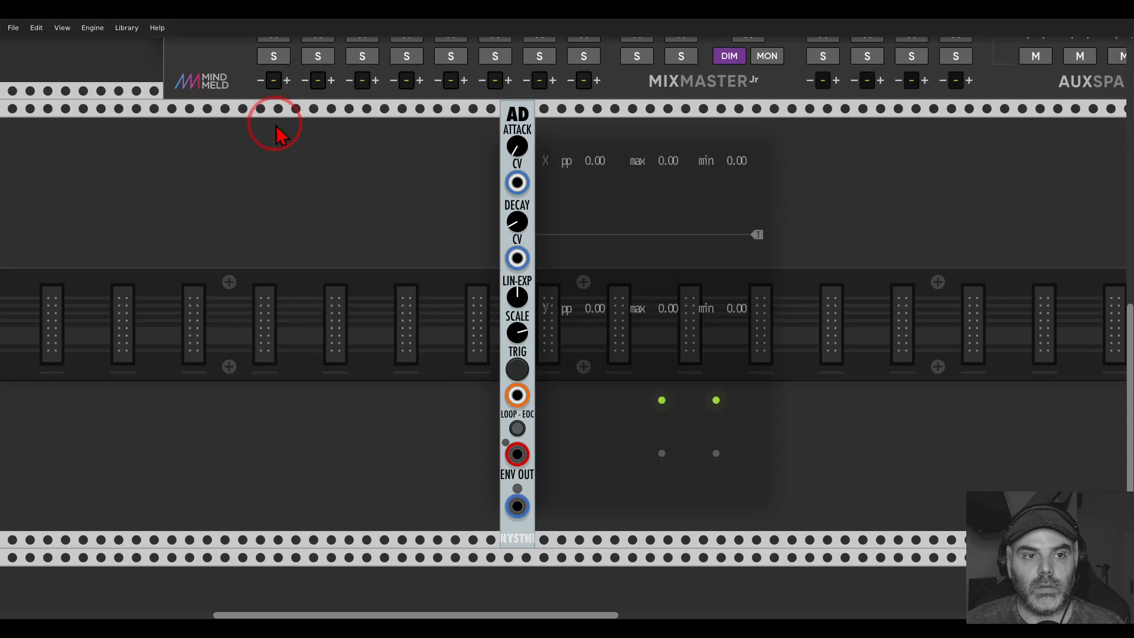
drag(570, 490, 518, 506)
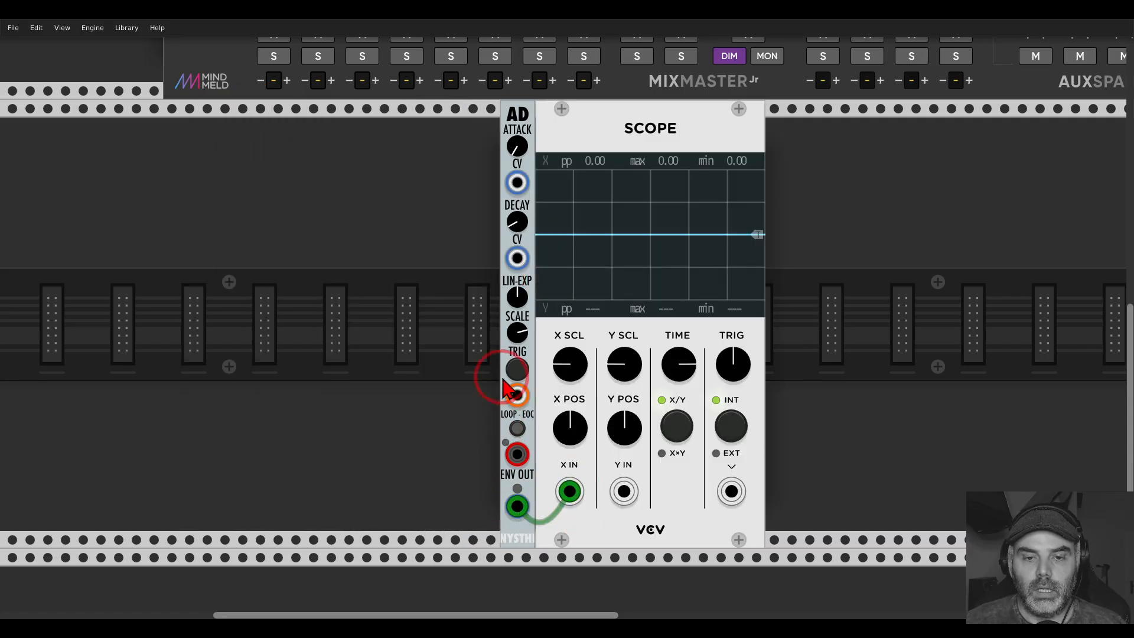
click(518, 429)
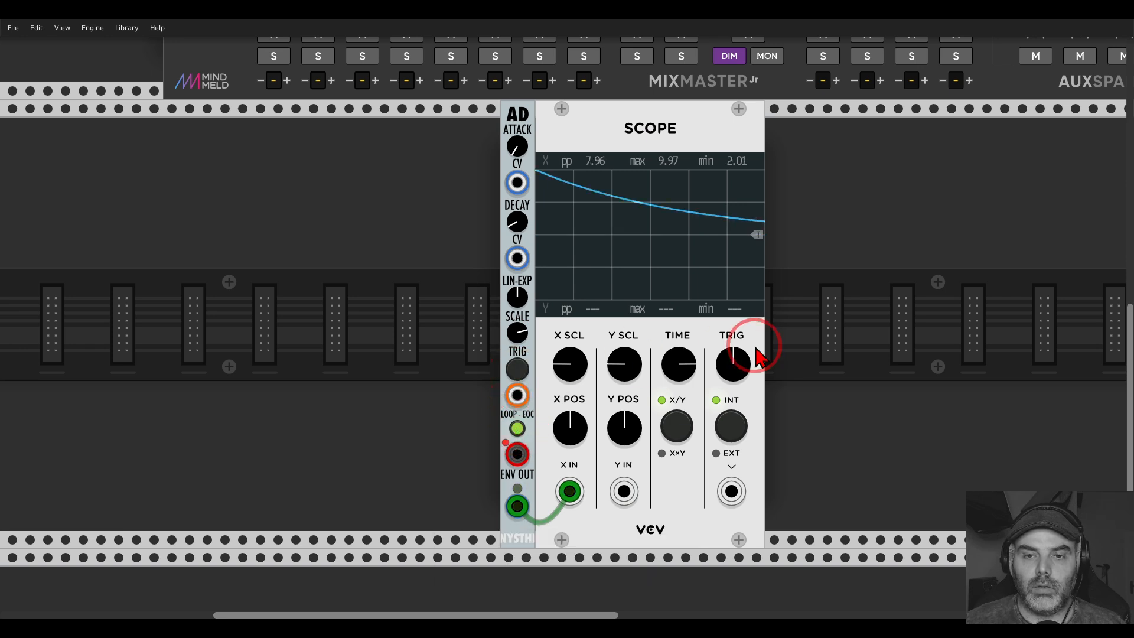
drag(678, 364, 567, 319)
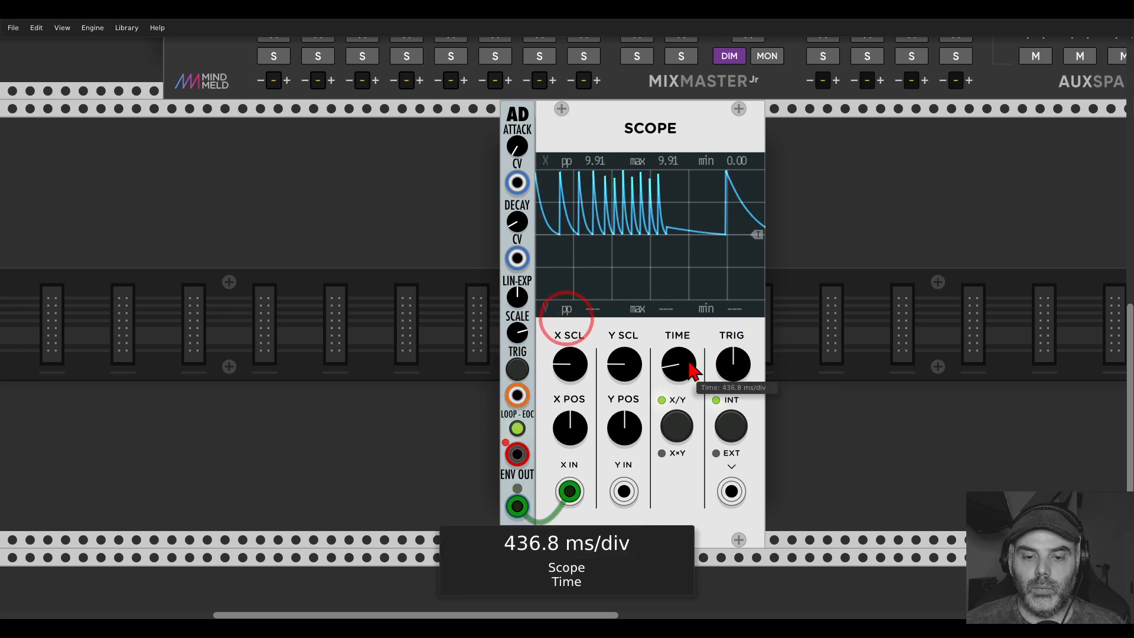
Search the module library for "sam" and place the S&H/Eight sample-and-hold module to the left of AD.
right_click(443, 299)
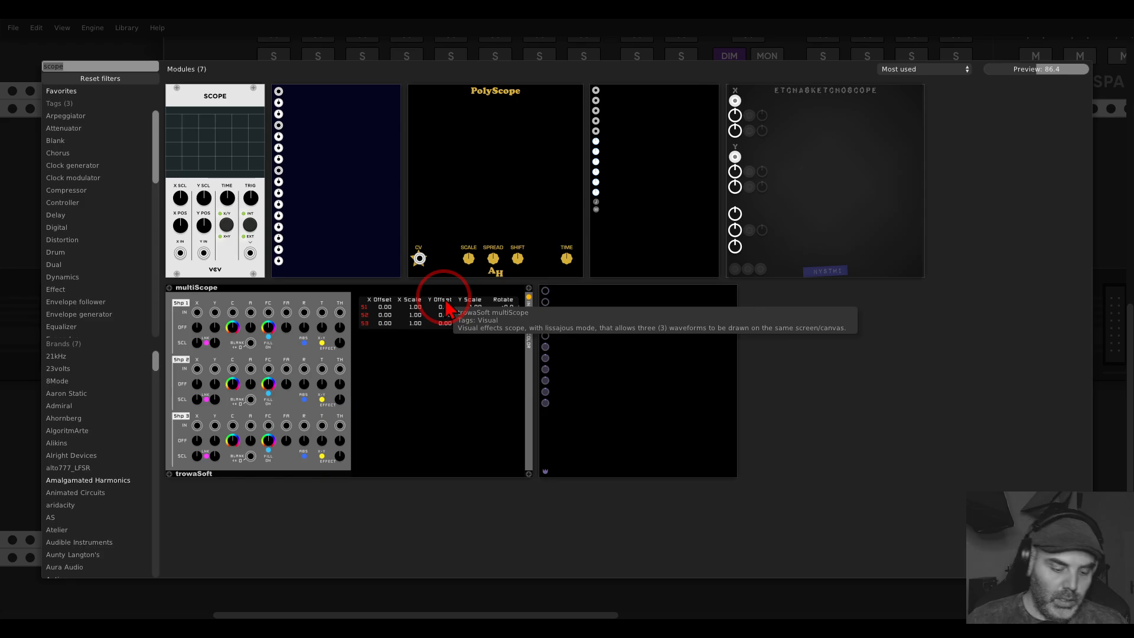
text(sam)
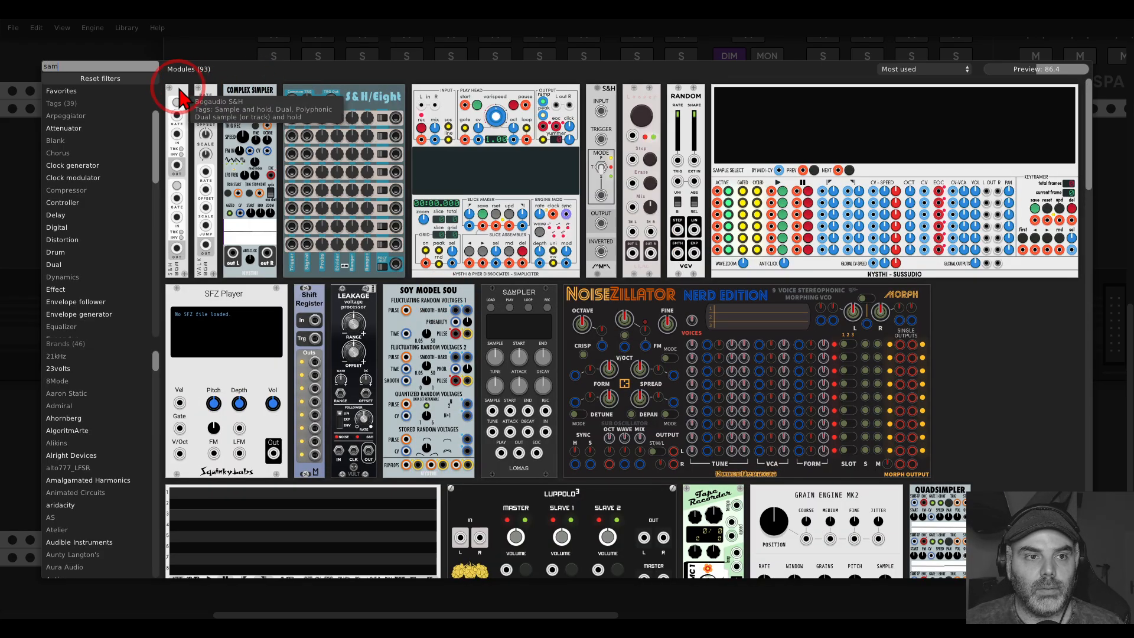
drag(180, 99, 340, 188)
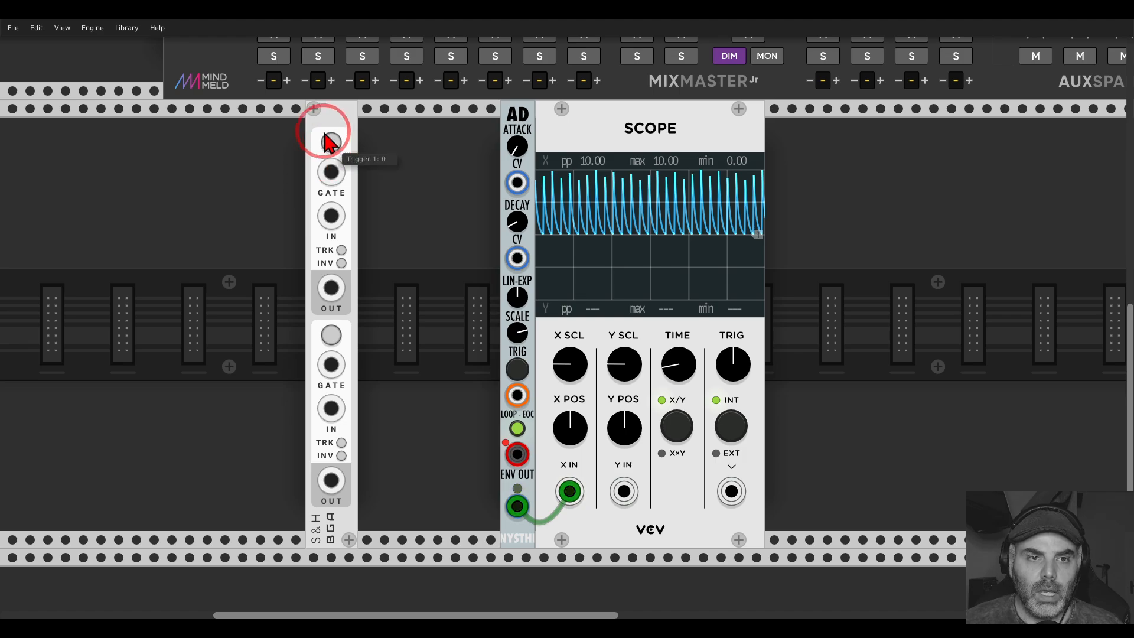
key(Return)
drag(347, 109, 306, 135)
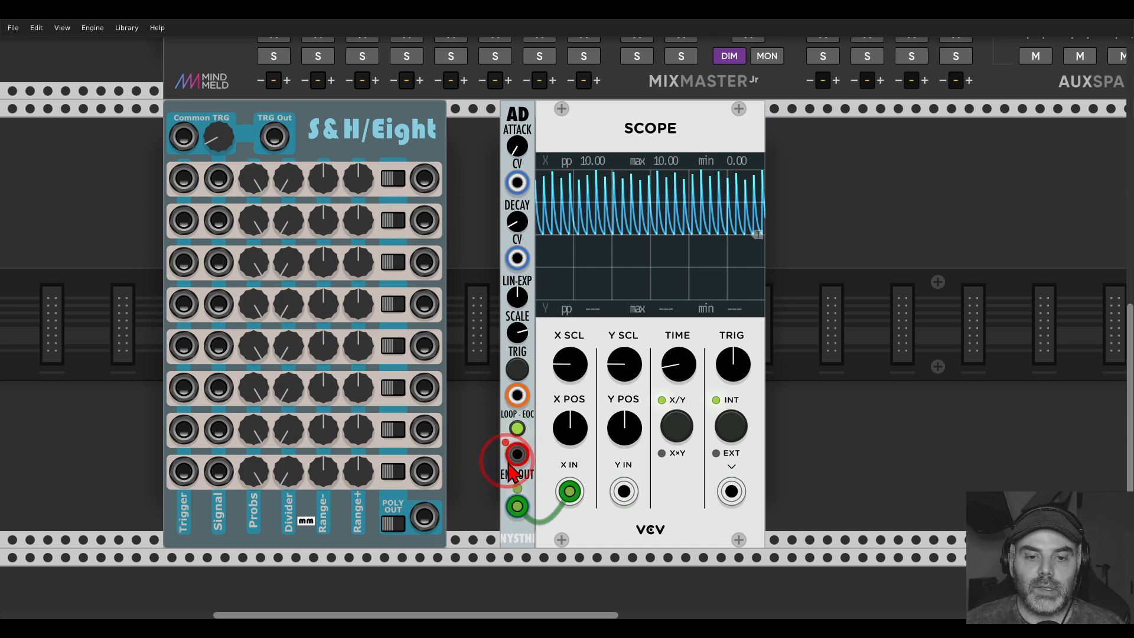
Trigger the first two S&H/Eight channels from AD's EOC, setting their negative ranges to 0 V and lowering their positive ranges.
drag(515, 455, 184, 221)
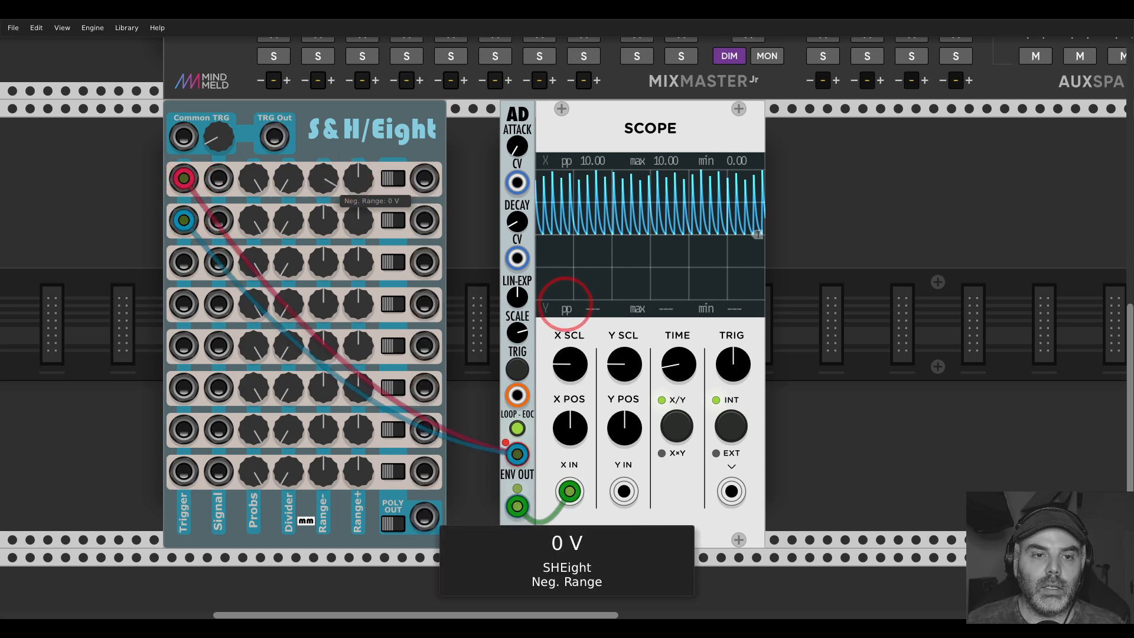
drag(357, 175, 357, 354)
drag(324, 219, 324, 45)
drag(357, 228, 566, 343)
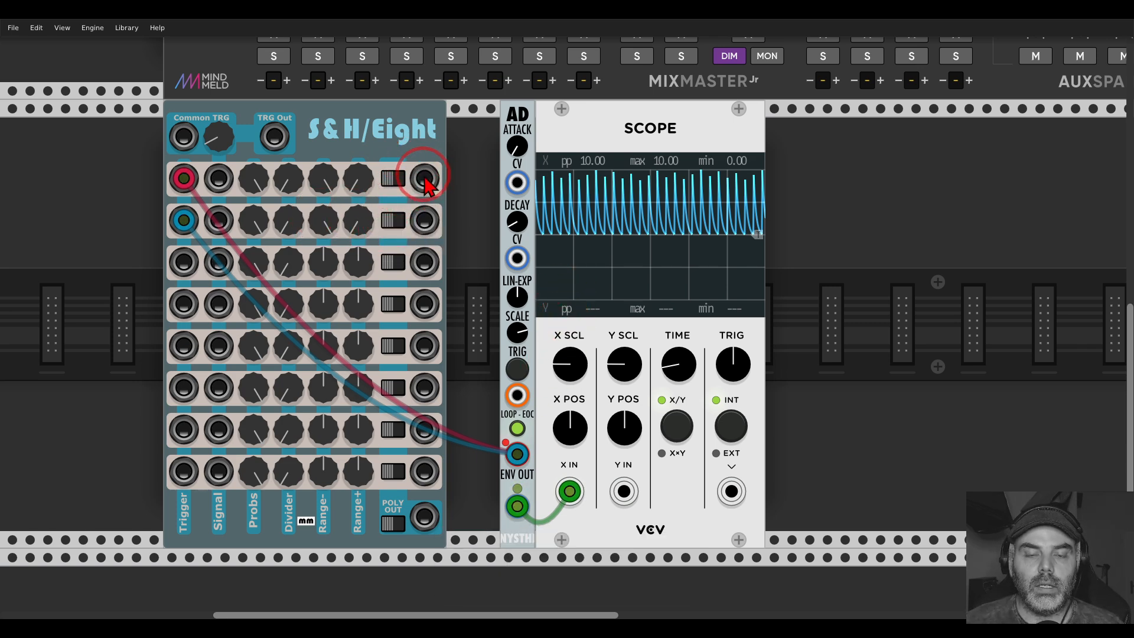
Patch S&H/Eight outputs 1 and 2 to AD's Attack CV and Decay CV inputs respectively.
drag(424, 178, 511, 184)
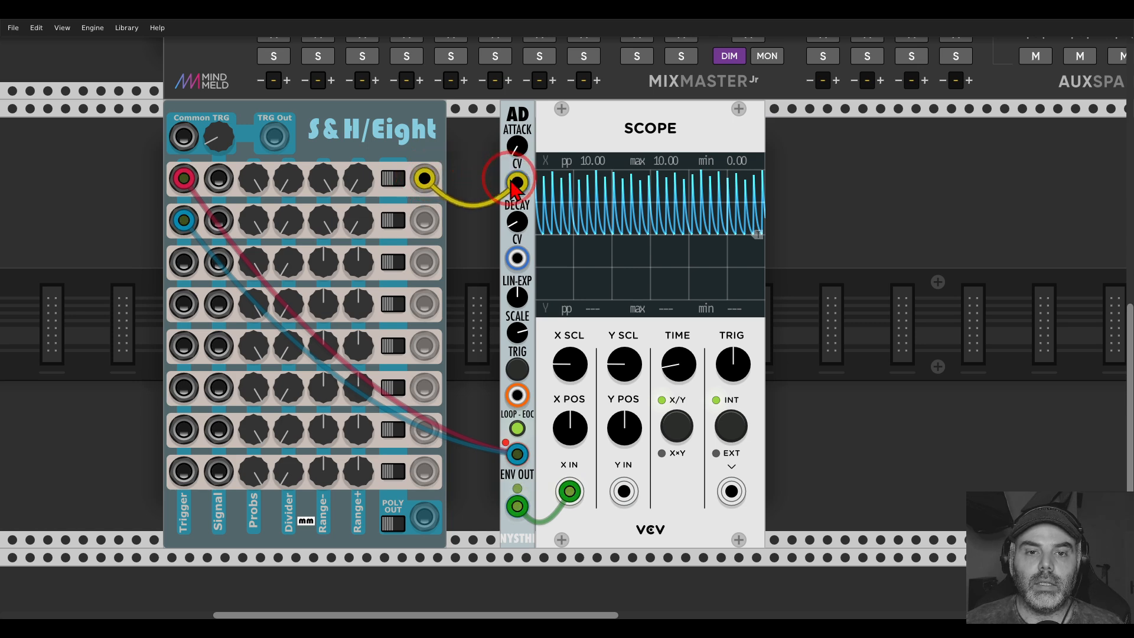
drag(425, 220, 518, 258)
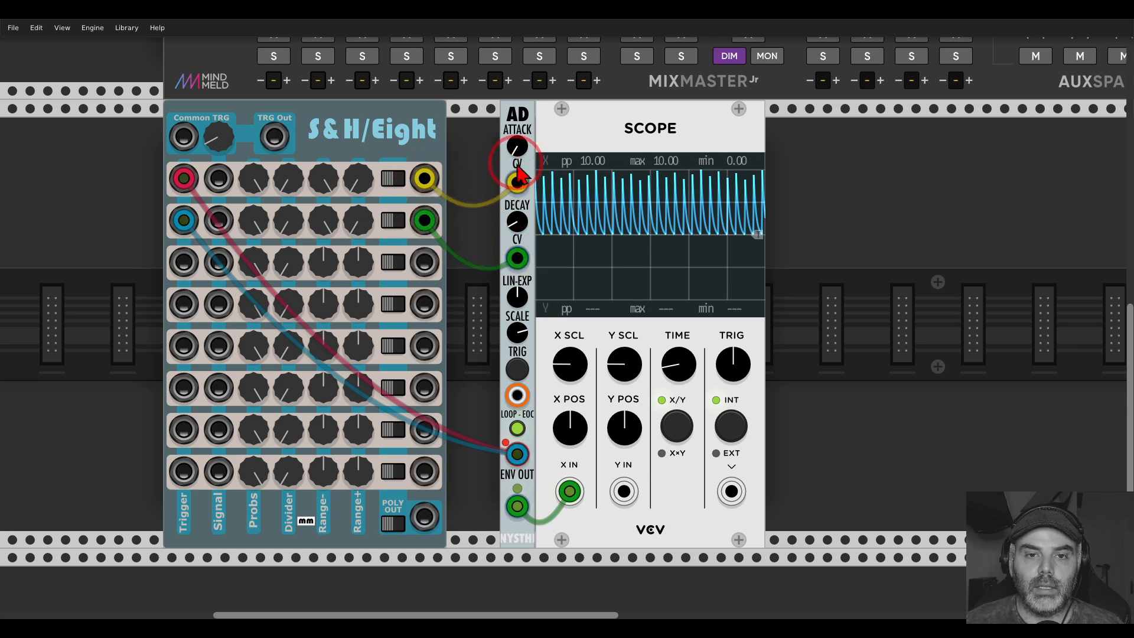
Shape the AD envelope with Attack at 0.0915, Decay at 0.16 and a lower LIN-EXP setting.
drag(517, 147, 518, 86)
drag(519, 224, 518, 66)
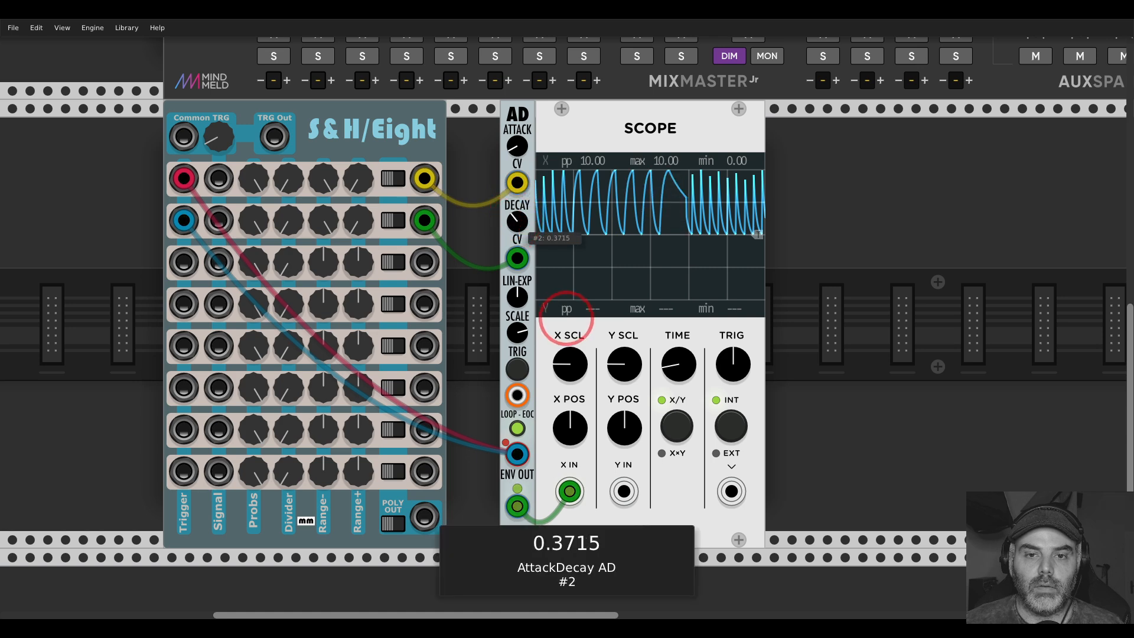
drag(517, 148, 517, 124)
drag(518, 297, 519, 433)
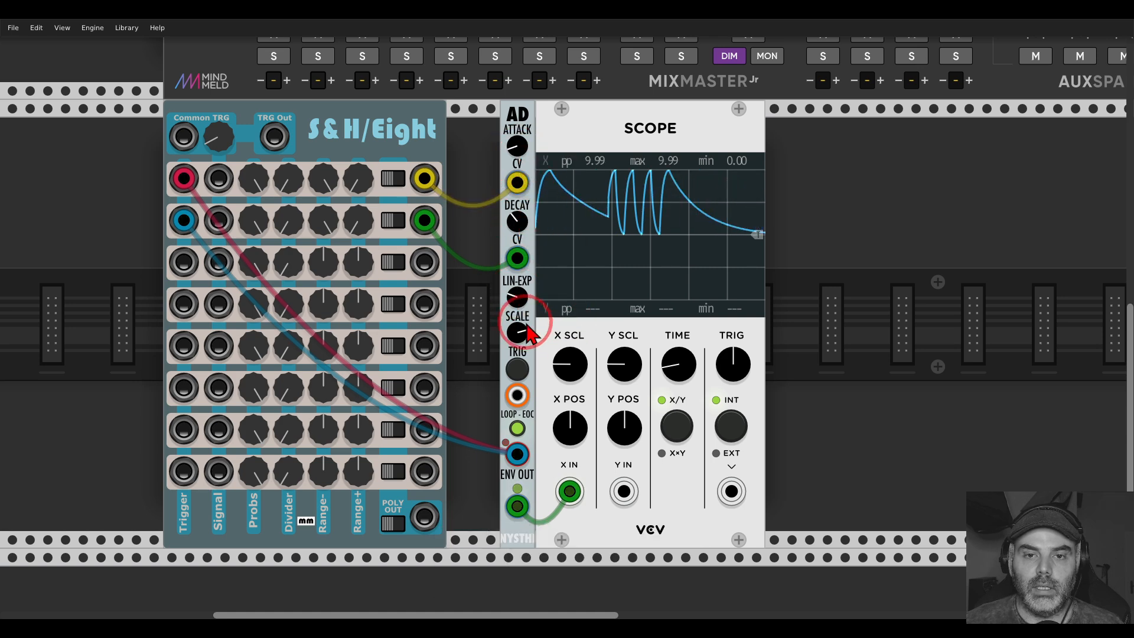
click(519, 148)
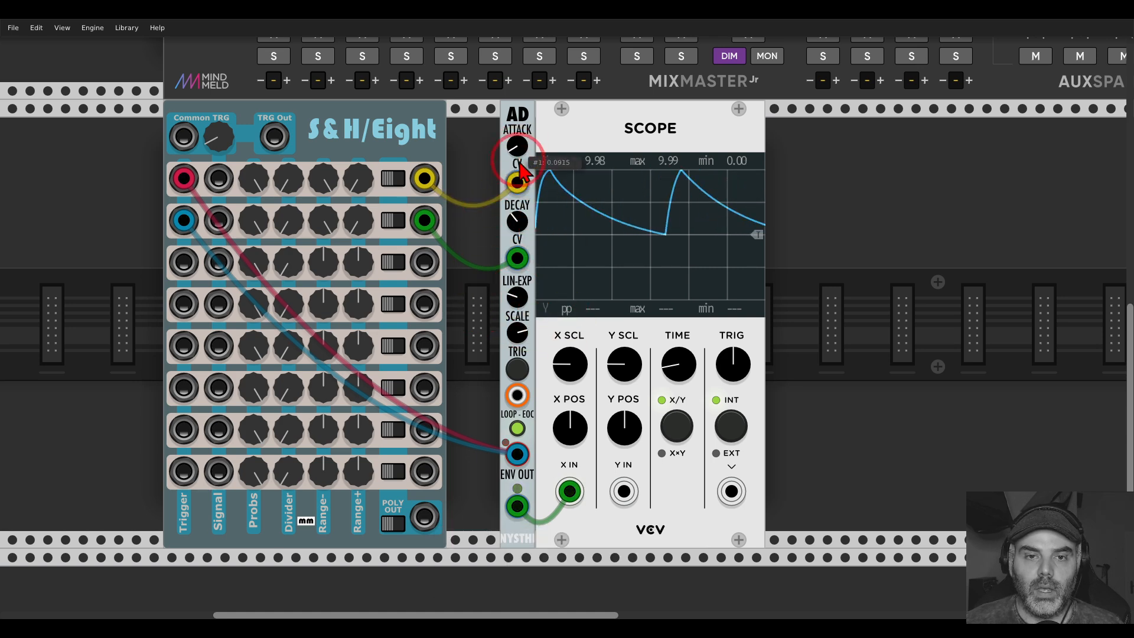
drag(517, 221, 517, 277)
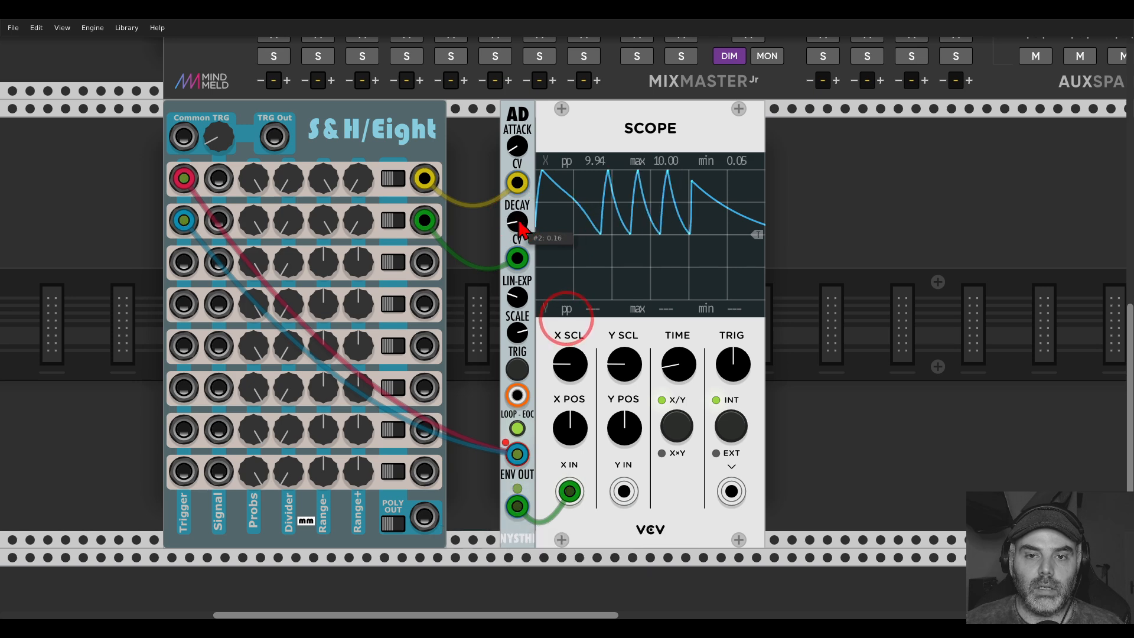
click(422, 200)
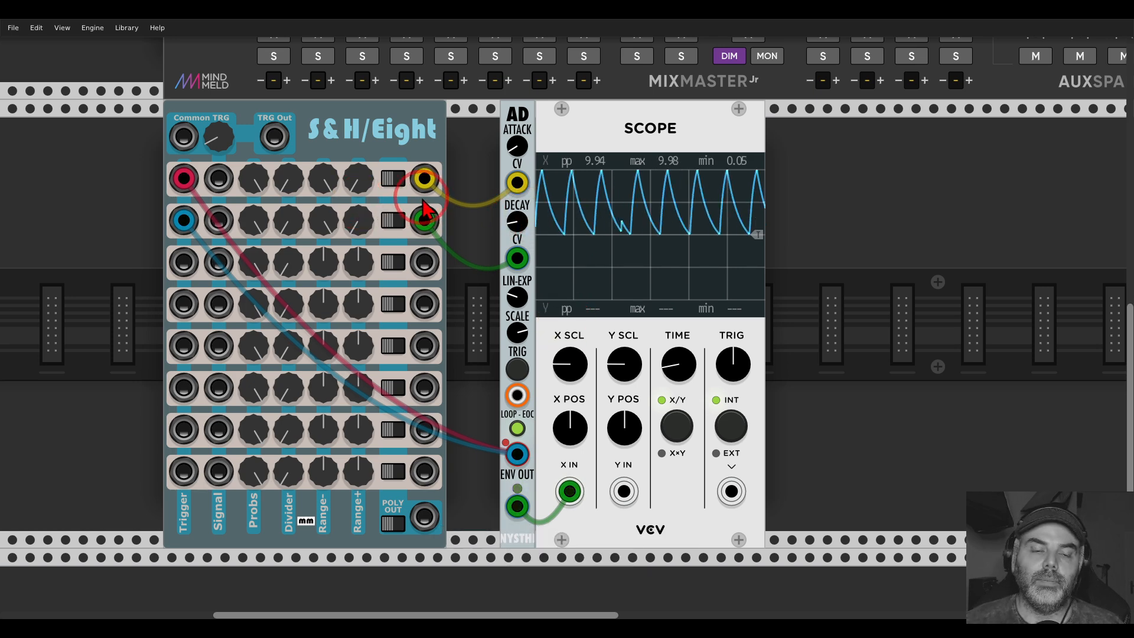
Raise the positive range and reduce the probability of the first two S&H/Eight channels.
drag(367, 182, 566, 317)
drag(364, 219, 567, 320)
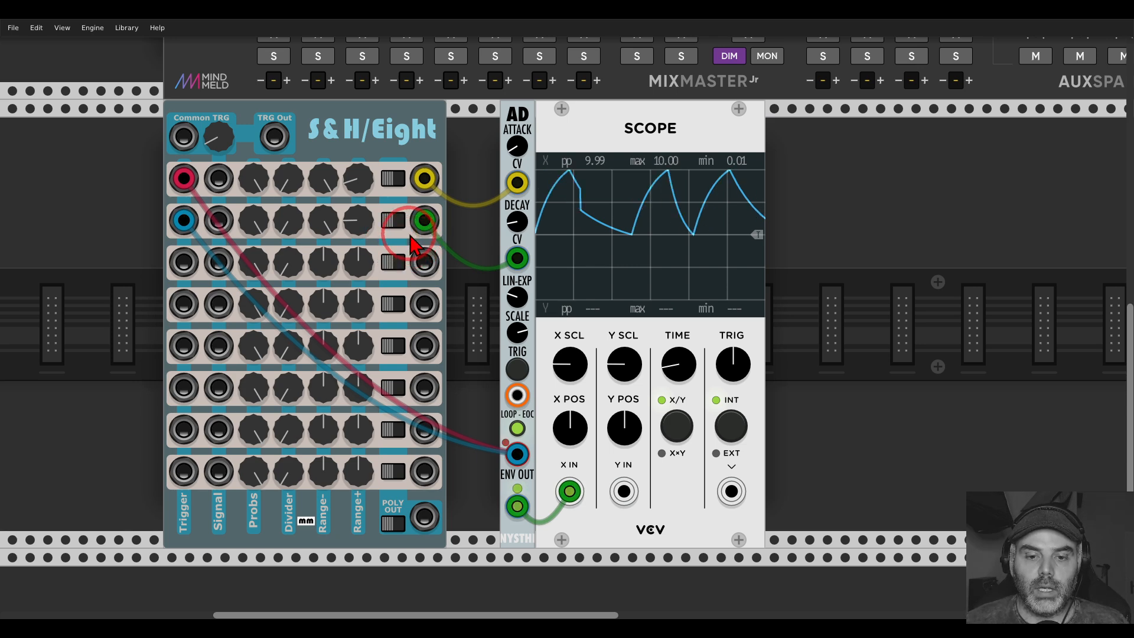
mouse_move(363, 196)
mouse_down()
mouse_move(494, 324)
mouse_move(363, 197)
mouse_up()
drag(259, 178, 566, 322)
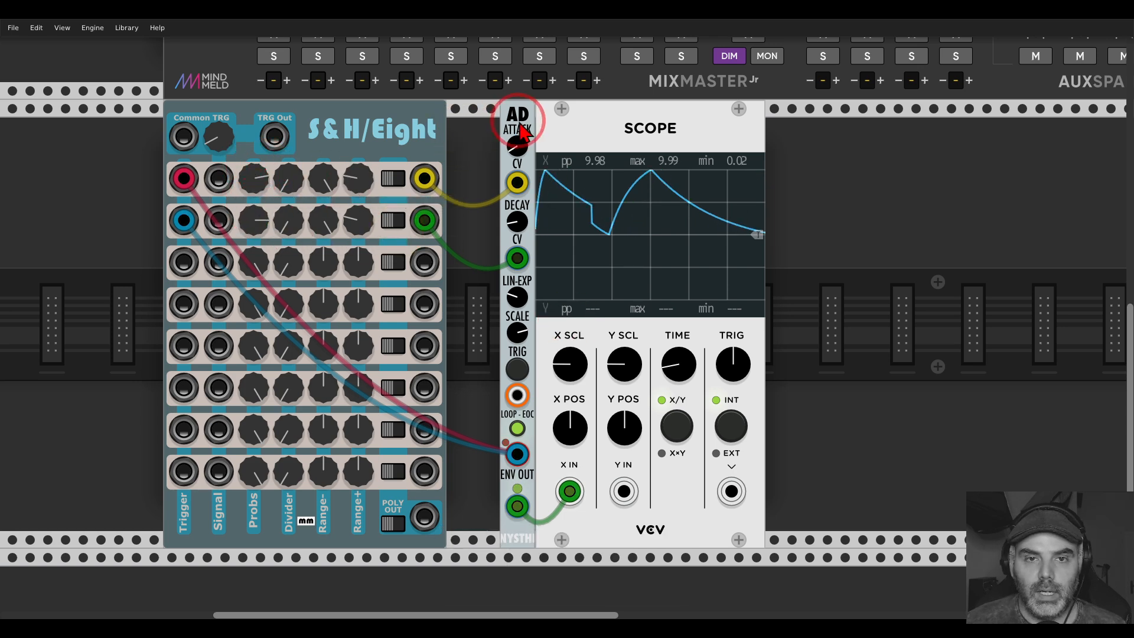
Move AD directly against S&H/Eight and delete the Scope module.
drag(500, 133, 447, 133)
scroll(447, 133, down, 5)
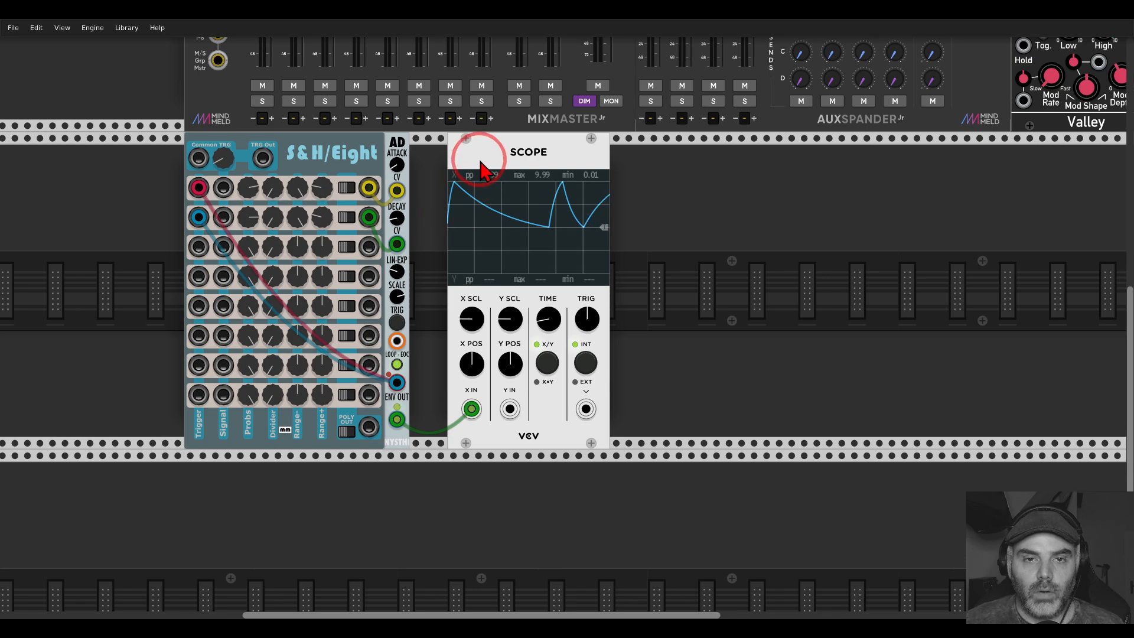
key(Delete)
Add the Bogaudio FM-OP, then trigger S&H/Eight's third channel from AD's EOC with its negative range at 0 V.
right_click(495, 212)
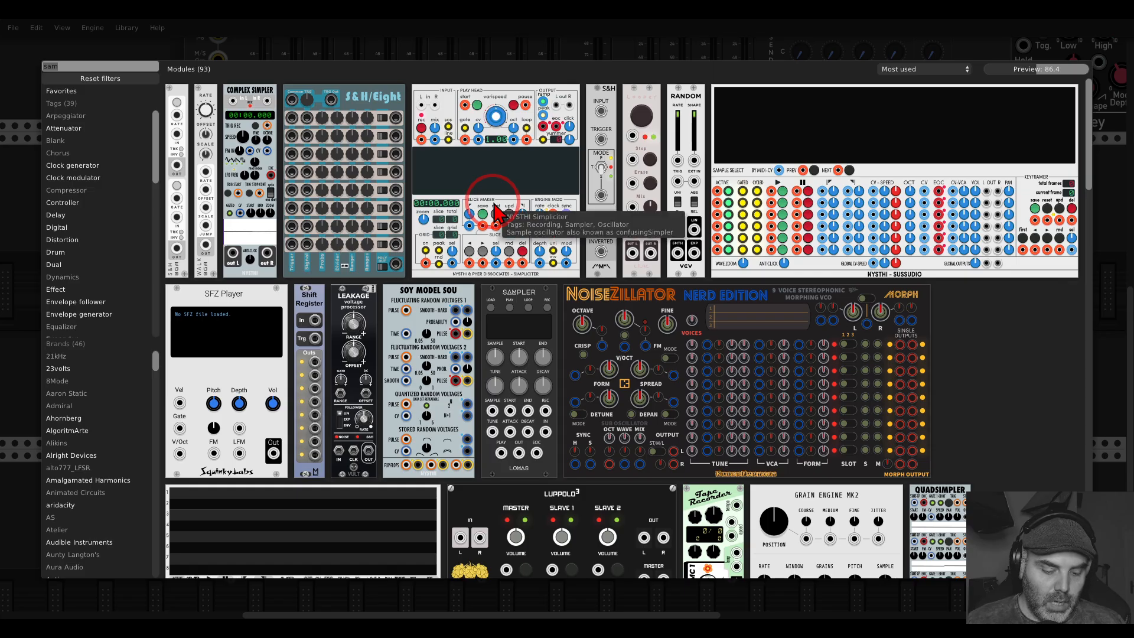
text(fm-op)
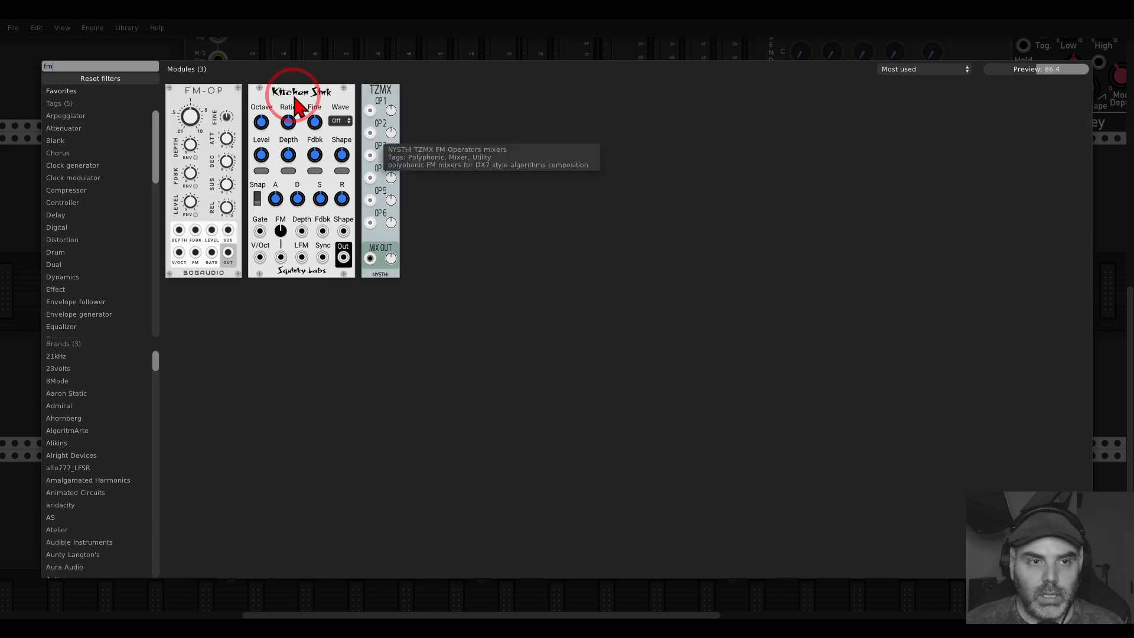
drag(186, 103, 552, 210)
drag(199, 217, 199, 246)
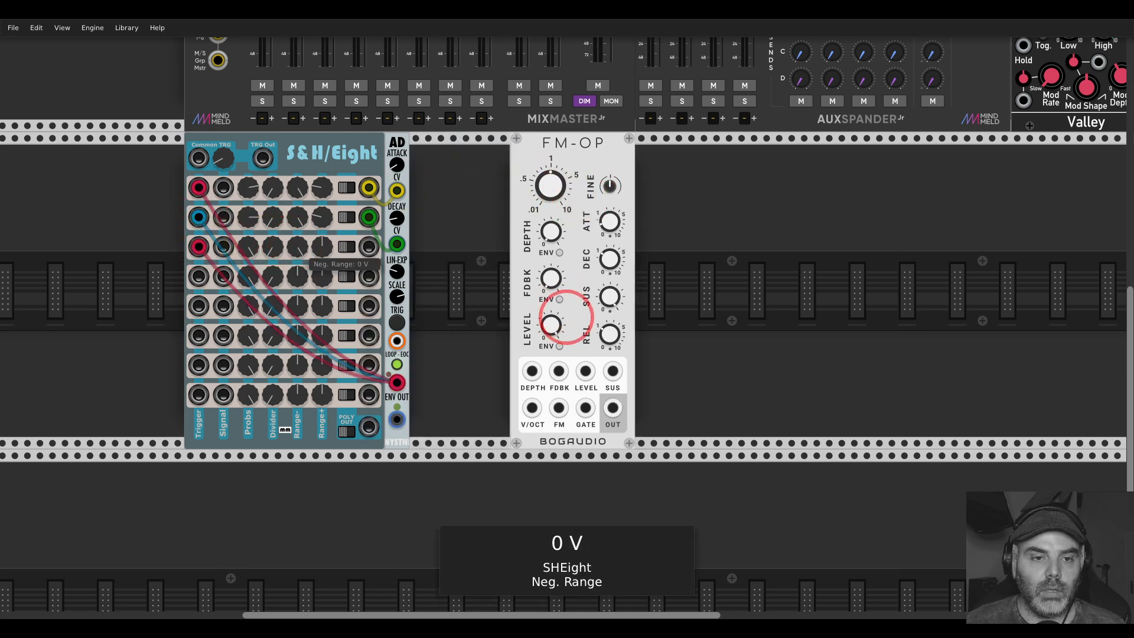
Search the module library for "qua" and place the Quantum quantizer between AD and FM-OP.
right_click(444, 259)
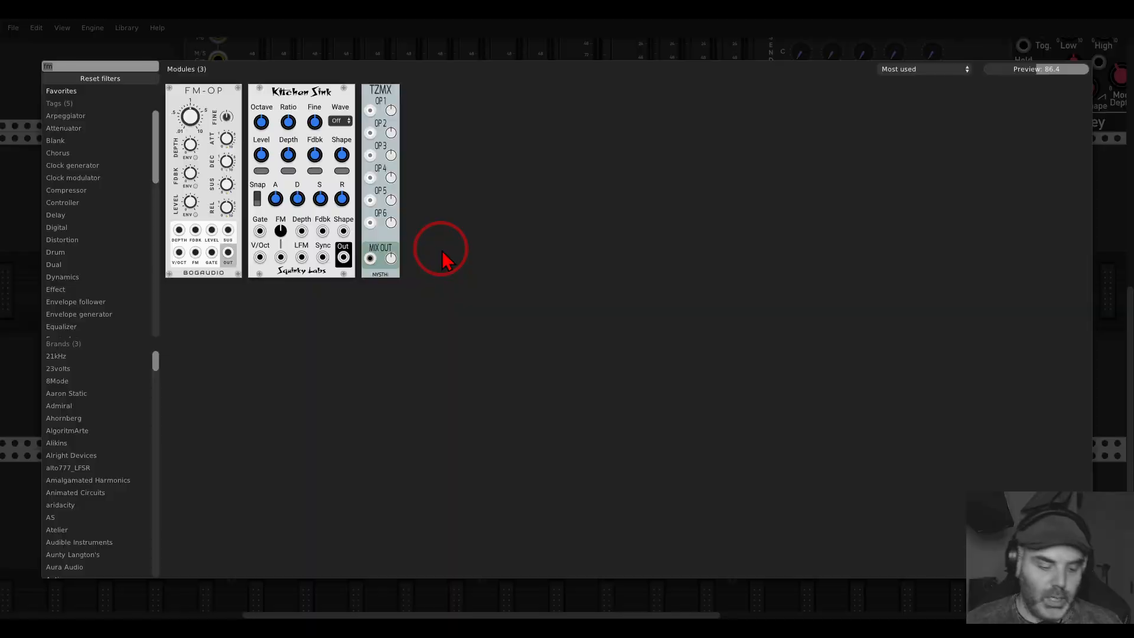
text(qua)
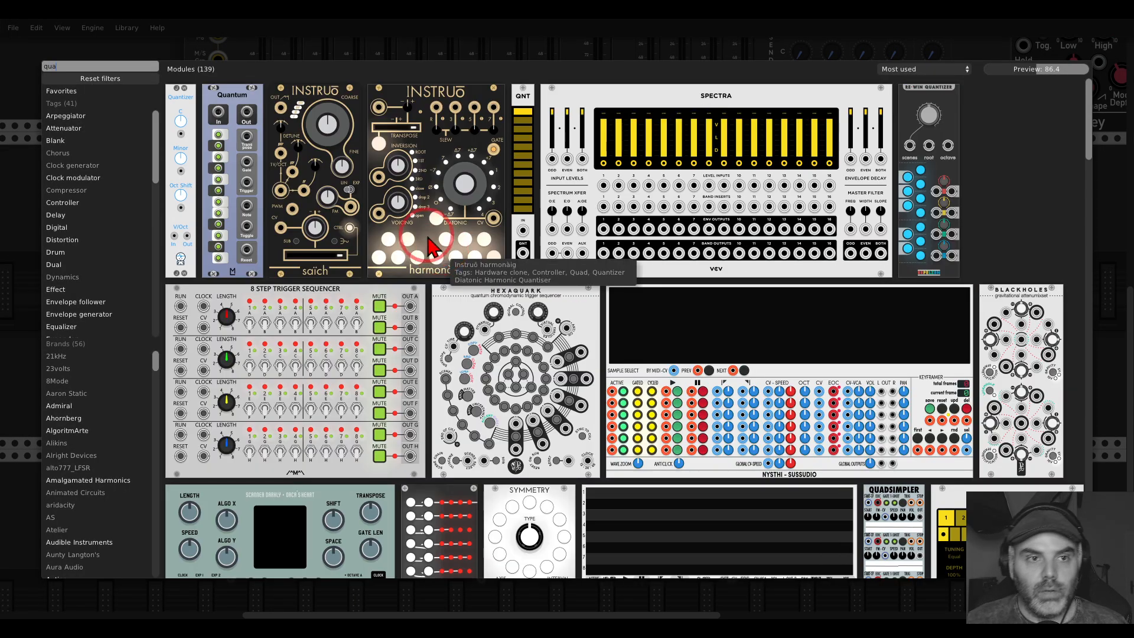
drag(244, 99, 389, 210)
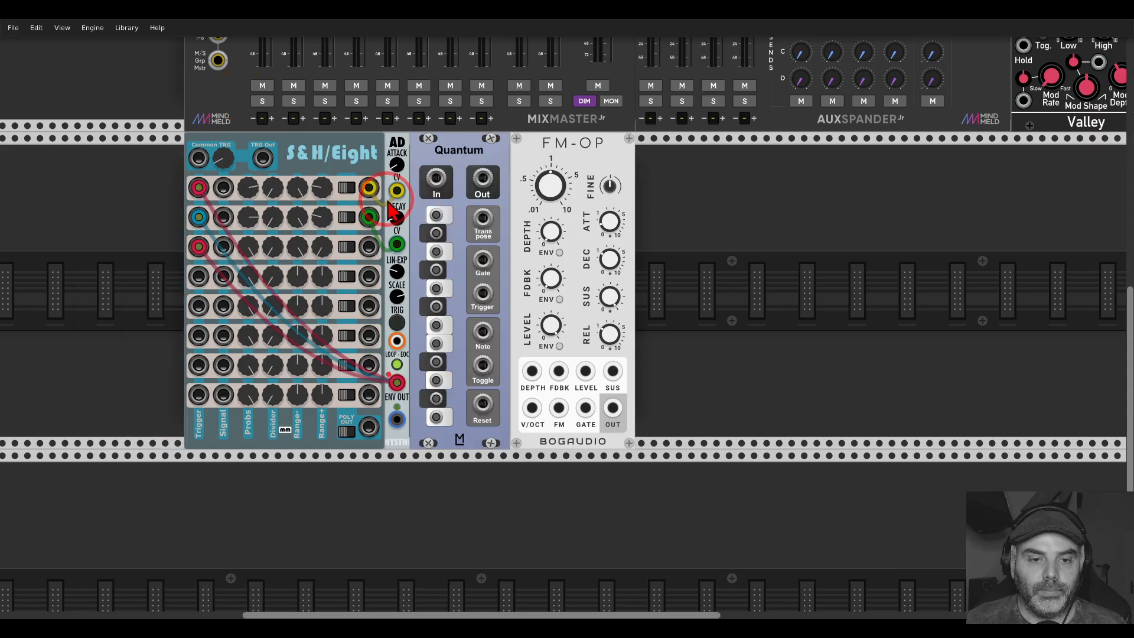
Enable the notes D, F, A and A# on the Quantum quantizer.
click(437, 381)
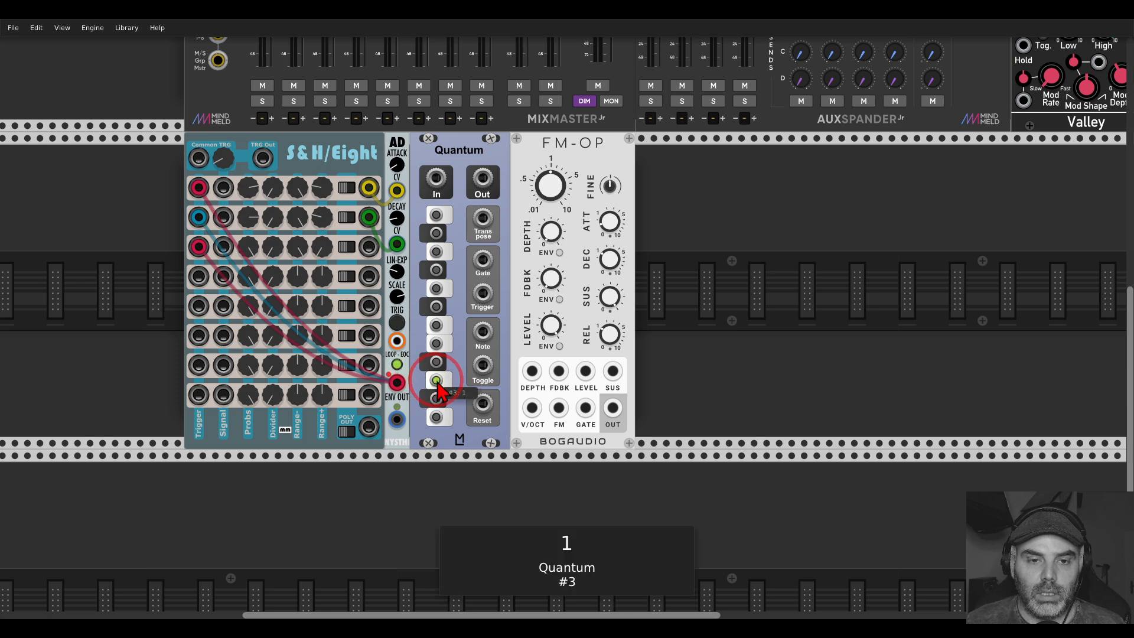
click(436, 324)
click(436, 251)
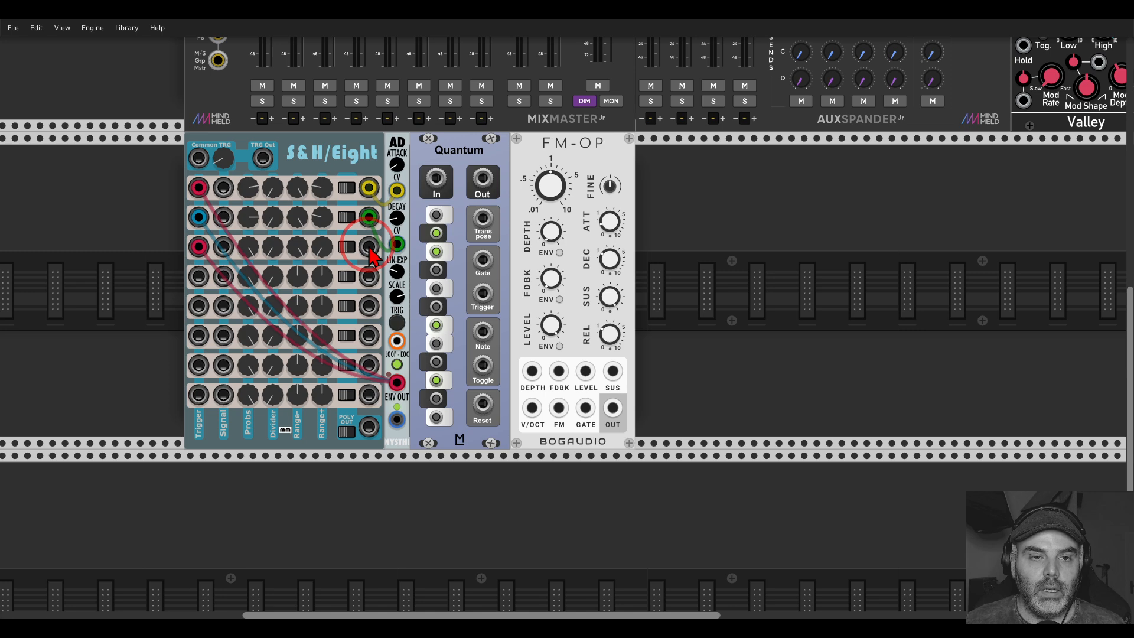
Patch S&H/Eight's third output through Quantum to FM-OP's V/OCT, connect Quantum's Gate to FM-OP's GATE, and make FM-OP's level follow its envelope.
drag(368, 247, 531, 408)
drag(482, 259, 585, 407)
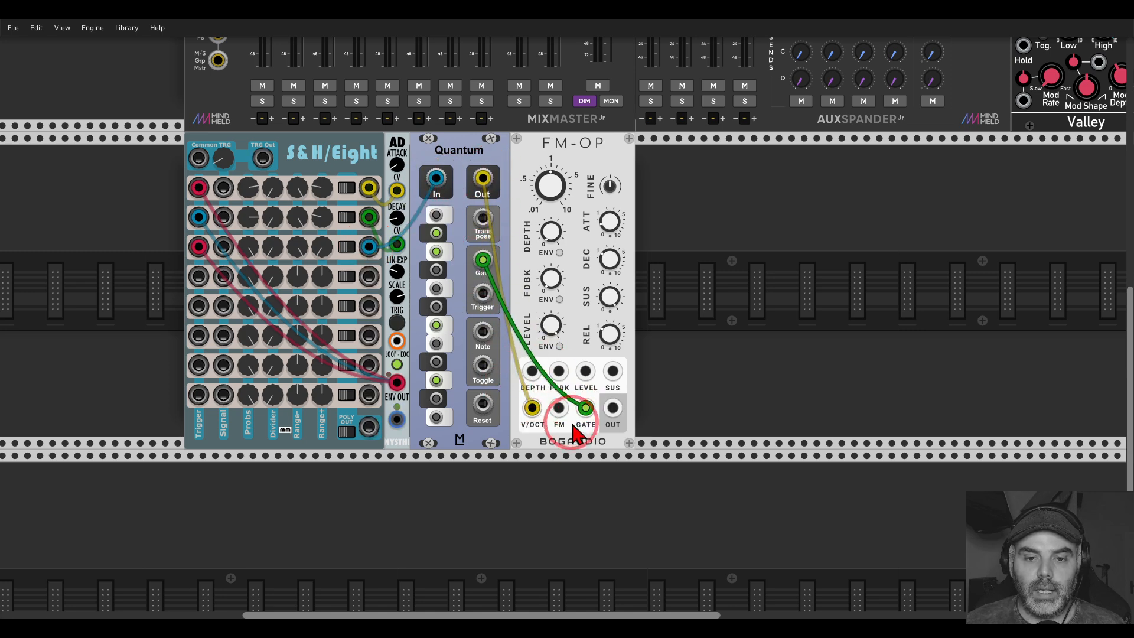
click(560, 347)
mouse_move(607, 299)
mouse_down()
mouse_move(551, 321)
mouse_move(610, 296)
mouse_up()
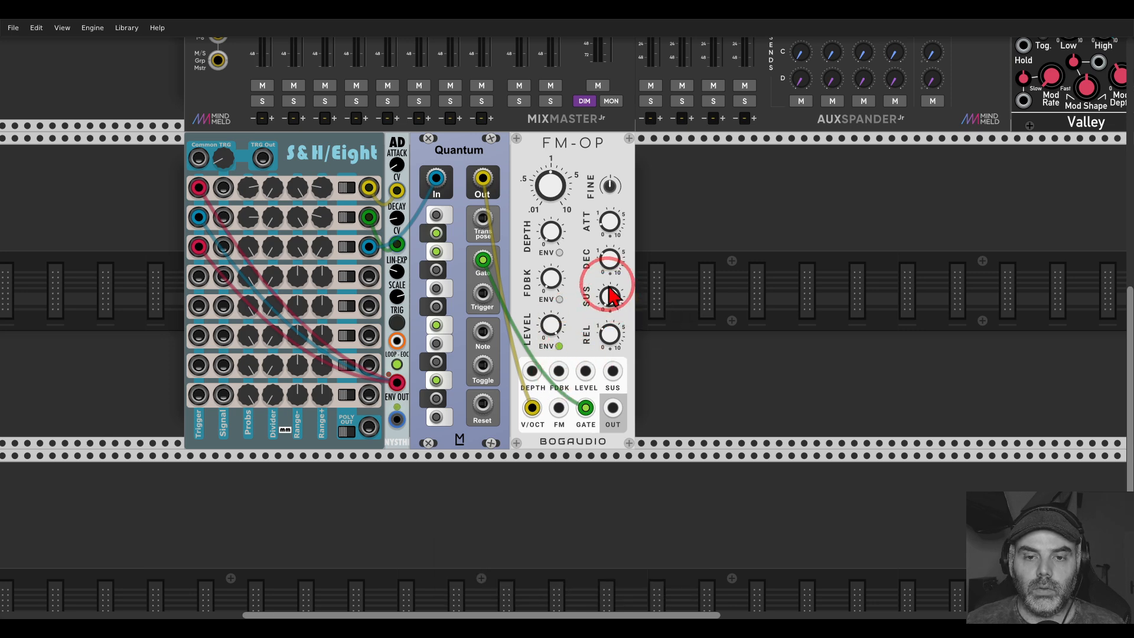
Route FM-OP's output to the left input of MixMaster channel 1.
drag(612, 408, 293, 81)
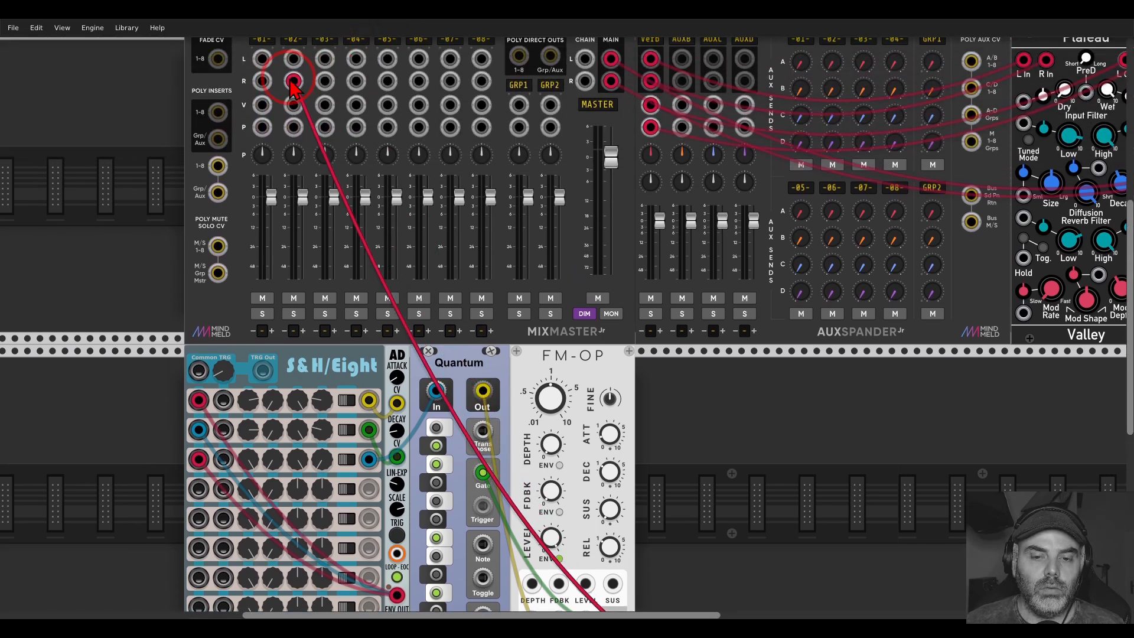
drag(292, 80, 263, 59)
scroll(582, 366, down, 3)
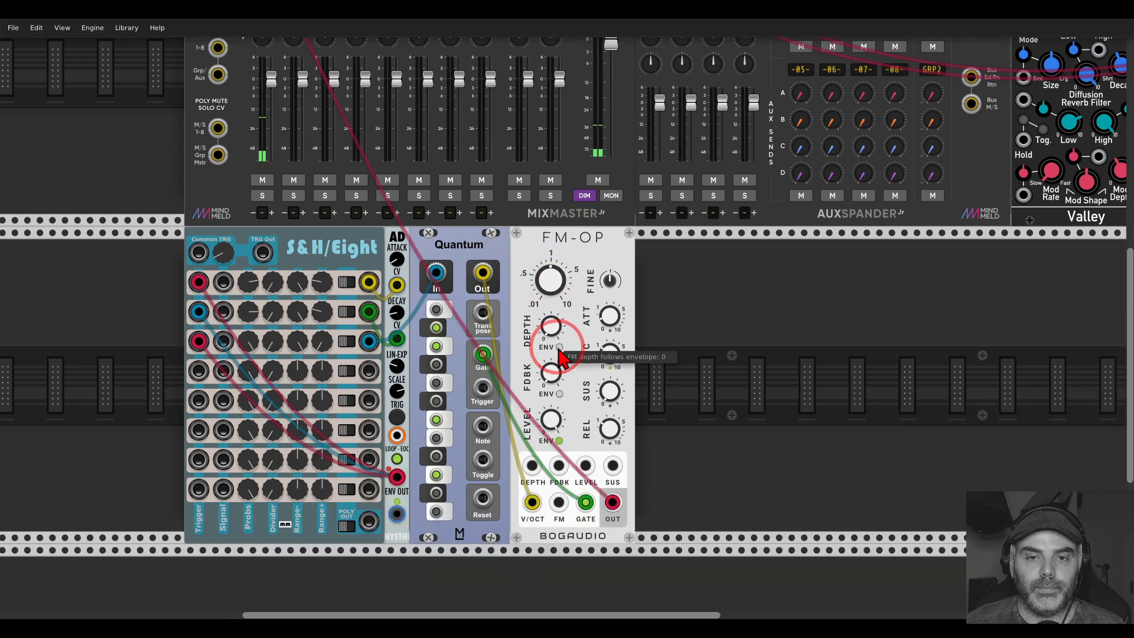
click(610, 408)
click(605, 332)
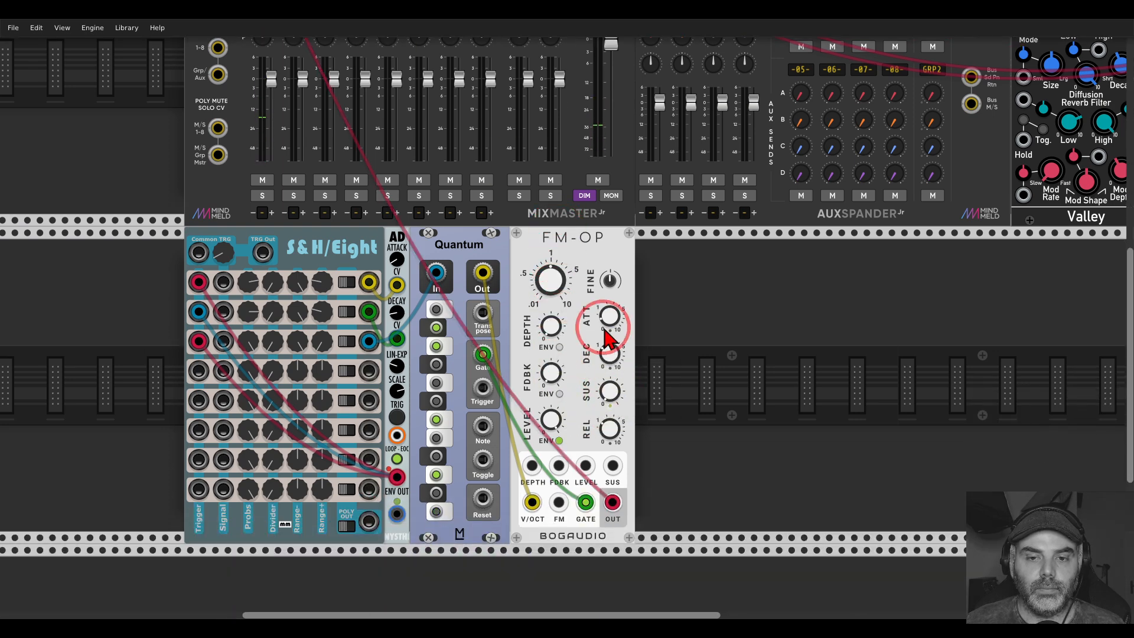
Search the module library for "vco" and add the Vult Basal oscillator beside FM-OP.
right_click(680, 342)
text(vco)
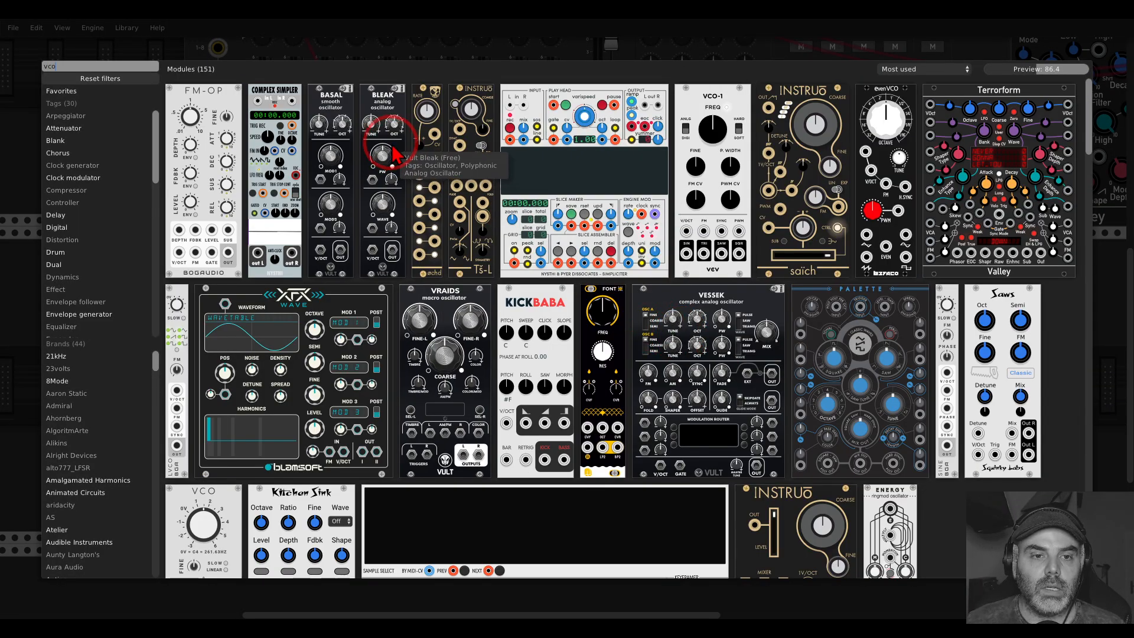
click(331, 136)
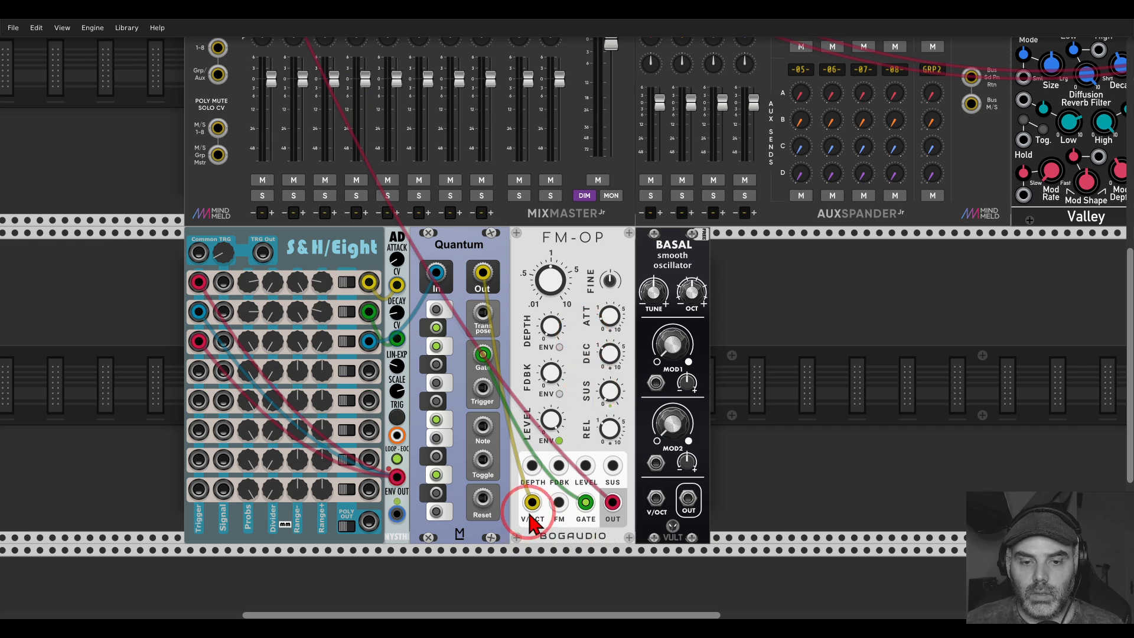
Replace FM-OP with Basal, moving the V/OCT and output cables to Basal, deleting FM-OP and placing Basal beside Quantum.
drag(532, 502, 687, 498)
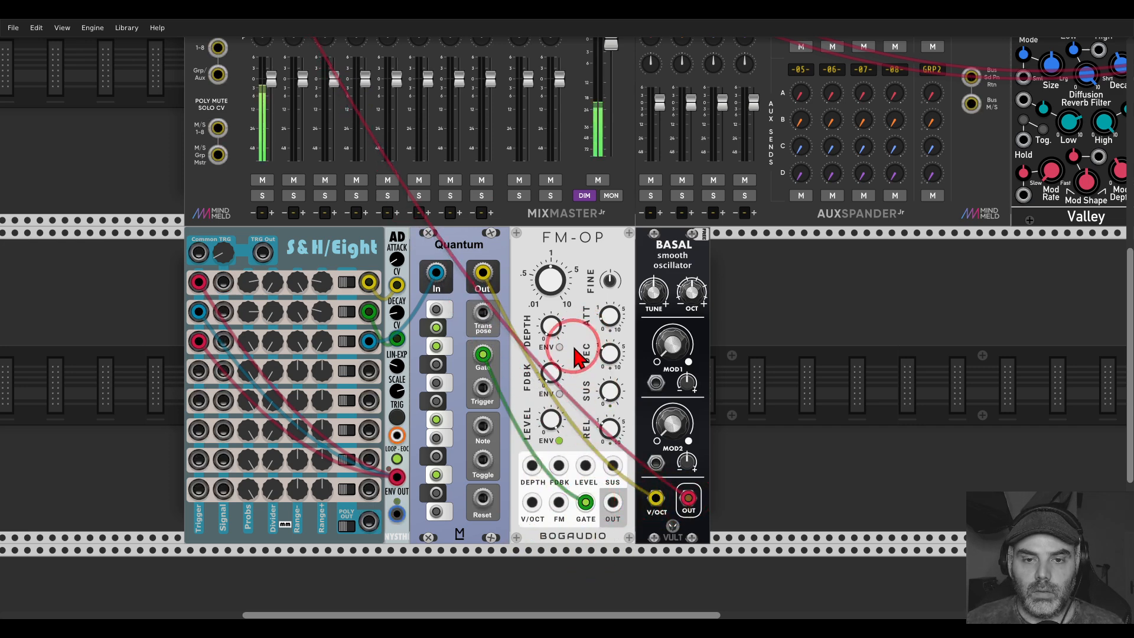
key(Delete)
drag(694, 249, 567, 257)
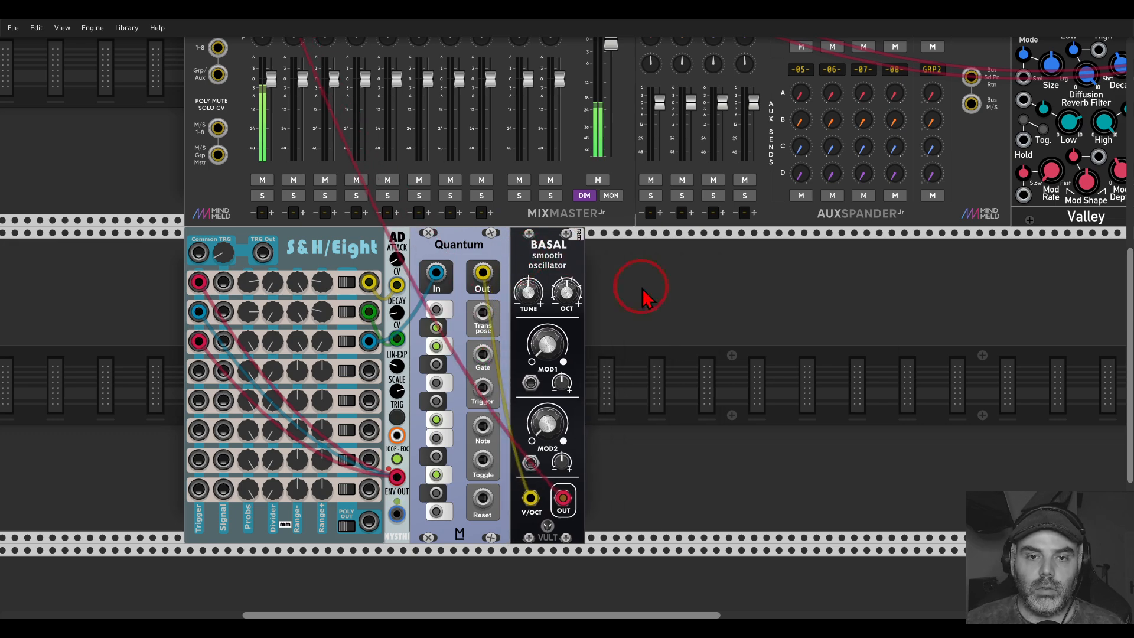
Add a VCA beside Basal, route Basal's output through it to the mixer, and control its CV from the AD envelope output.
right_click(669, 288)
text(vca)
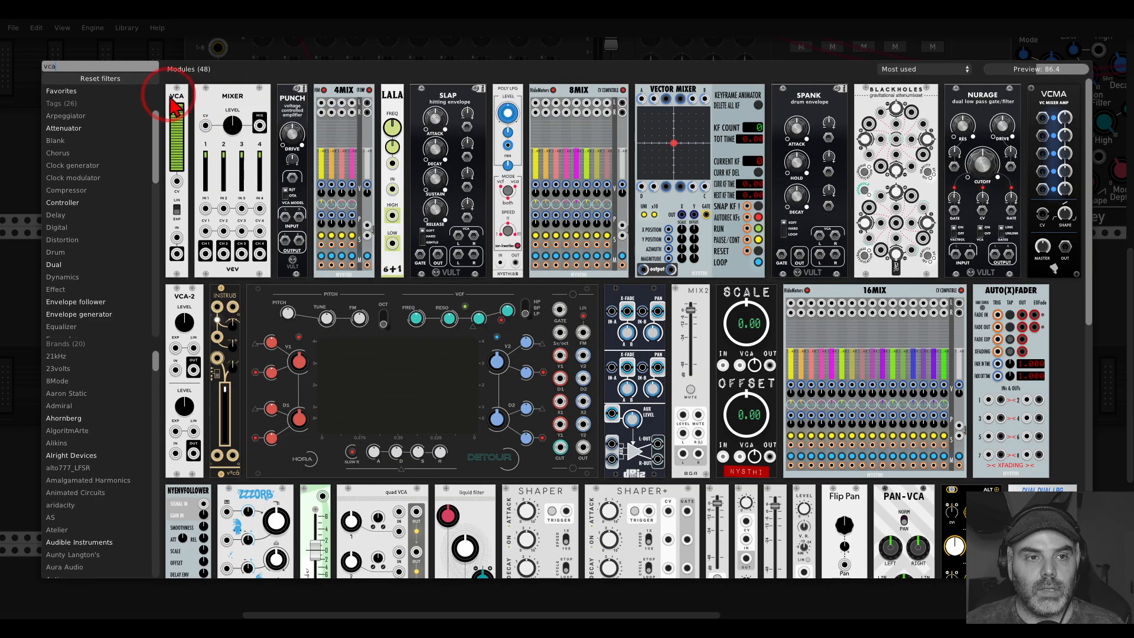
drag(171, 98, 542, 294)
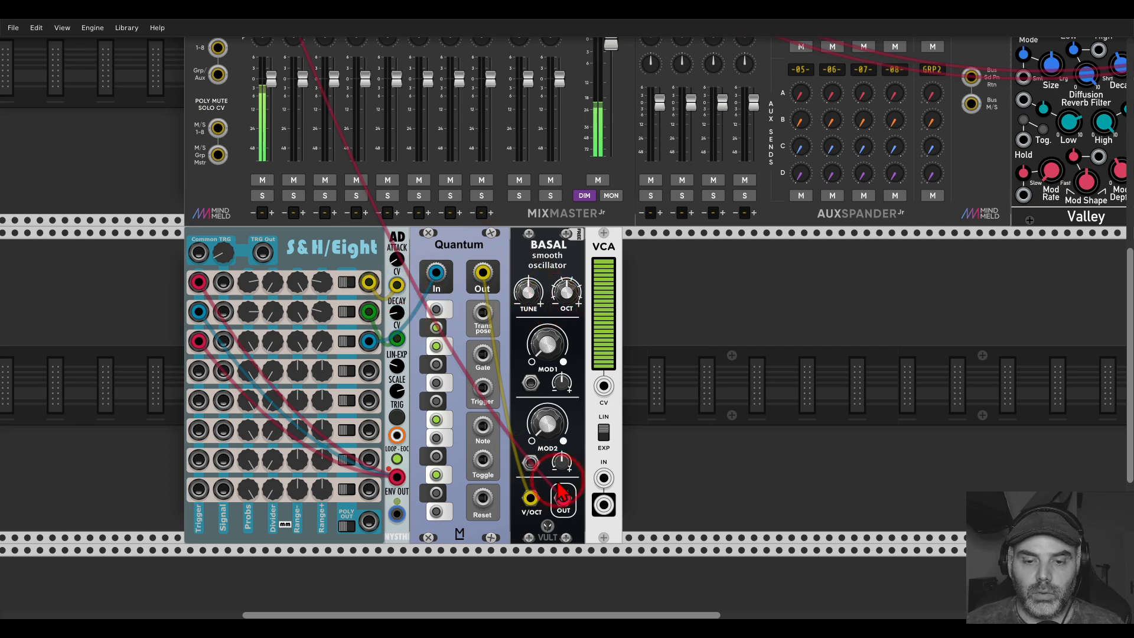
mouse_move(562, 493)
mouse_down()
mouse_move(604, 505)
mouse_move(563, 499)
mouse_up()
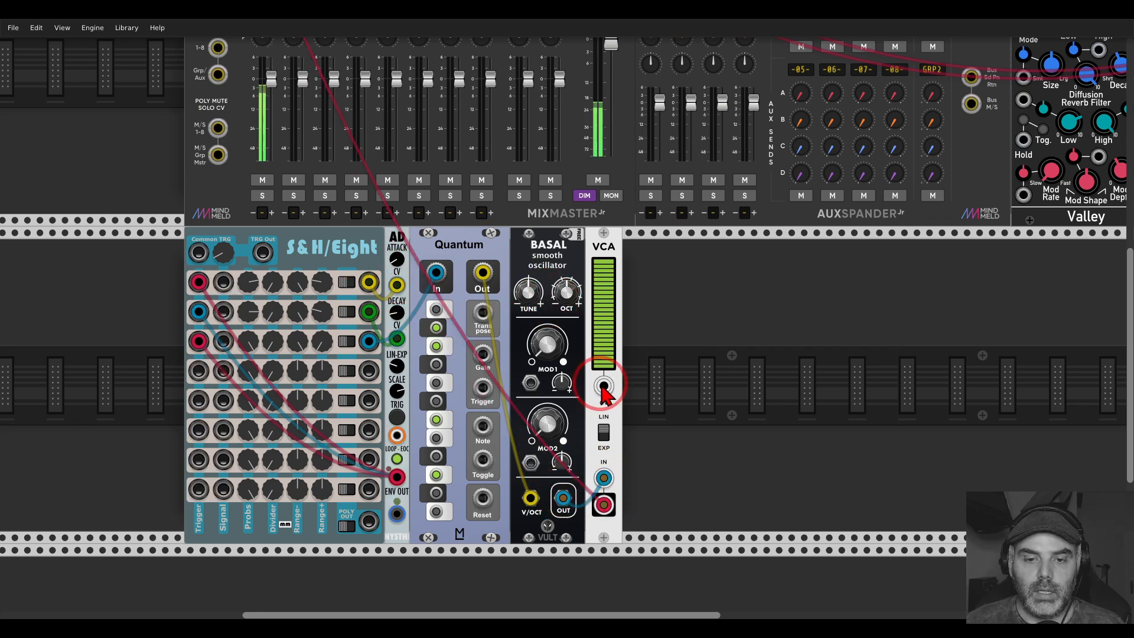
drag(604, 387, 397, 514)
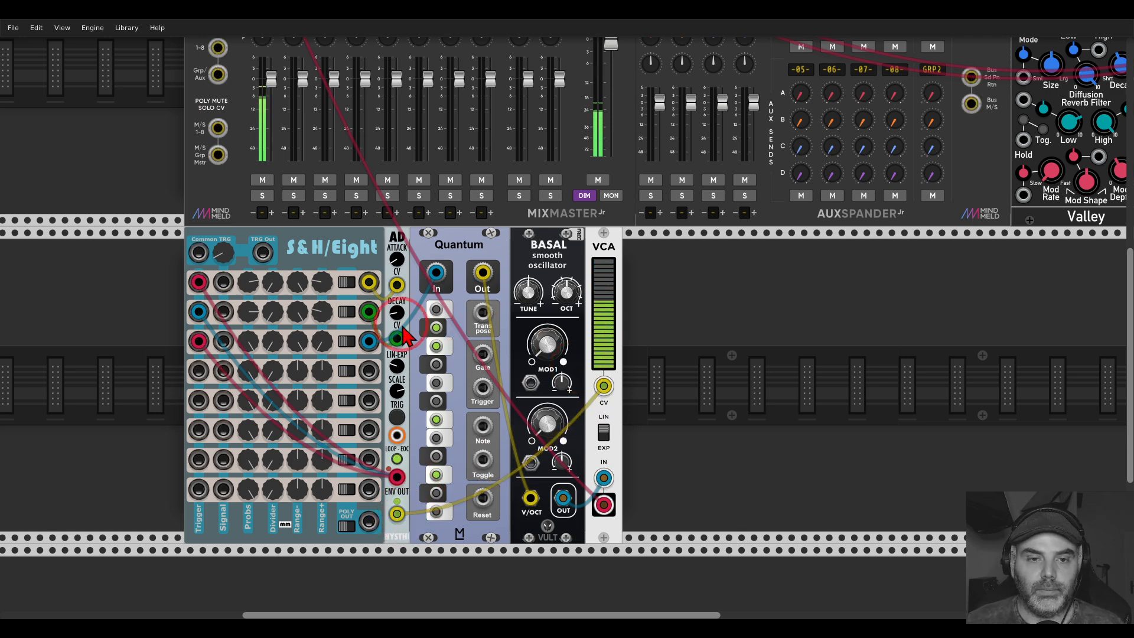
Adjust the Range+ of S&H/Eight's third row and fine-tune the AD envelope's attack and decay.
drag(324, 350, 324, 306)
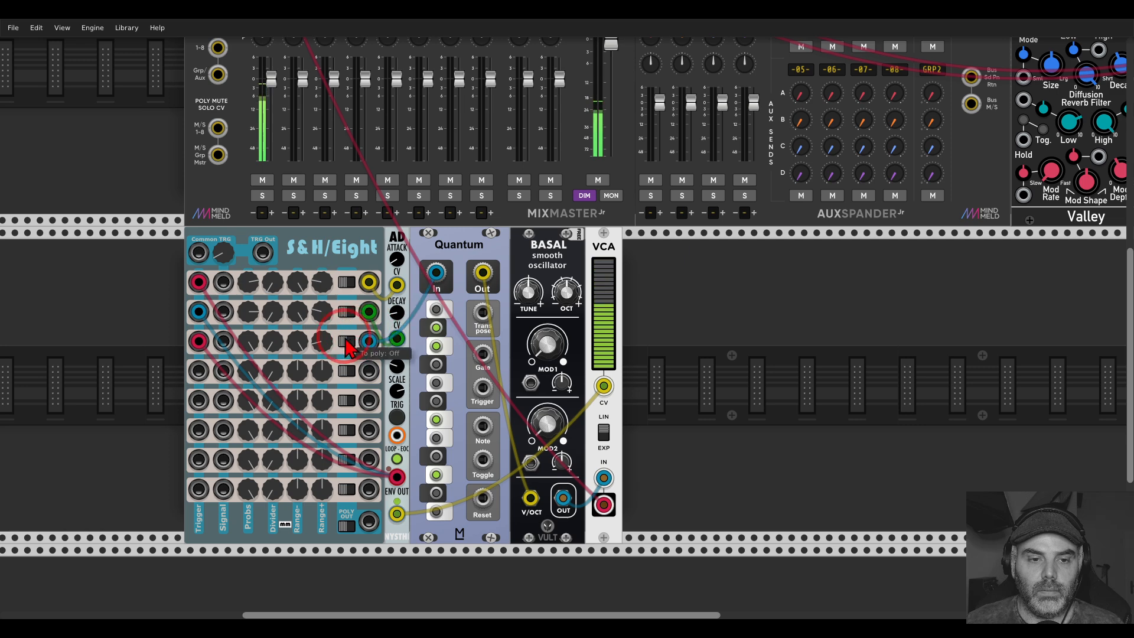
drag(322, 341, 323, 339)
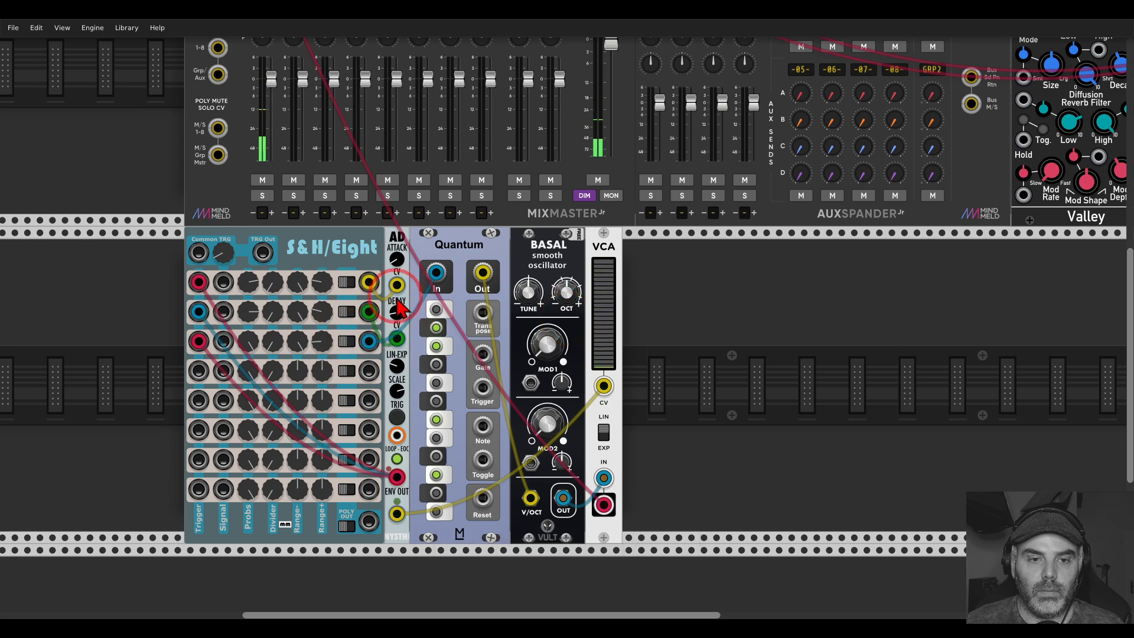
drag(396, 259, 396, 251)
drag(396, 313, 396, 304)
drag(397, 259, 397, 251)
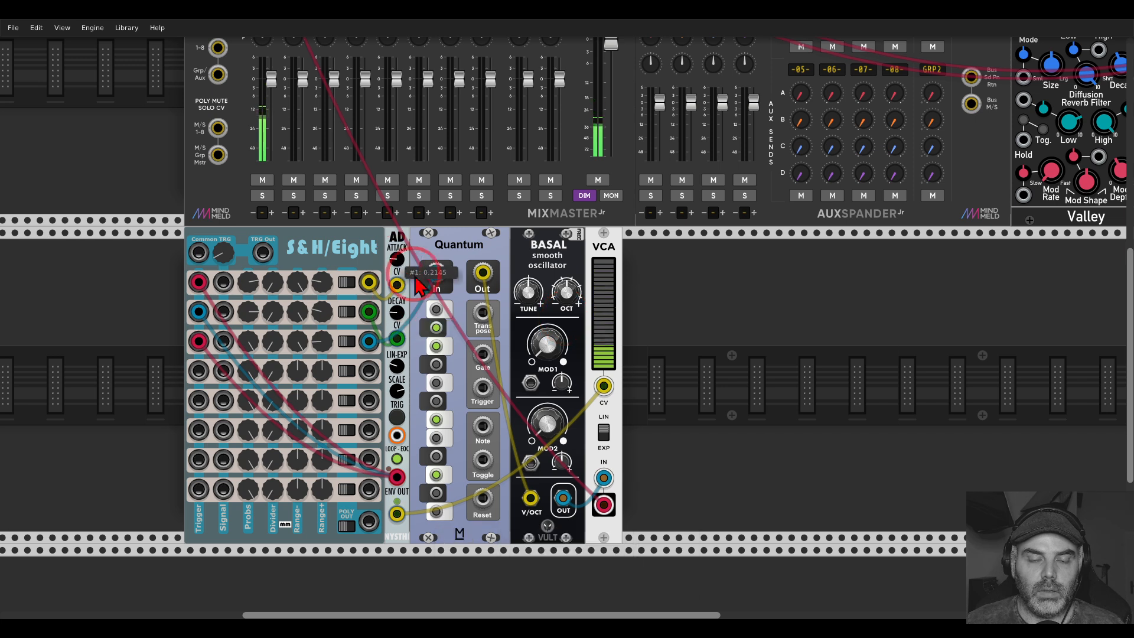
Add the øchd LFO module beside the VCA and set its Rate to 0.2345.
right_click(657, 321)
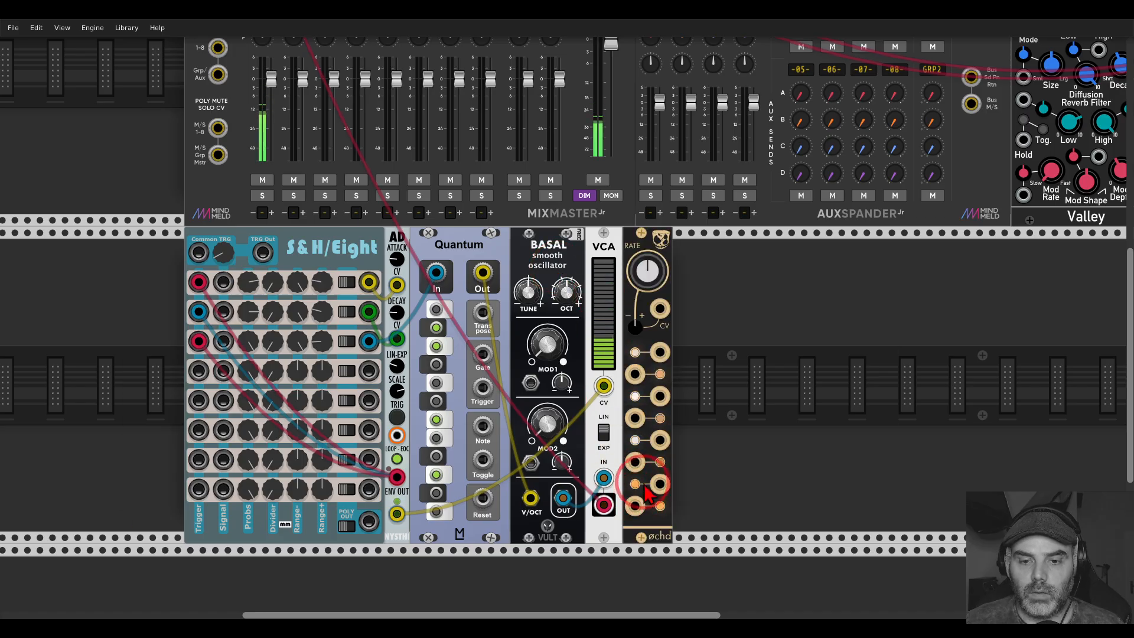
drag(649, 282, 650, 307)
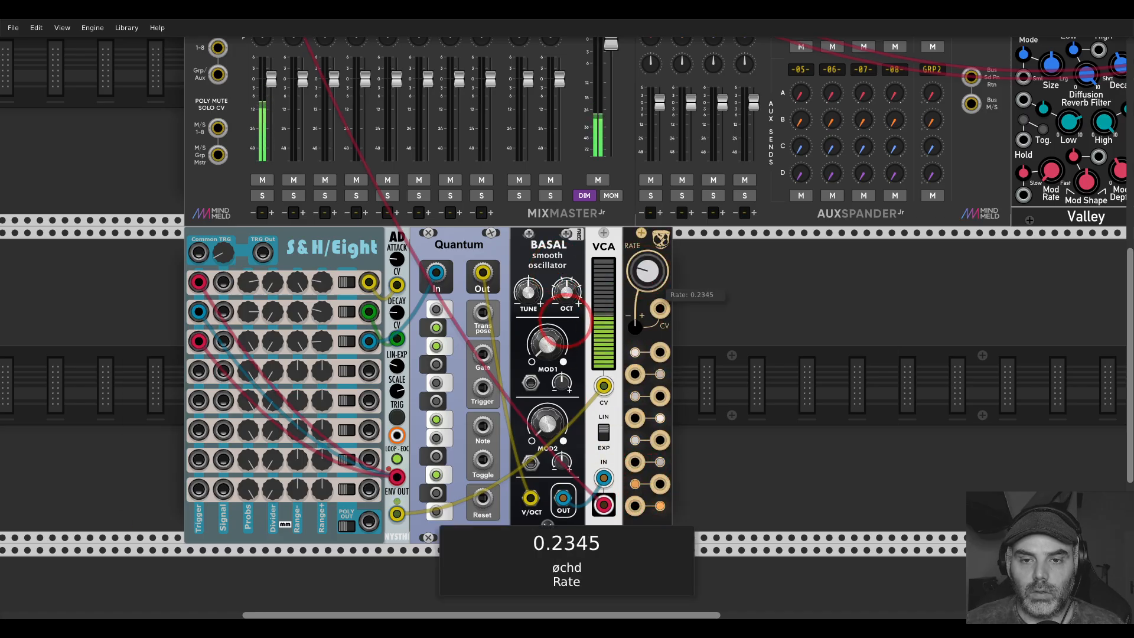
Modulate Basal's Mod 1 and Mod 2 from two øchd outputs, setting Mod 2 to 0.057 and raising both modulation amounts.
click(547, 342)
drag(658, 444, 530, 383)
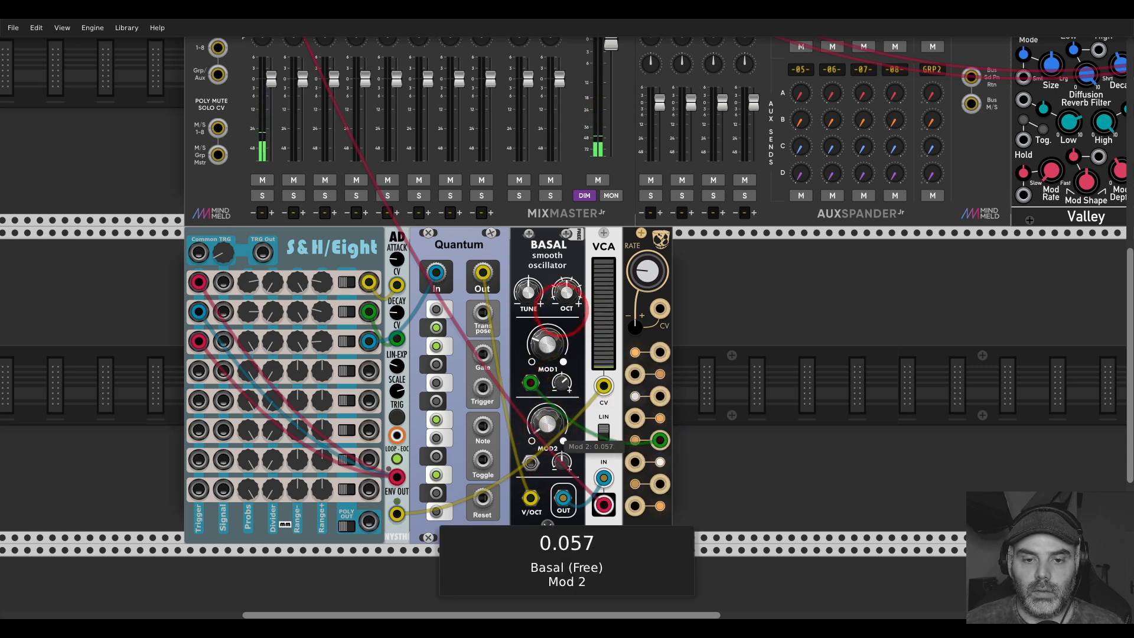
drag(530, 462, 635, 461)
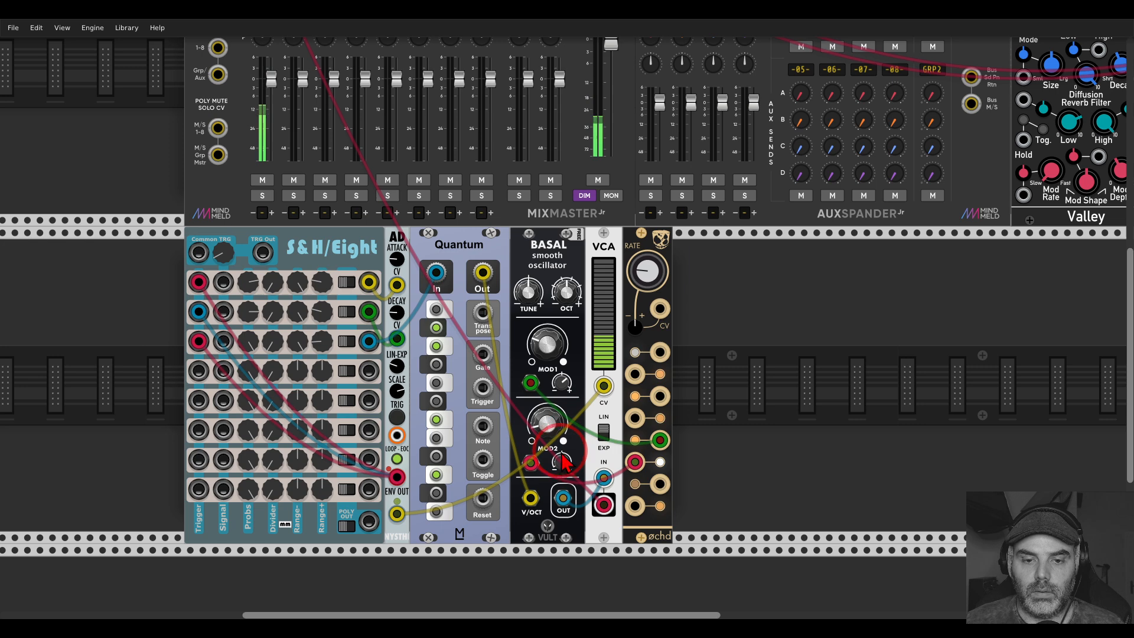
drag(561, 462, 561, 455)
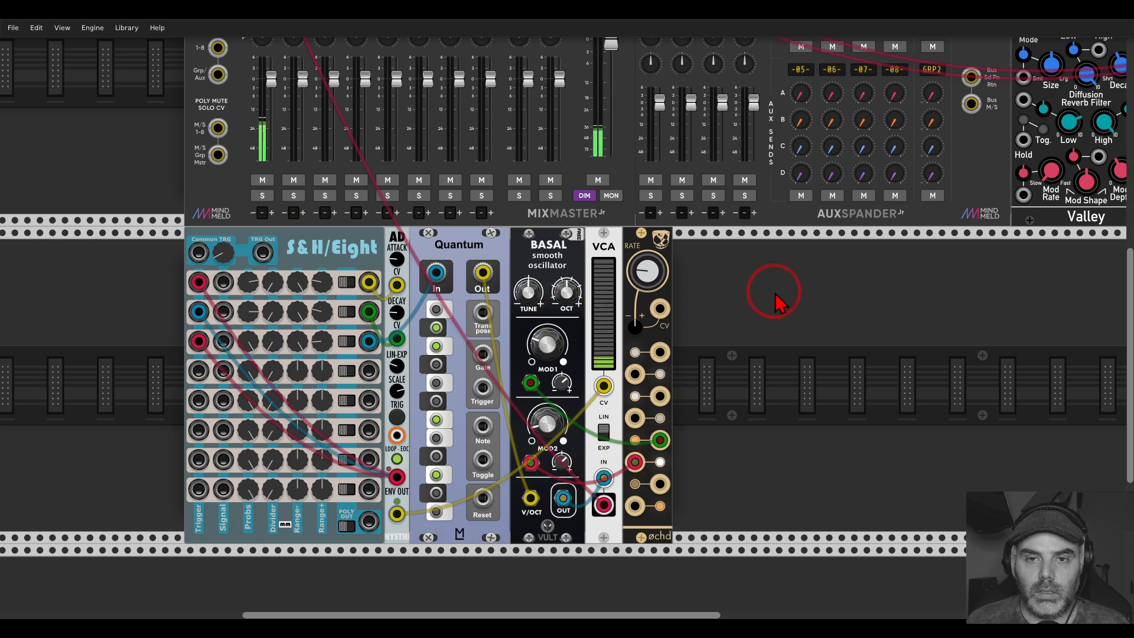
Raise channel 1's aux send A on AuxSpander to feed the Plateau reverb.
scroll(721, 443, up, 5)
drag(739, 114, 566, 319)
scroll(649, 260, down, 5)
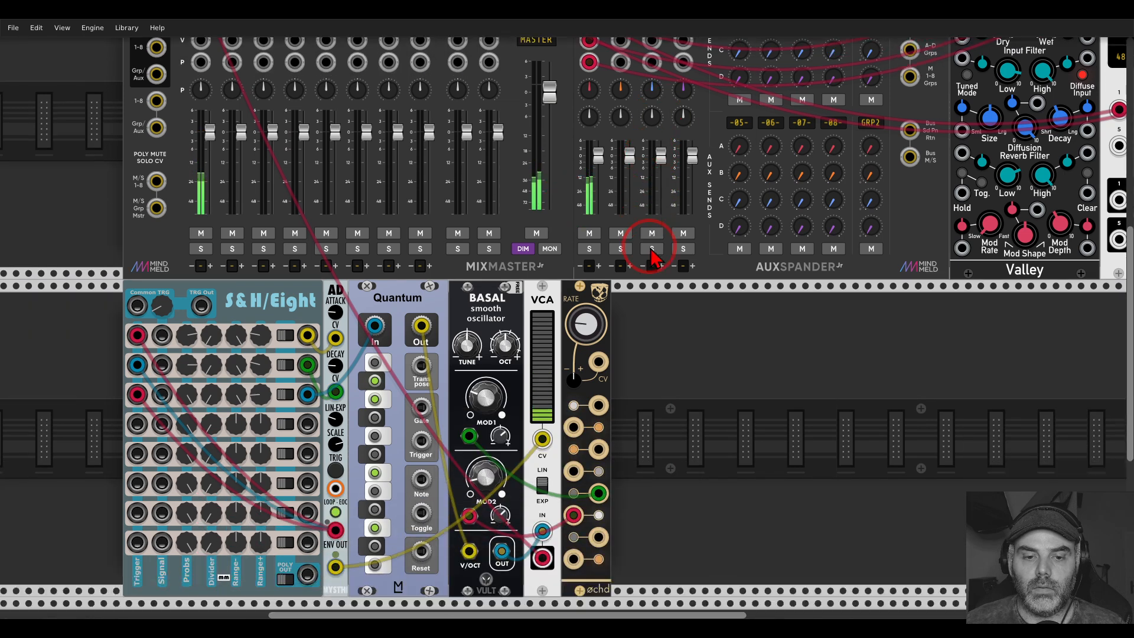
scroll(720, 310, left, 2)
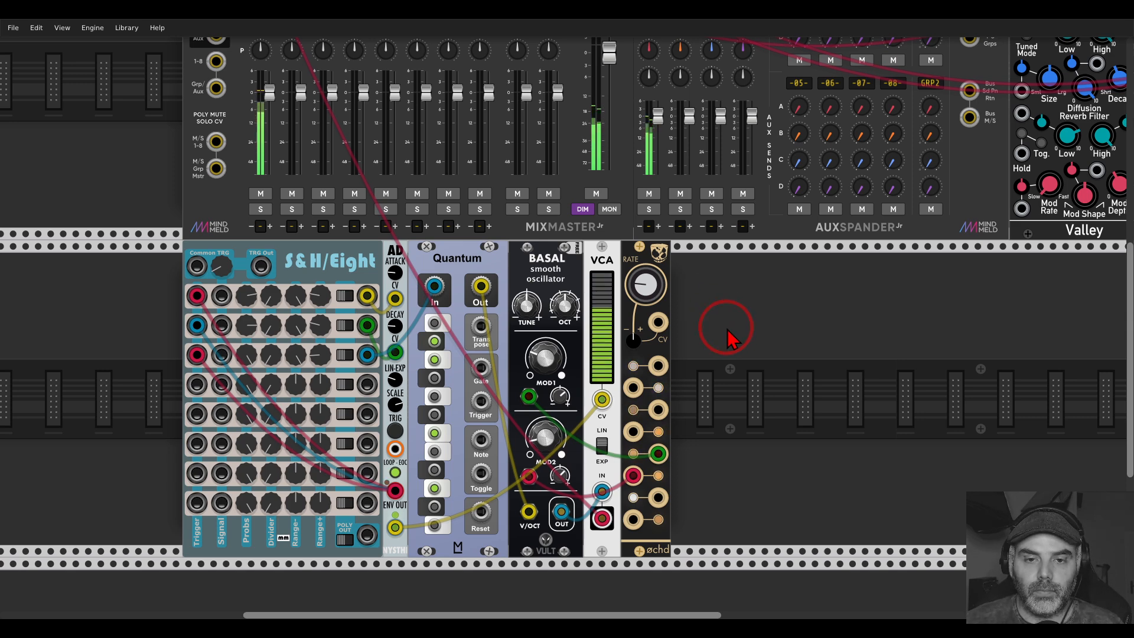
Set Basal's Mod 1 to 0.0975.
drag(546, 359, 548, 372)
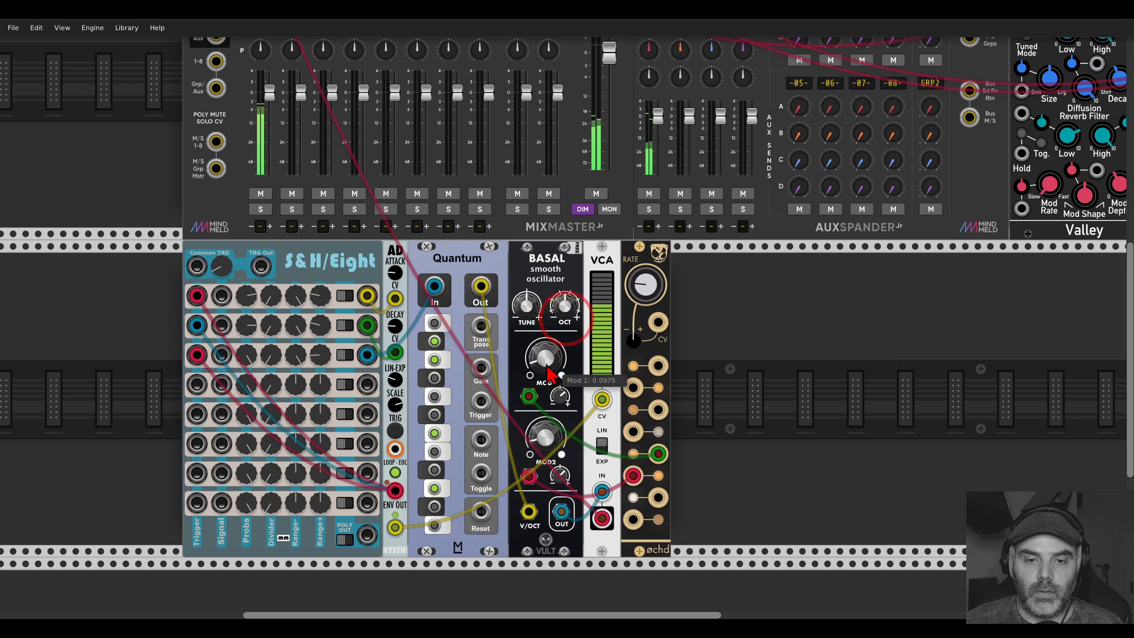
click(733, 367)
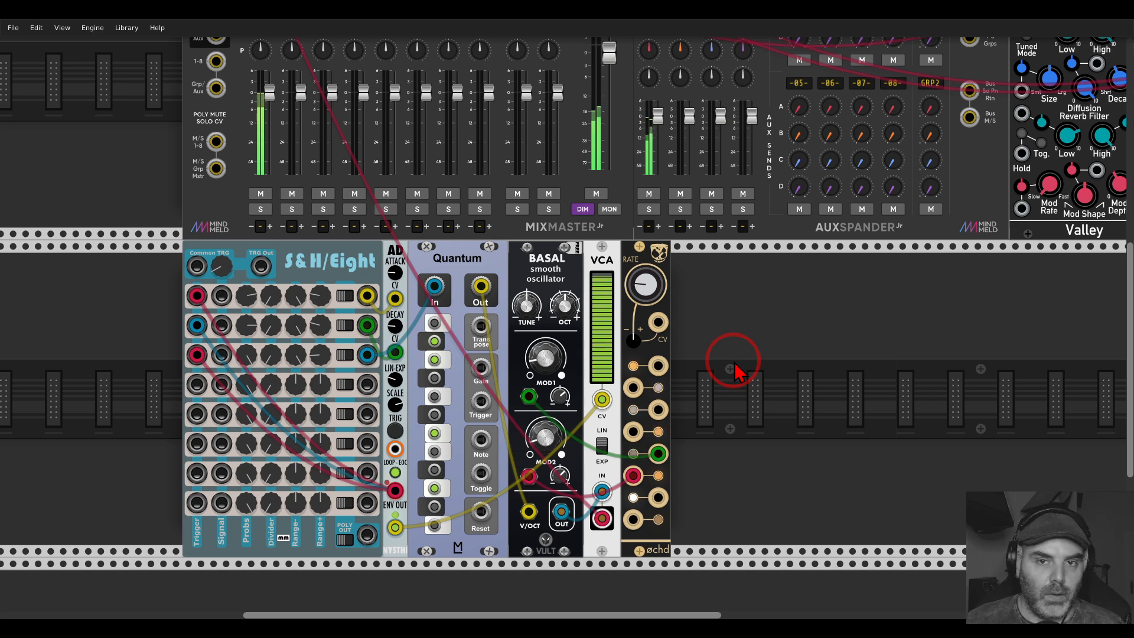
Search the module library for "clou" and add the texture synthesizer beside øchd.
scroll(734, 370, down, 3)
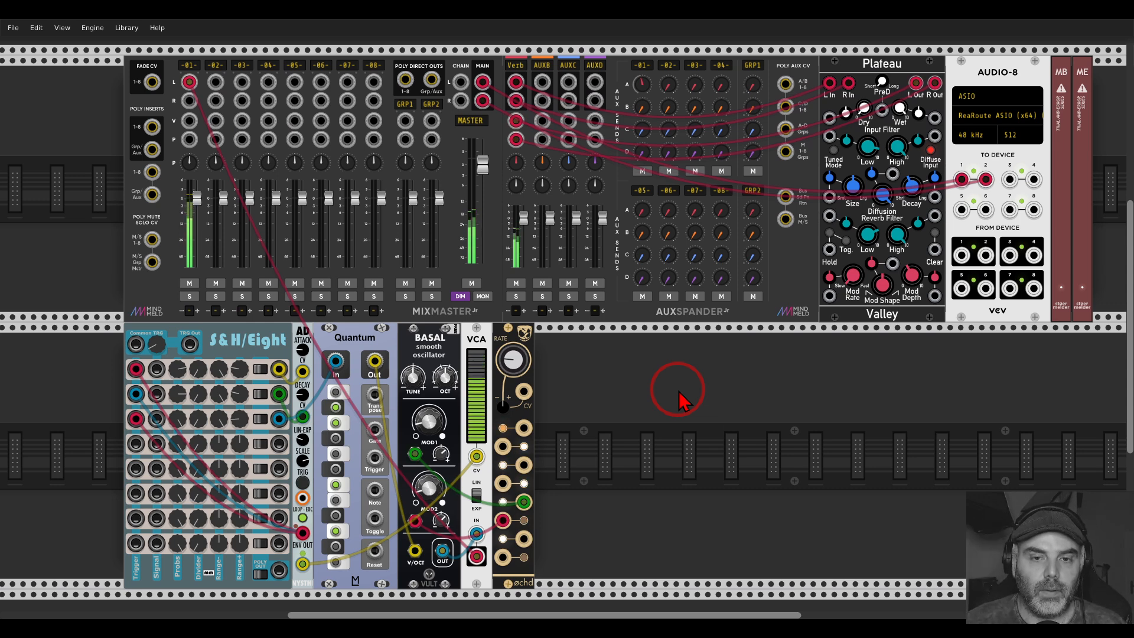
scroll(679, 413, down, 1)
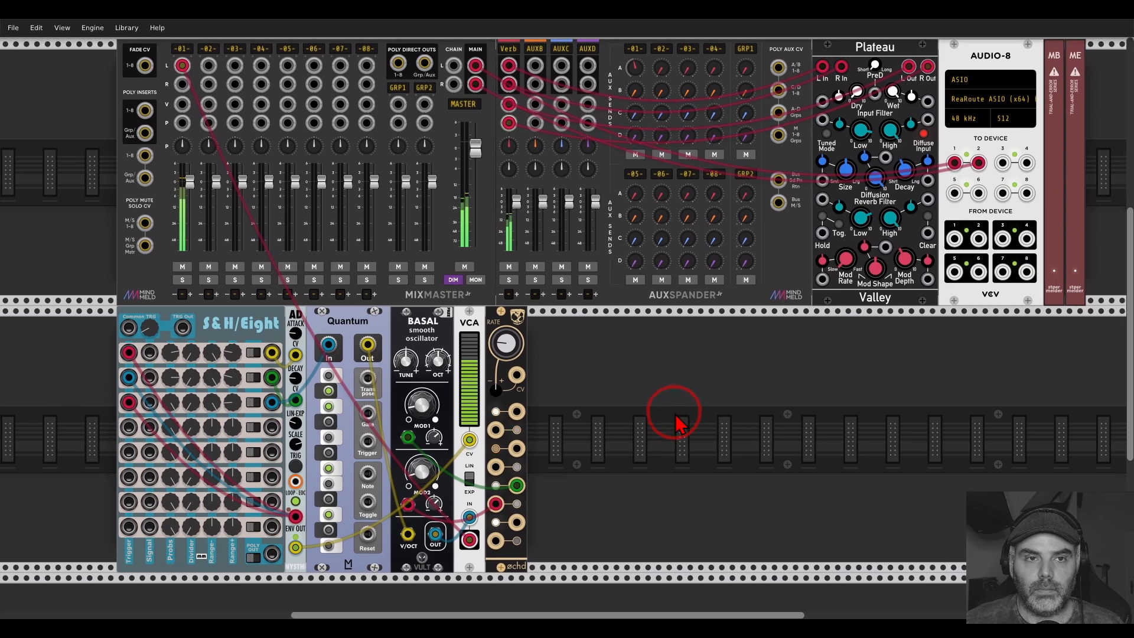
drag(675, 415, 666, 420)
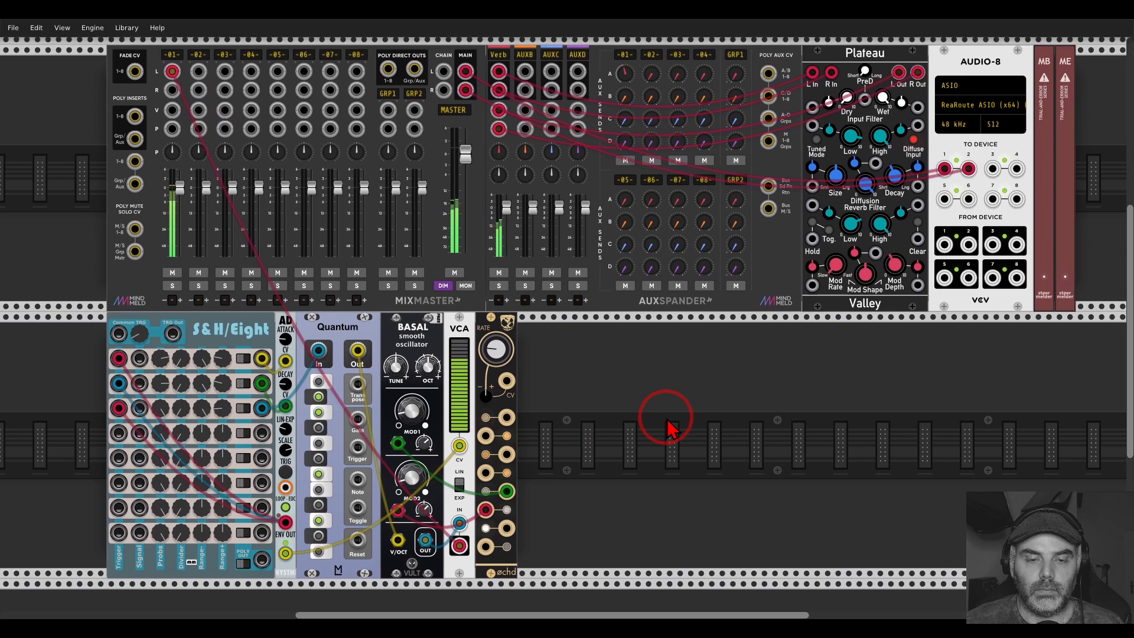
right_click(666, 420)
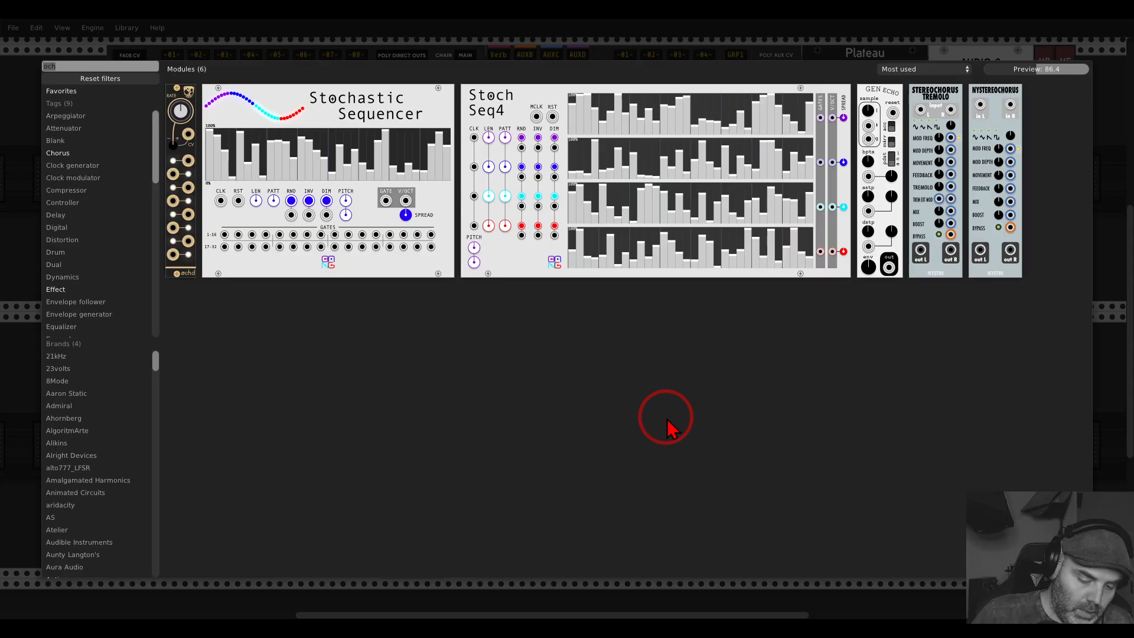
text(clou)
click(265, 103)
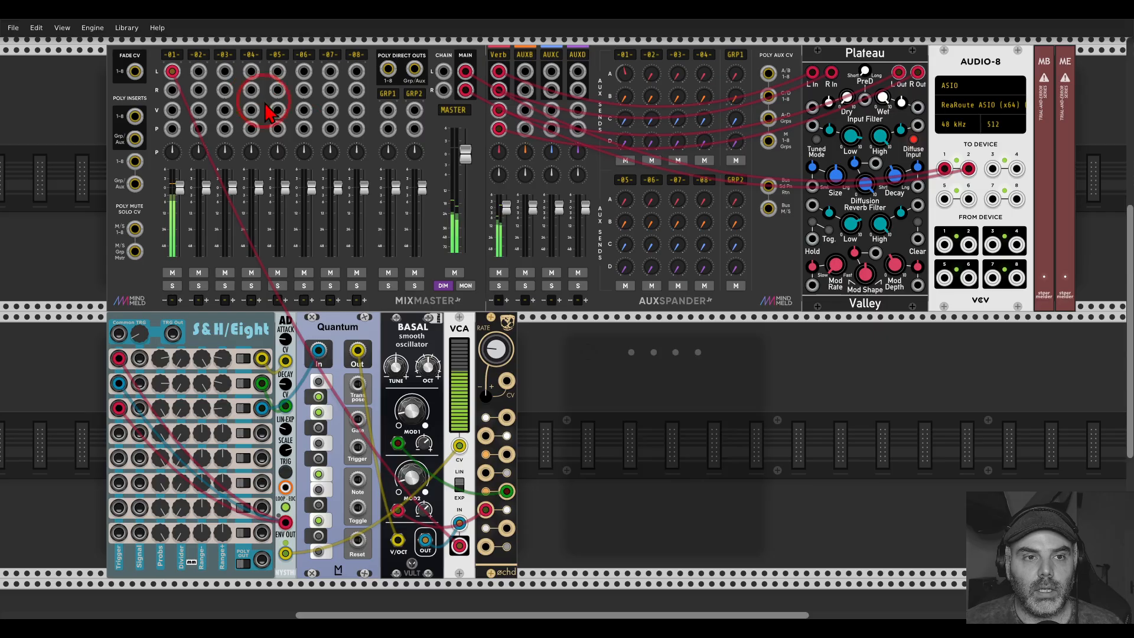
Feed the texture synthesizer's IN L from the VCA output and patch OUT L and OUT R to MixMaster channel 2.
drag(536, 542, 460, 544)
drag(657, 543, 686, 544)
Raise the texture synthesizer's grain pitch and blend, and solo MixMaster channel 2.
click(669, 405)
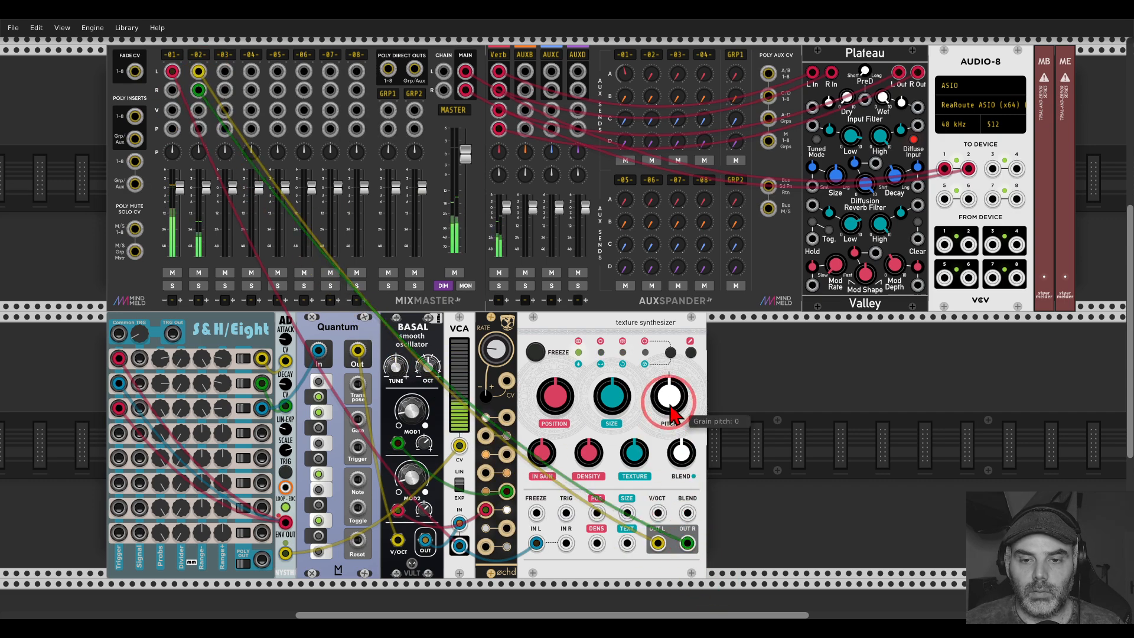
drag(673, 413, 684, 348)
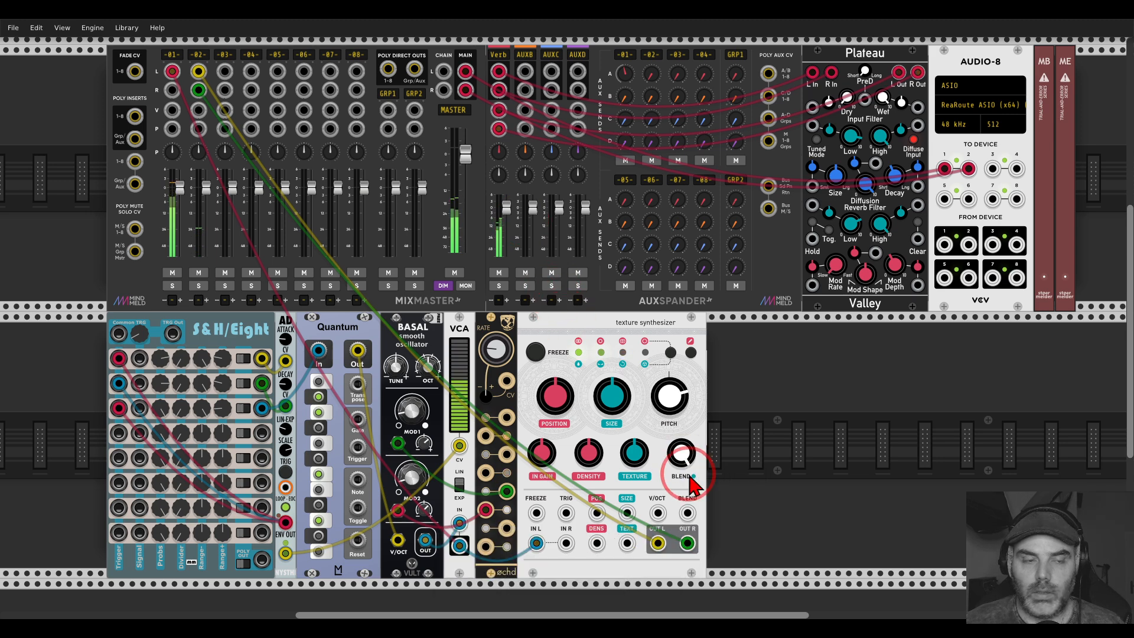
click(198, 288)
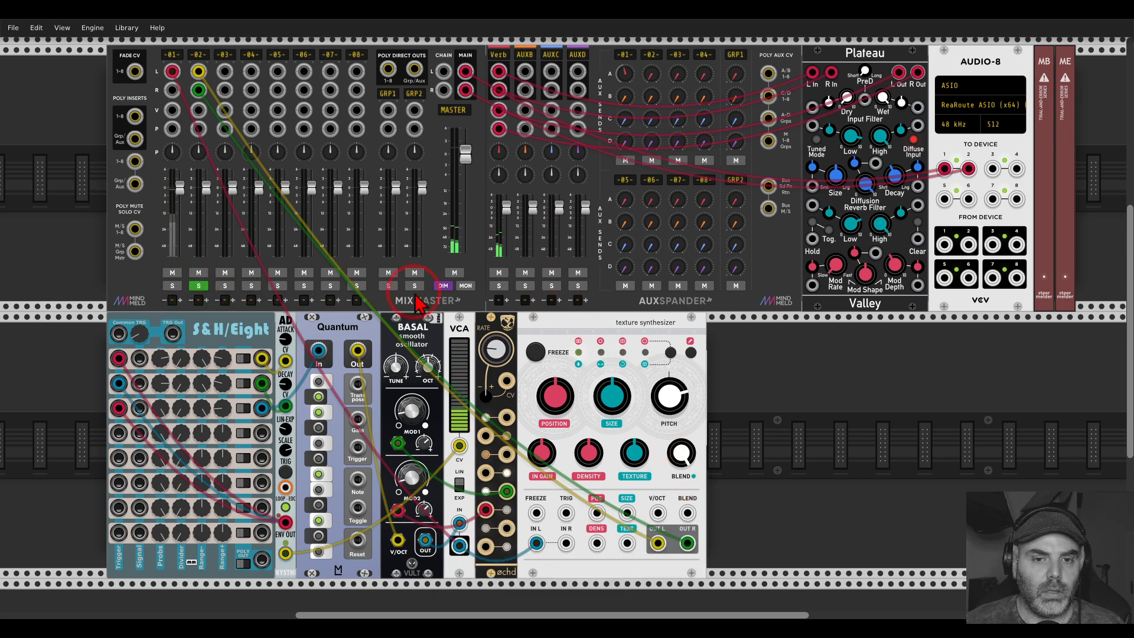
Raise the texture synthesizer's Size, Density and Texture.
click(678, 355)
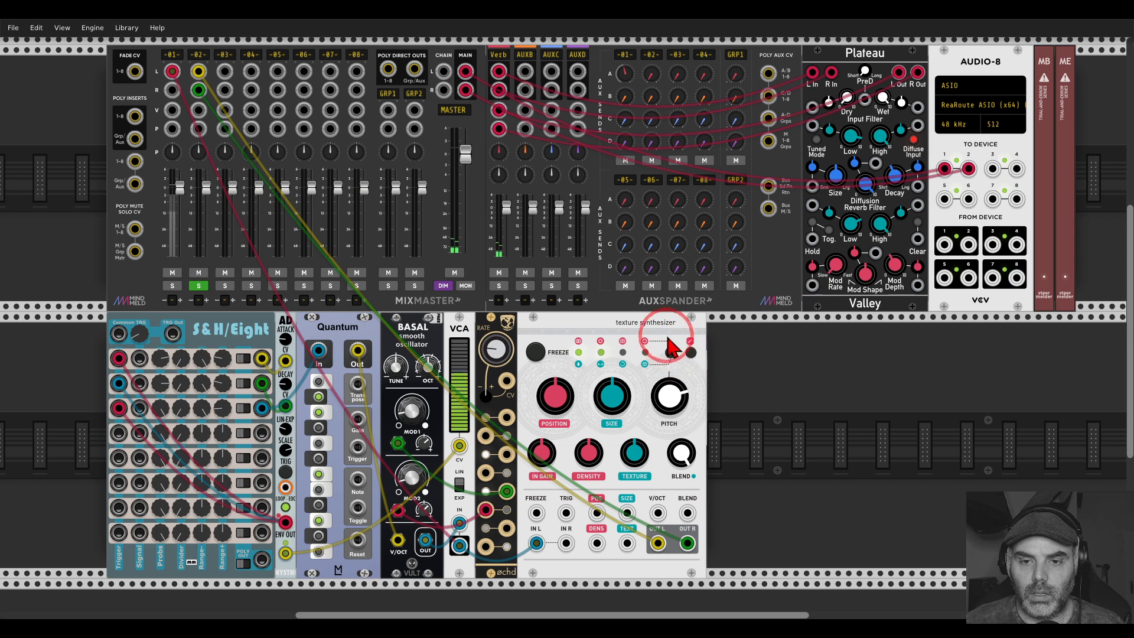
right_click(667, 339)
click(657, 339)
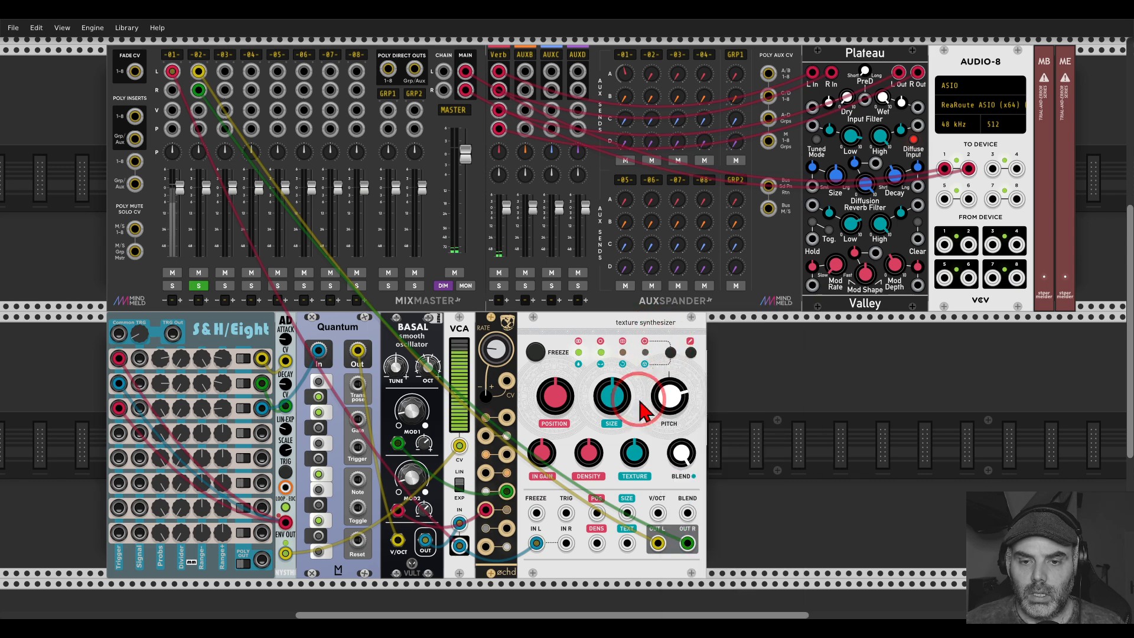
drag(612, 402, 612, 355)
drag(594, 453, 614, 331)
drag(631, 452, 631, 378)
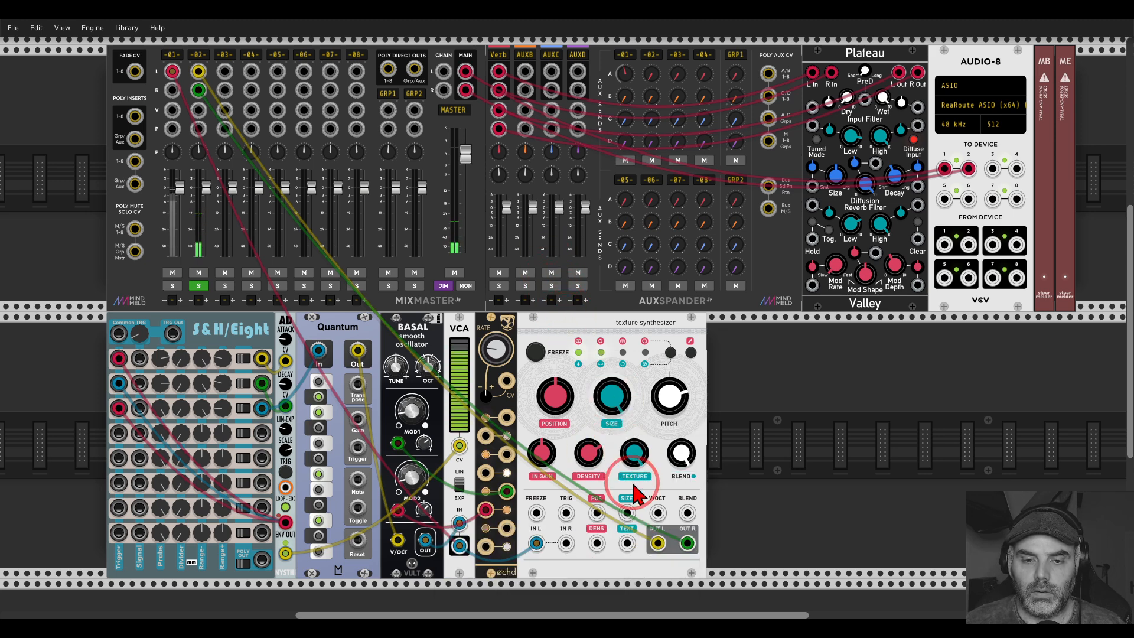
drag(593, 454, 593, 438)
Cycle the texture synthesizer's BLEND control through its assigned parameters and raise each one.
click(670, 354)
drag(682, 447, 682, 328)
click(671, 353)
drag(673, 440, 561, 304)
click(670, 353)
drag(680, 452, 561, 313)
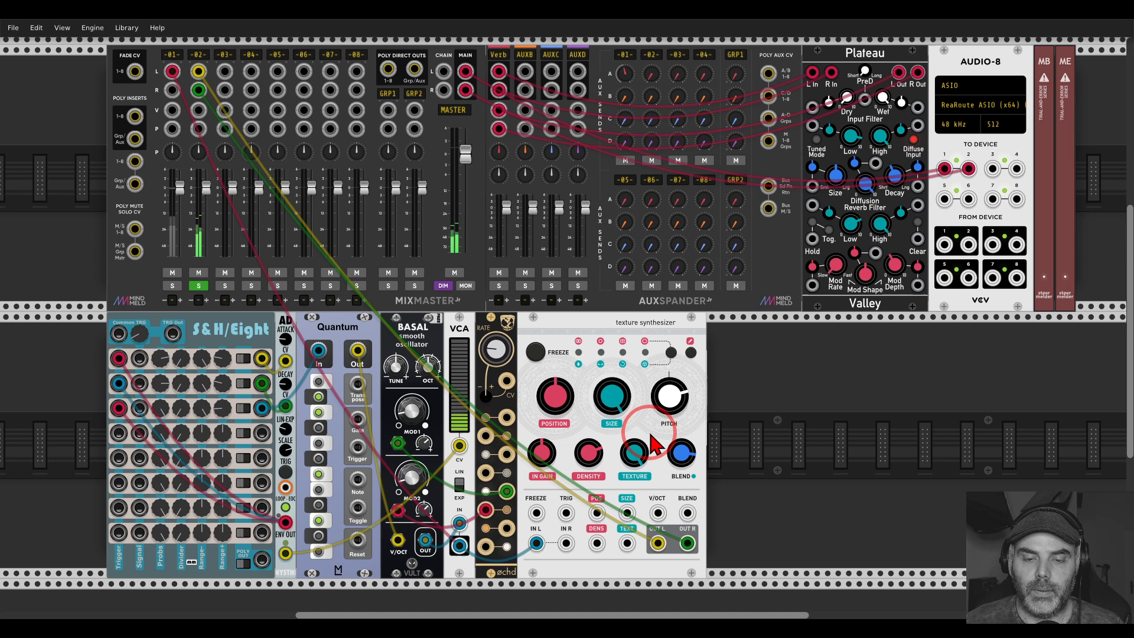
Adjust the texture synthesizer's IN GAIN and turn off solo on MixMaster channel 2.
click(545, 449)
drag(545, 448, 545, 483)
click(199, 302)
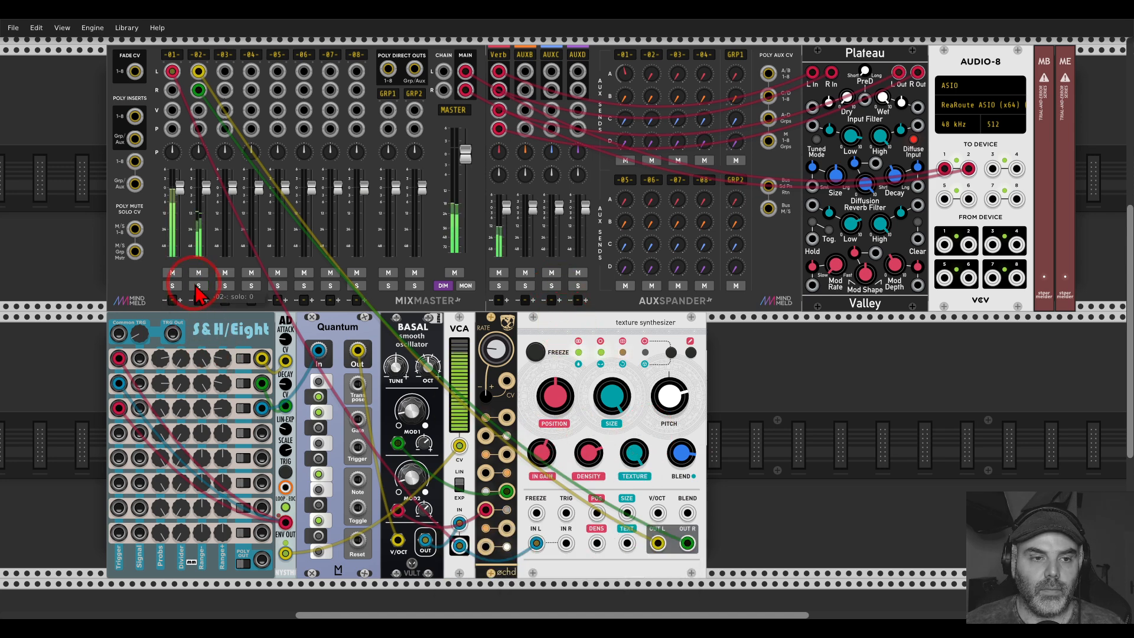
Raise channel 2's aux send A on AuxSpander to feed the Plateau reverb.
click(703, 377)
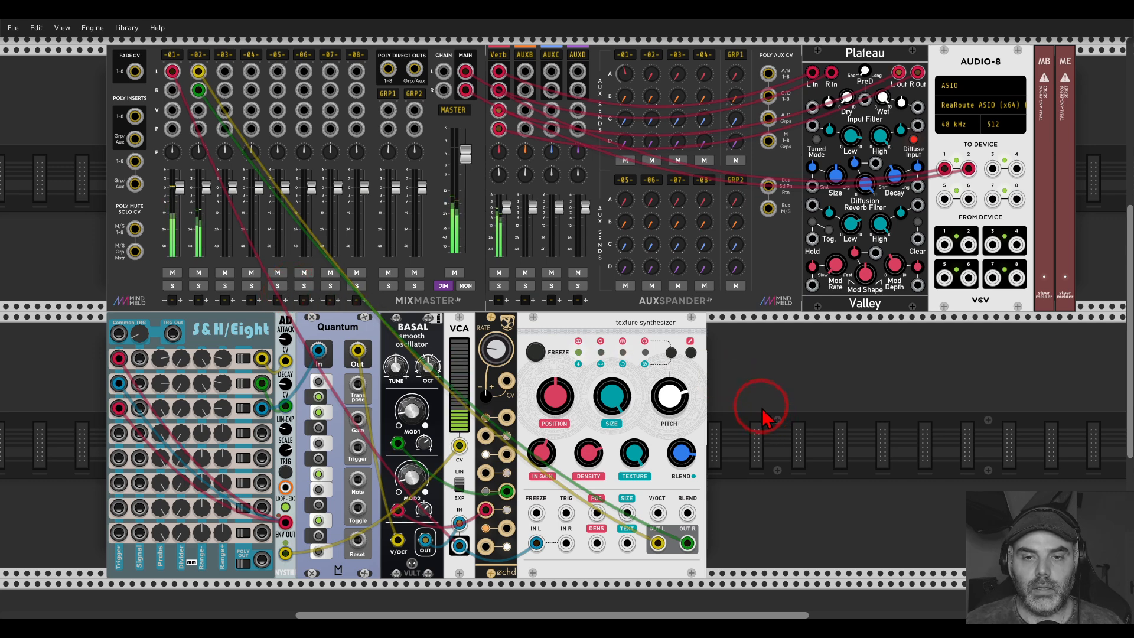
drag(650, 73, 566, 319)
drag(803, 422, 768, 381)
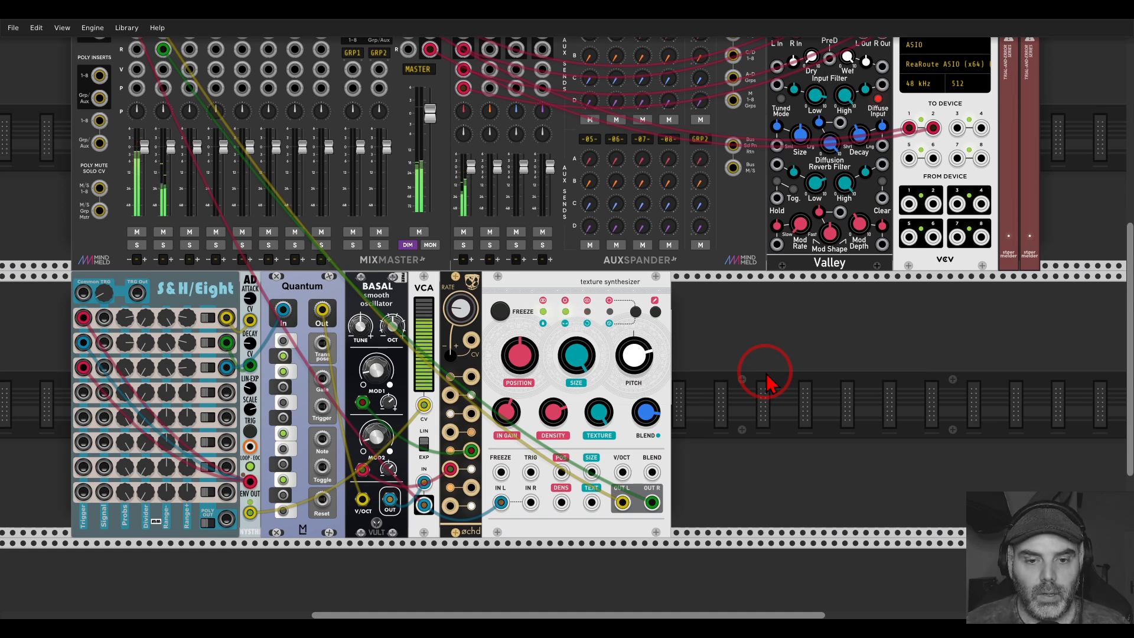
drag(766, 374, 762, 385)
View the image of the question about turning patches into album tracks, and switch back to the VCV Rack patch.
click(456, 627)
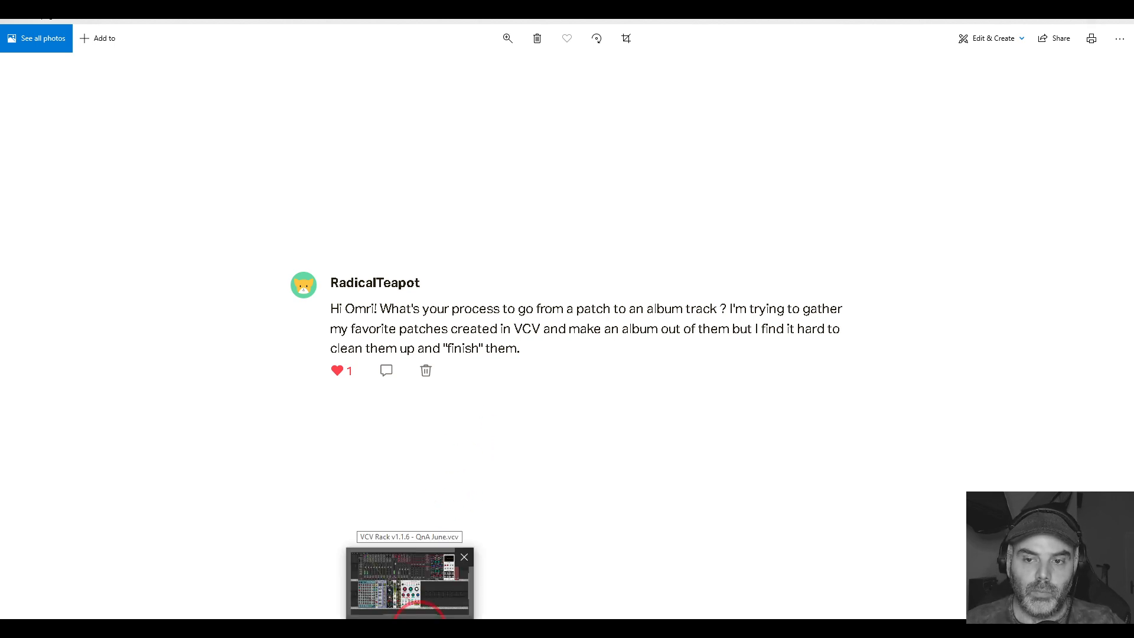
click(417, 613)
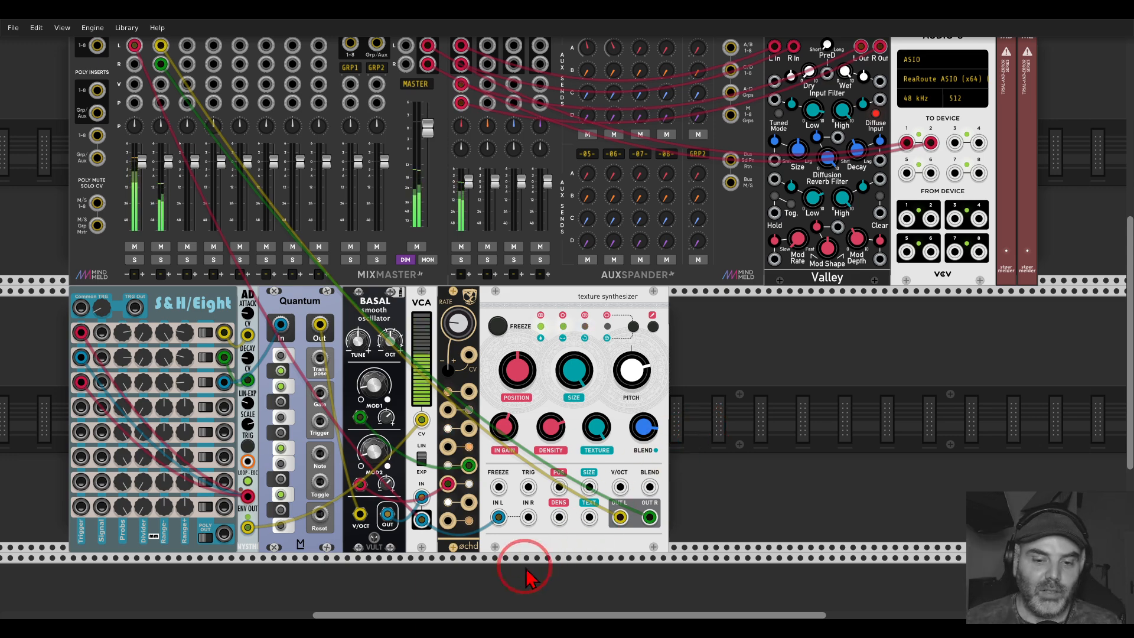
click(503, 627)
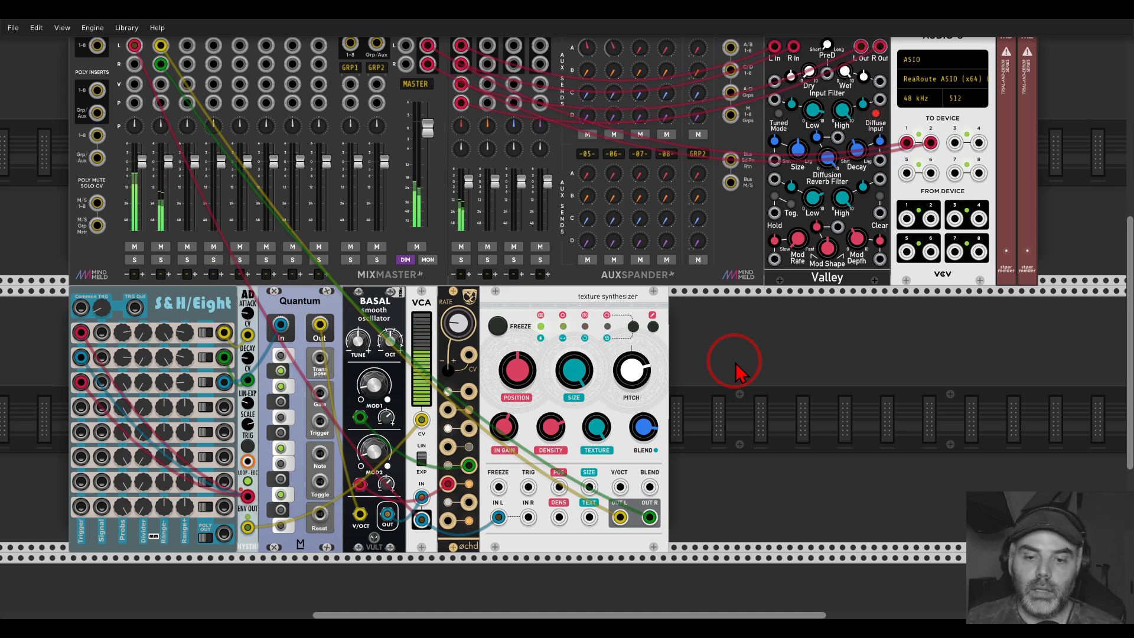
Add a VCV MIXER module from the module library to the empty rack space beyond the texture synthesizer.
drag(755, 398, 646, 386)
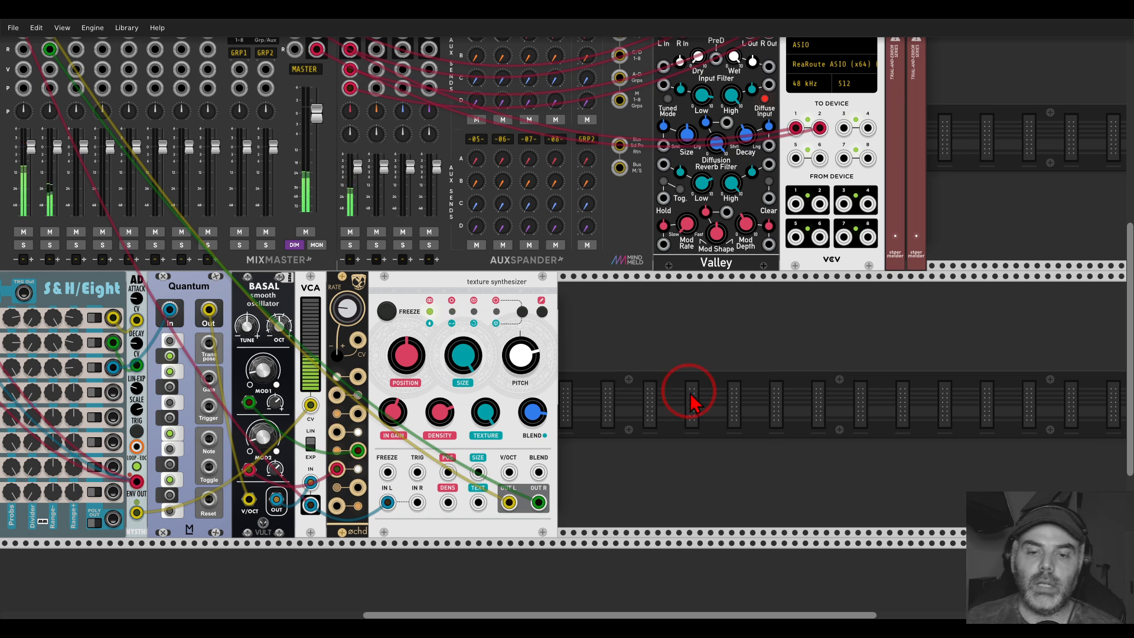
drag(703, 410, 620, 395)
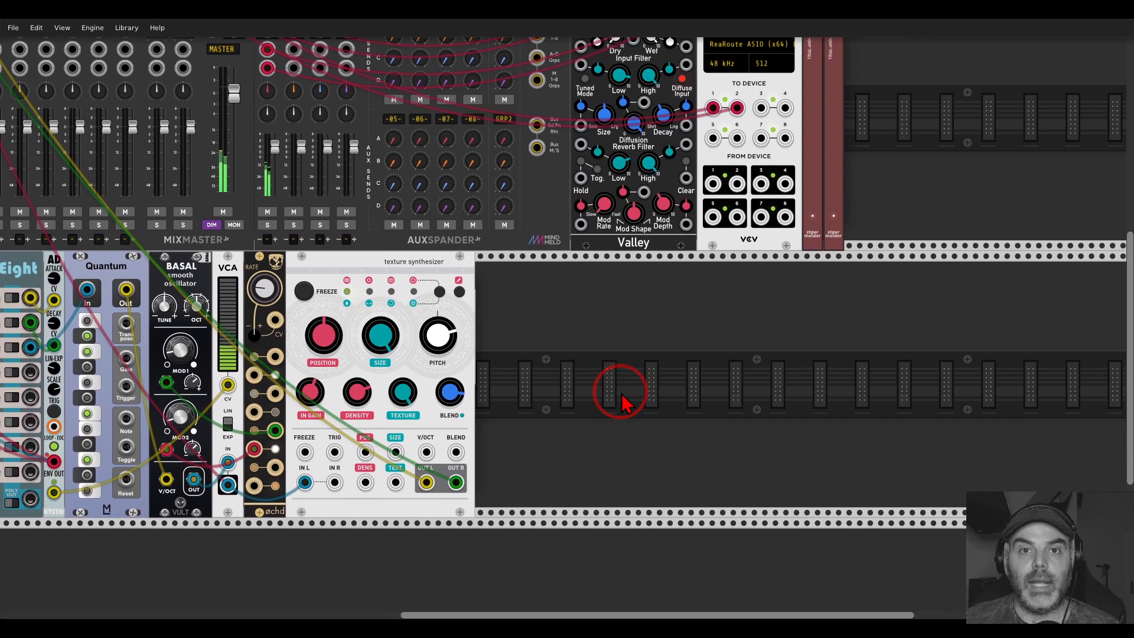
right_click(620, 394)
text(clou)
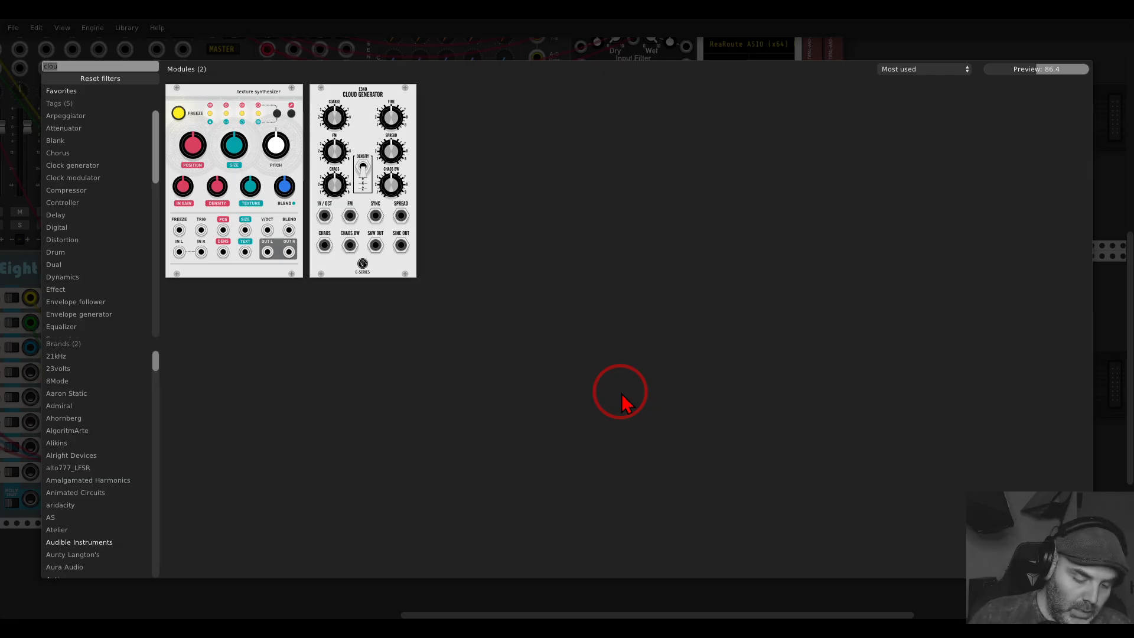
text(mixer)
click(232, 124)
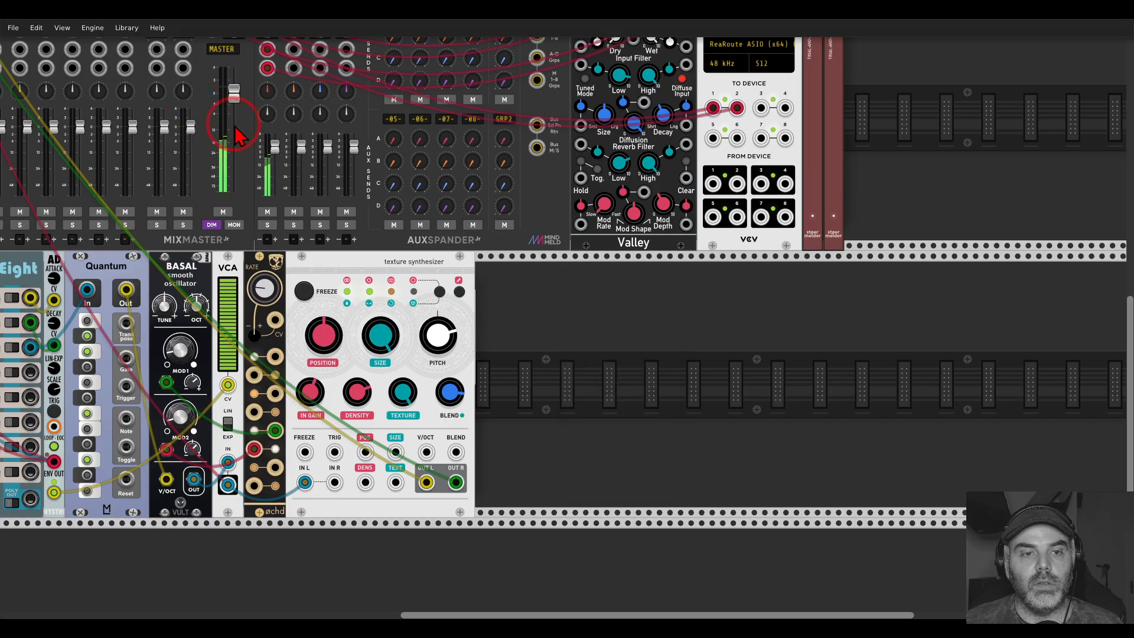
drag(236, 136, 661, 304)
Add a second Valley Plateau reverb directly beside the MIXER module.
right_click(749, 325)
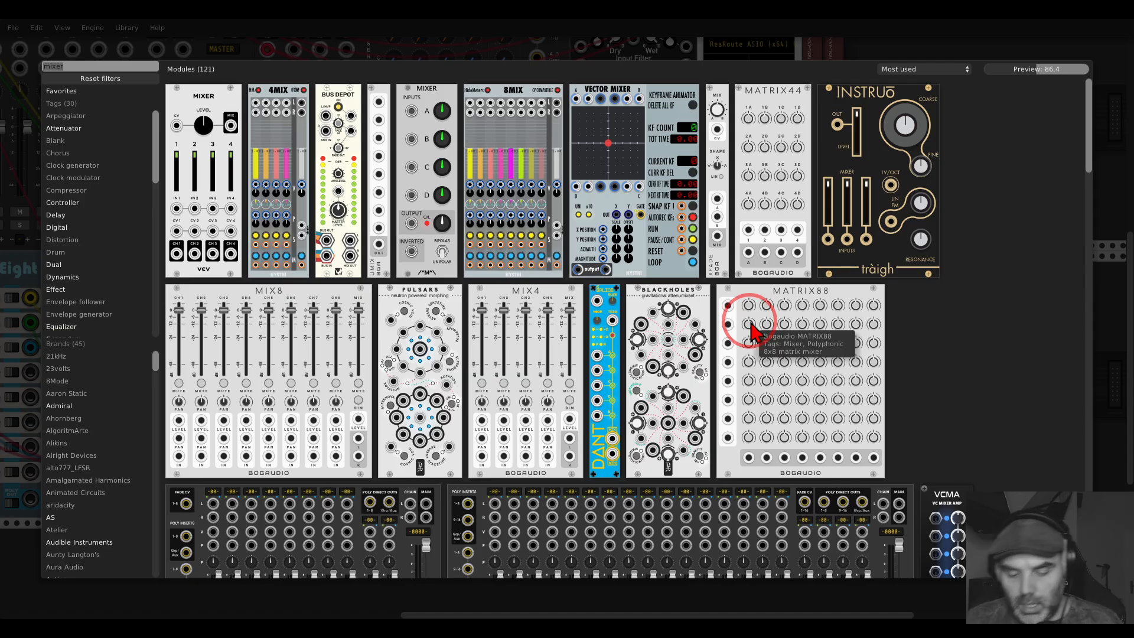
text(pla)
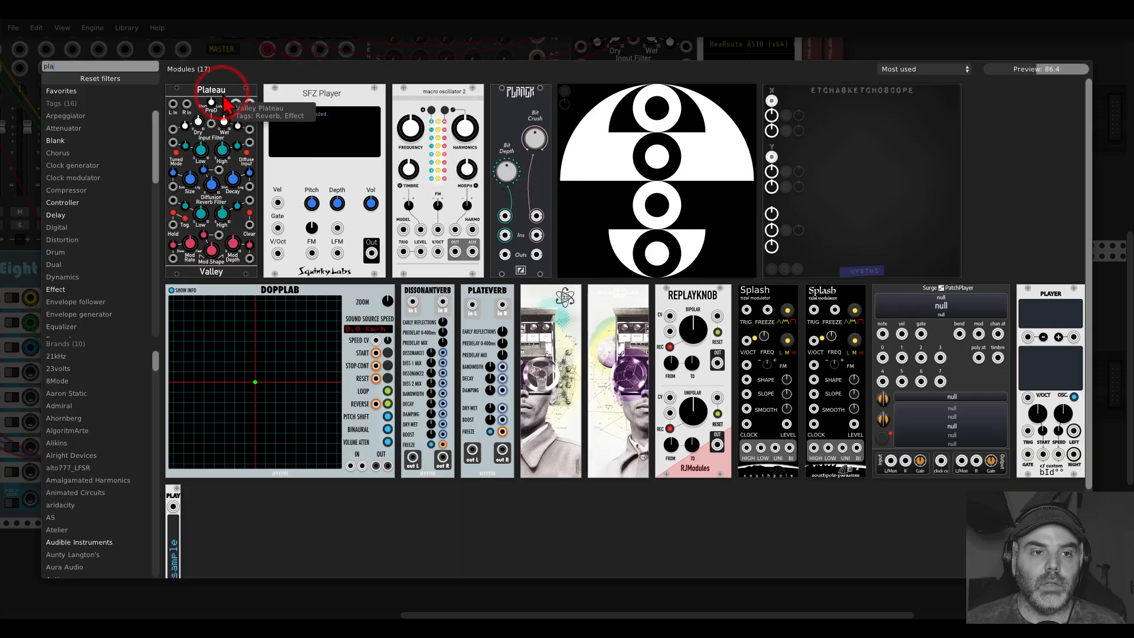
drag(224, 96, 777, 283)
drag(623, 274, 684, 268)
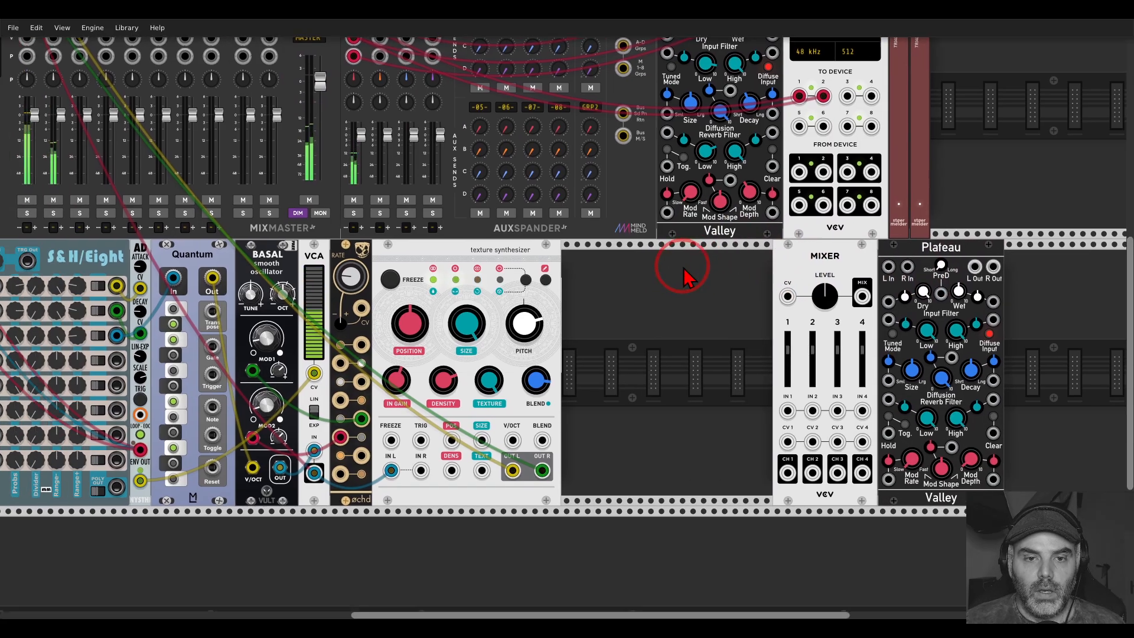
Add a Bogaudio FM-OP module and place it directly before the MIXER in the lower row.
right_click(747, 258)
text(fm)
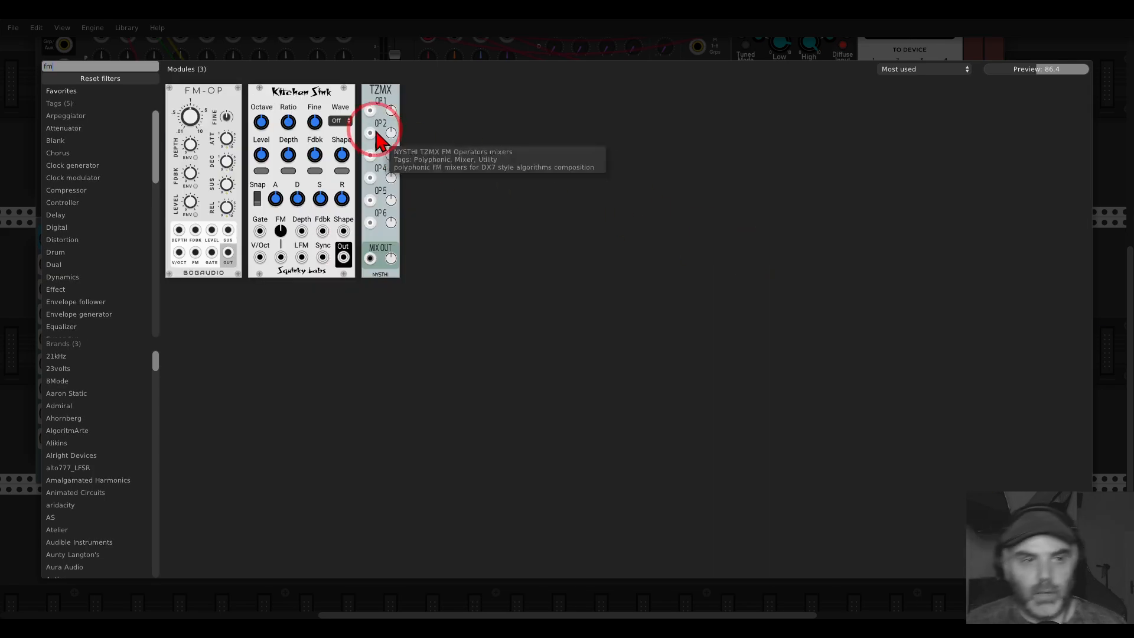
drag(231, 109, 771, 262)
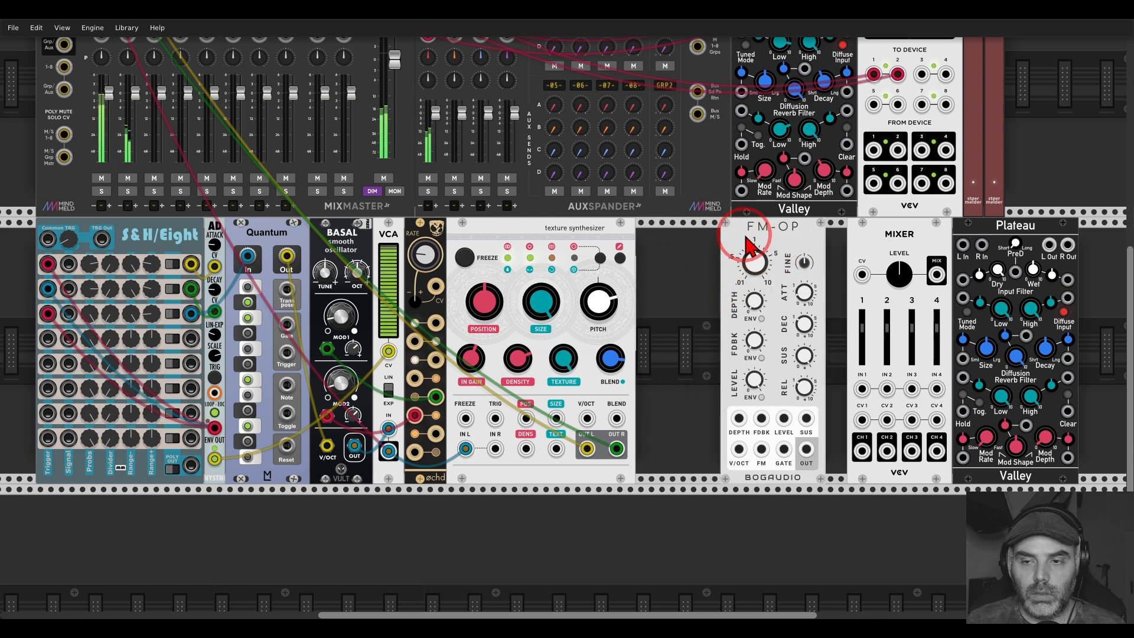
drag(749, 240, 823, 238)
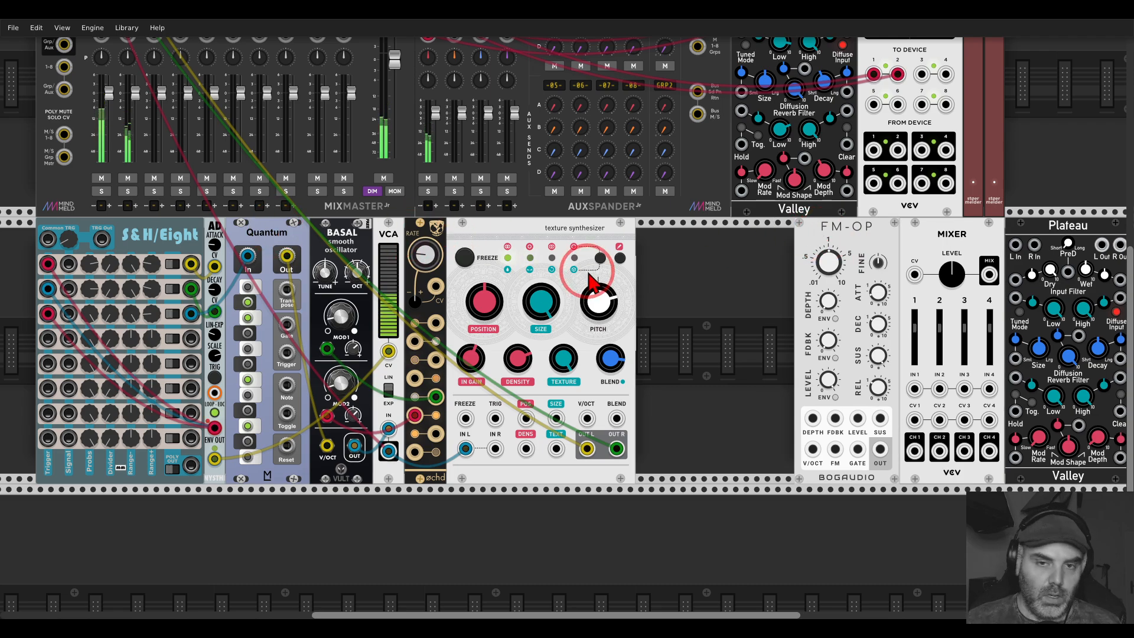
Add the JW-Modules Quantizer next to the texture synthesizer.
right_click(689, 313)
text(jw)
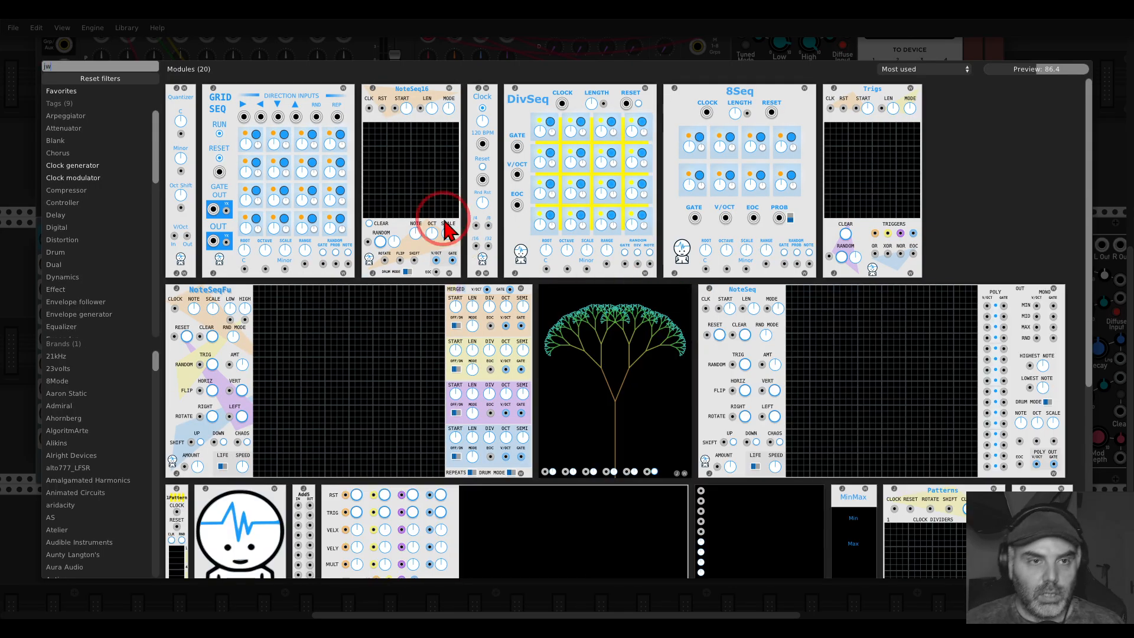
click(191, 111)
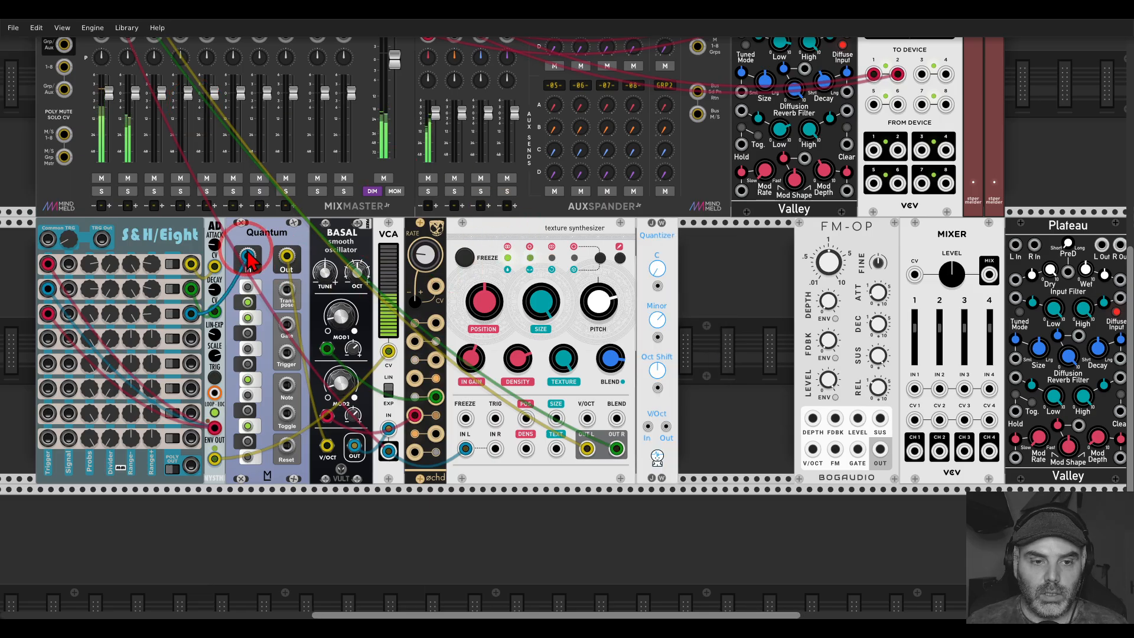
Reroute Quantum's pitch cables through the JW Quantizer, place it between AD and BASAL, and park Quantum beyond the texture synthesizer.
drag(248, 258, 642, 290)
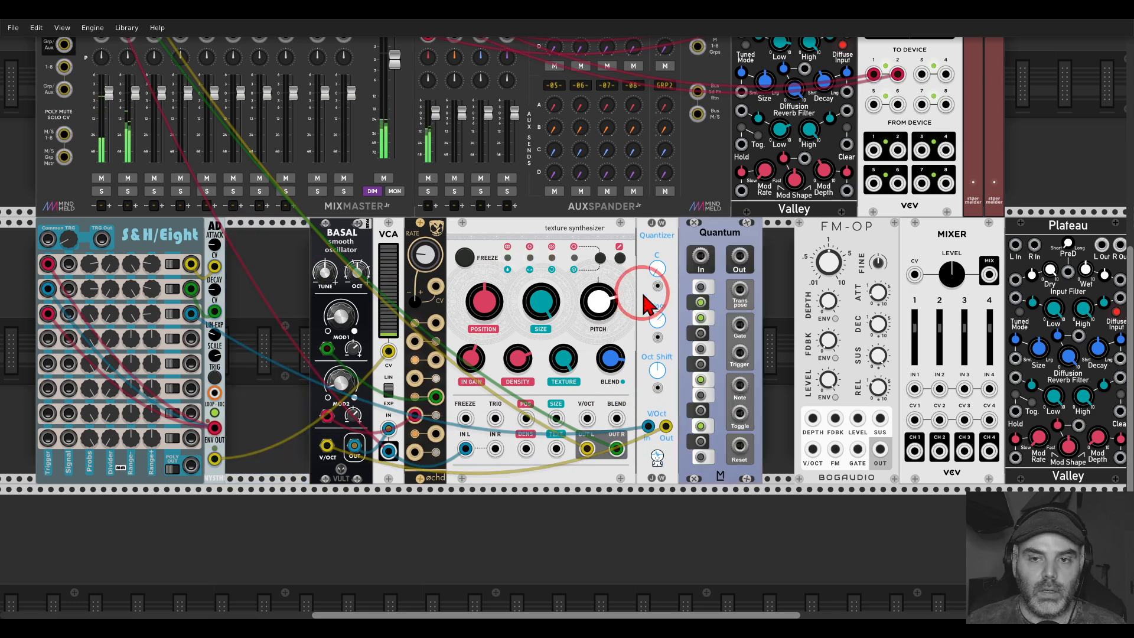
drag(657, 240, 241, 246)
drag(527, 242, 485, 243)
drag(706, 242, 642, 411)
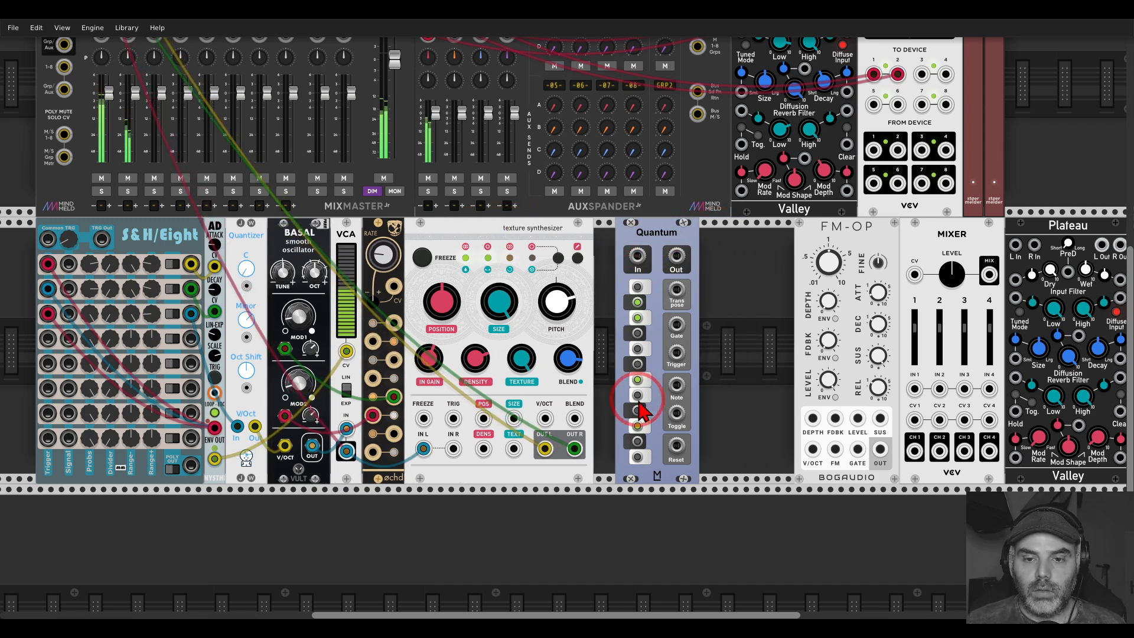
Change Quantum's scale so that only the second, fifth, seventh, ninth and twelfth note buttons, counted from its In jack, are enabled.
click(637, 457)
click(637, 426)
click(638, 411)
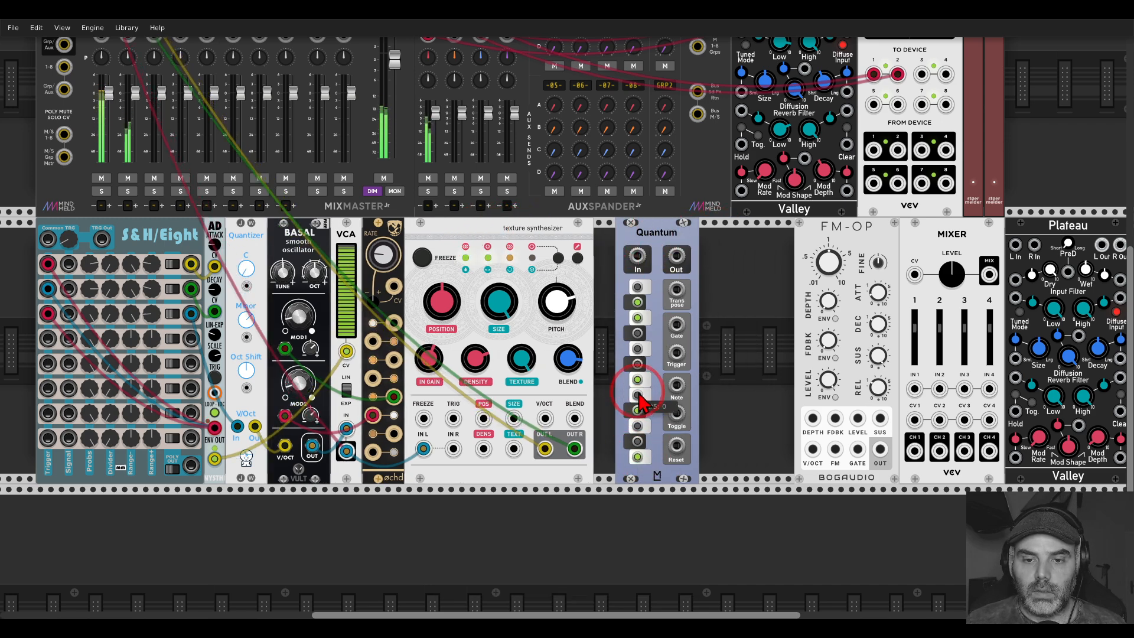
click(639, 348)
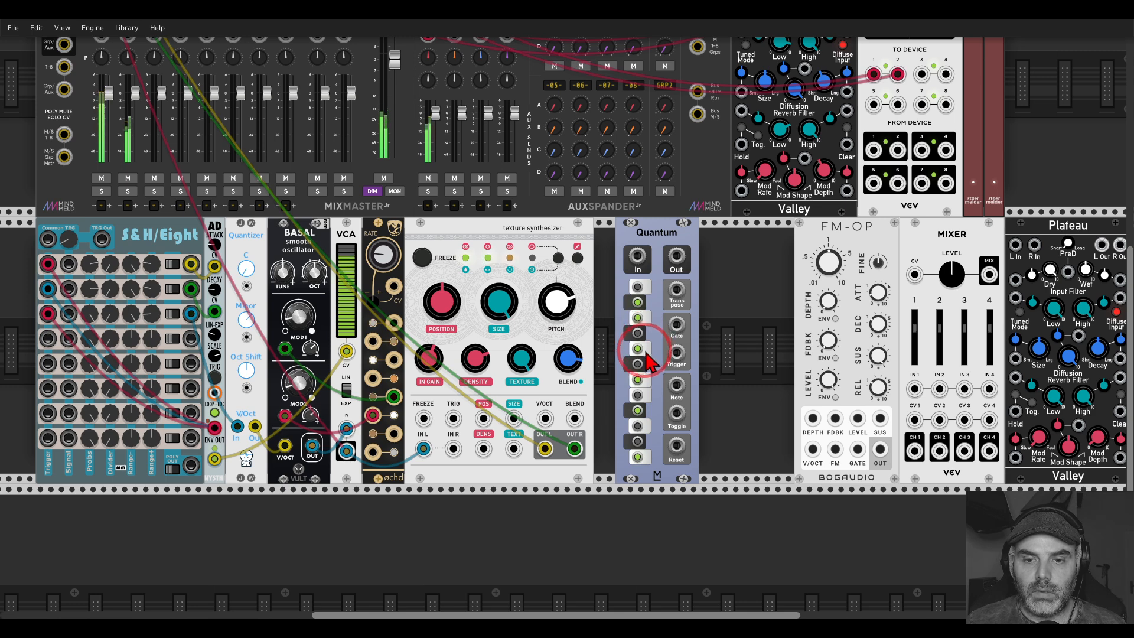
click(637, 317)
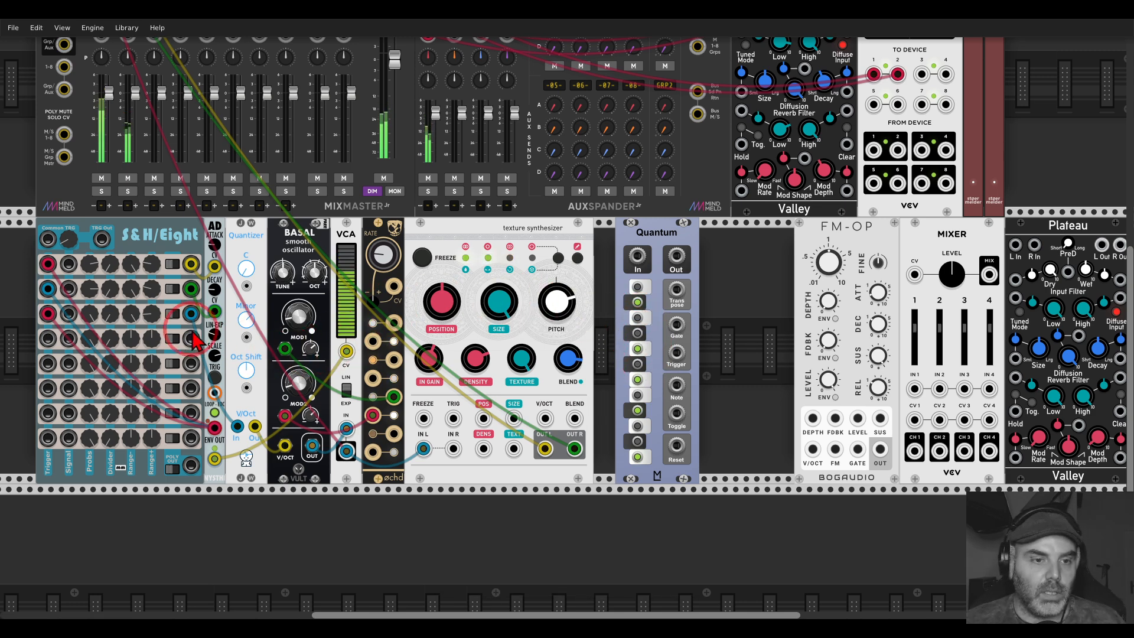
Patch the fourth S&H/Eight output to Quantum's In and set that row's positive range to 2.495 V.
drag(191, 338, 638, 255)
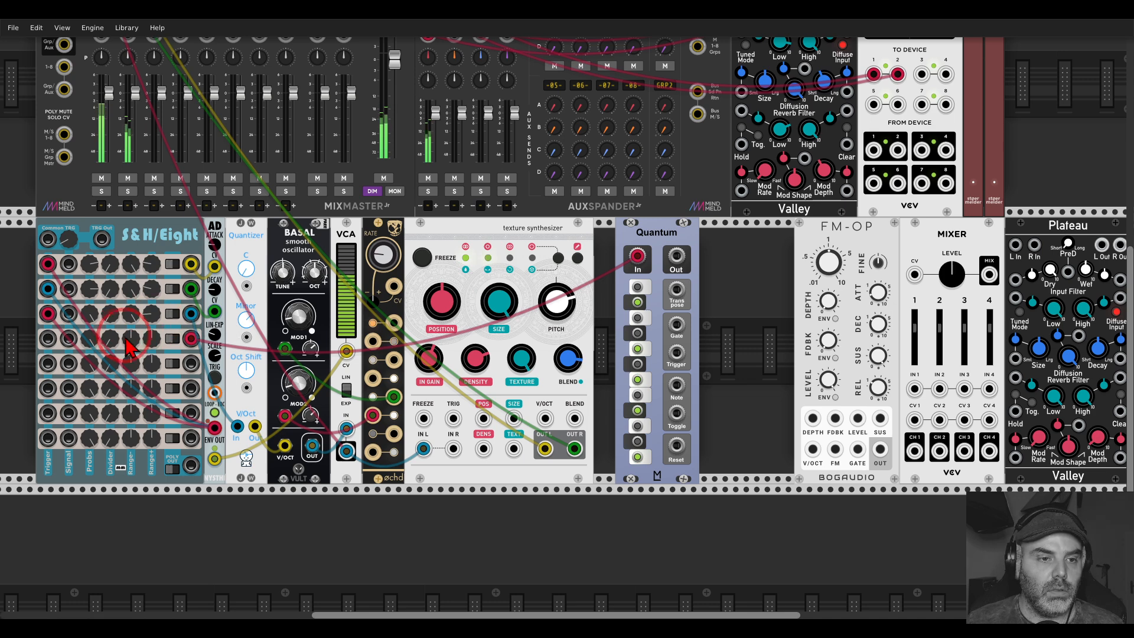
drag(128, 340, 152, 390)
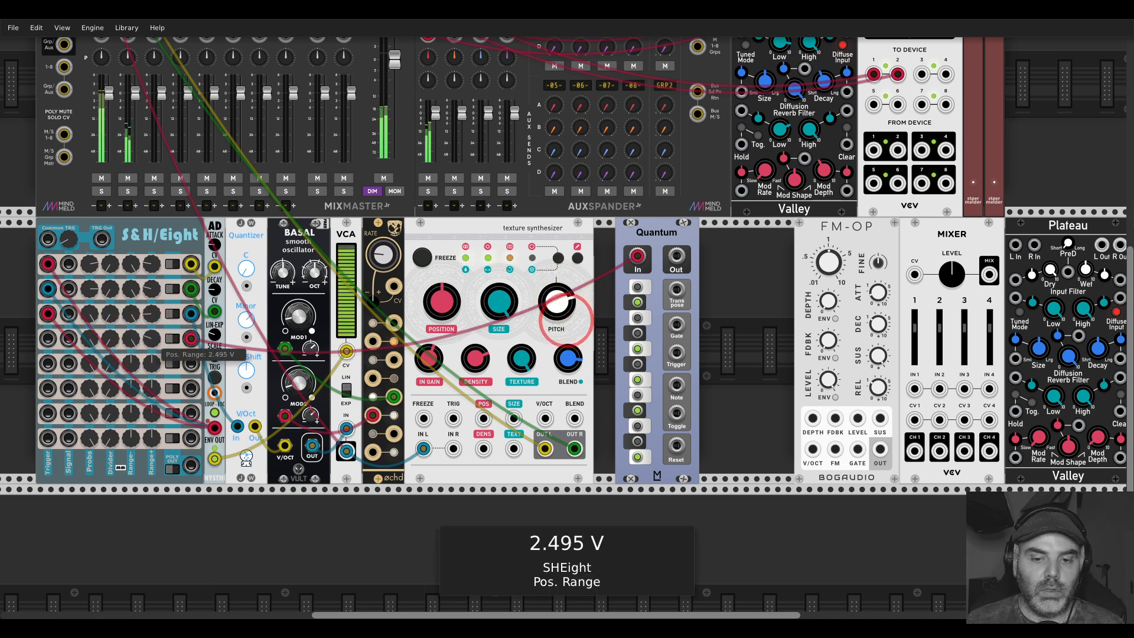
Replace the separate row triggers on S&H/Eight with one cable from the AD envelope to Common TRG.
drag(152, 338, 215, 427)
drag(50, 319, 47, 239)
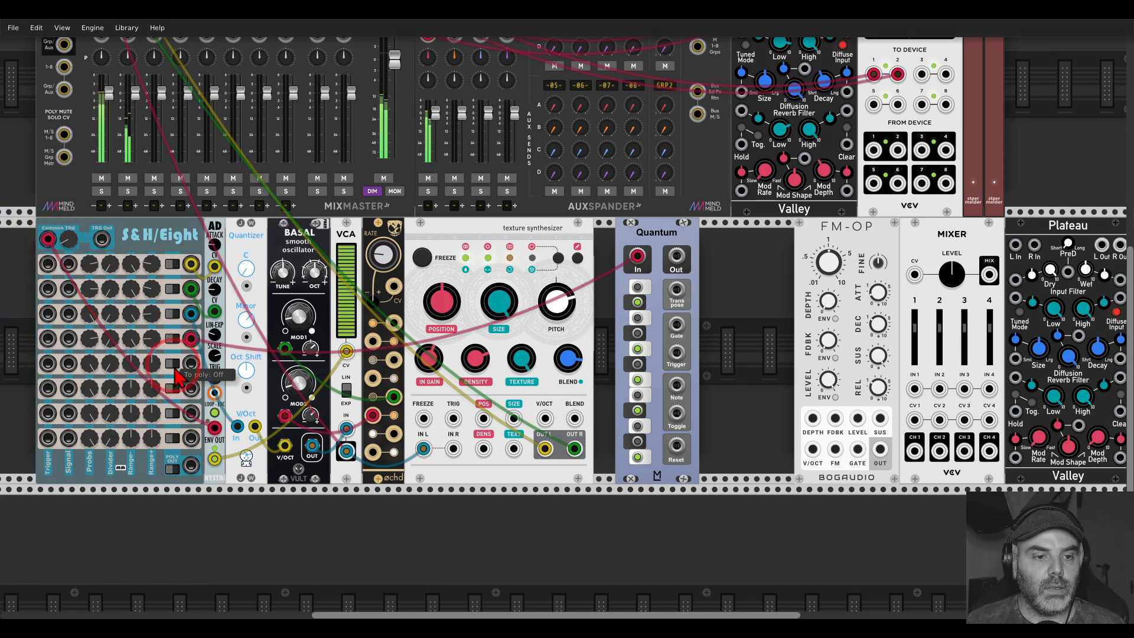
Patch Quantum's Out to FM-OP's V/OCT input and Quantum's Gate to FM-OP's GATE input.
drag(676, 256, 813, 450)
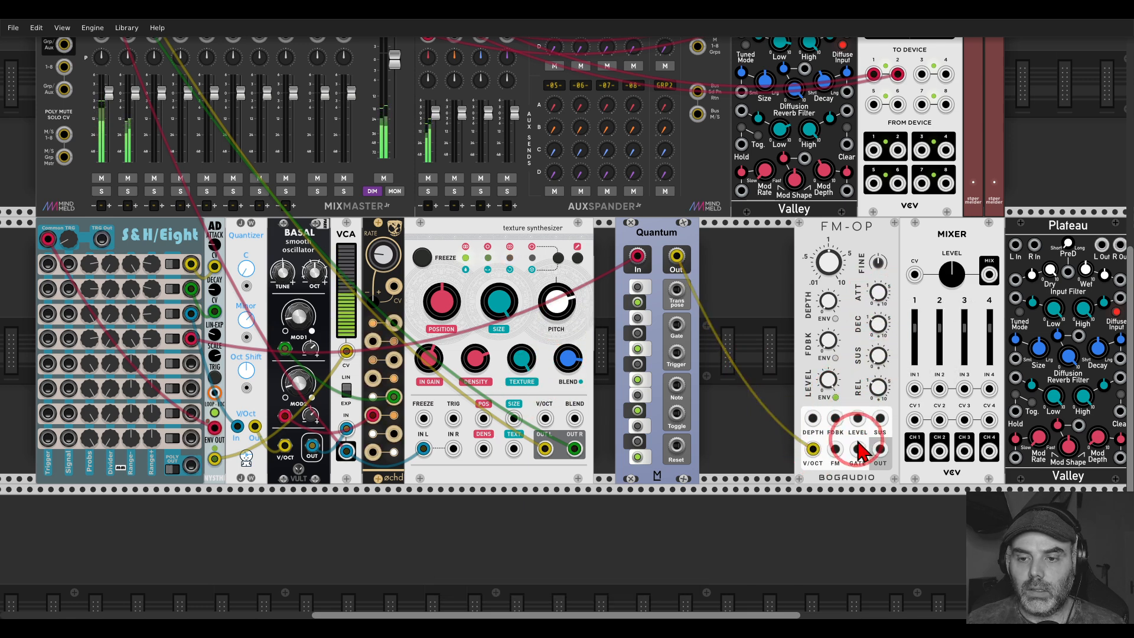
drag(857, 449, 676, 324)
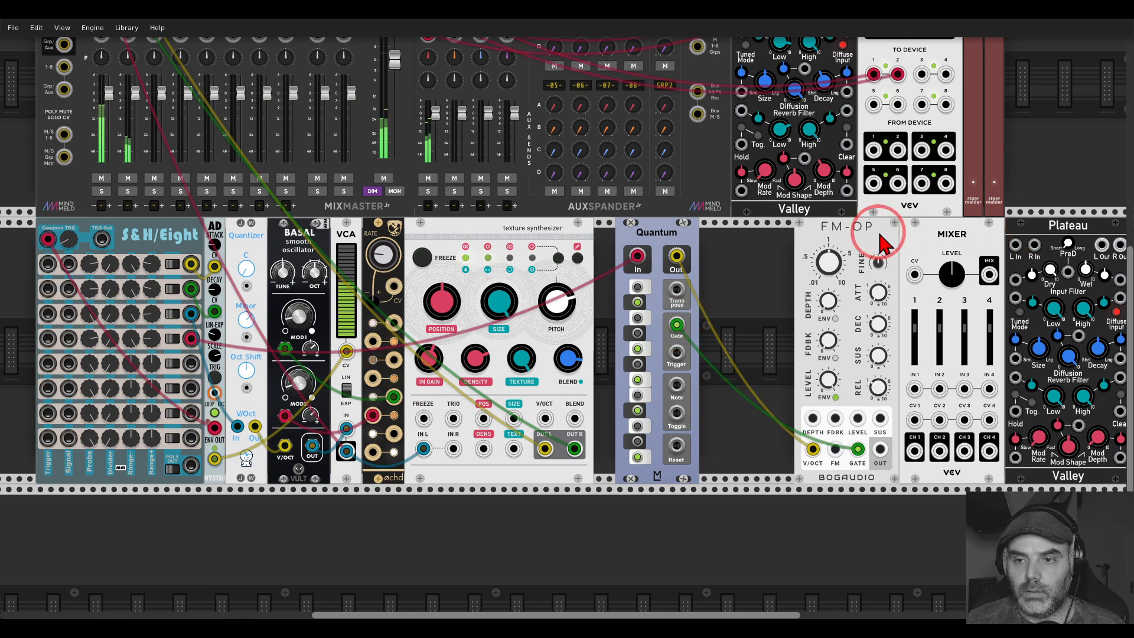
Move FM-OP up against Quantum and patch its OUT to the left input of MixMaster channel 3.
drag(838, 246, 720, 247)
drag(764, 449, 541, 254)
scroll(306, 66, up, 4)
drag(542, 369, 206, 110)
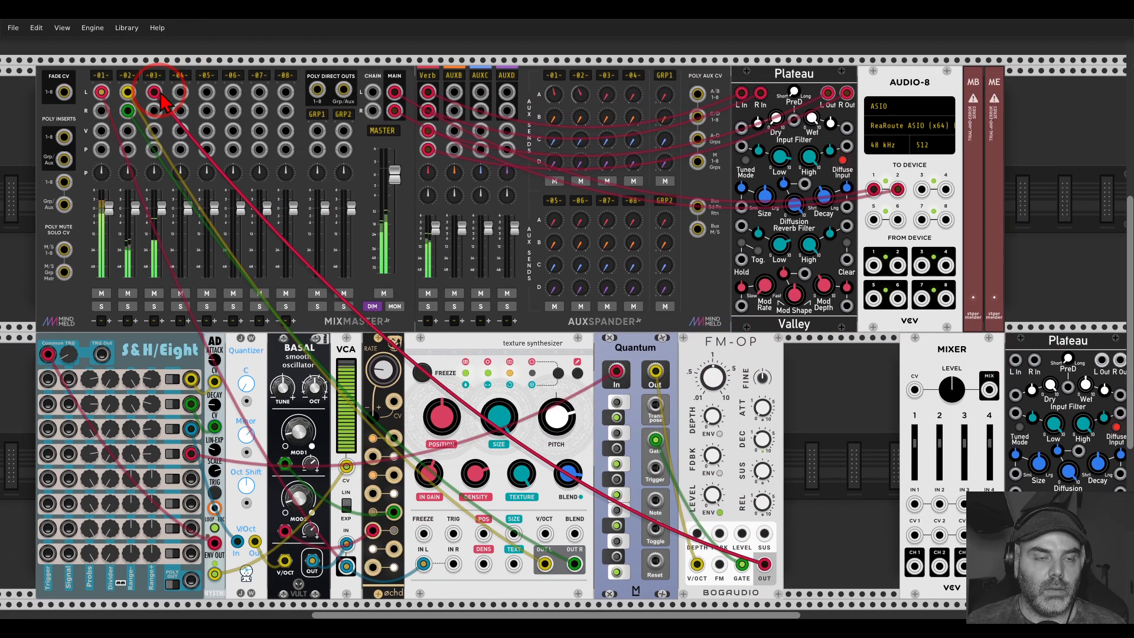
Move the MIXER closer to FM-OP and delete the second Plateau reverb.
drag(866, 455, 614, 331)
scroll(586, 353, up, 1)
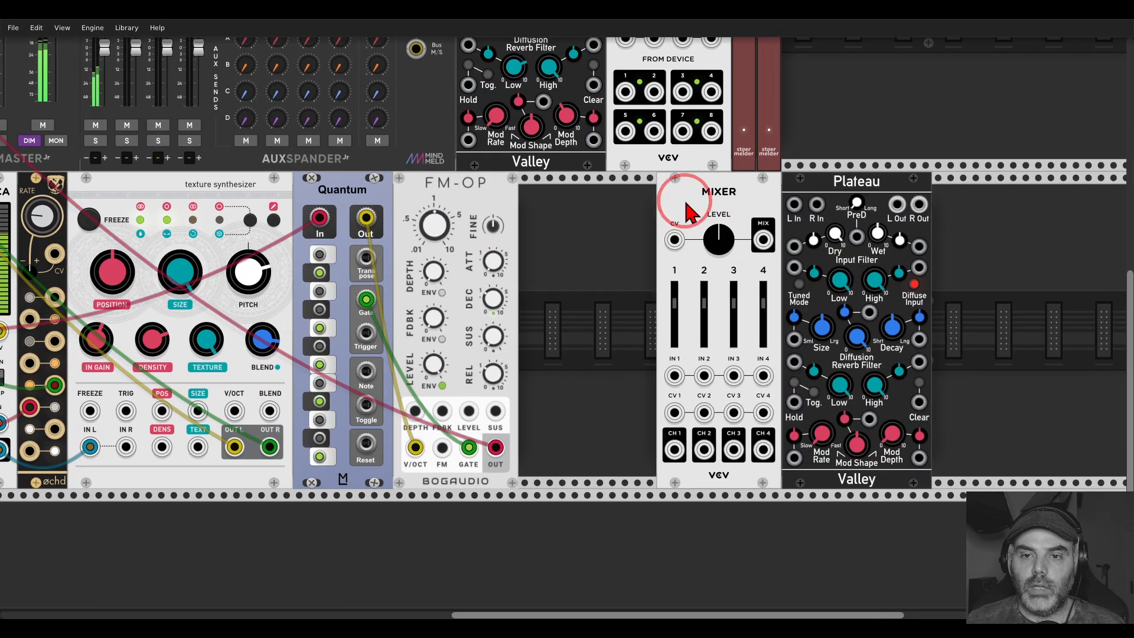
drag(686, 202, 588, 202)
key(Delete)
Add a VCV DELAY module directly beside the MIXER.
right_click(768, 233)
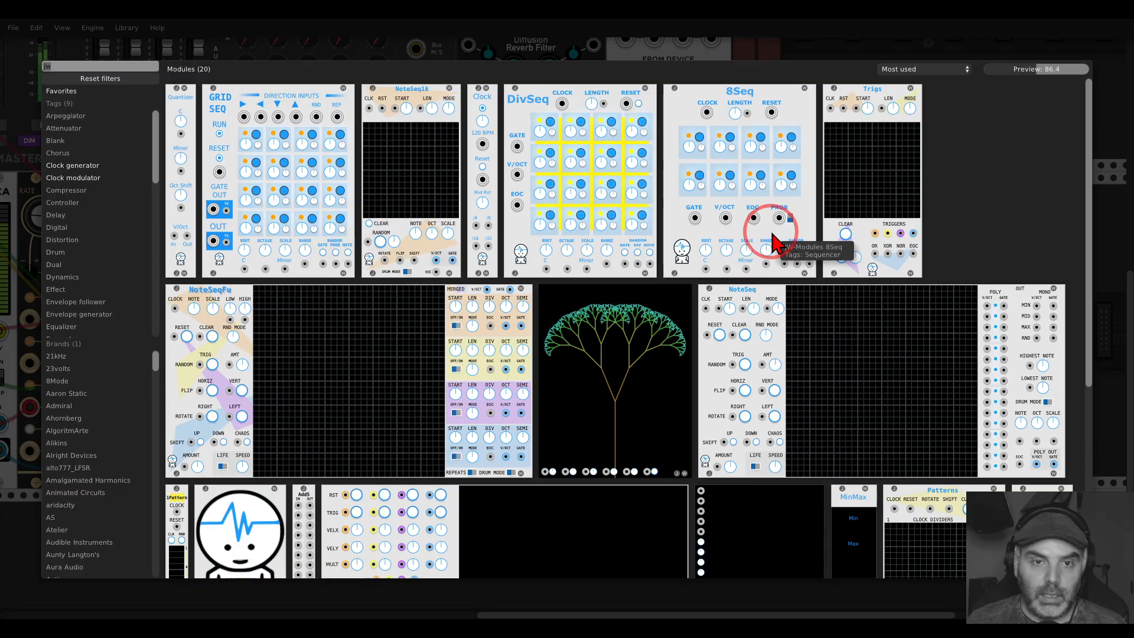
text(delay)
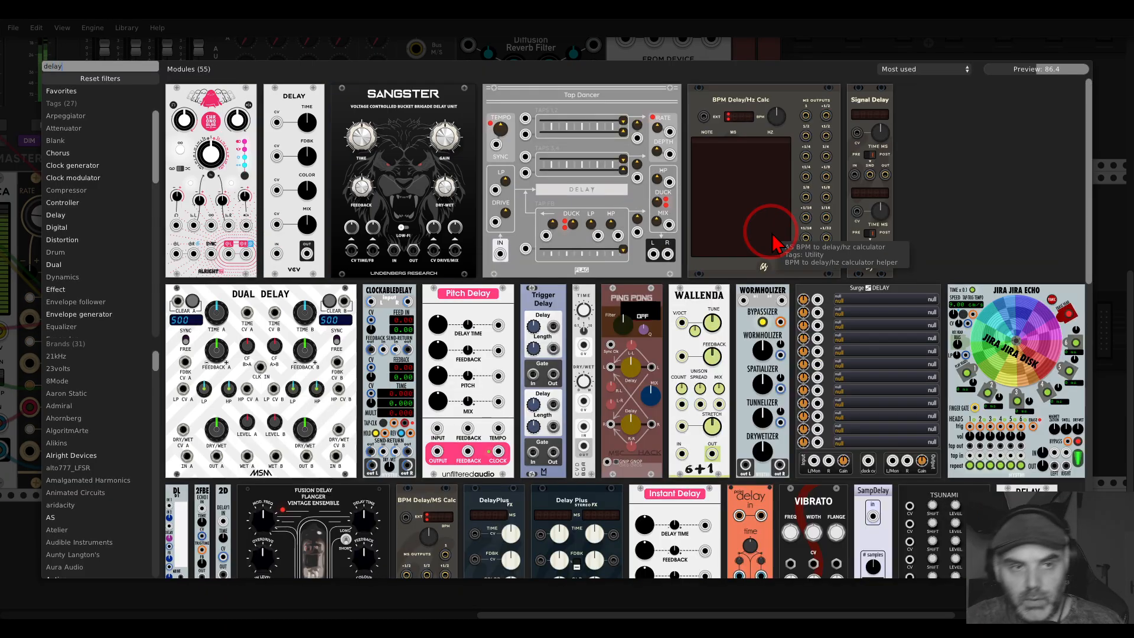
drag(294, 177, 648, 263)
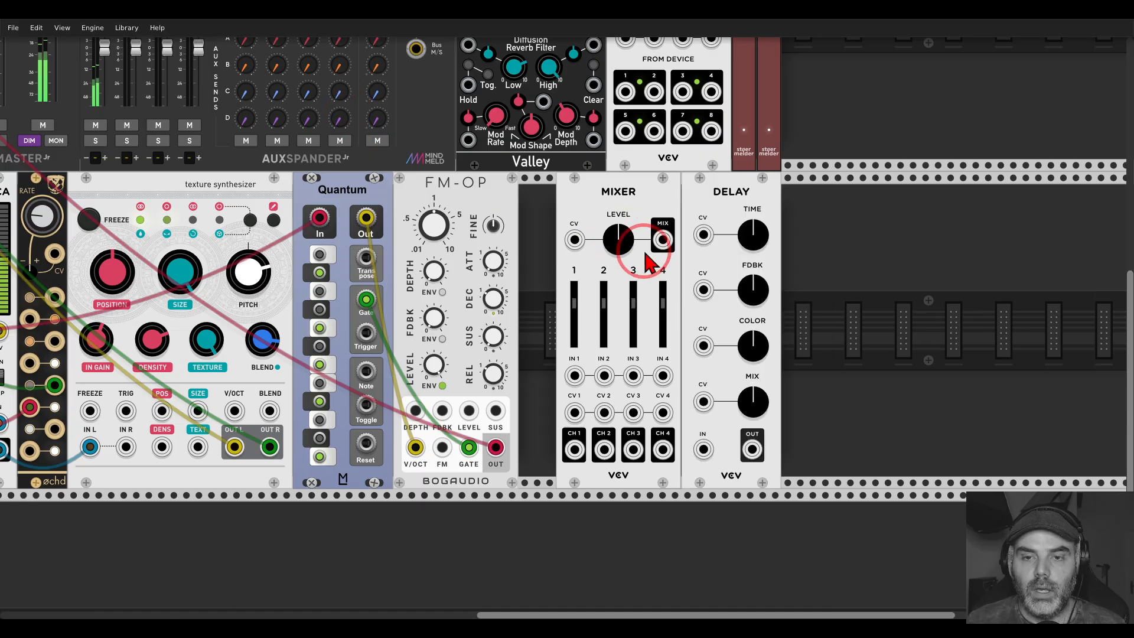
click(711, 218)
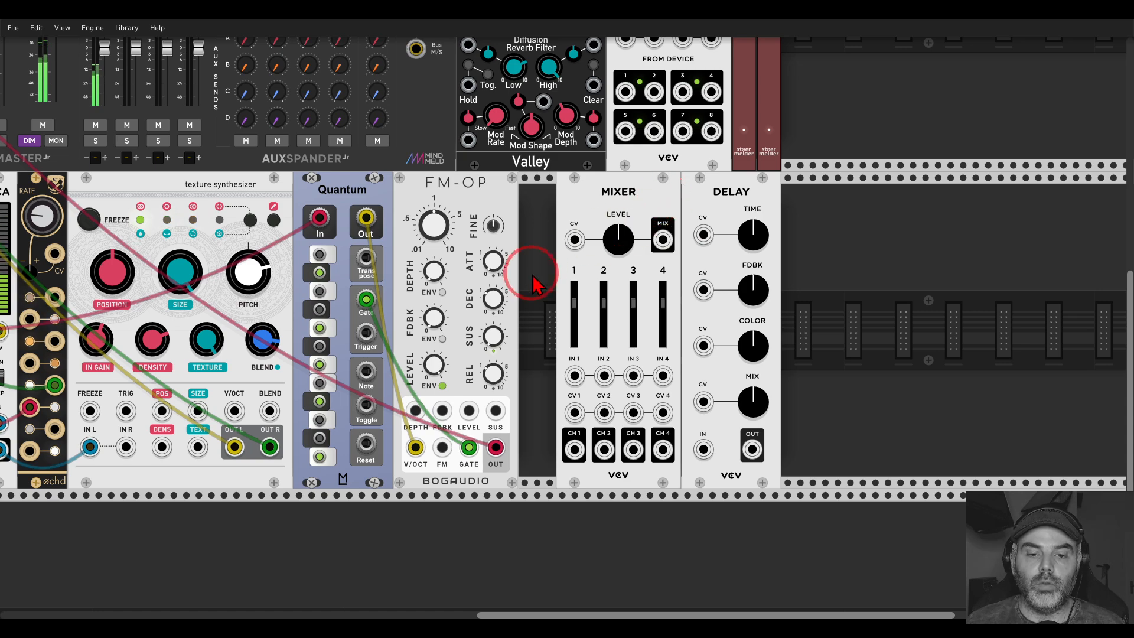
Set FM-OP's envelope attack to 0.034222 s.
drag(532, 274, 743, 294)
scroll(743, 293, down, 2)
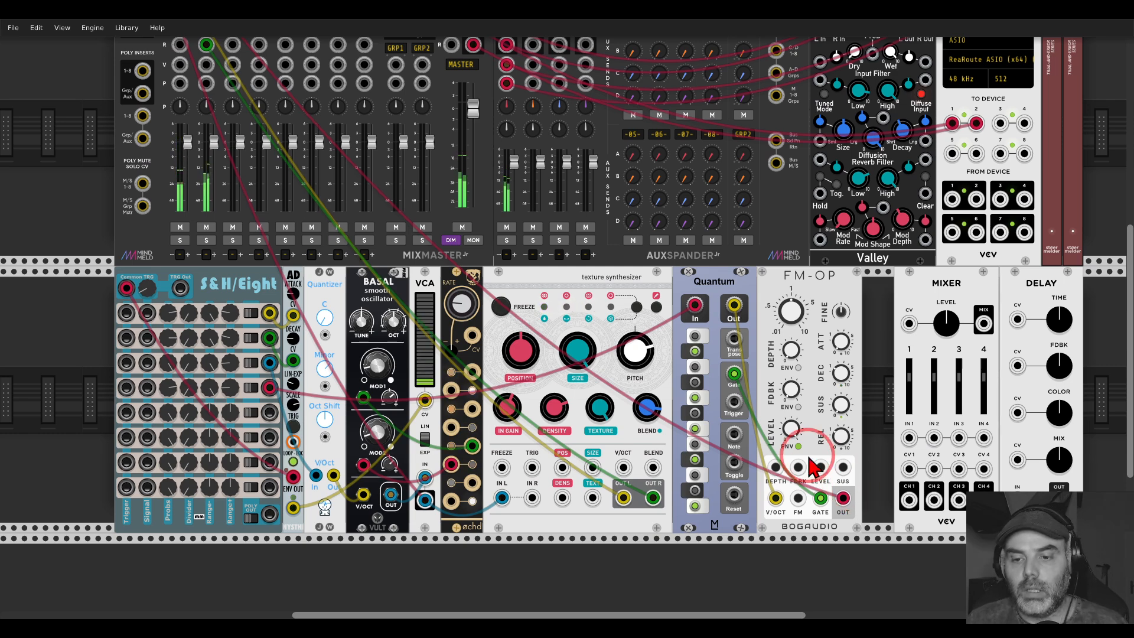
drag(873, 380, 657, 343)
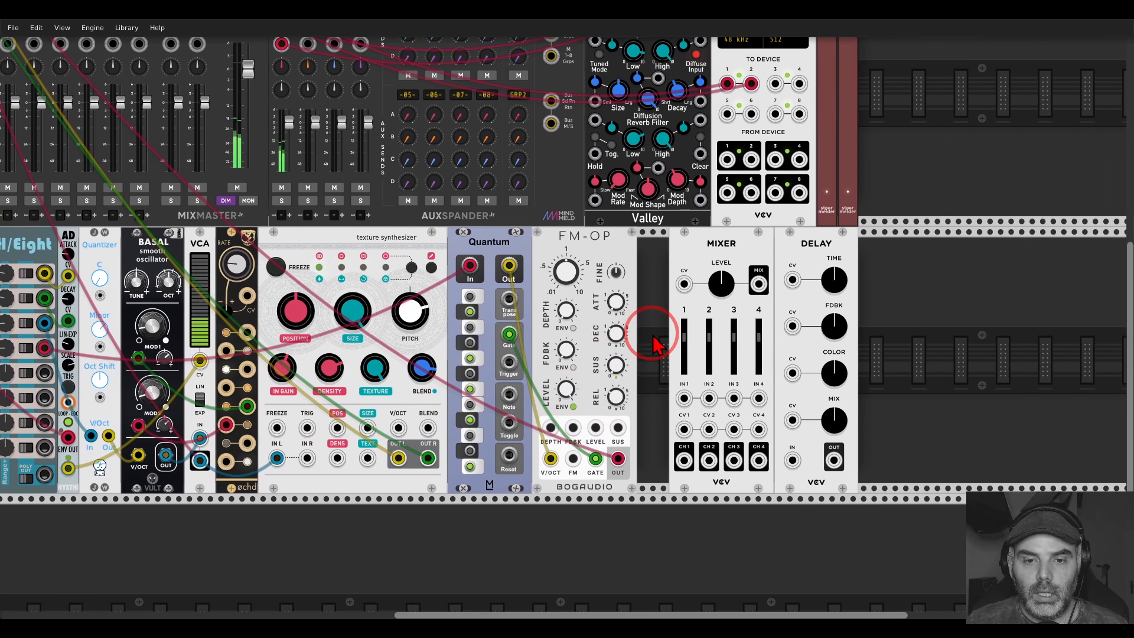
scroll(658, 346, up, 3)
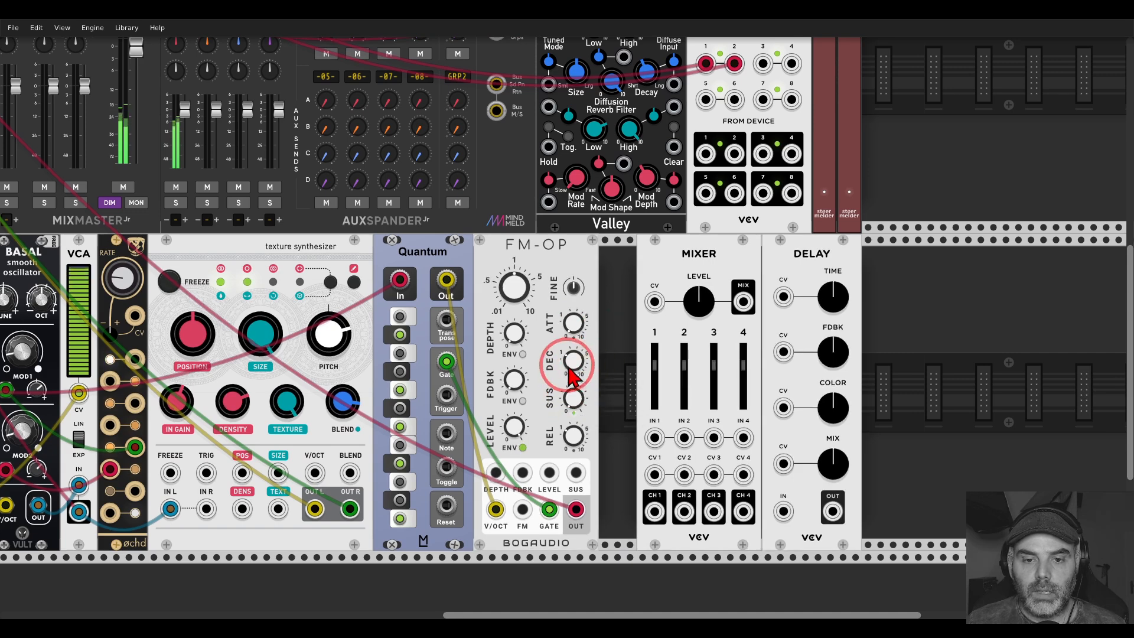
mouse_move(573, 382)
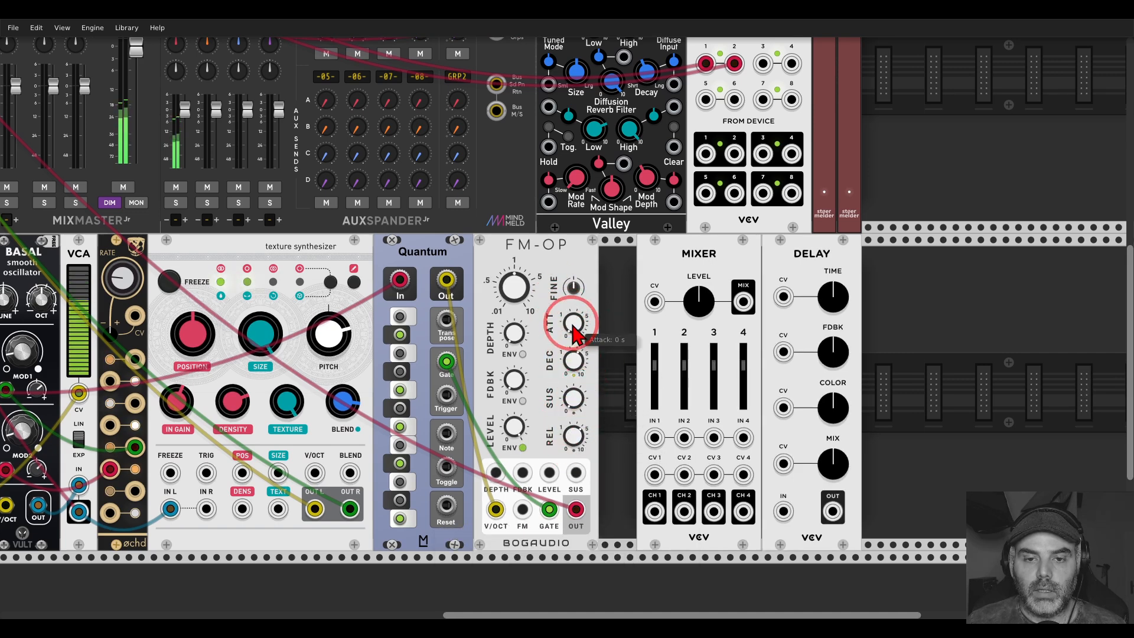
mouse_move(570, 323)
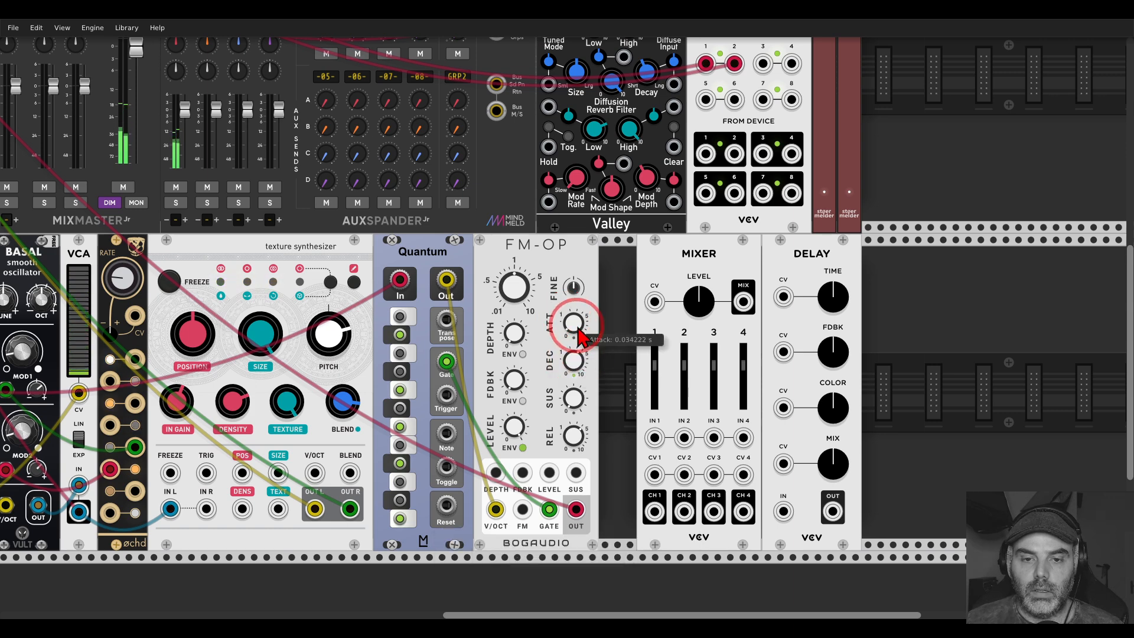
Patch FM-OP's OUT to MIXER's IN 1, and MIXER's MIX output to DELAY's IN.
scroll(607, 400, down, 3)
scroll(607, 400, right, 3)
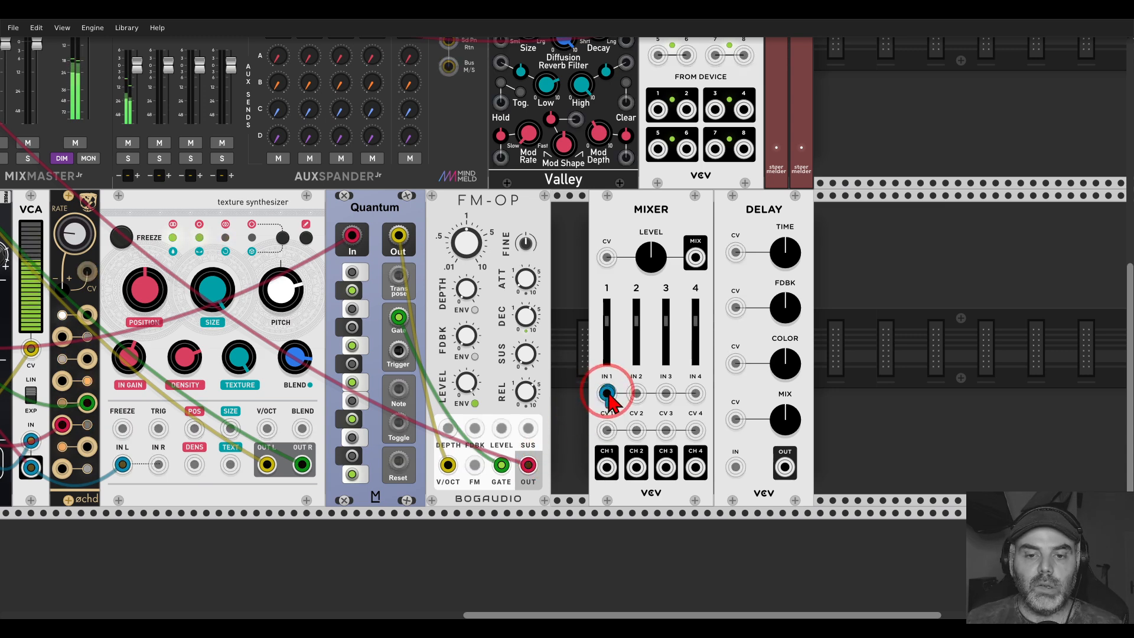
drag(607, 393, 528, 464)
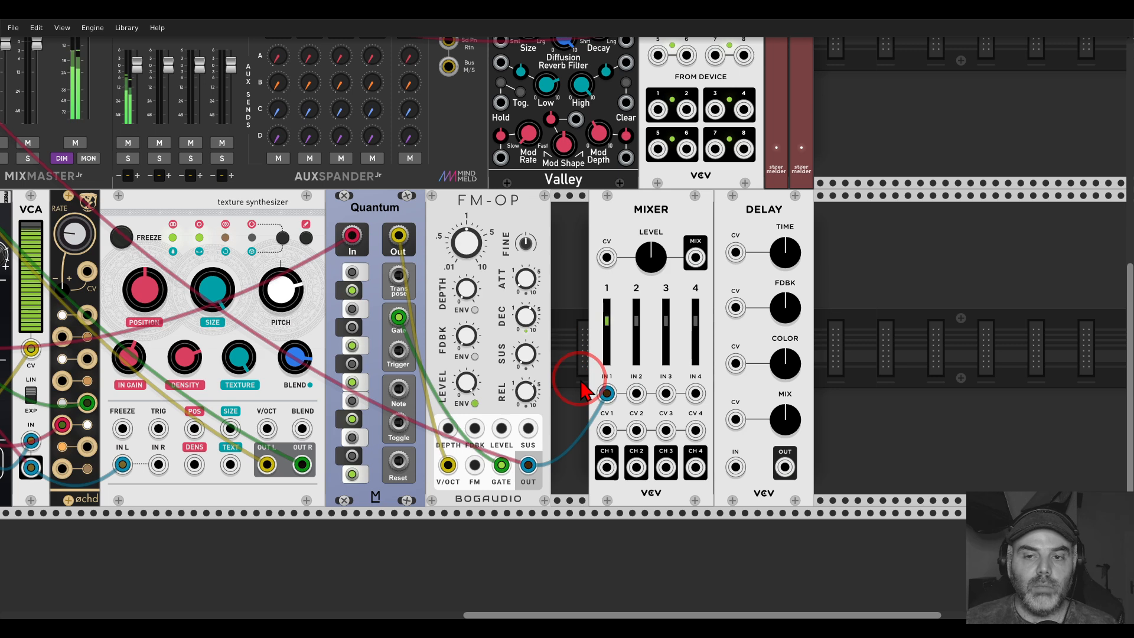
drag(695, 257, 735, 467)
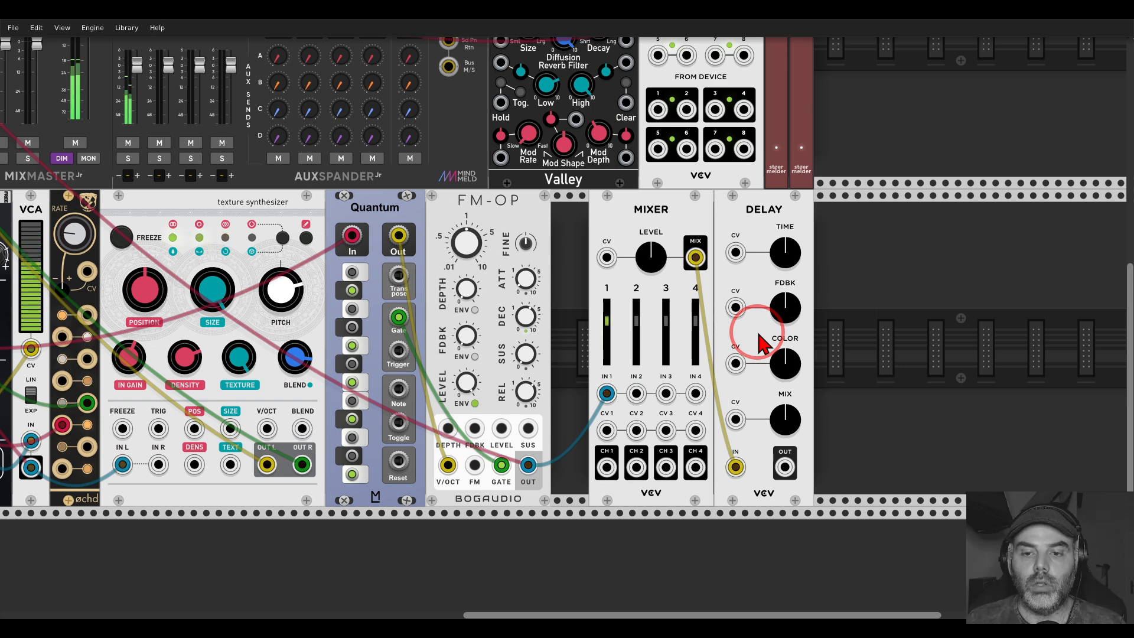
Set DELAY's mix to 100% and patch its OUT to the left input of MixMaster channel 4.
mouse_move(785, 416)
mouse_down()
mouse_move(561, 317)
mouse_move(789, 420)
mouse_up()
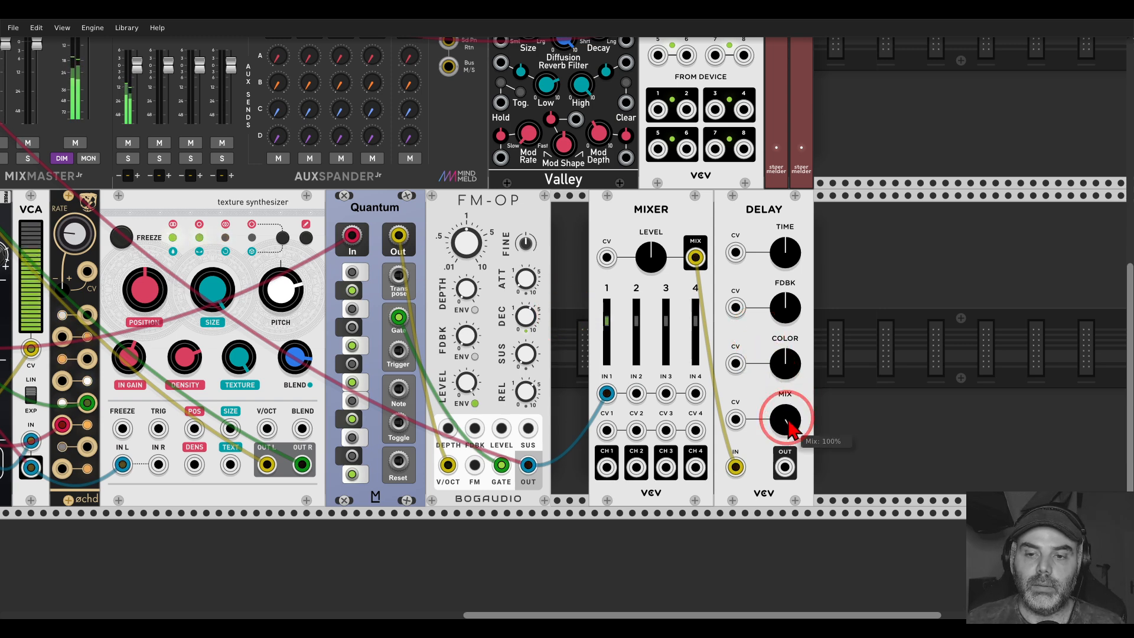
drag(786, 466, 131, 151)
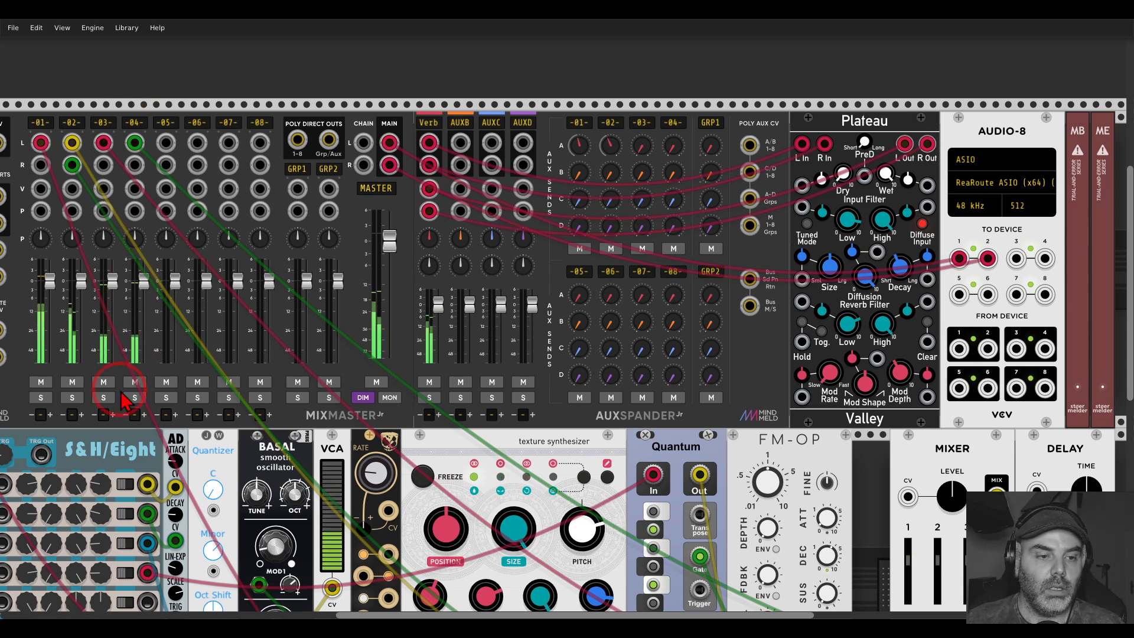
Solo MixMaster channel 4 and turn up DELAY's TIME and COLOR.
click(103, 397)
click(135, 398)
drag(877, 514, 508, 236)
drag(680, 233, 791, 233)
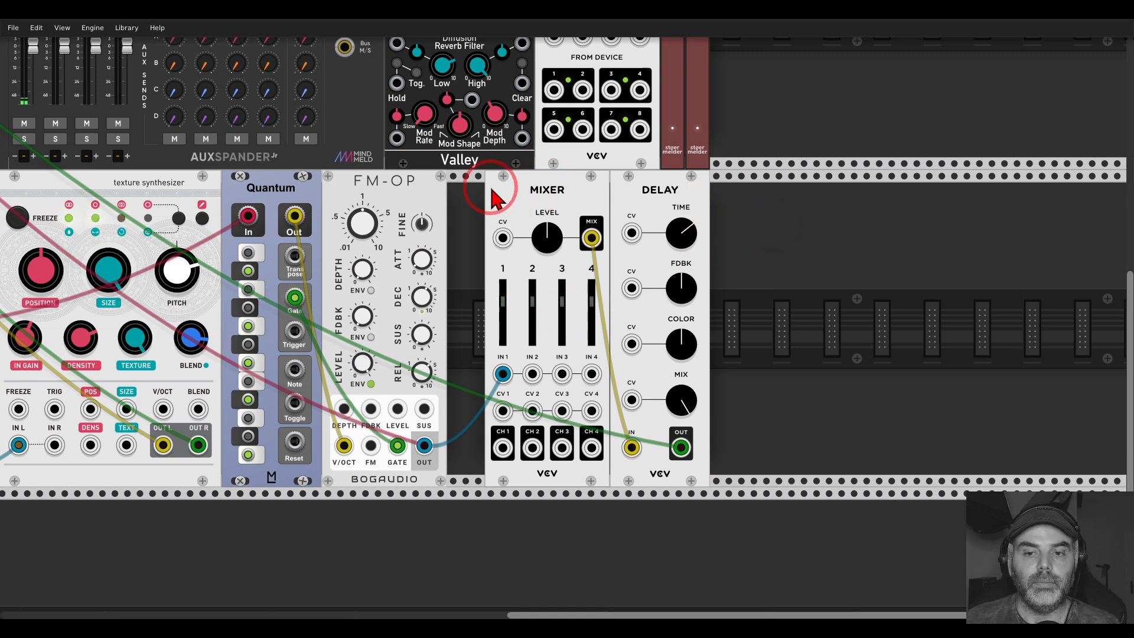
drag(681, 343, 564, 319)
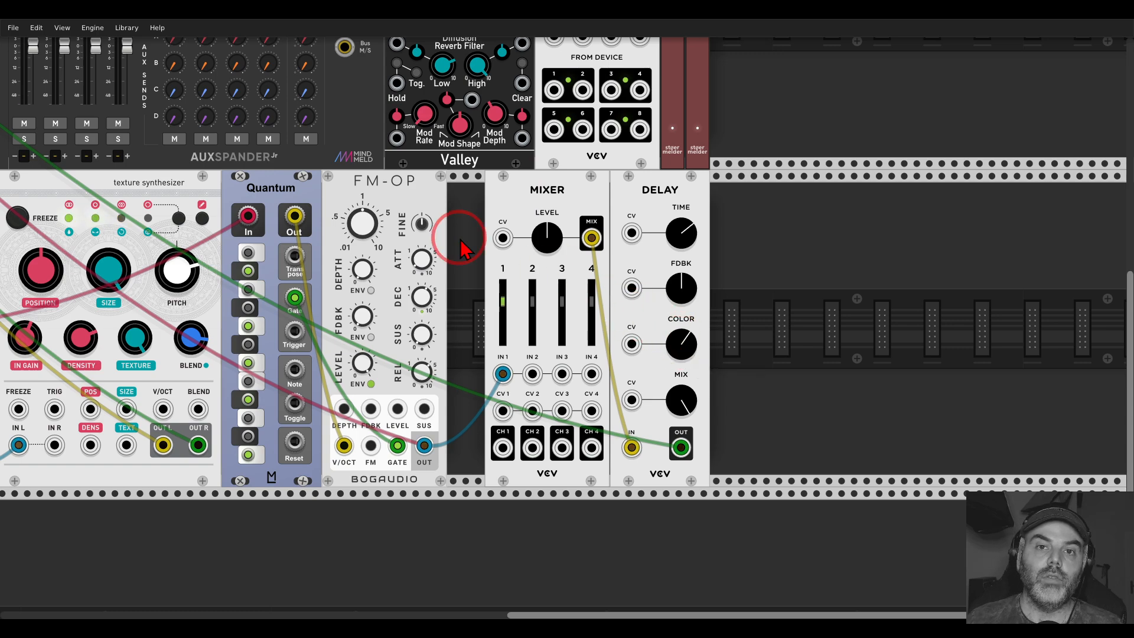
Solo MixMaster channel 3 as well and raise channel 4's send to the Verb aux on AuxSpander.
scroll(462, 248, left, 10)
scroll(462, 248, up, 3)
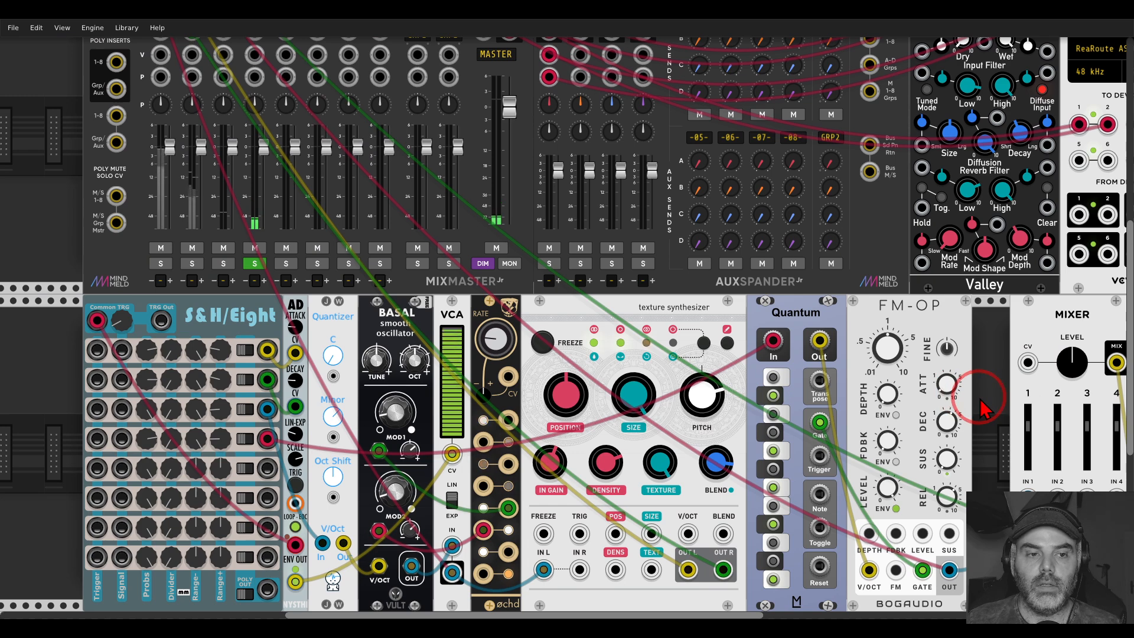
drag(982, 407, 952, 467)
click(182, 234)
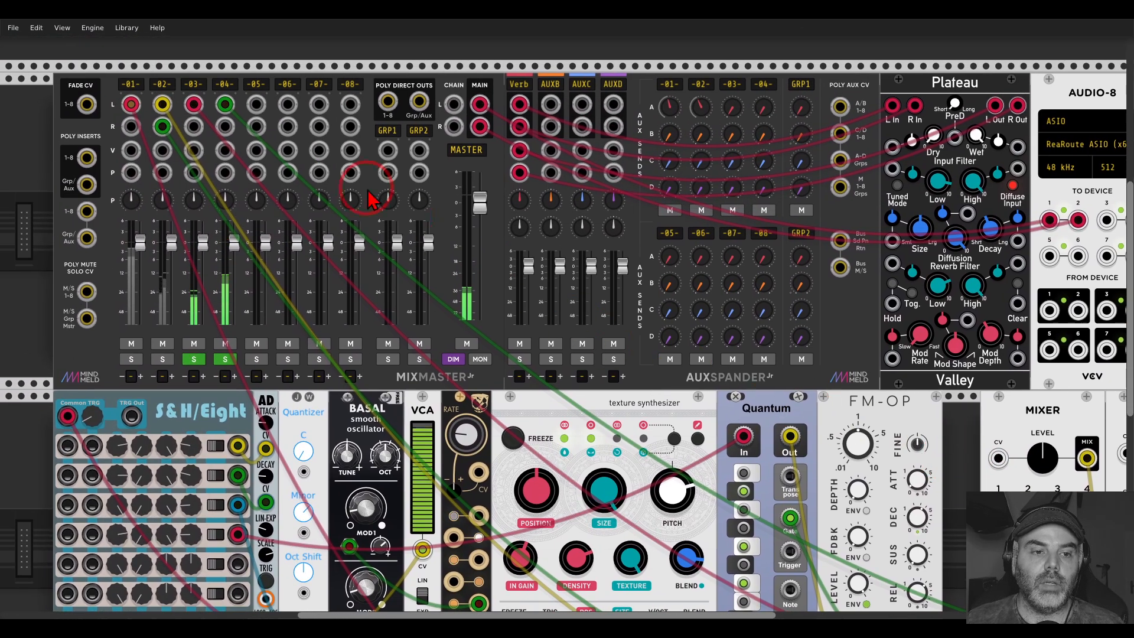
drag(371, 199, 225, 107)
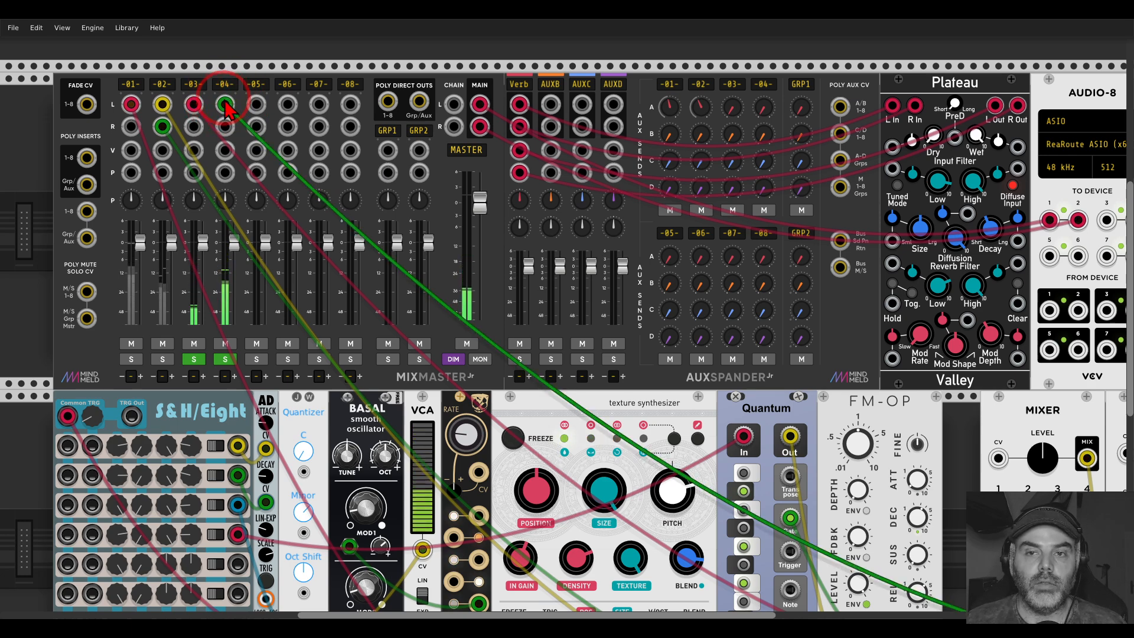
drag(762, 123, 762, 118)
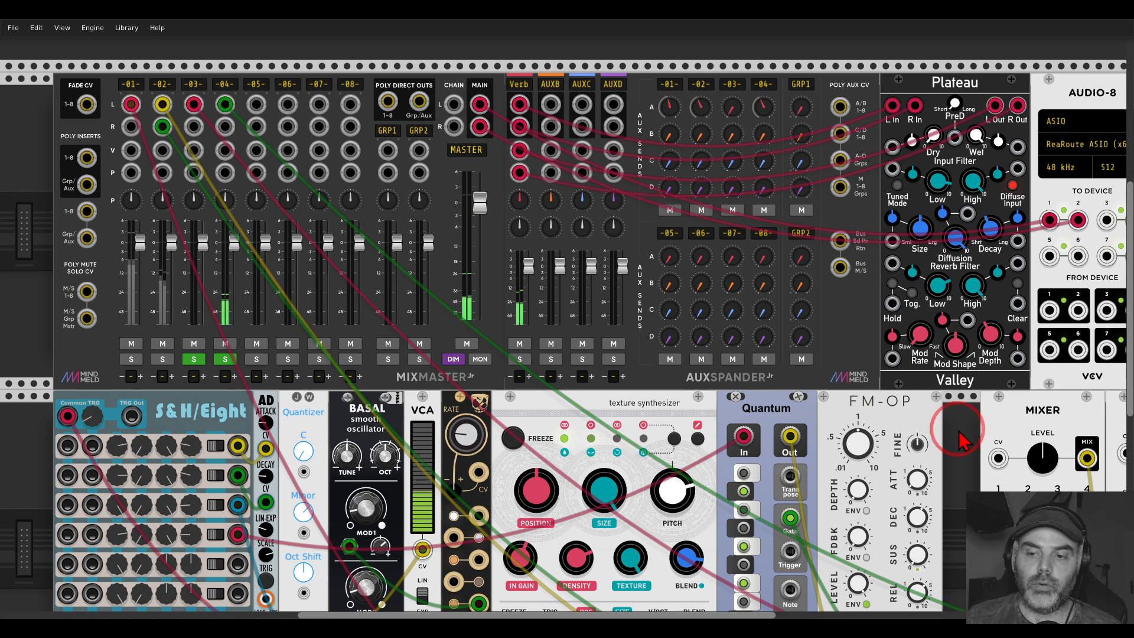
Patch the fifth S&H/Eight output to FM-OP's FDBK CV input and turn off solo on MixMaster channels 3 and 4.
drag(955, 416, 806, 311)
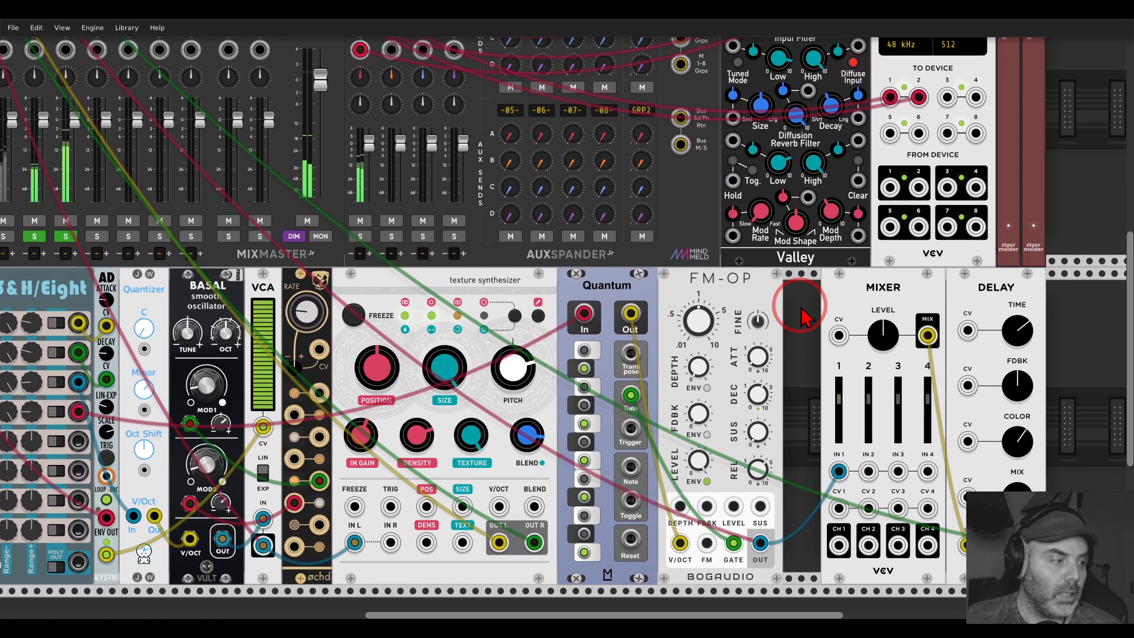
drag(803, 316, 542, 260)
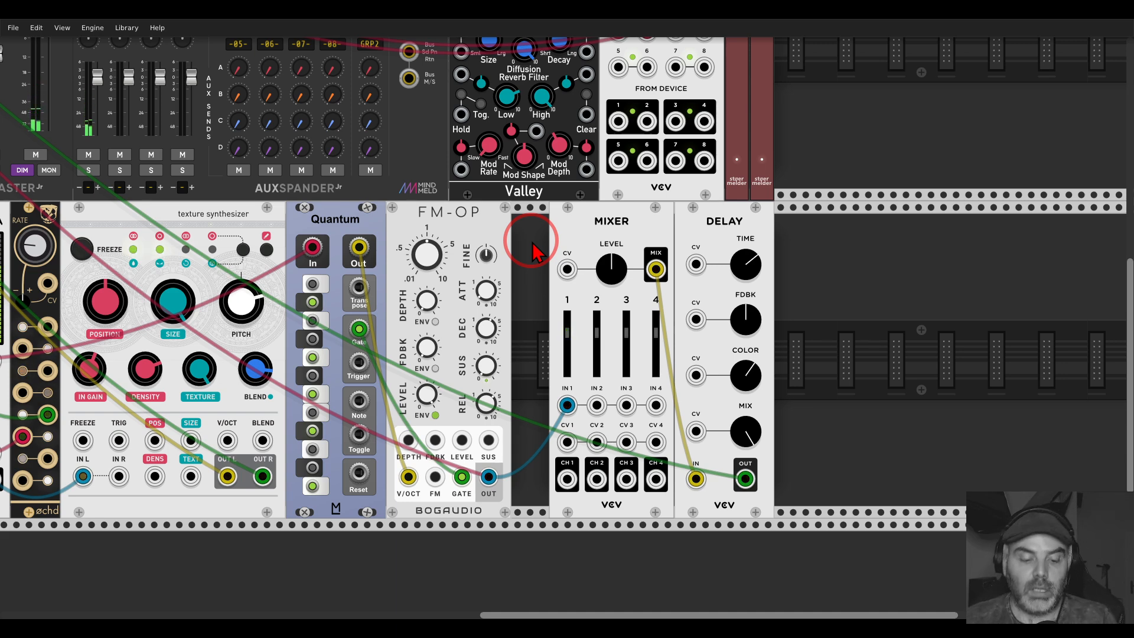
scroll(531, 242, down, 2)
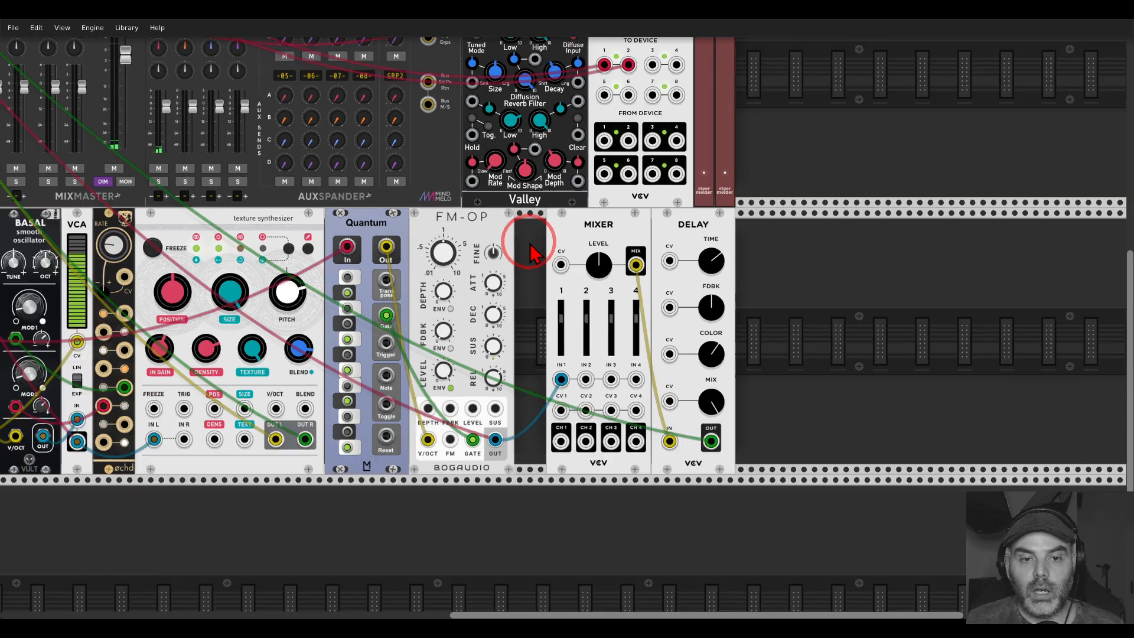
scroll(743, 242, up, 1)
drag(738, 232, 937, 222)
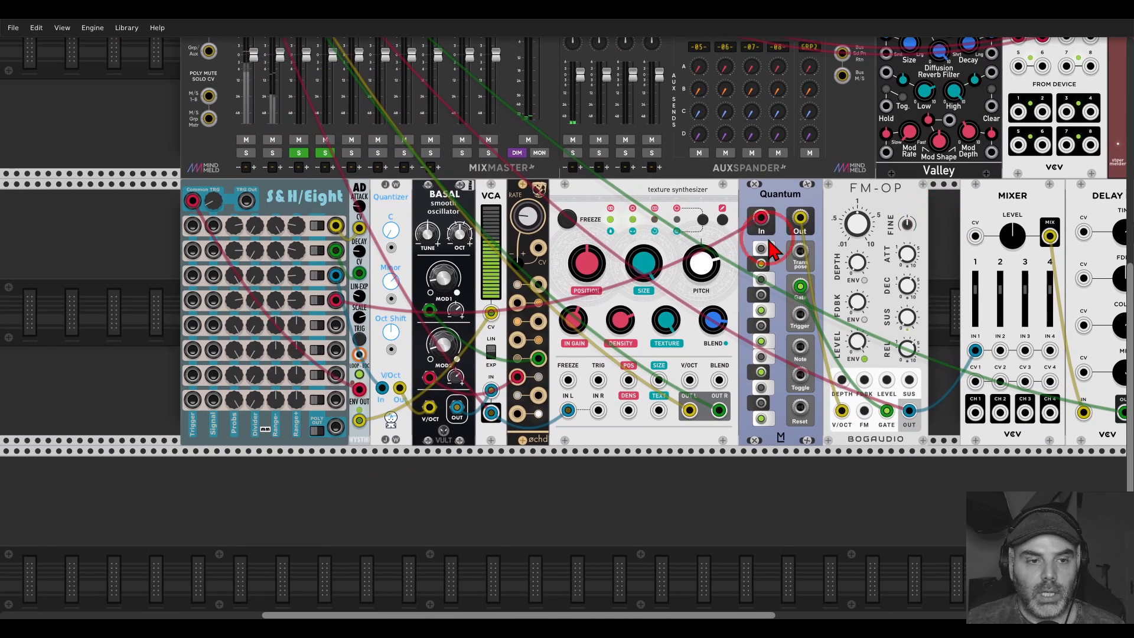
drag(335, 325, 864, 380)
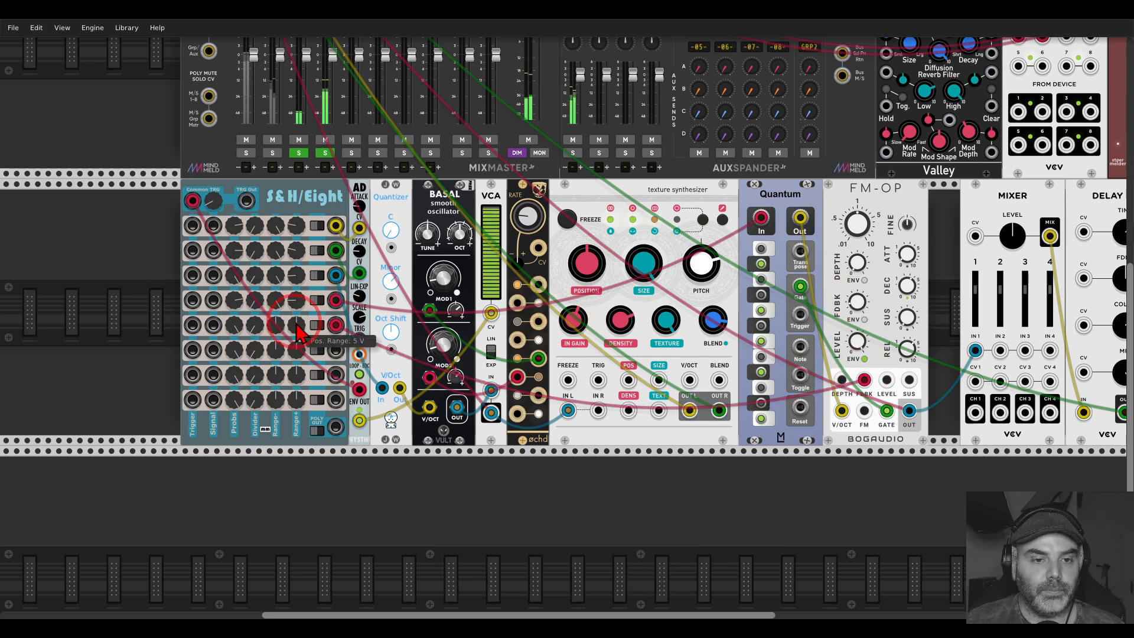
drag(295, 334, 234, 338)
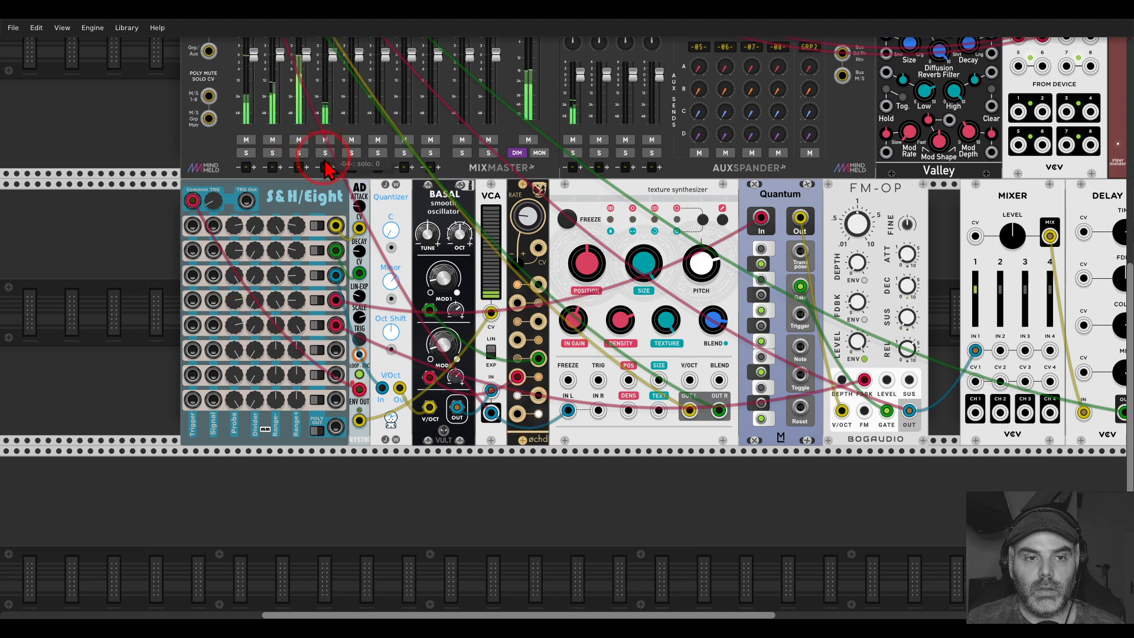
Turn up the feedback on the DELAY module.
scroll(815, 451, right, 5)
drag(836, 264, 567, 318)
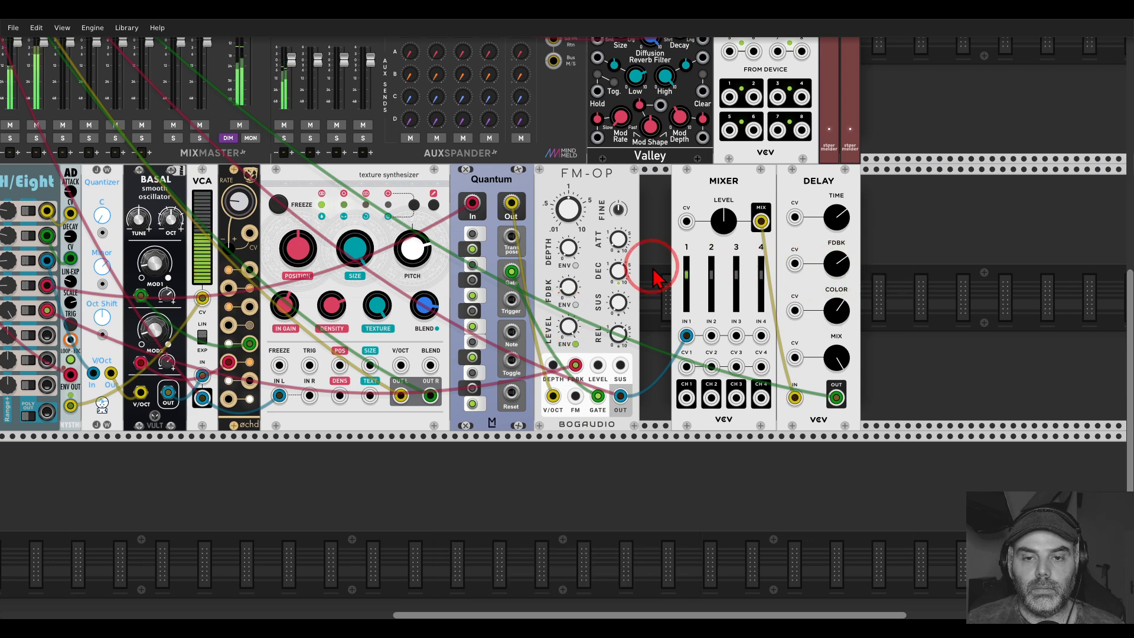
scroll(653, 268, down, 2)
scroll(653, 268, up, 3)
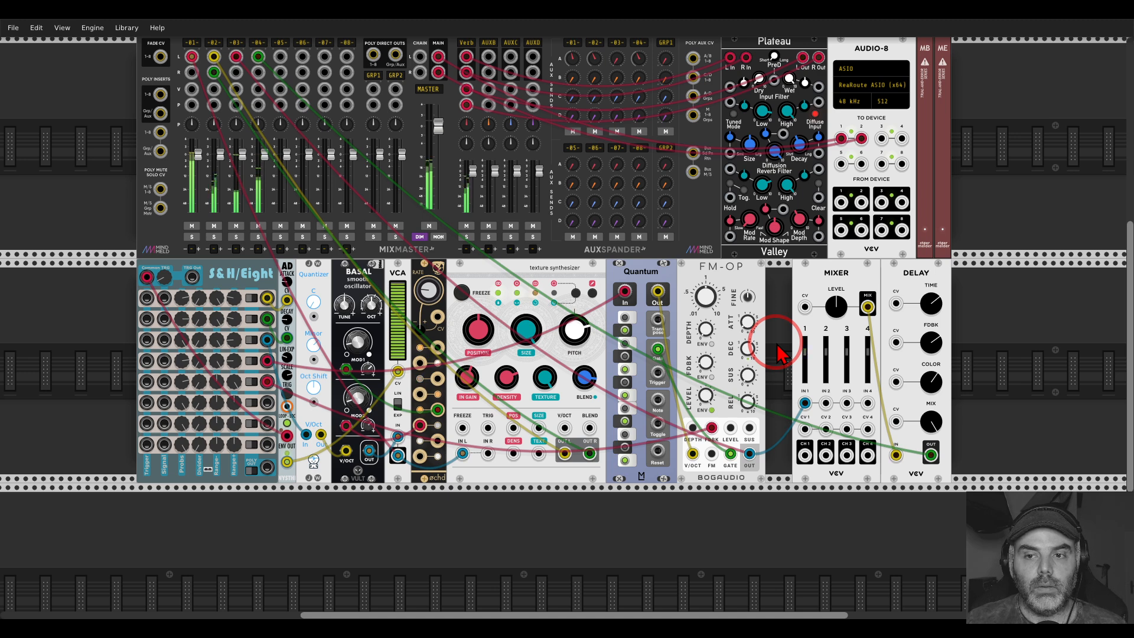
scroll(775, 346, up, 1)
scroll(775, 346, right, 1)
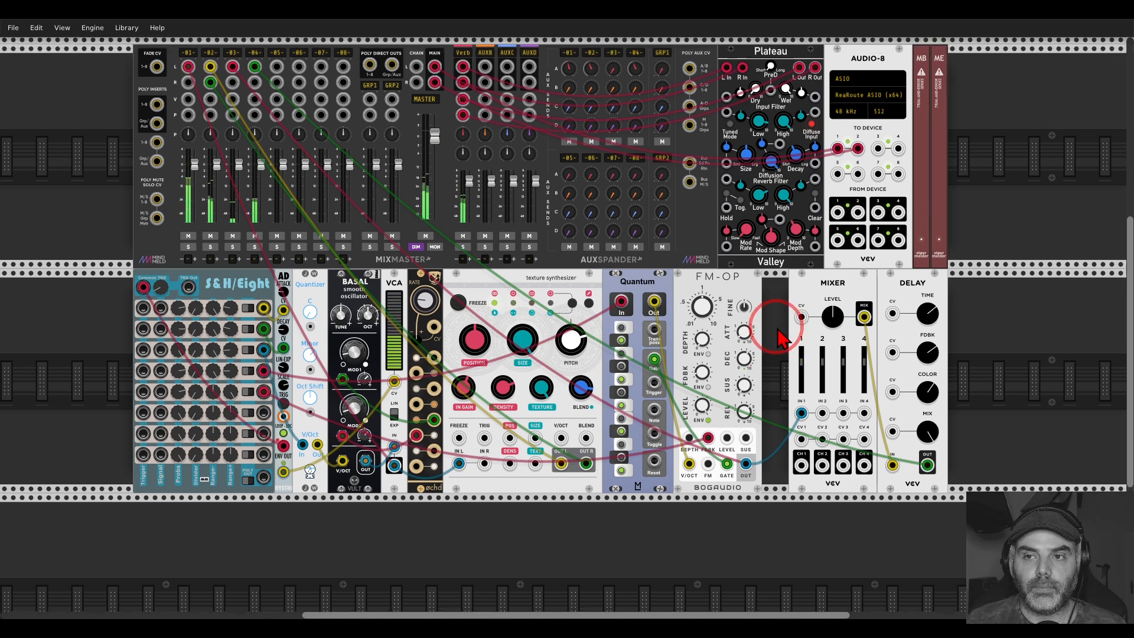
drag(775, 341, 771, 334)
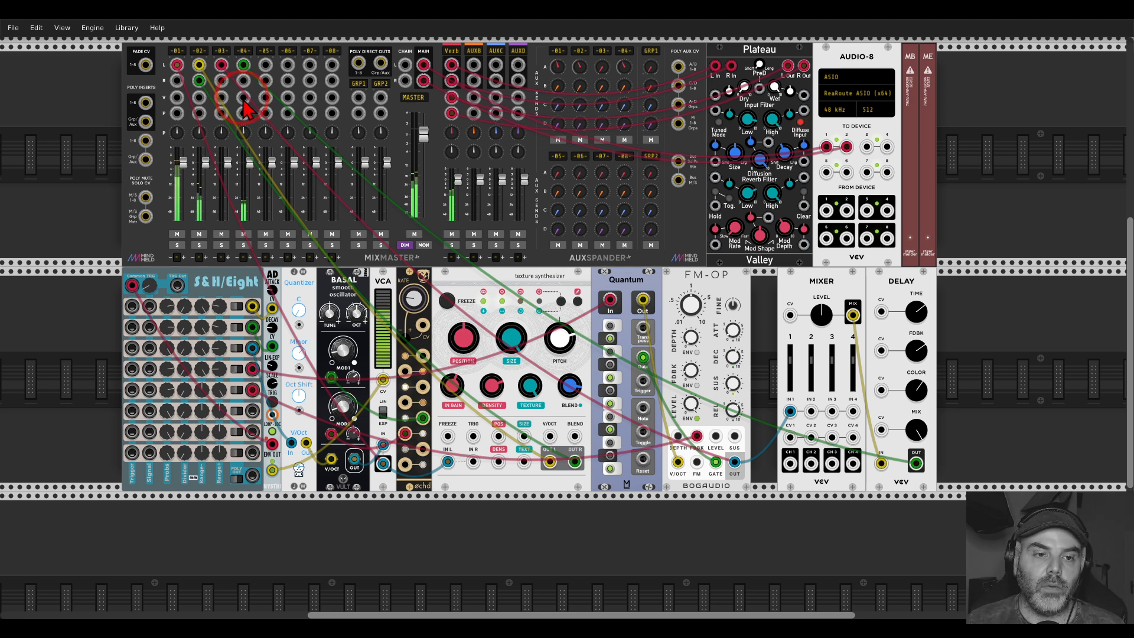
Set MixMaster channel 3's gain adjust to -4.5 dB and slightly lower MIXER's channel 1 level.
right_click(243, 51)
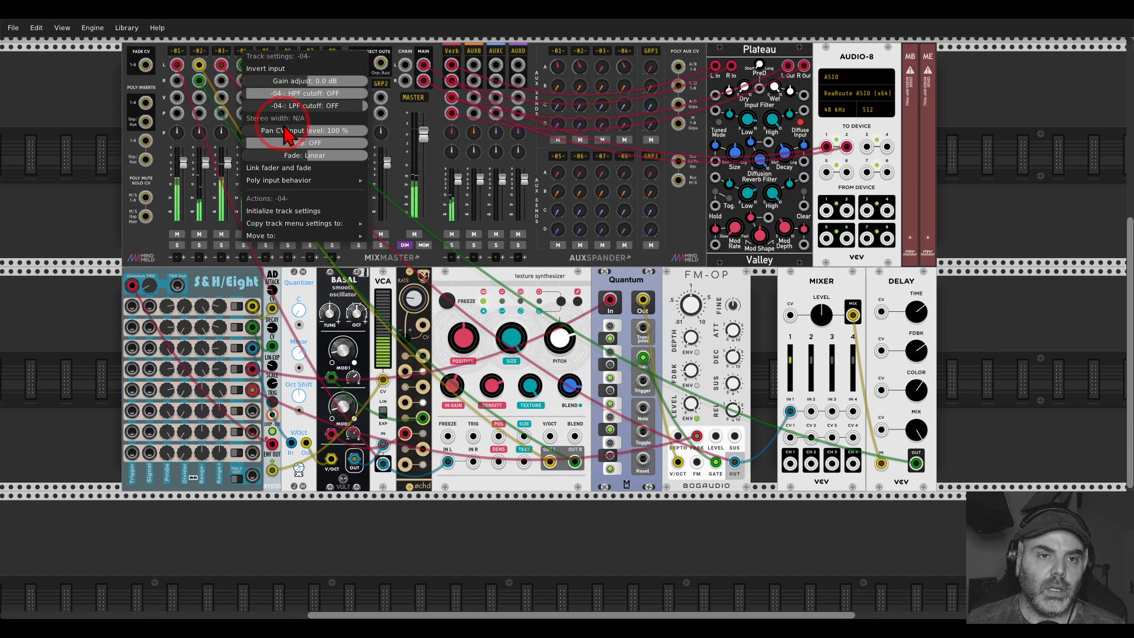
click(246, 48)
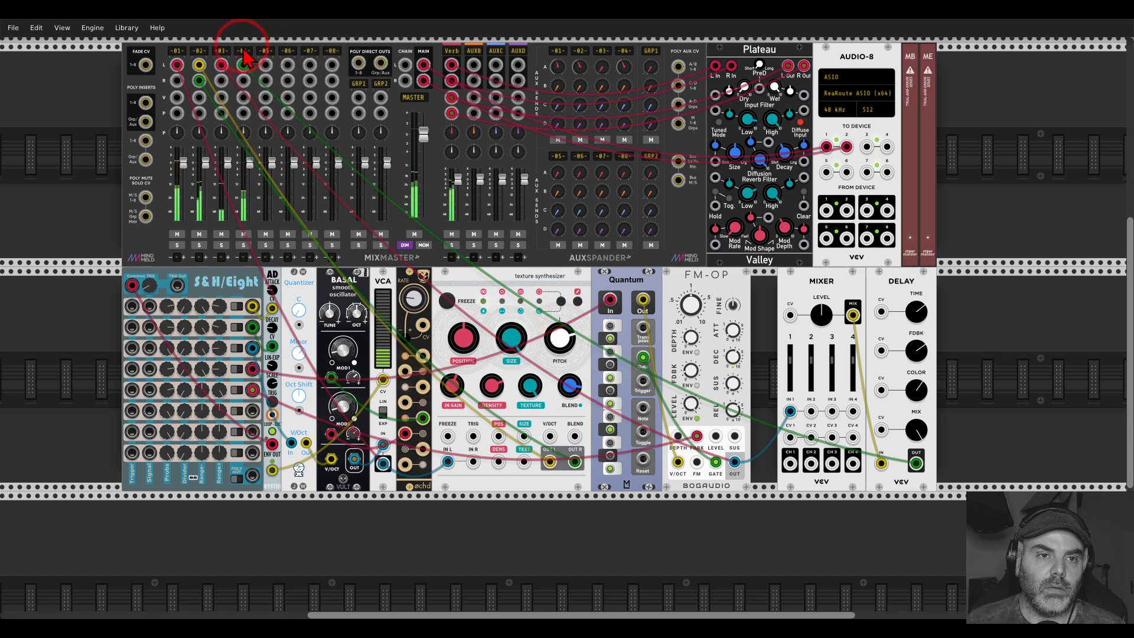
right_click(223, 52)
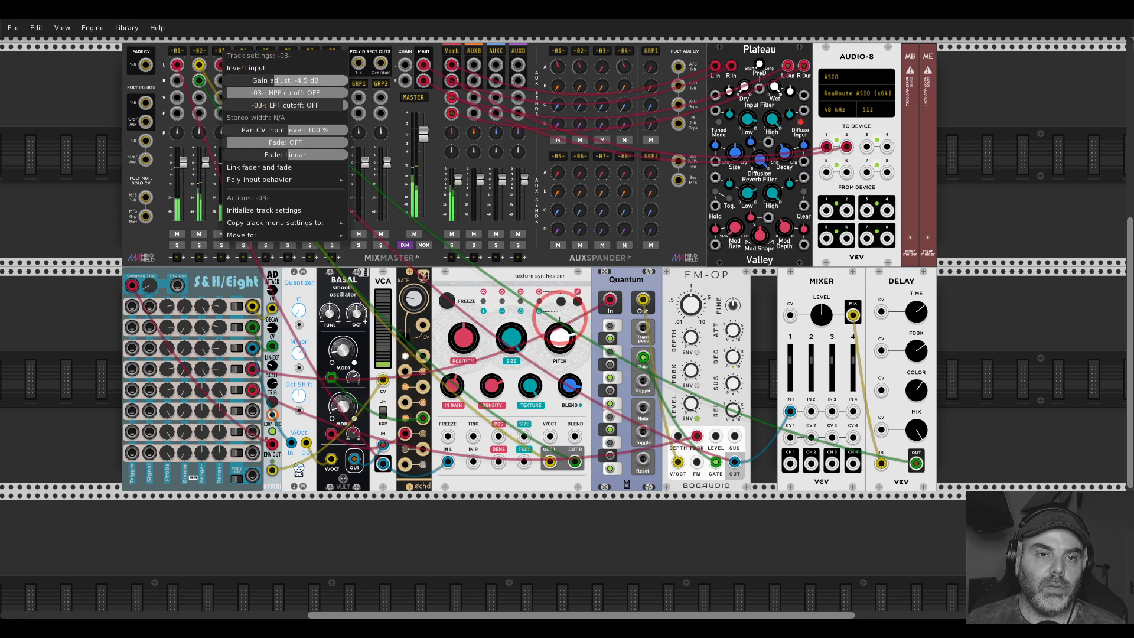
click(356, 57)
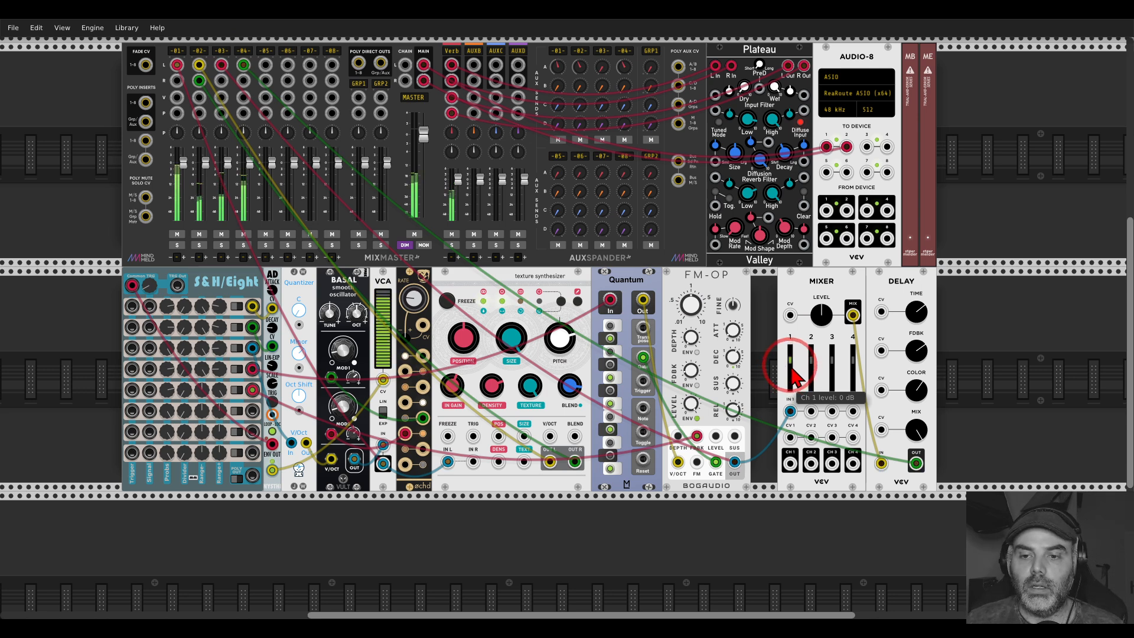
drag(790, 363, 790, 377)
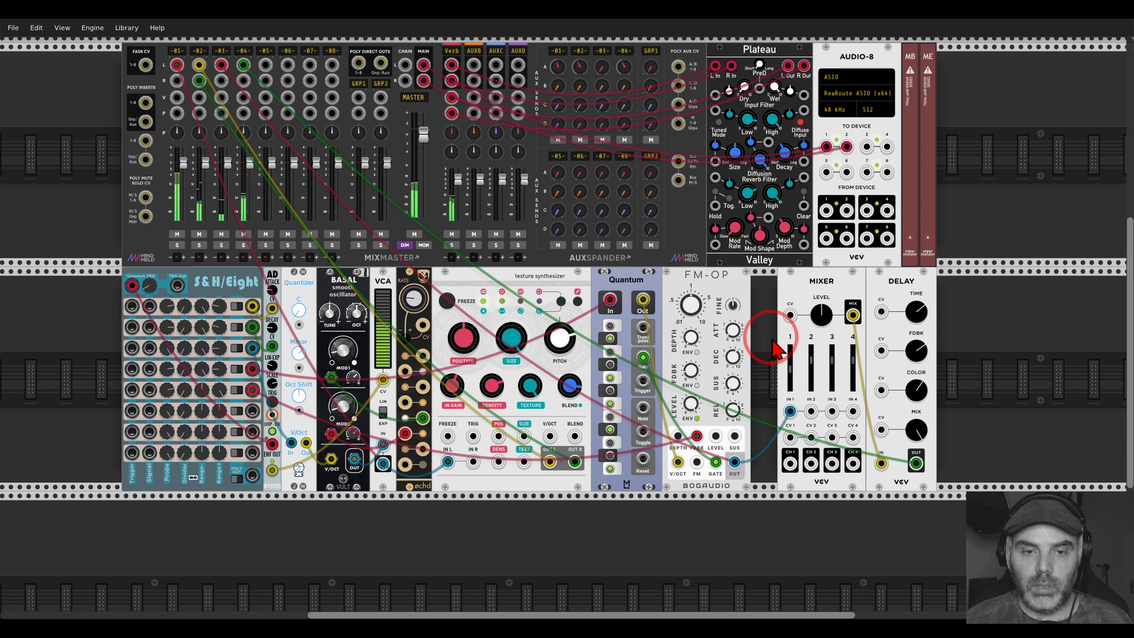
Switch to Photos to read the viewer questions on Eurorack stereo handling and ES-9 optical I/O, and return to VCV Rack.
scroll(770, 346, down, 4)
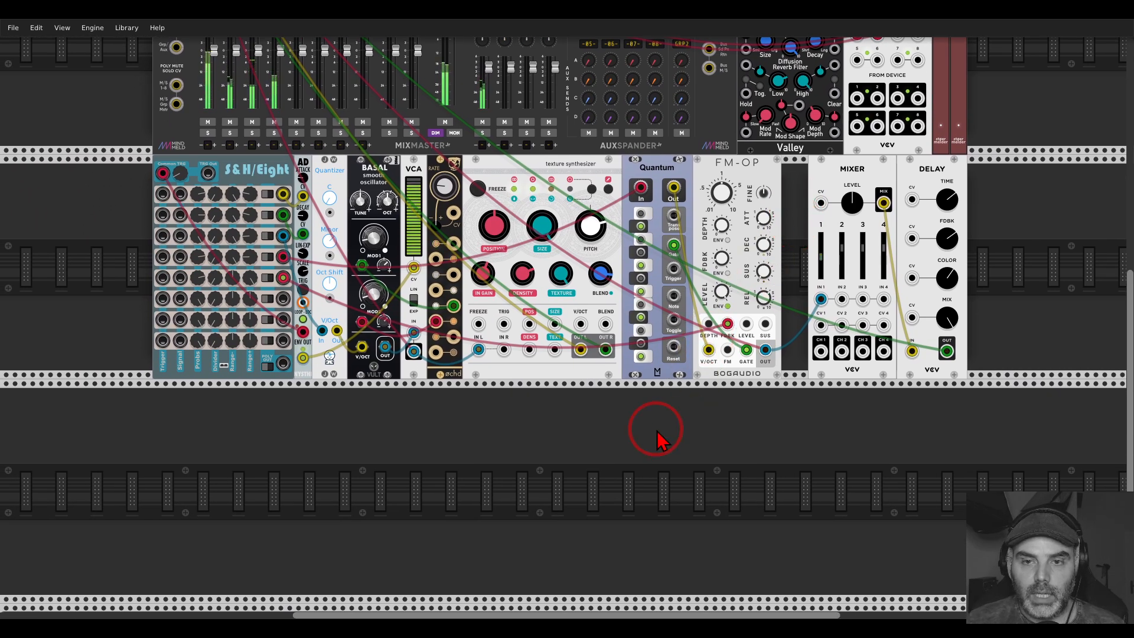
click(562, 627)
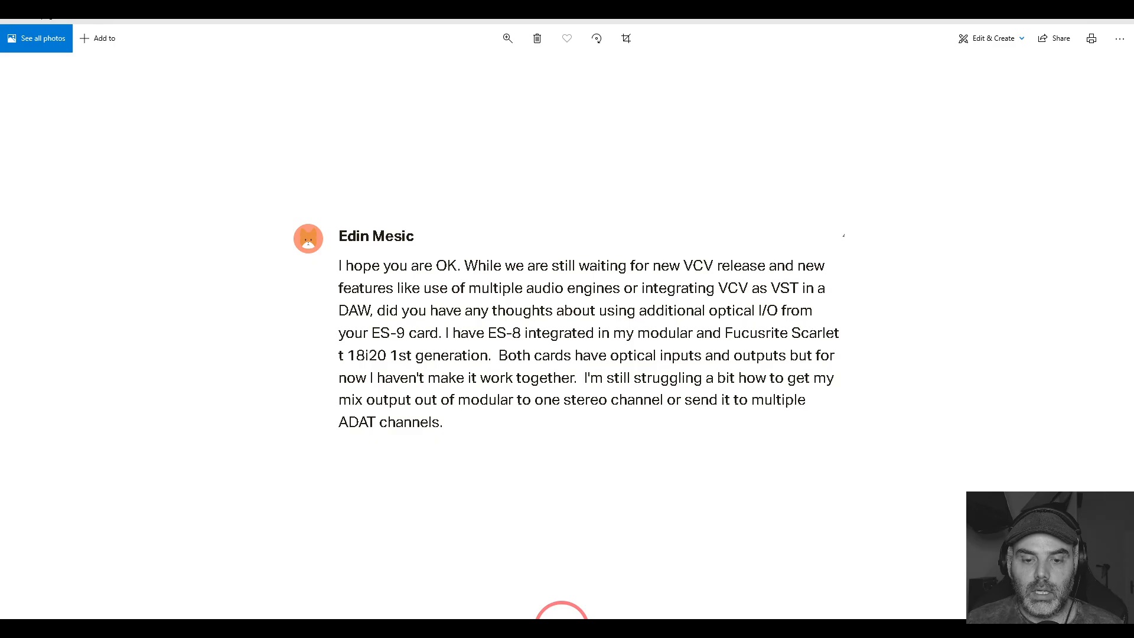
click(508, 624)
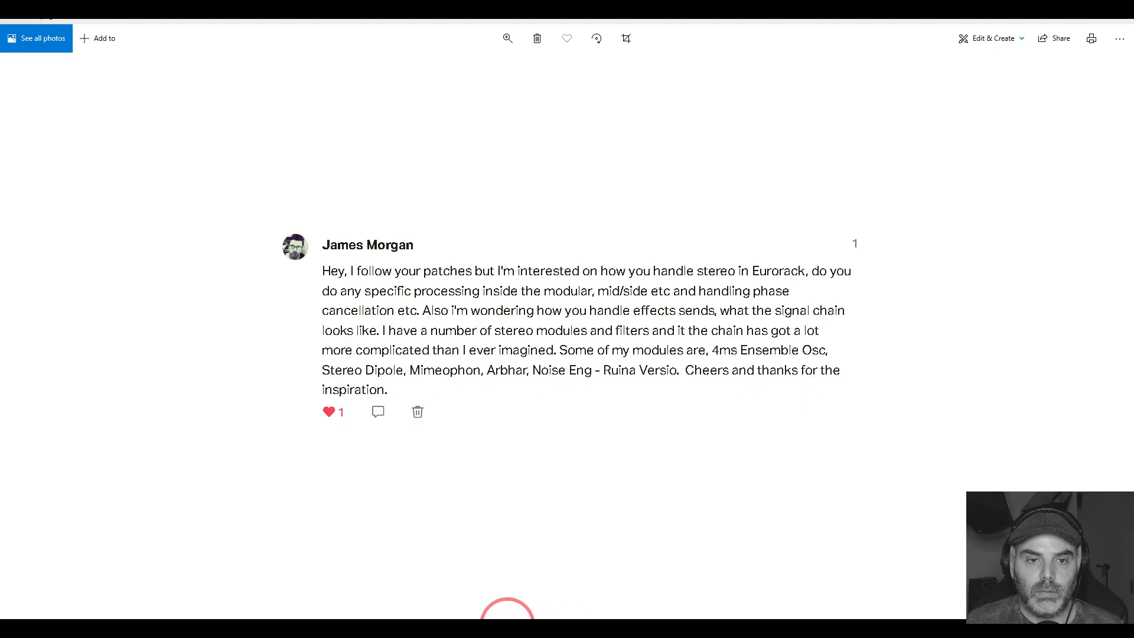
click(541, 624)
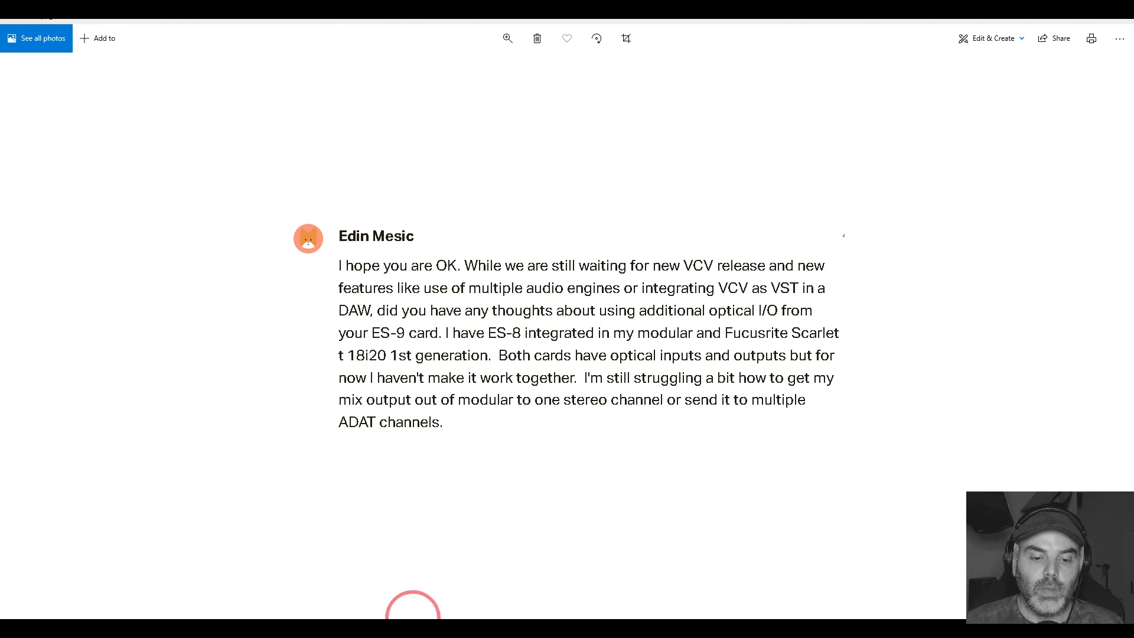
click(415, 627)
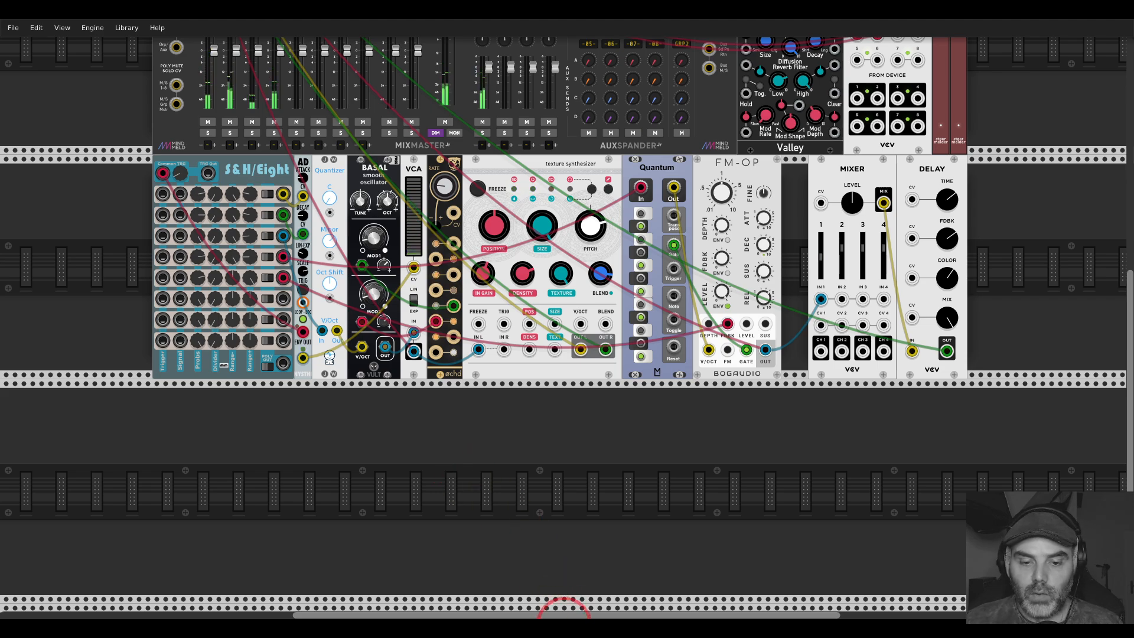
click(564, 629)
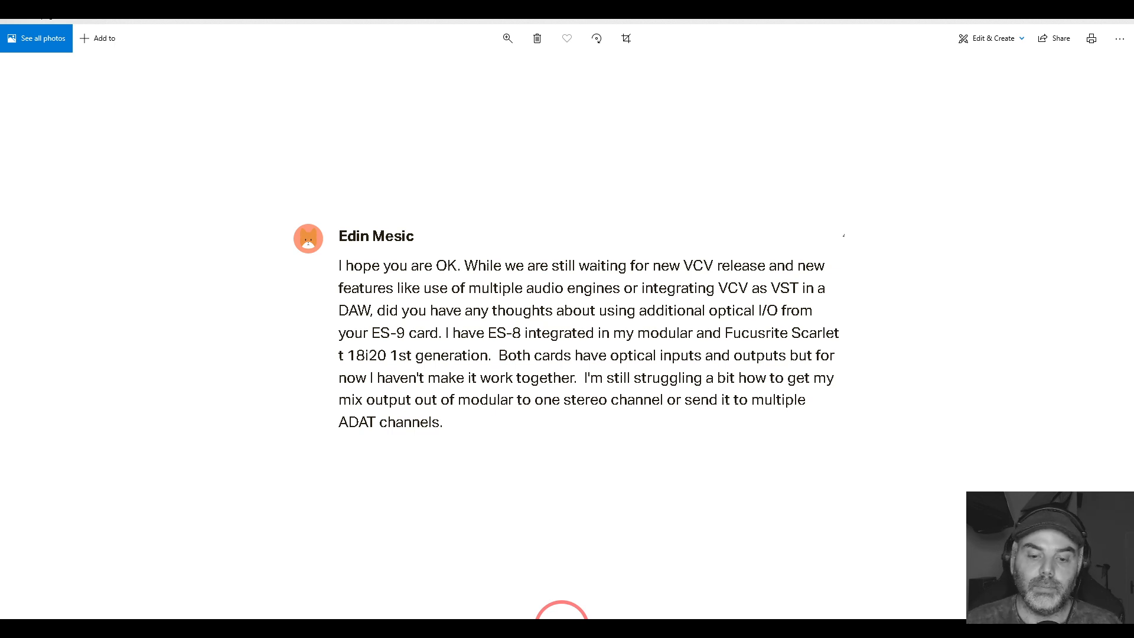
click(433, 627)
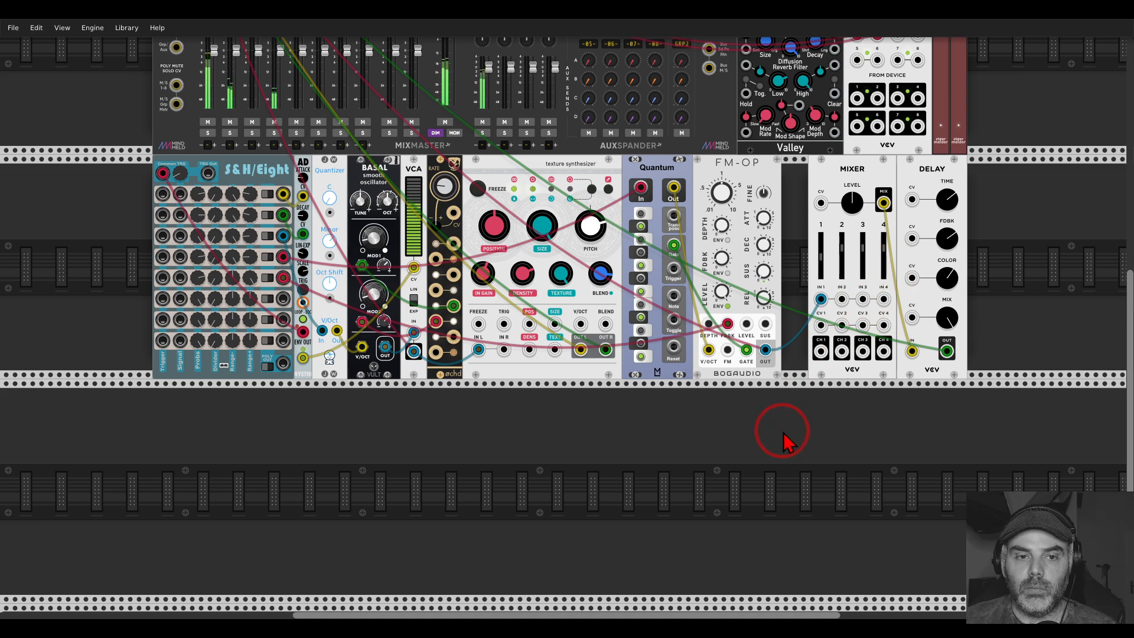
Add a second Basal oscillator in the empty row below the patch and connect its output to a MixMaster channel input.
drag(783, 432, 776, 363)
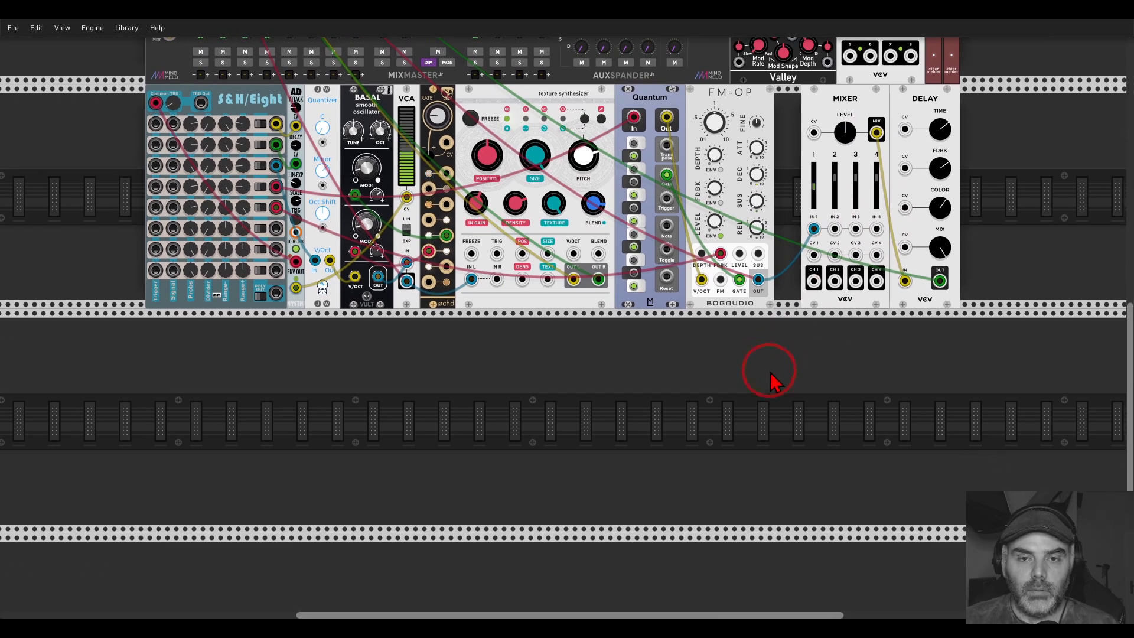
right_click(770, 376)
text(bas)
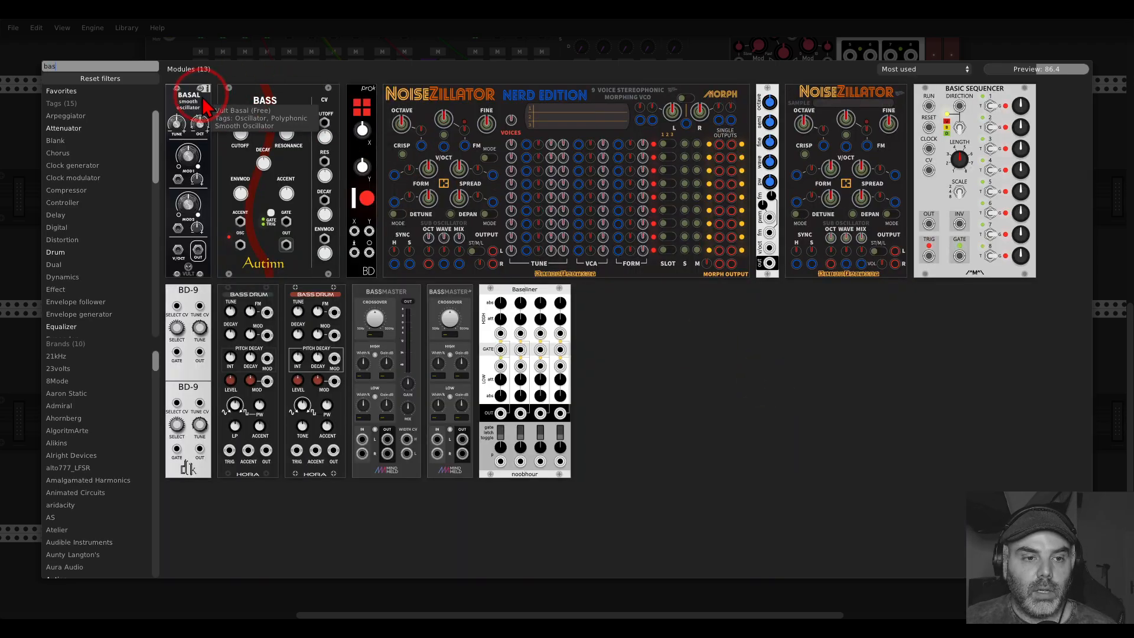
drag(195, 100, 342, 369)
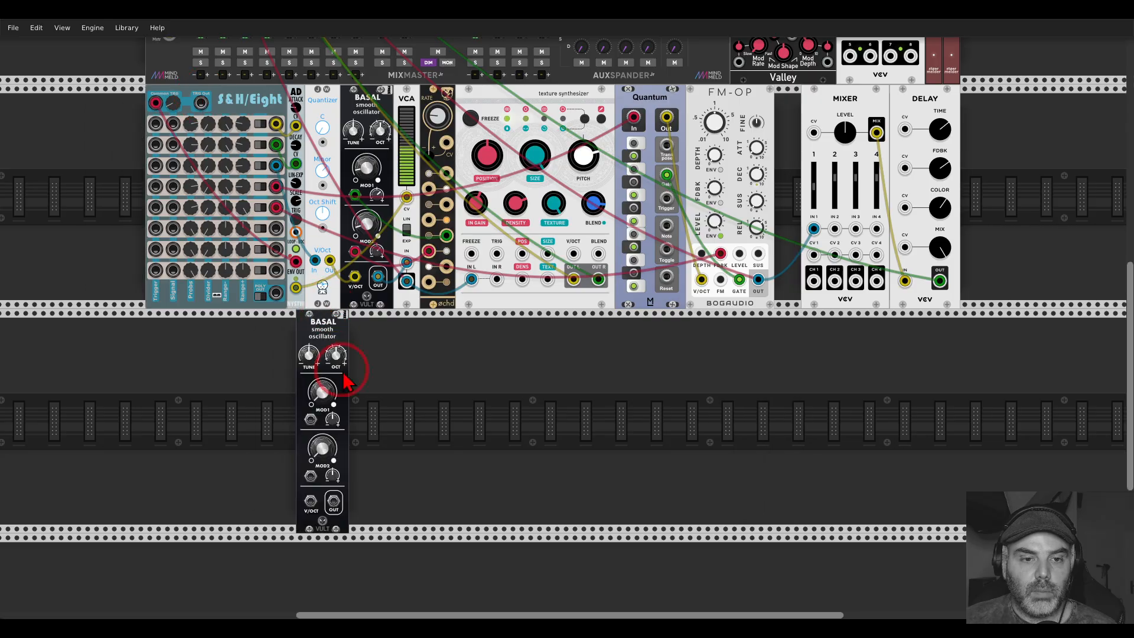
click(334, 502)
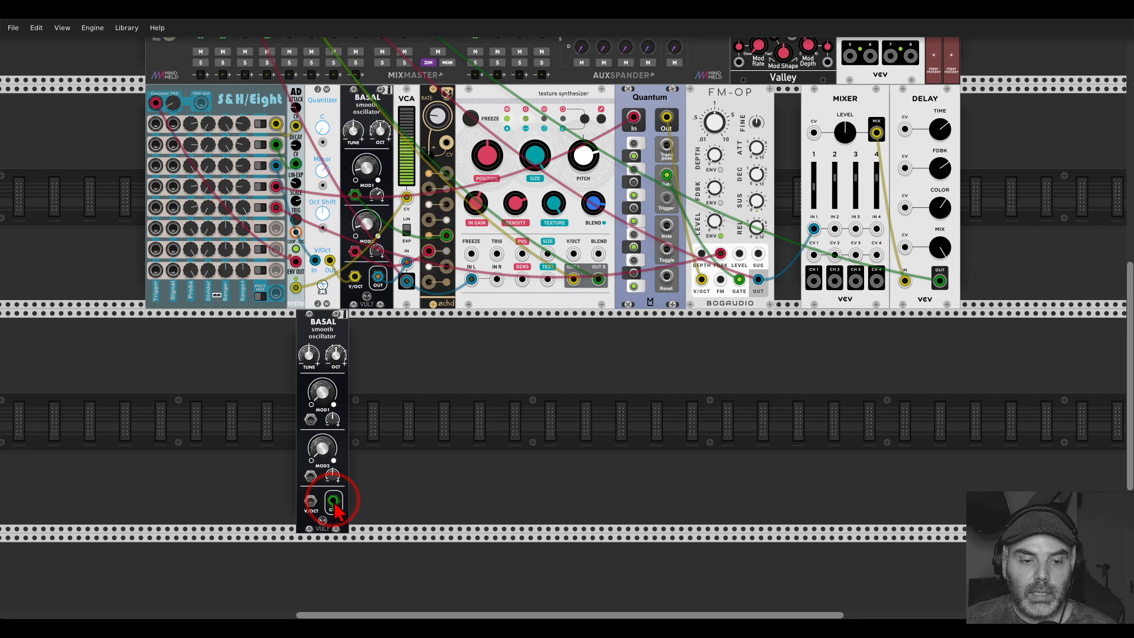
drag(333, 511, 289, 85)
scroll(324, 543, down, 5)
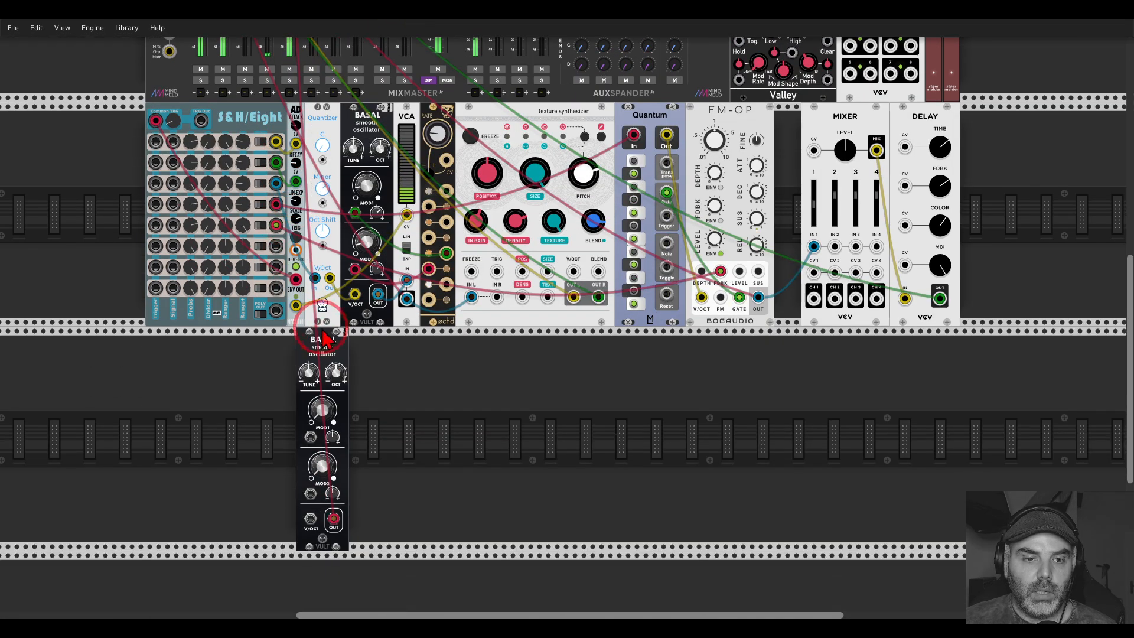
Move the new Basal beneath S&H/Eight and try out its octave, Mod 1 and Mod 2 knobs.
drag(339, 371, 339, 384)
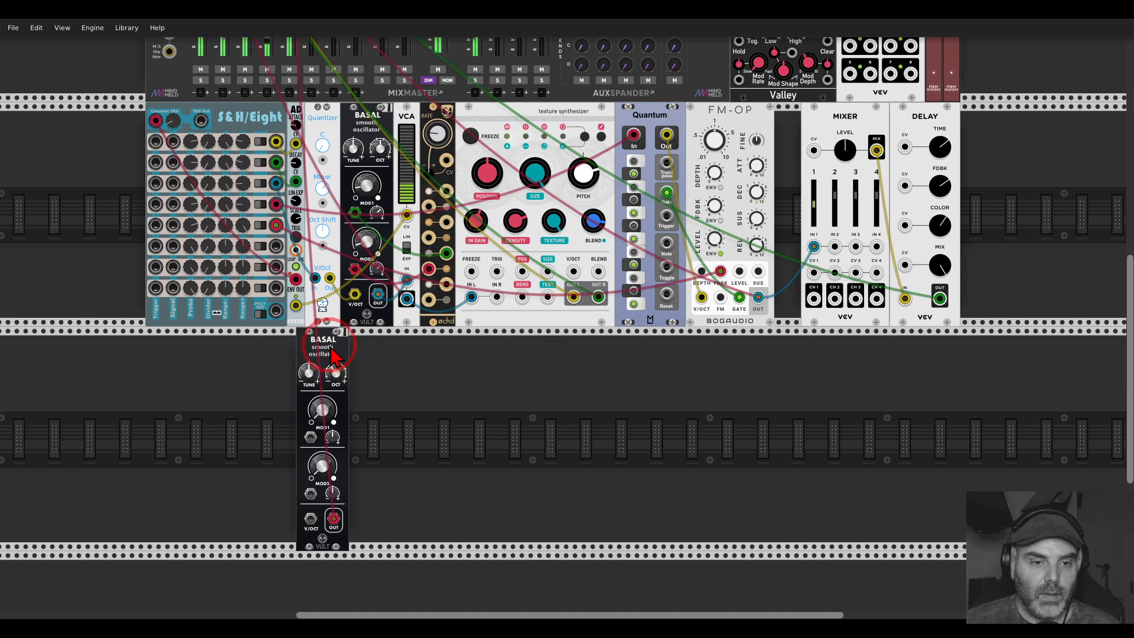
drag(330, 353, 188, 353)
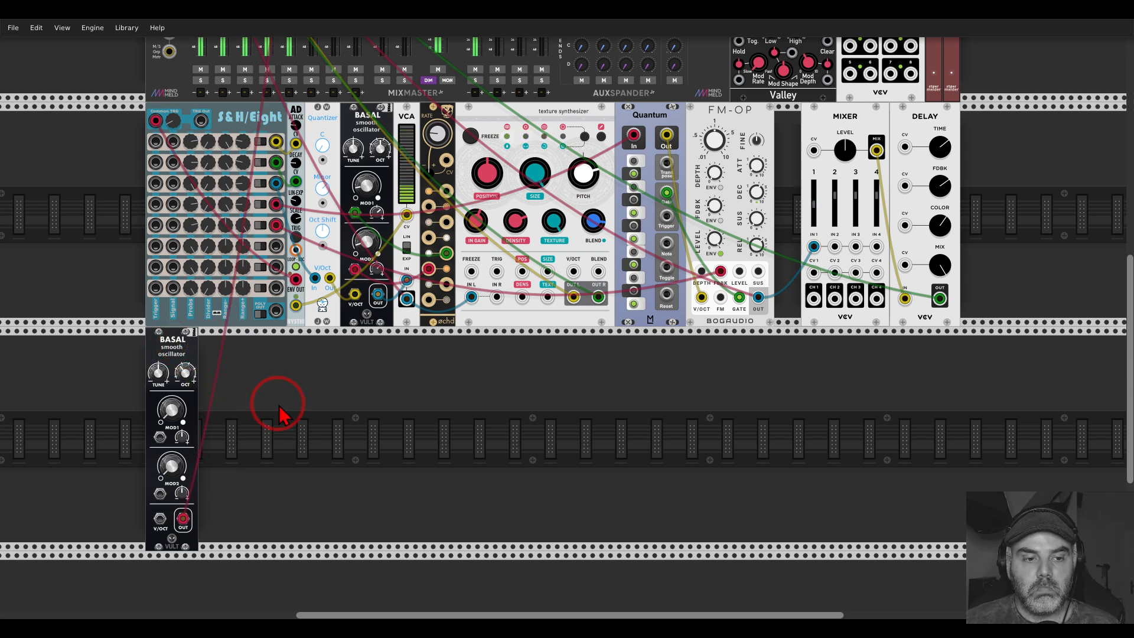
drag(180, 413, 559, 331)
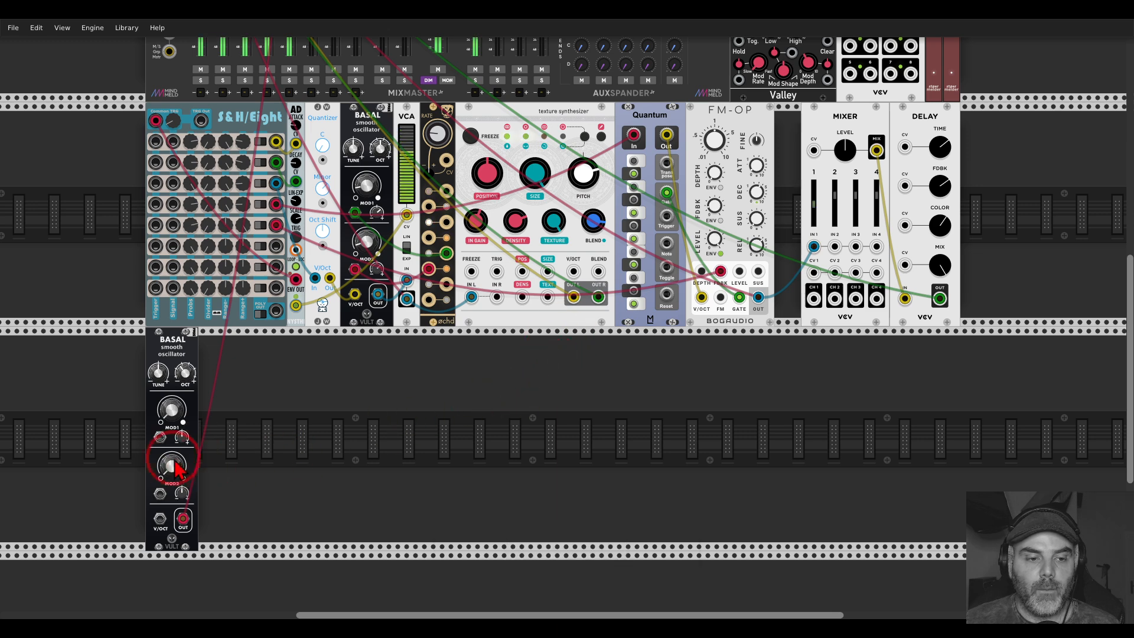
drag(177, 470, 543, 396)
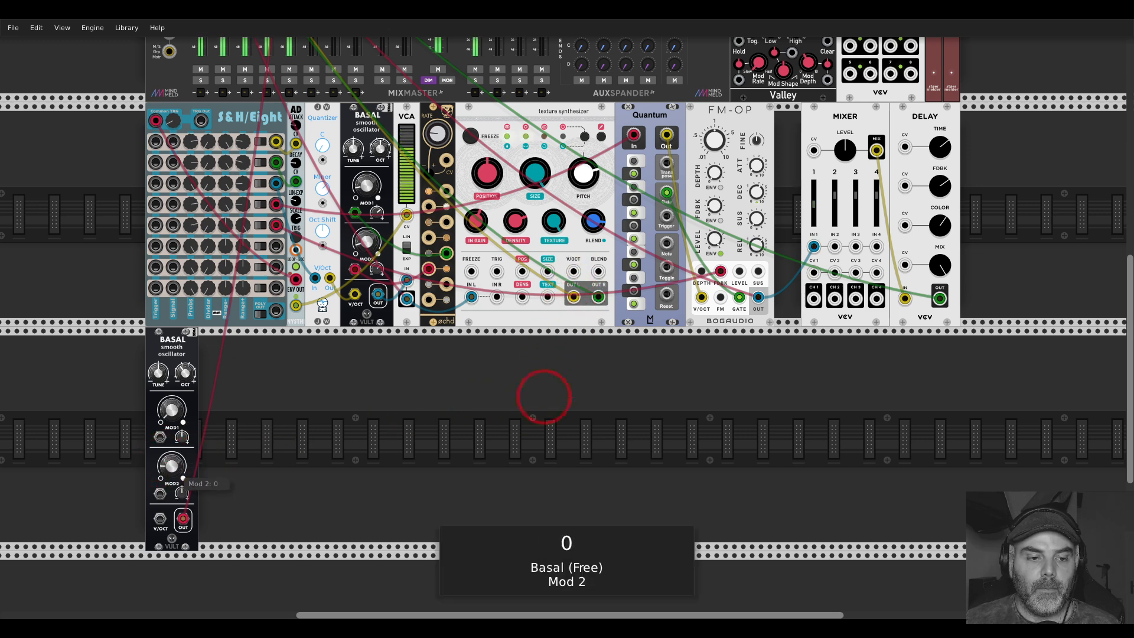
Add a Bleak oscillator and a Tangents filter side by side next to the new Basal.
double_click(286, 459)
key(BackSpace)
key(BackSpace)
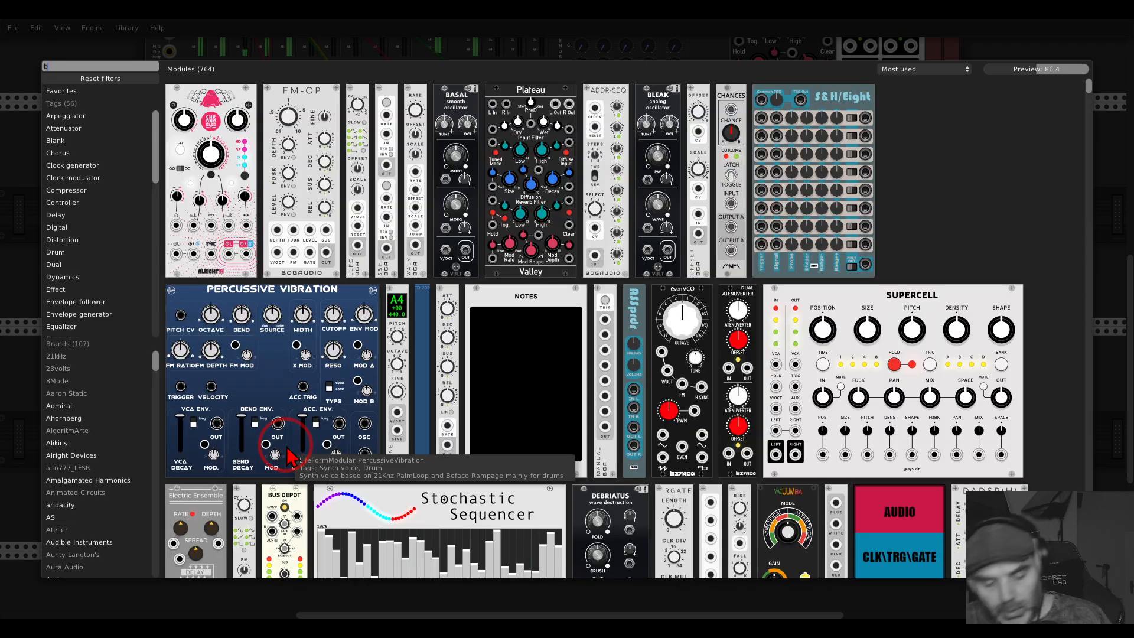
text(l)
drag(290, 103, 204, 414)
double_click(290, 421)
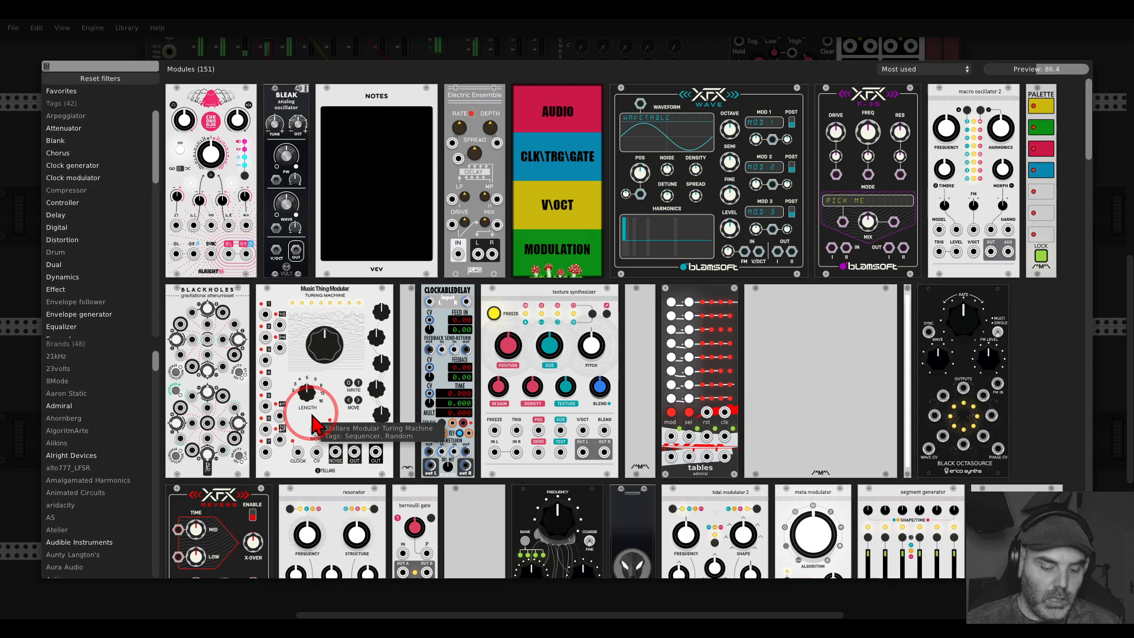
text(ta)
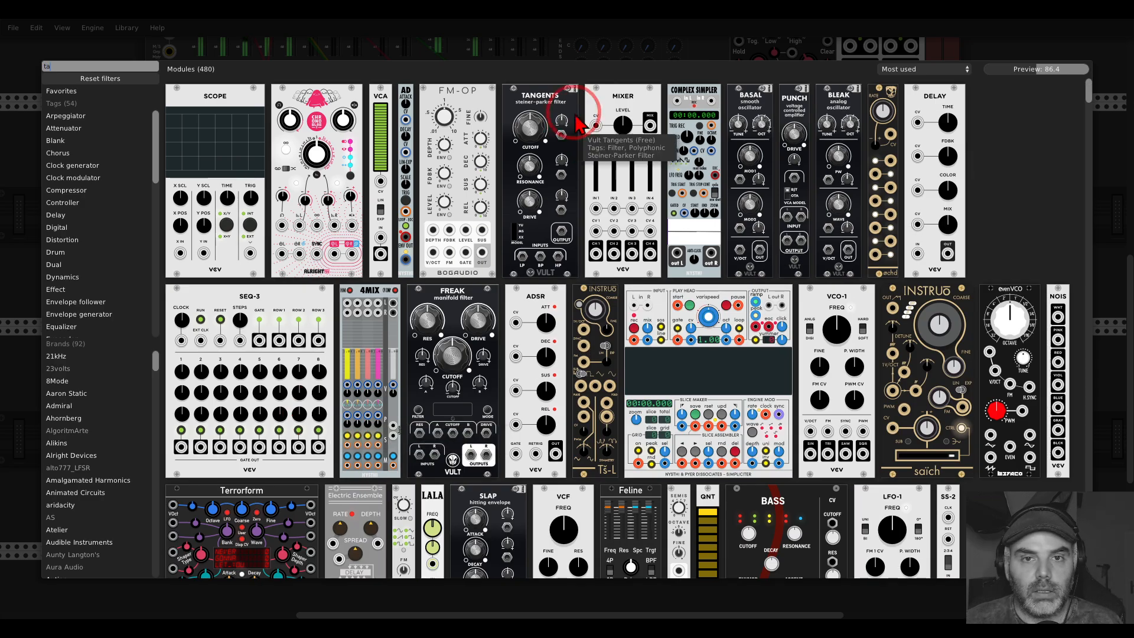
drag(555, 111, 197, 387)
Move the MixMaster cable from Basal to Tangents' output, patch Bleak's output to Tangents' LP input, and delete the second Basal.
drag(183, 518, 320, 496)
drag(235, 518, 275, 526)
key(Delete)
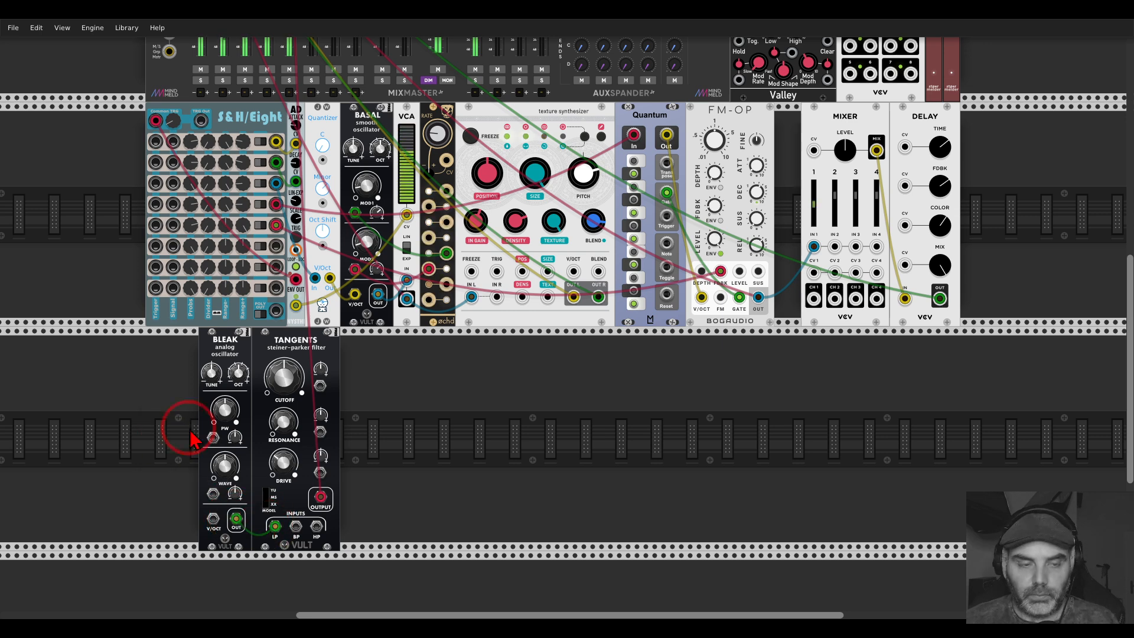
Move Bleak and Tangents directly beneath S&H/Eight and adjust Tangents' resonance.
drag(218, 357, 165, 354)
drag(273, 364, 225, 366)
drag(239, 434, 233, 370)
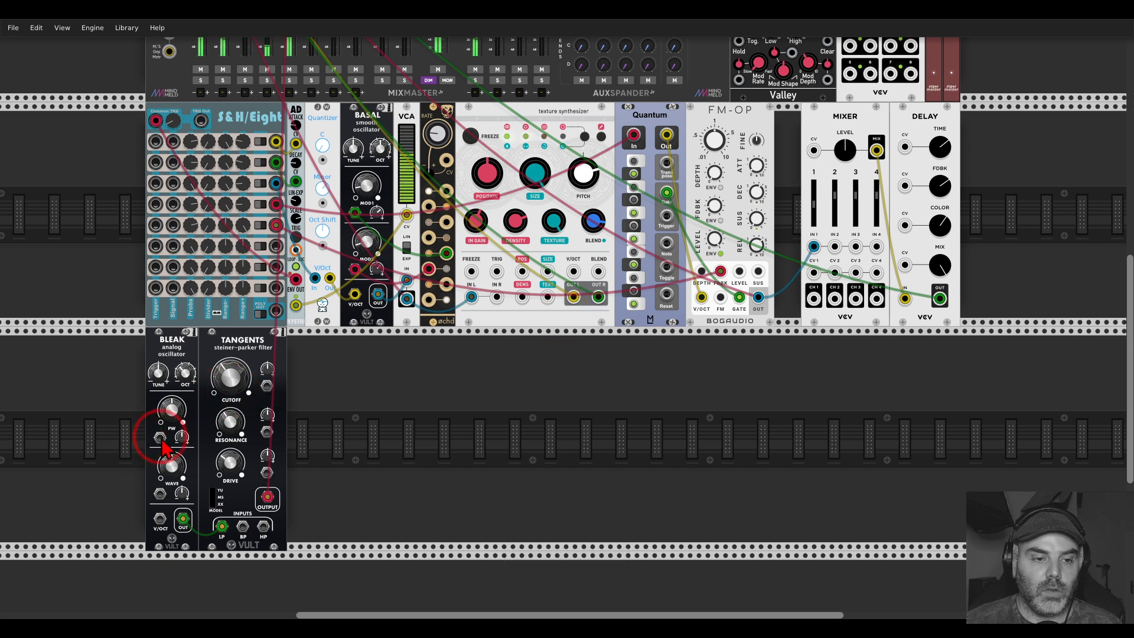
Patch two øchd outputs to Bleak's PW and Wave modulation inputs and turn up both modulation amounts.
drag(159, 437, 447, 285)
drag(428, 238, 160, 492)
drag(181, 439, 182, 380)
drag(182, 493, 182, 350)
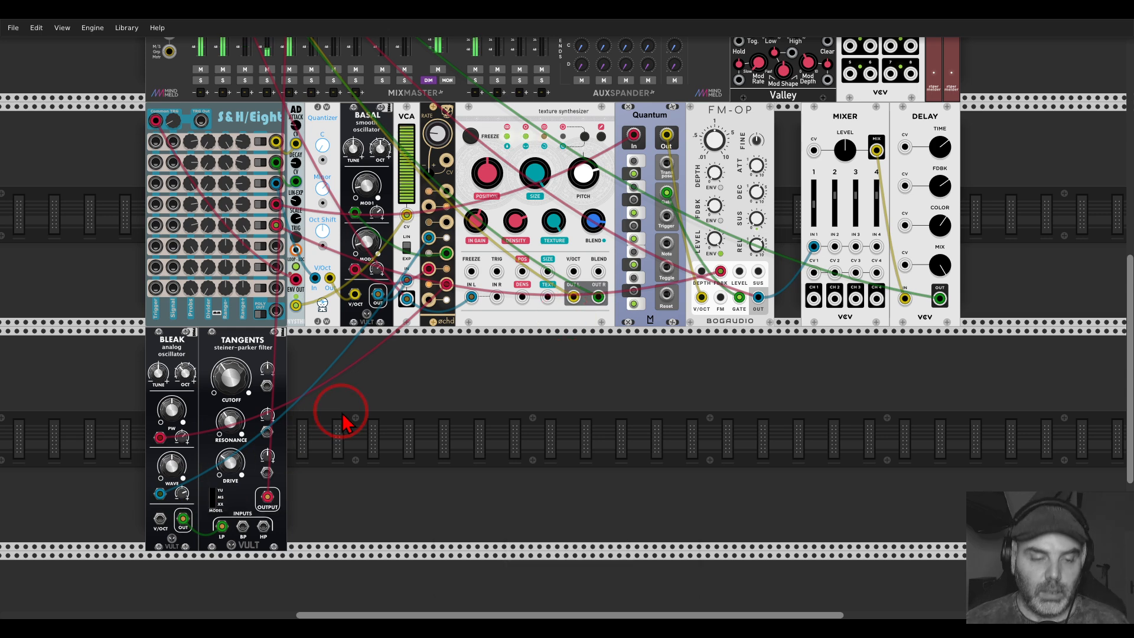
Add a second Tangents filter, feed its HP input from the first Tangents' output, and patch its output to MIXER's IN 2.
right_click(368, 431)
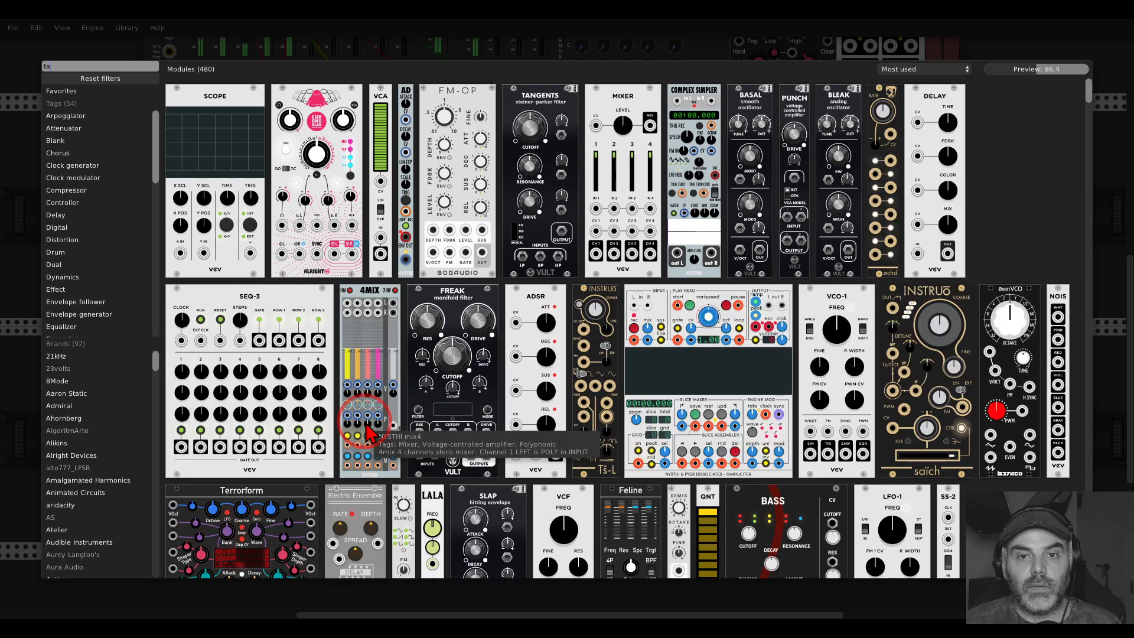
drag(561, 102, 312, 348)
drag(352, 525, 267, 497)
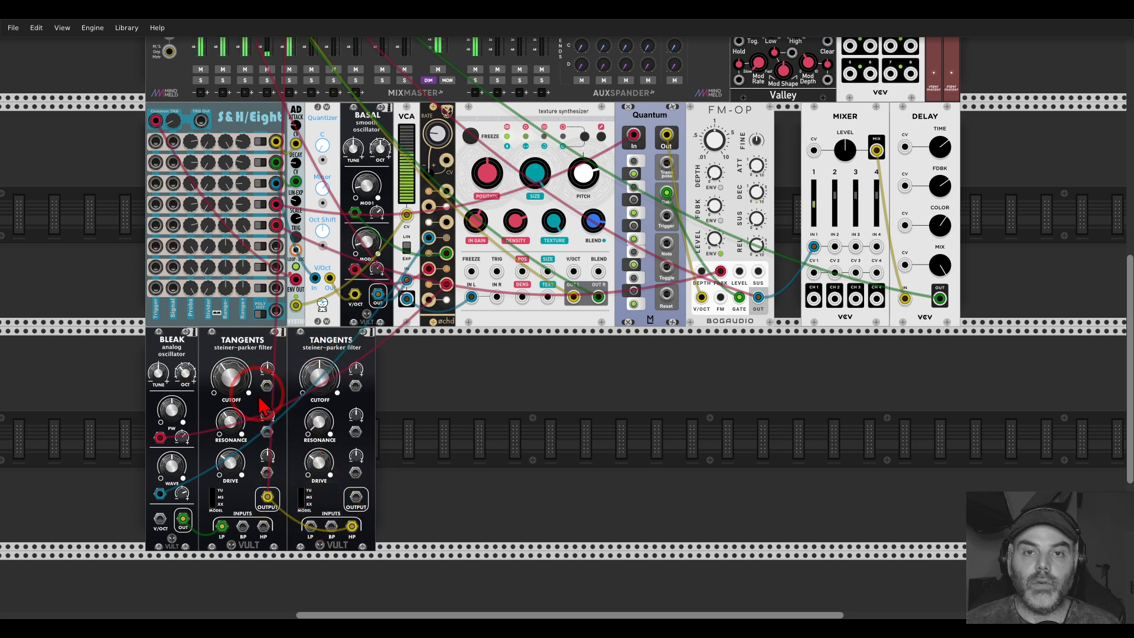
drag(355, 498, 835, 246)
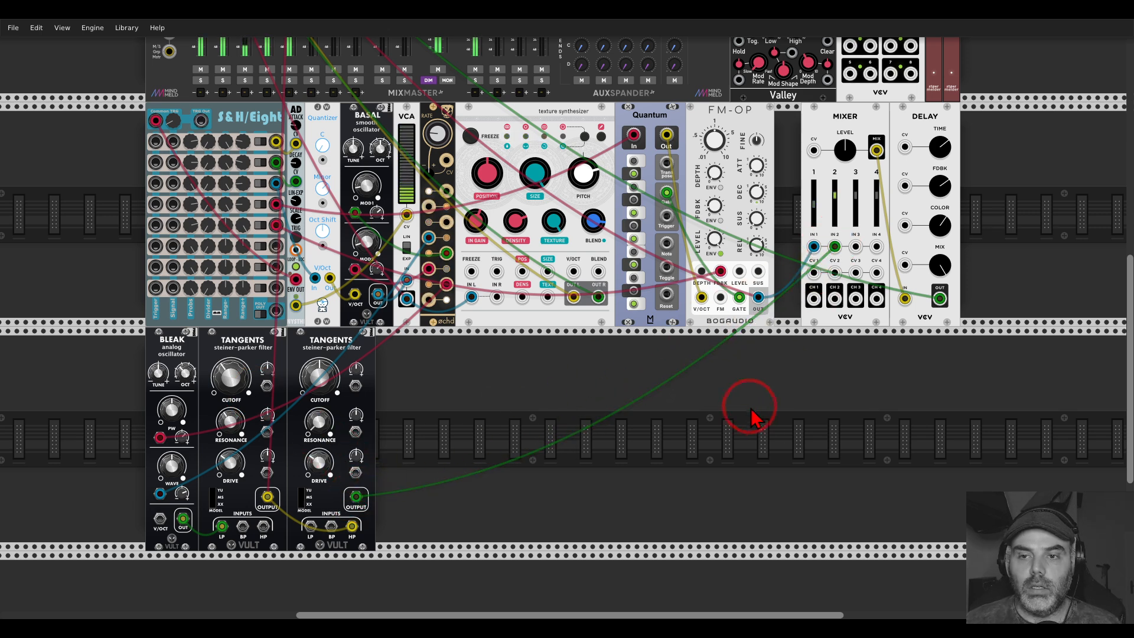
Set the second Tangents' cutoff to about 0.77 and adjust the first Tangents' cutoff and MIXER's channel 2 level.
drag(319, 378, 565, 319)
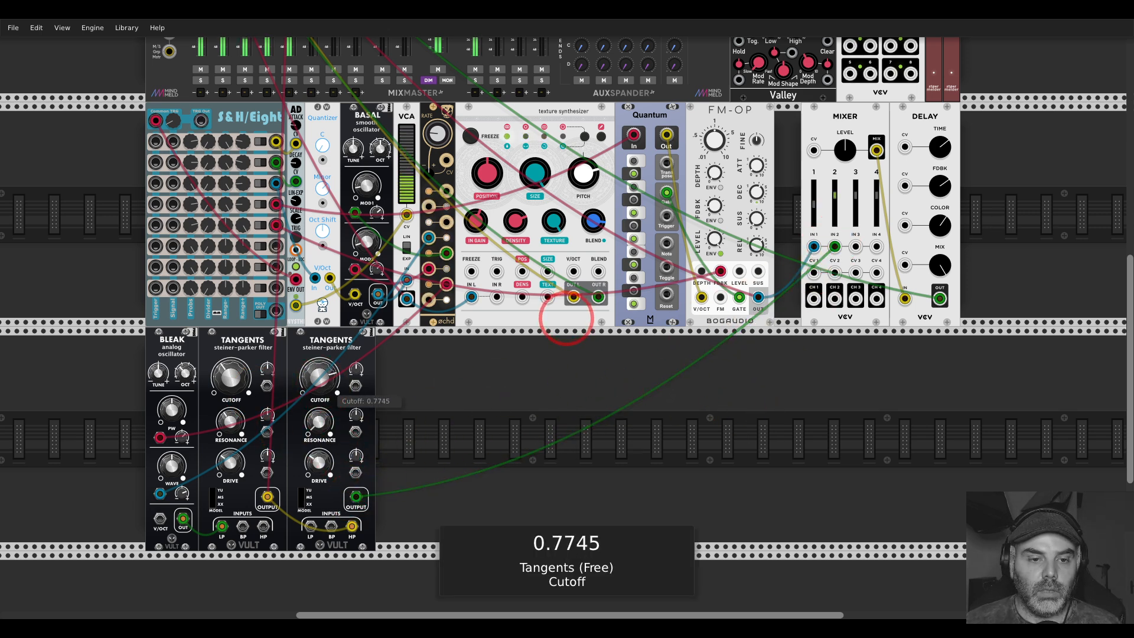
click(913, 135)
drag(230, 378, 566, 318)
click(814, 246)
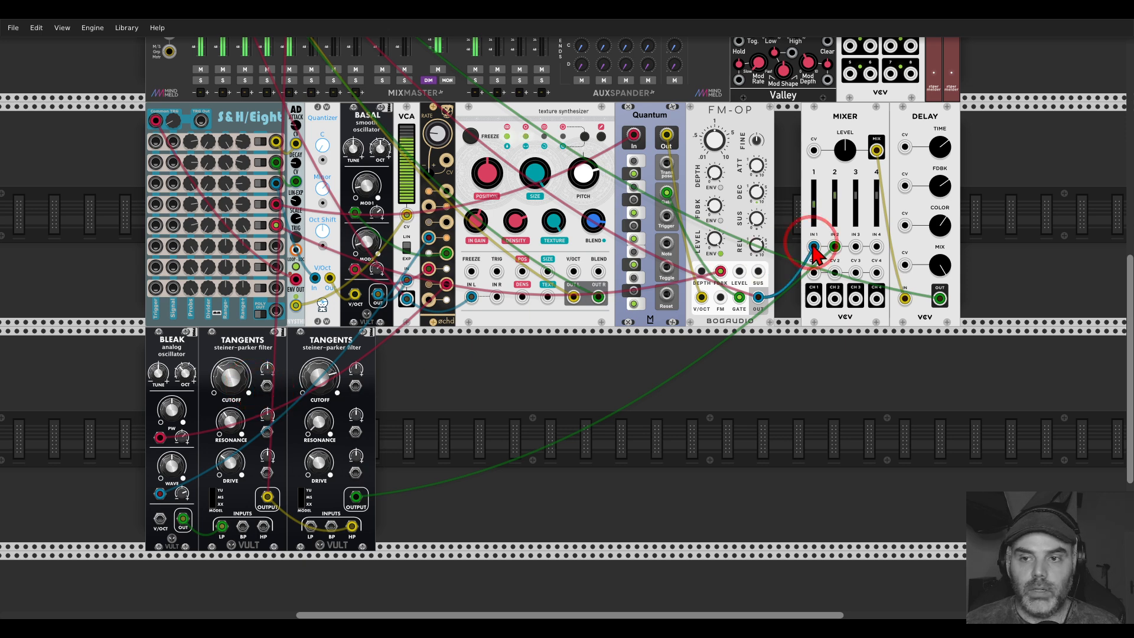
drag(834, 193, 568, 317)
drag(230, 375, 562, 310)
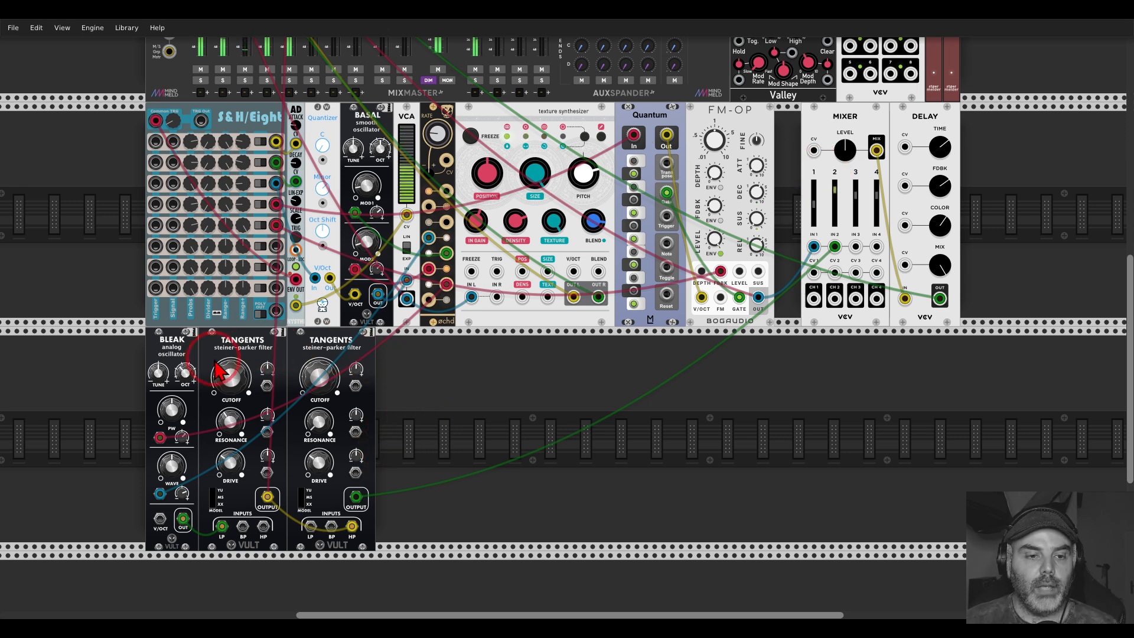
Move the second Tangents aside and add a Bogaudio WALK module between the two filters.
drag(300, 348, 379, 352)
right_click(329, 365)
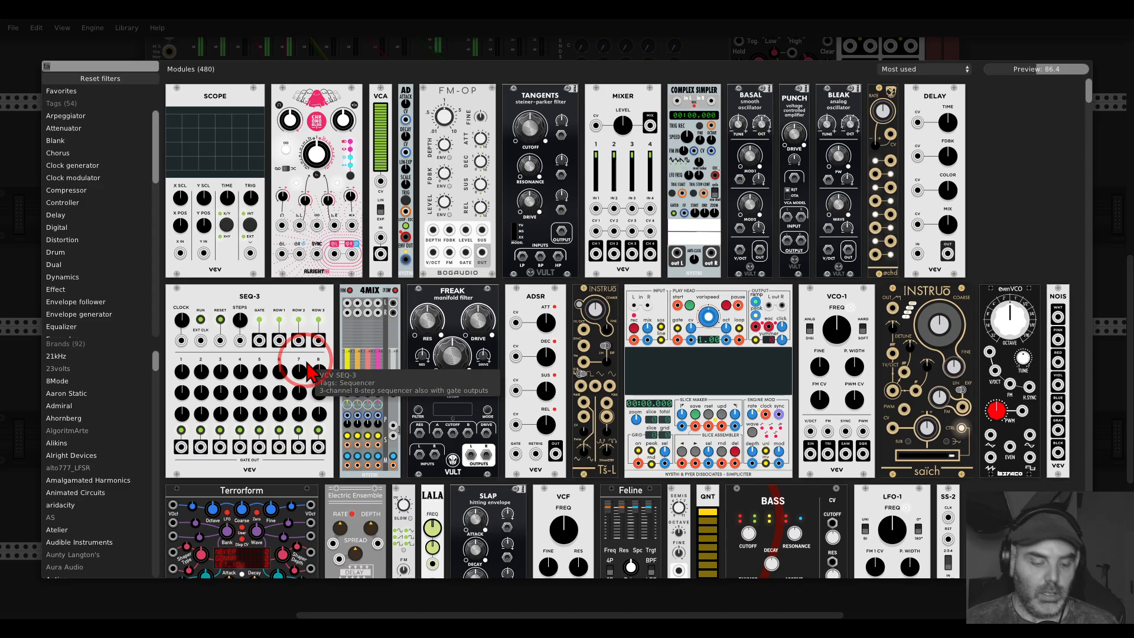
text(walk)
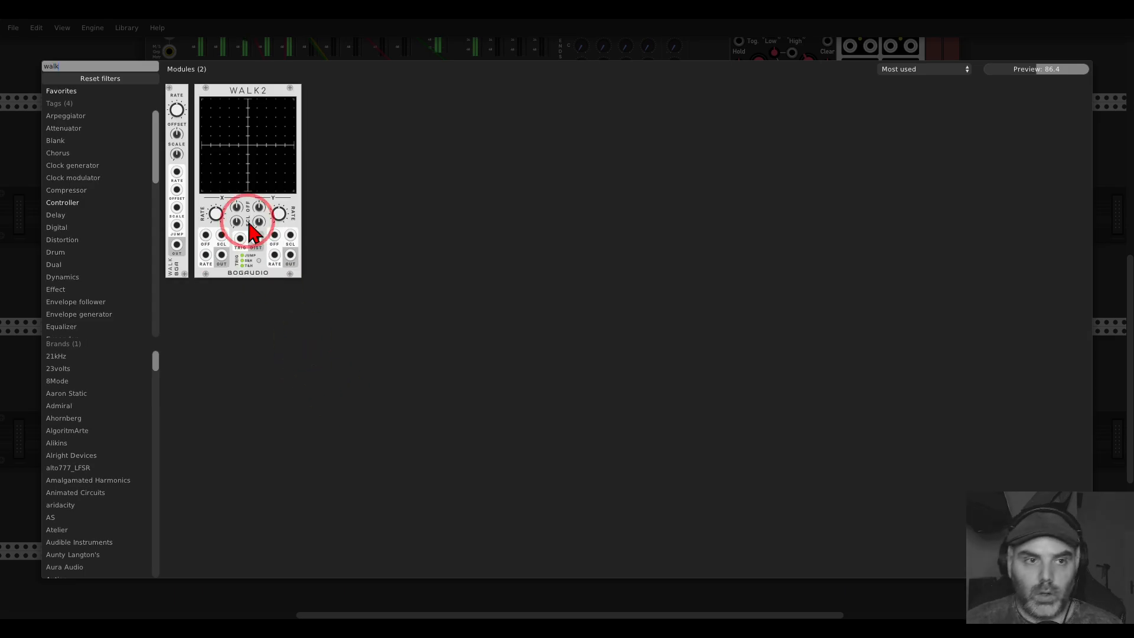
click(177, 115)
drag(247, 253, 300, 442)
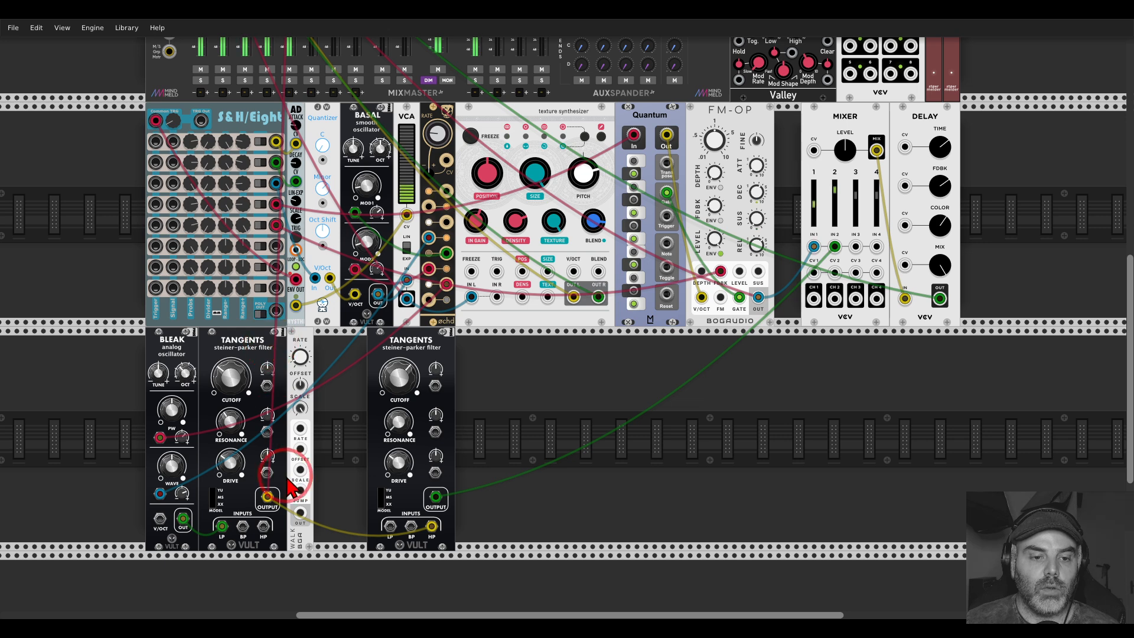
Modulate the first Tangents' cutoff from WALK's output, with WALK's offset at 5 V, adjusted cutoff and rate, and cutoff modulation at 0.366.
drag(300, 512, 565, 319)
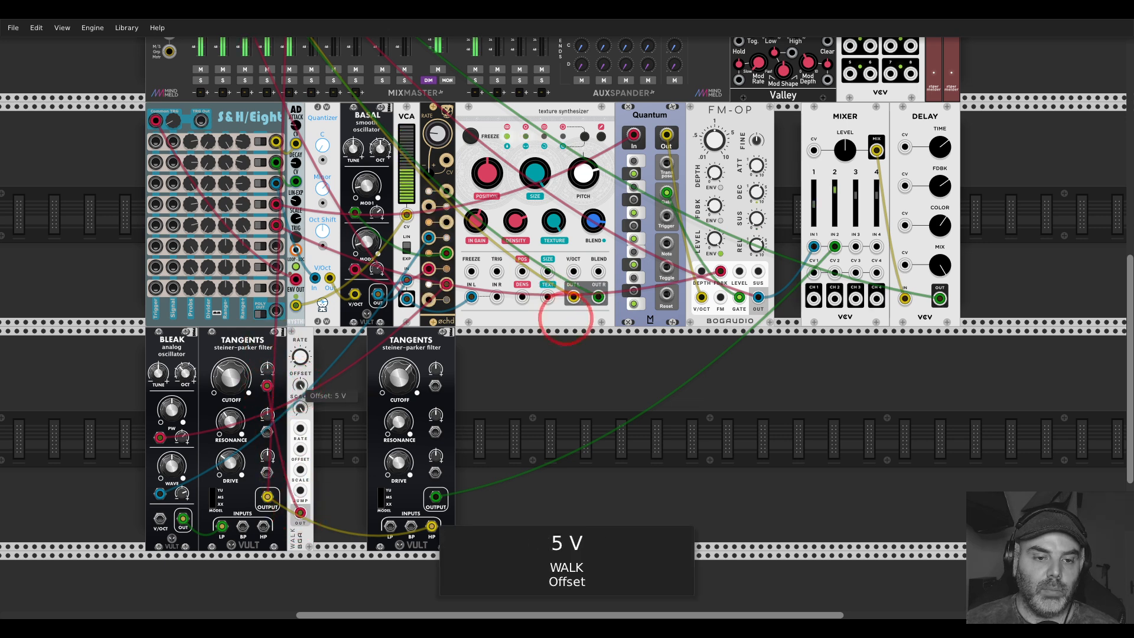
click(290, 384)
drag(234, 378, 566, 319)
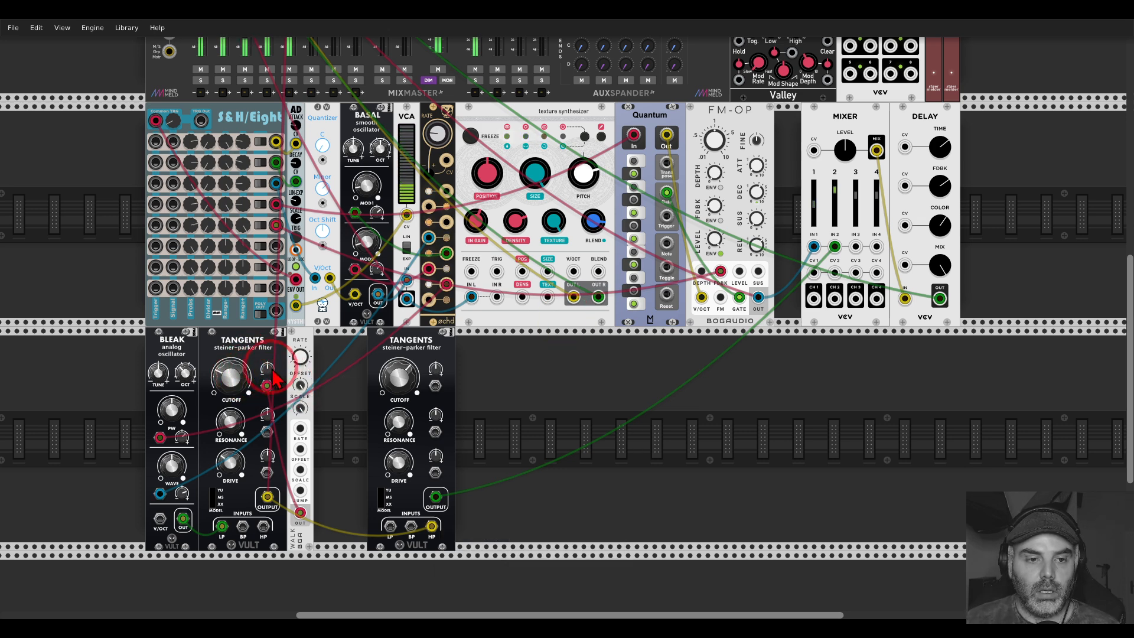
drag(300, 357, 566, 319)
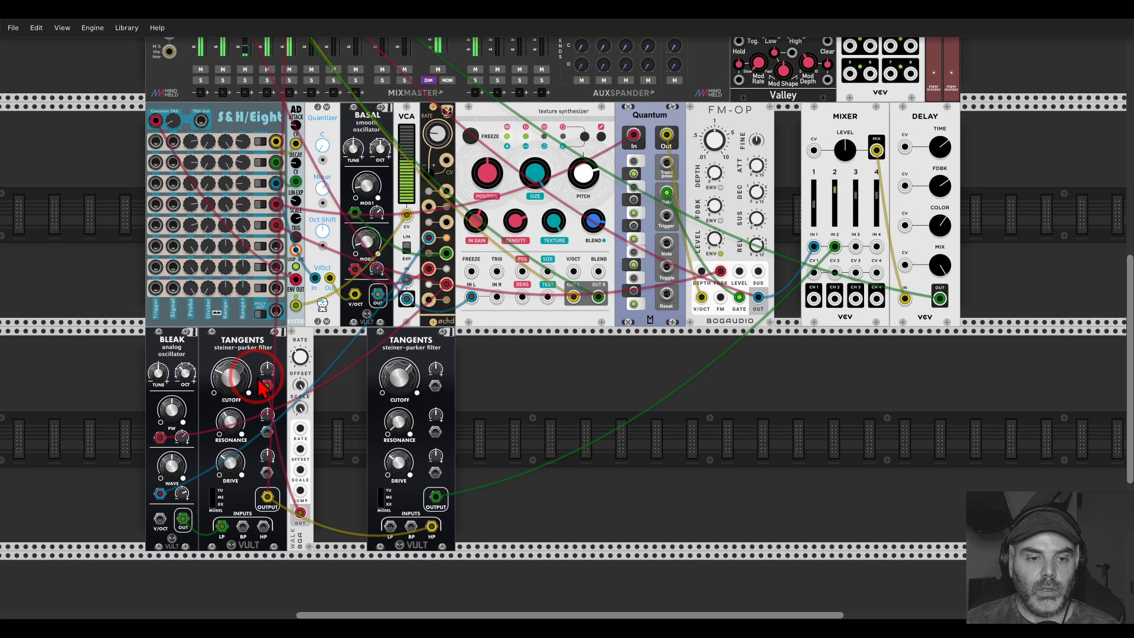
mouse_move(267, 368)
mouse_down()
mouse_move(565, 319)
mouse_move(270, 374)
mouse_up()
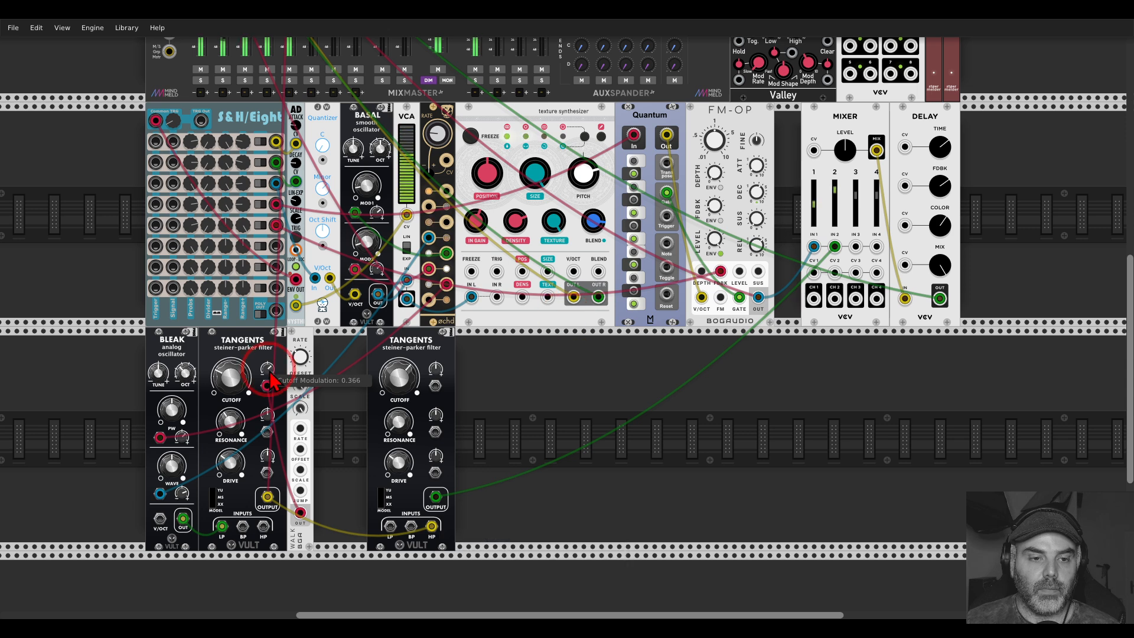
Move the second Tangents filter directly against the WALK module.
drag(415, 351, 361, 351)
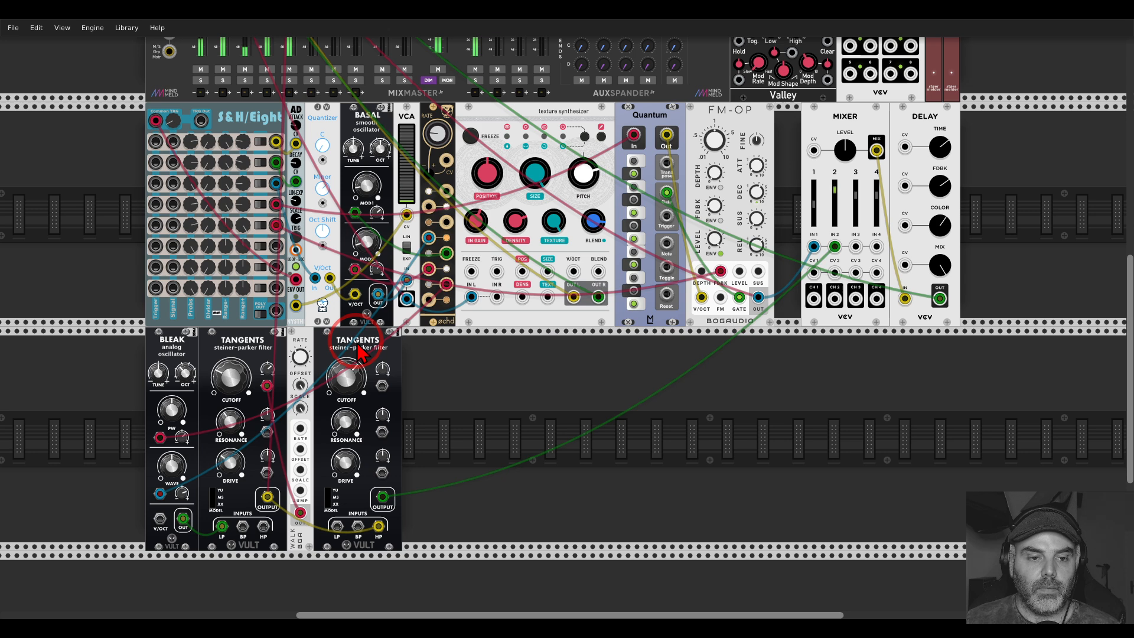
drag(581, 355, 536, 367)
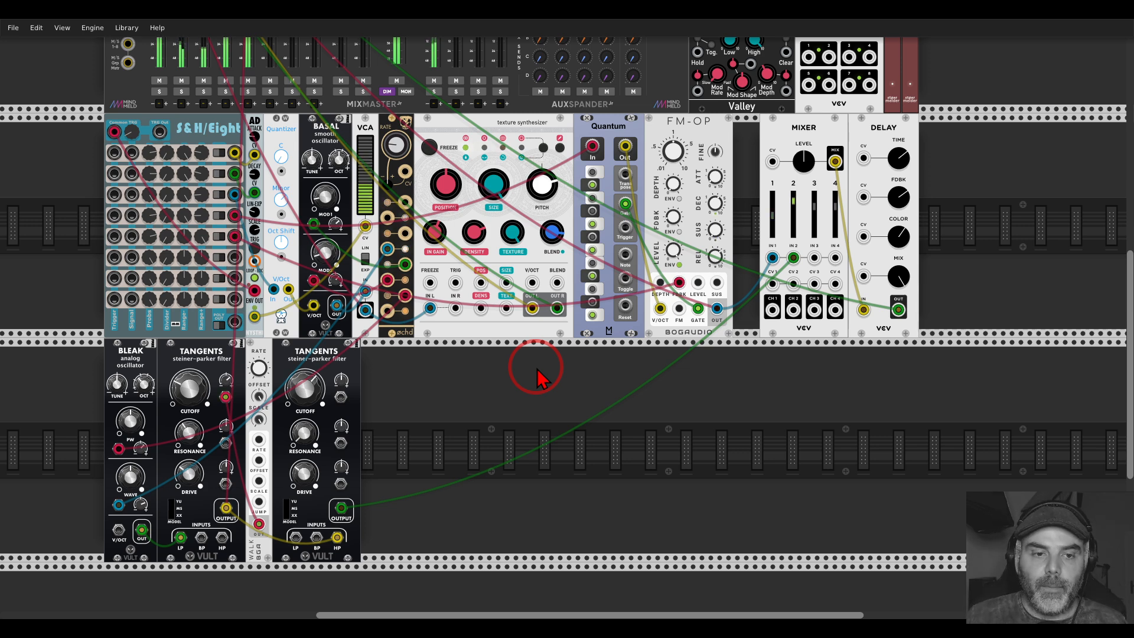
drag(537, 368, 576, 443)
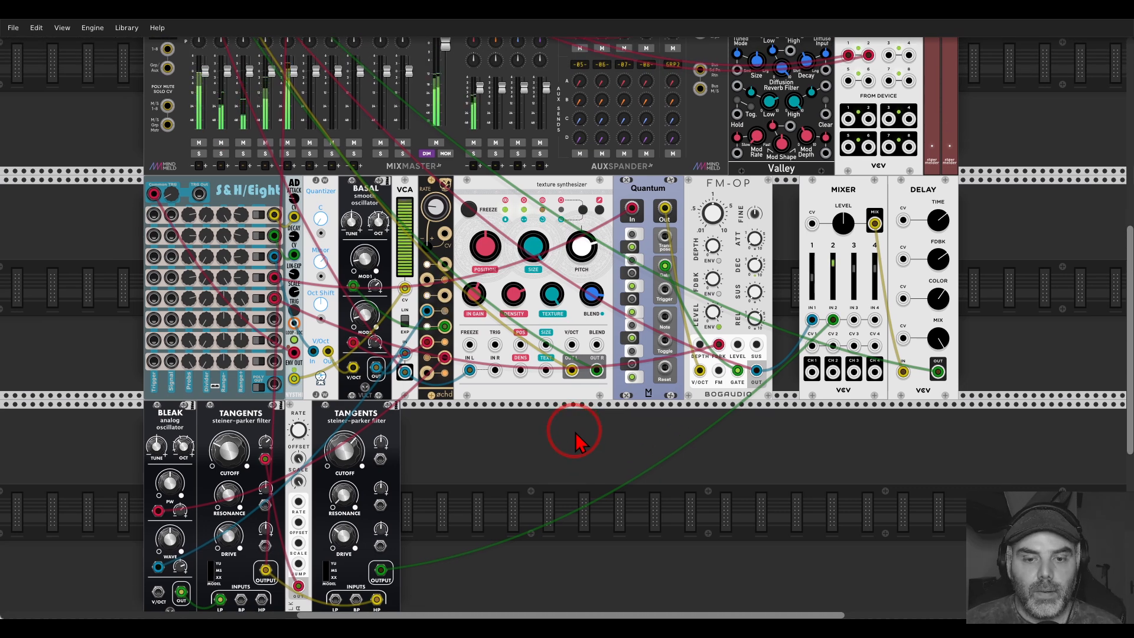
Switch to Photos to read the viewer question about clocking Microcosm with VCV Rack and creating more human-sounding phrases.
click(569, 637)
click(608, 630)
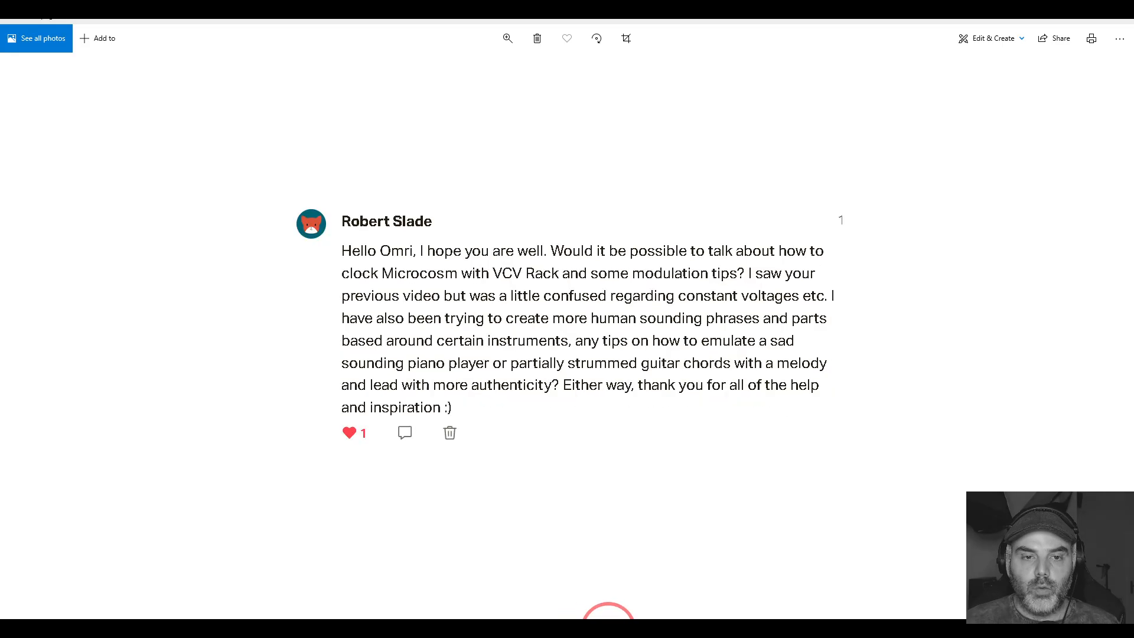
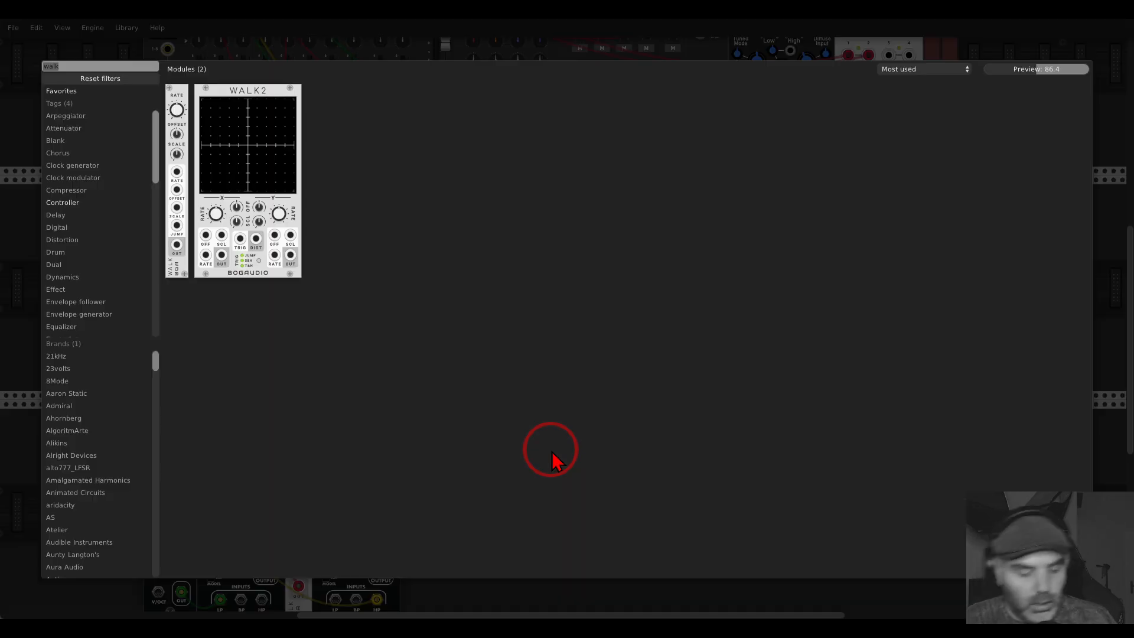
Add a VCV CV-MIDI module to the lower row in VCV Rack.
text(midi)
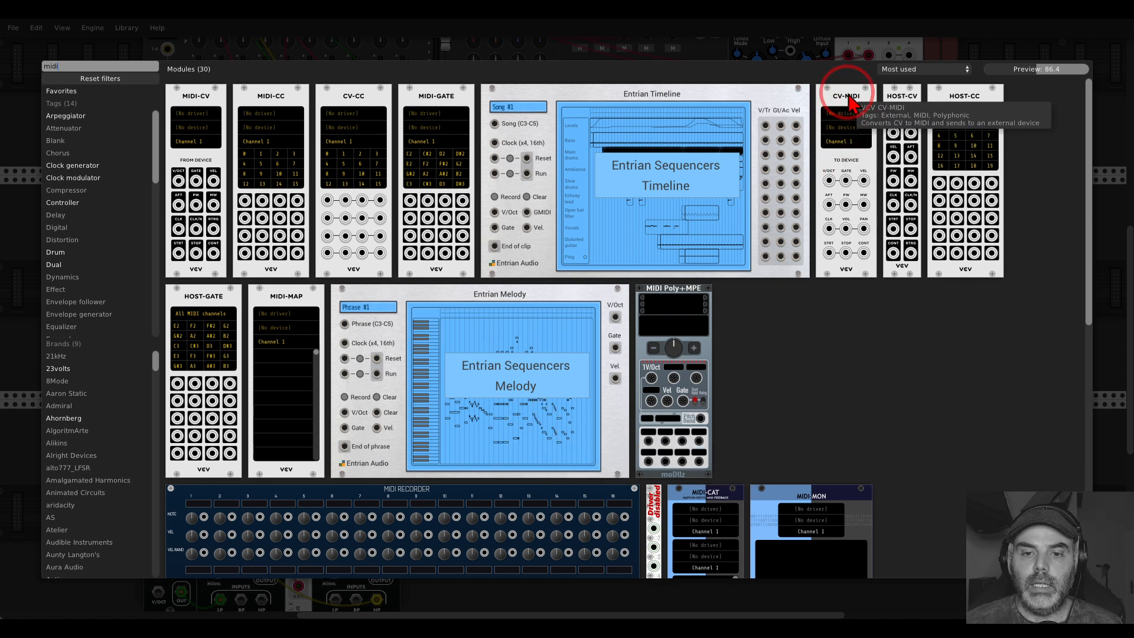
drag(848, 97, 551, 426)
scroll(555, 427, down, 2)
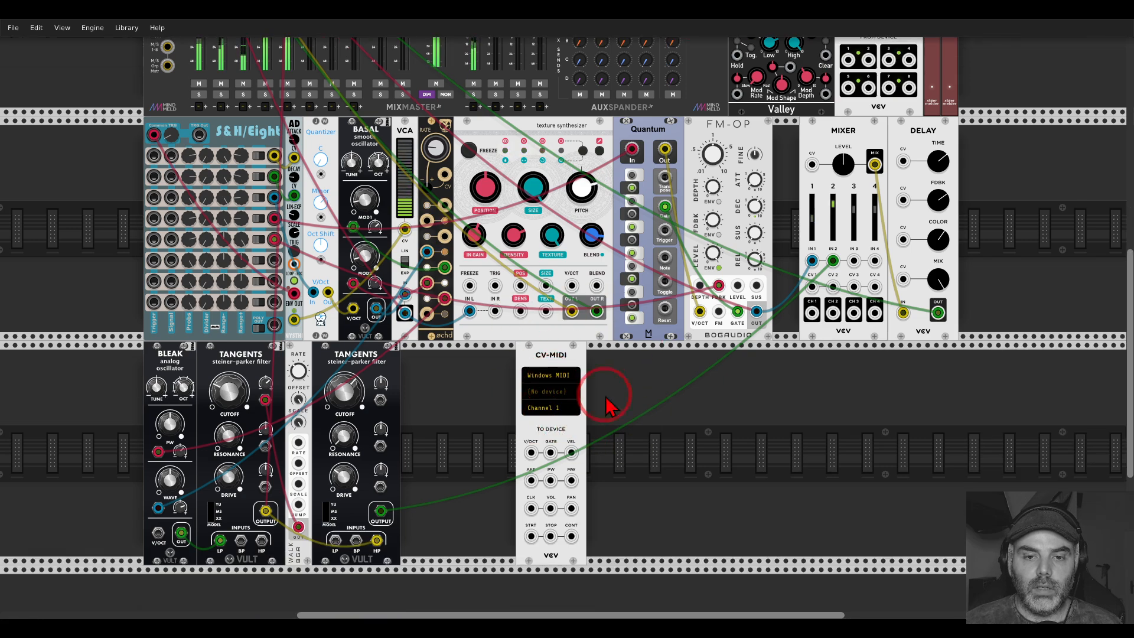
Examine the CV-MIDI module's clock input up close and delete the module from the lower row.
scroll(600, 531, down, 2)
scroll(614, 529, up, 3)
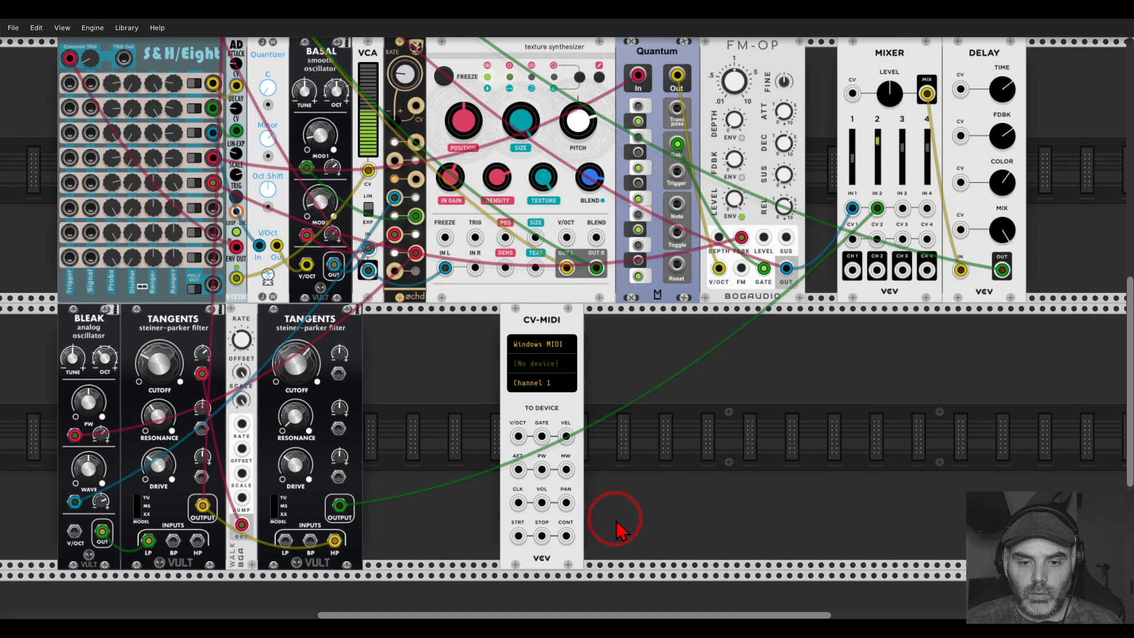
scroll(614, 529, up, 5)
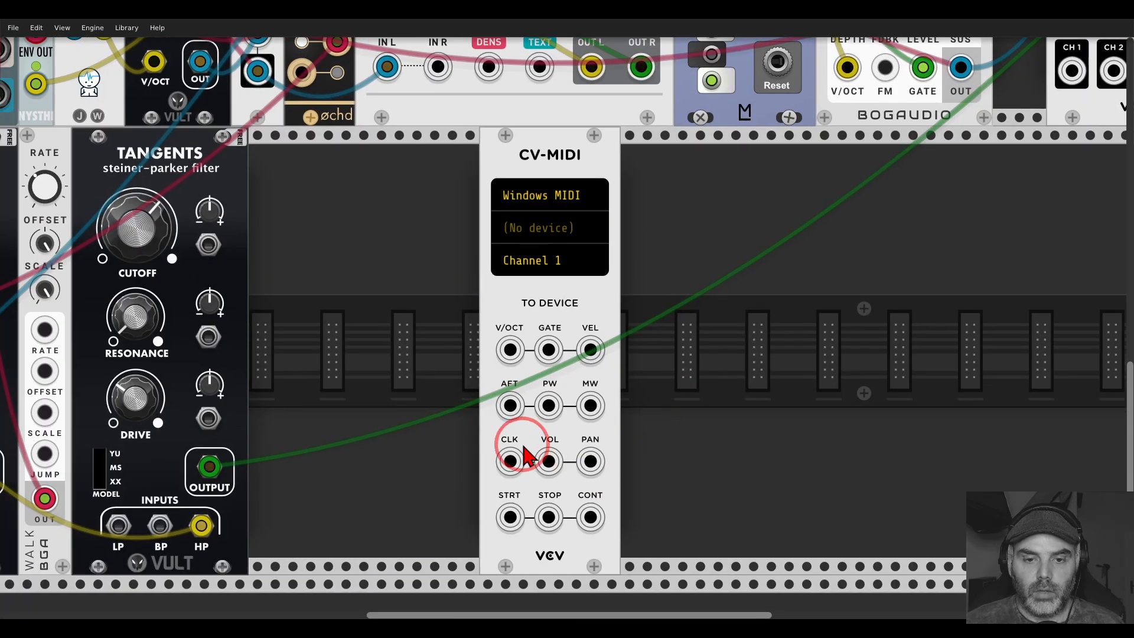
mouse_move(512, 422)
mouse_down()
mouse_move(468, 434)
mouse_move(533, 441)
mouse_move(502, 417)
mouse_up()
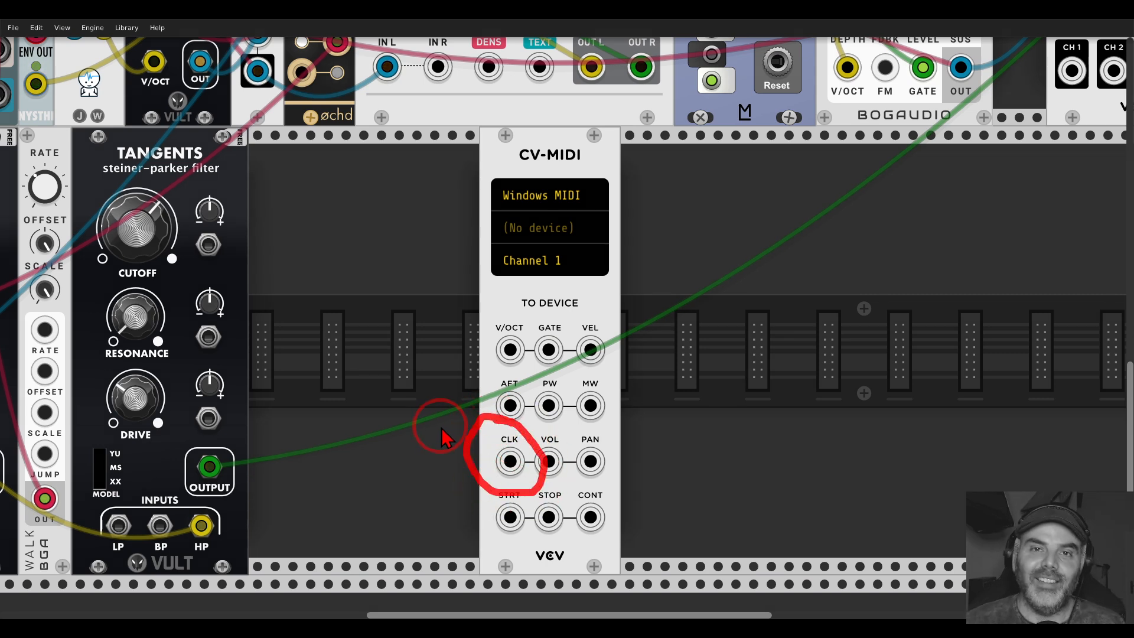
right_click(517, 200)
click(533, 258)
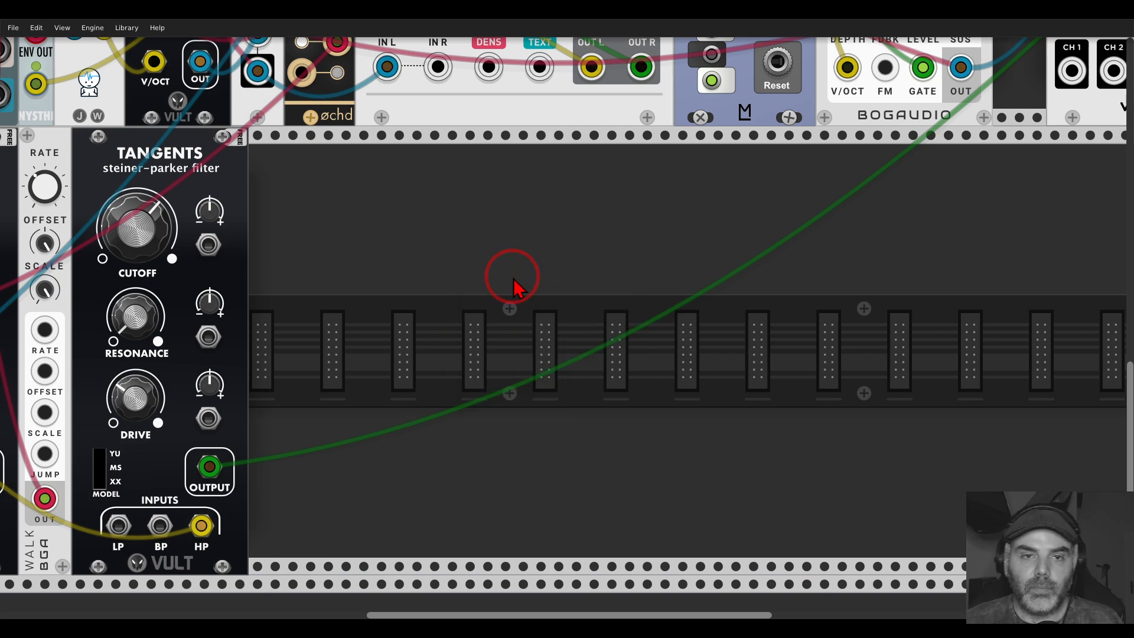
scroll(512, 284, down, 5)
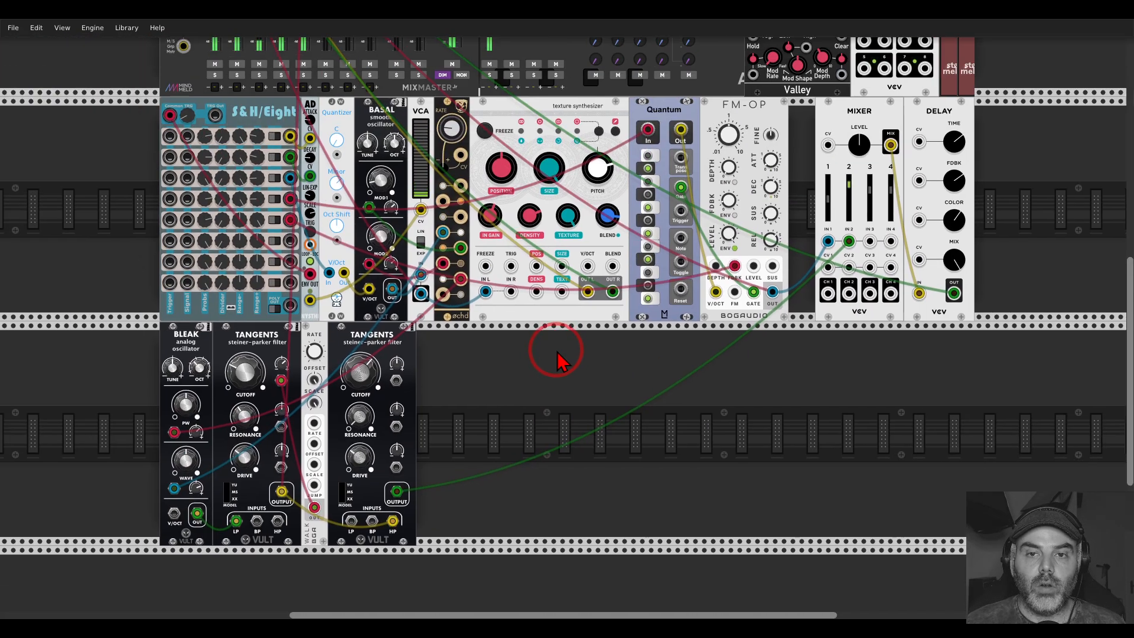
mouse_move(556, 353)
mouse_down()
mouse_move(550, 344)
mouse_move(540, 363)
mouse_up()
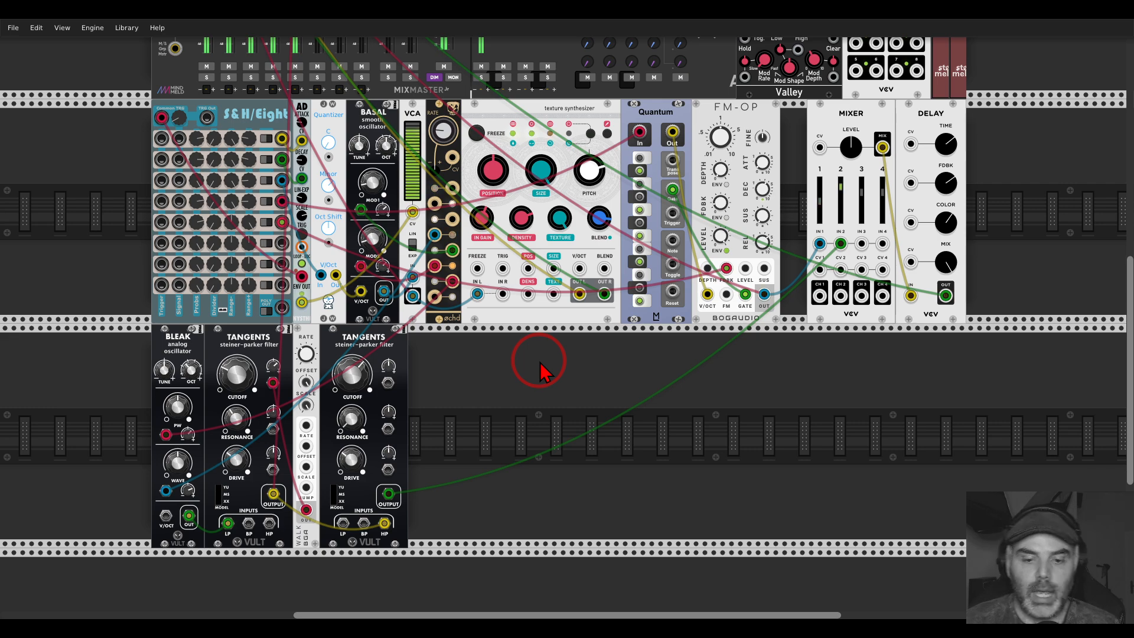
Switch to Photos to reread the Microcosm clocking question and view the YouTube video "Using the Hologram Microcosm with VCV Rack" in the browser.
key(alt+Tab)
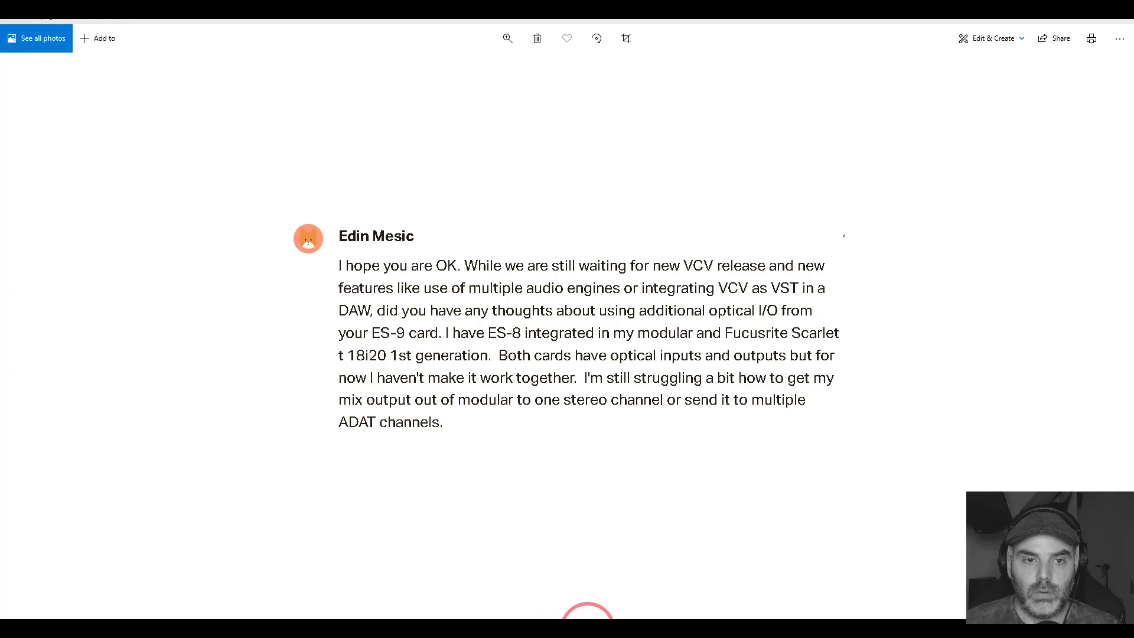
key(Right)
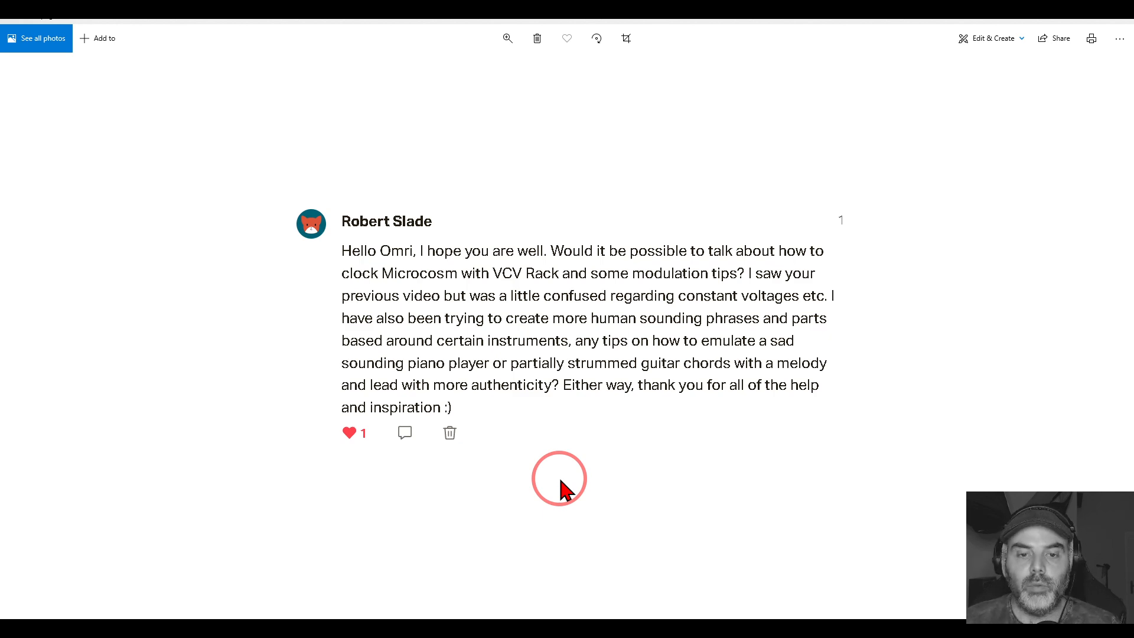
click(947, 614)
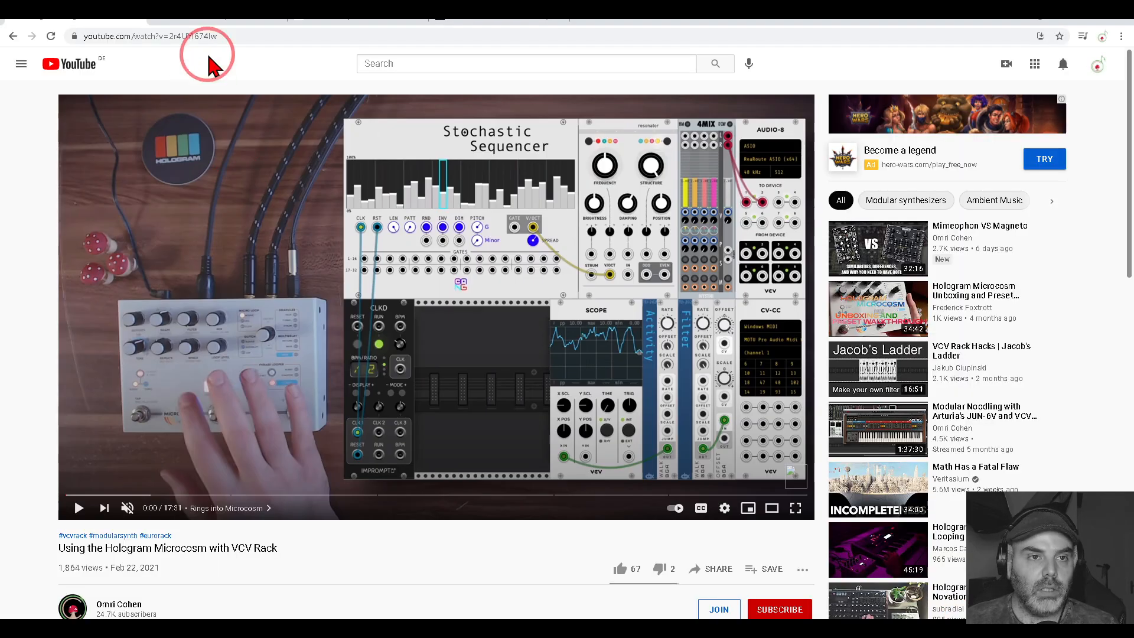
click(202, 13)
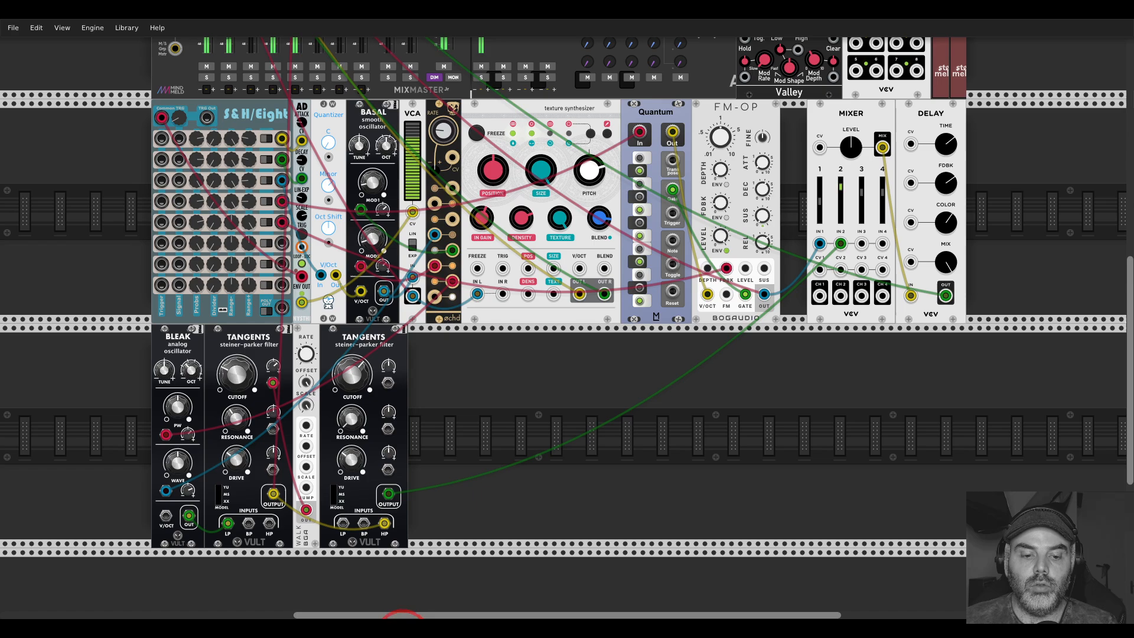
Return to VCV Rack and add a VCV Host module to the free space in the lower row.
right_click(656, 453)
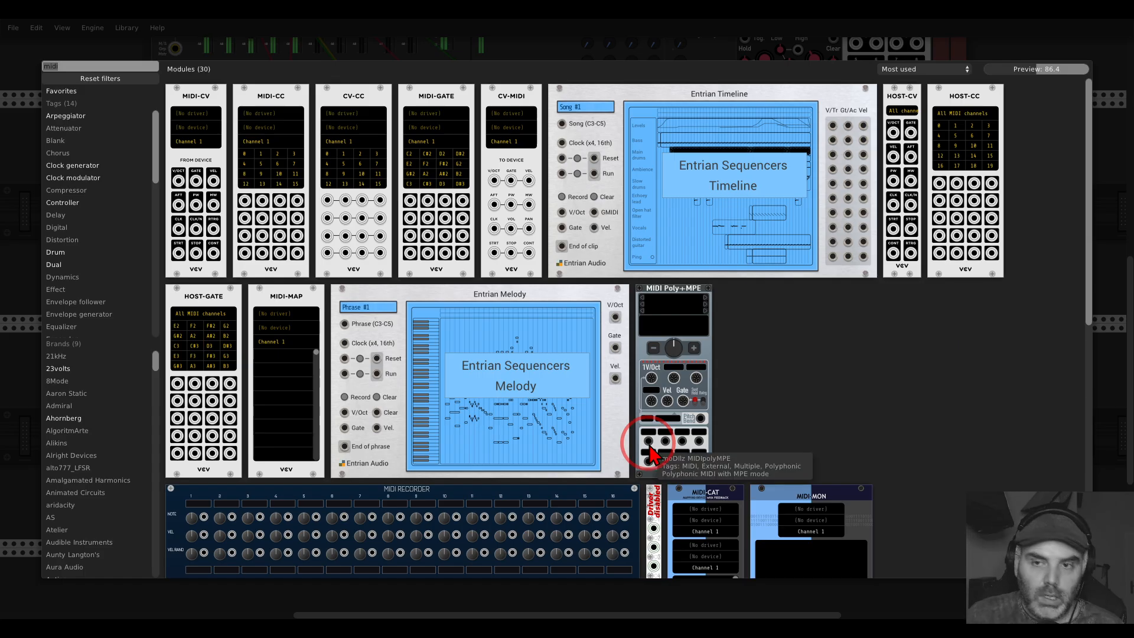
click(1099, 139)
right_click(591, 423)
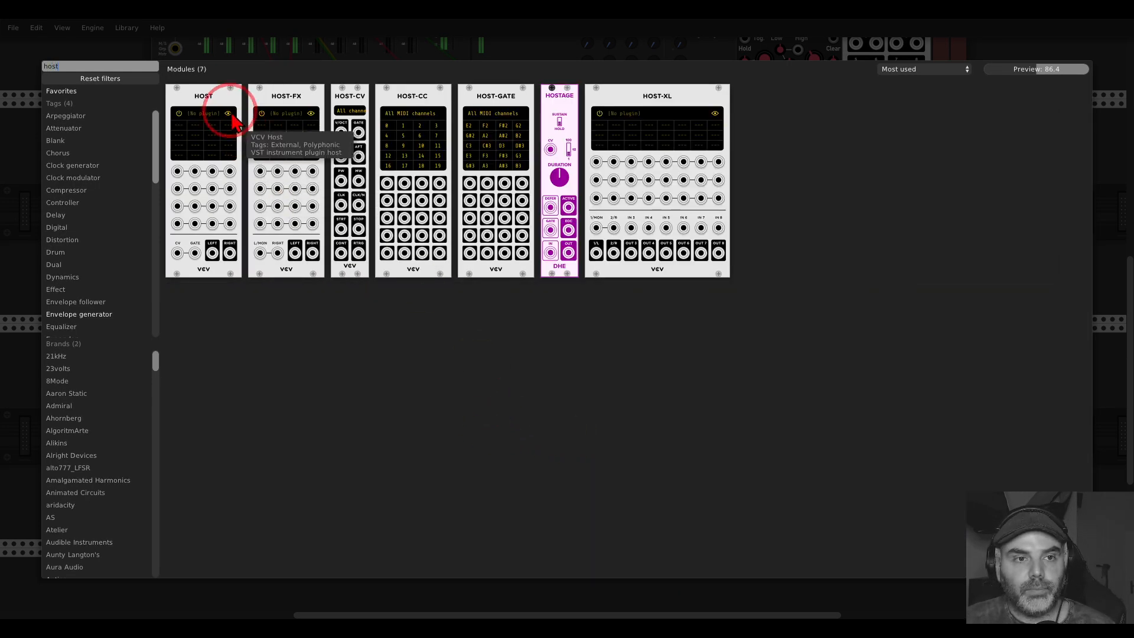
key(Escape)
drag(434, 343, 620, 367)
Load the Felt Instruments plugin Lekko x64 into HOST, set its release to 127 and close the plugin window.
click(620, 369)
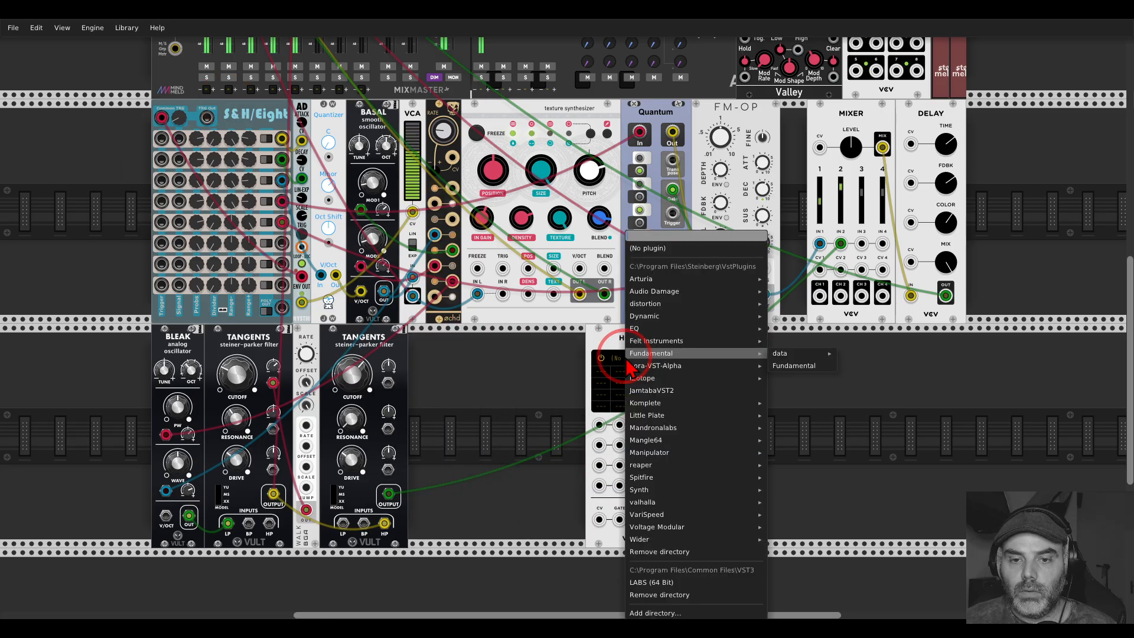
mouse_move(658, 342)
mouse_move(794, 342)
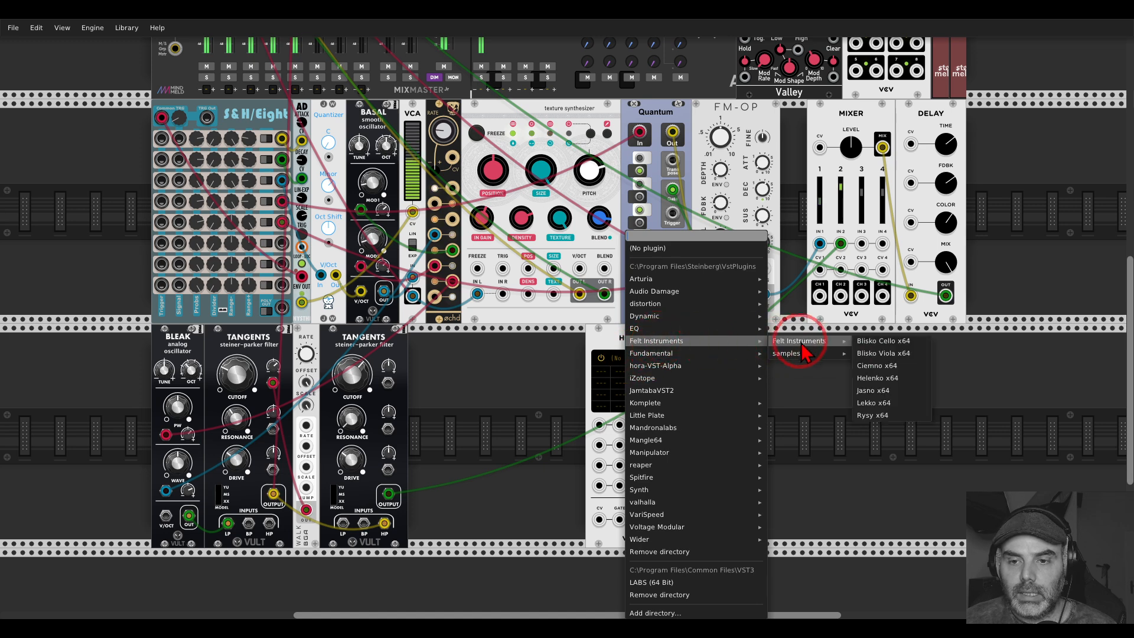
click(874, 403)
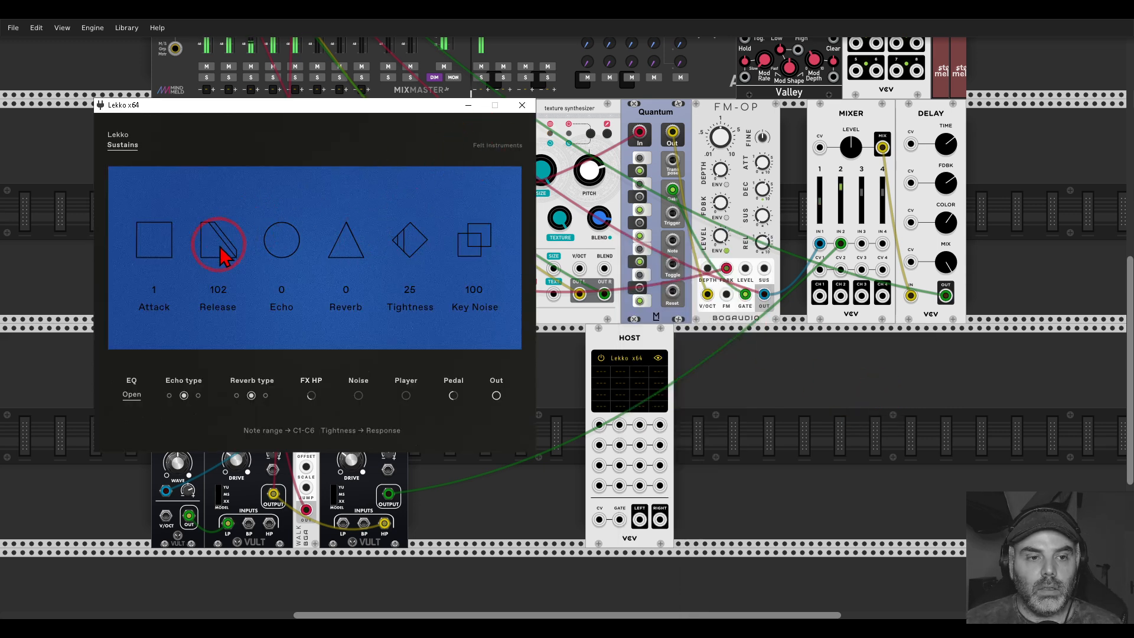
drag(221, 241, 202, 127)
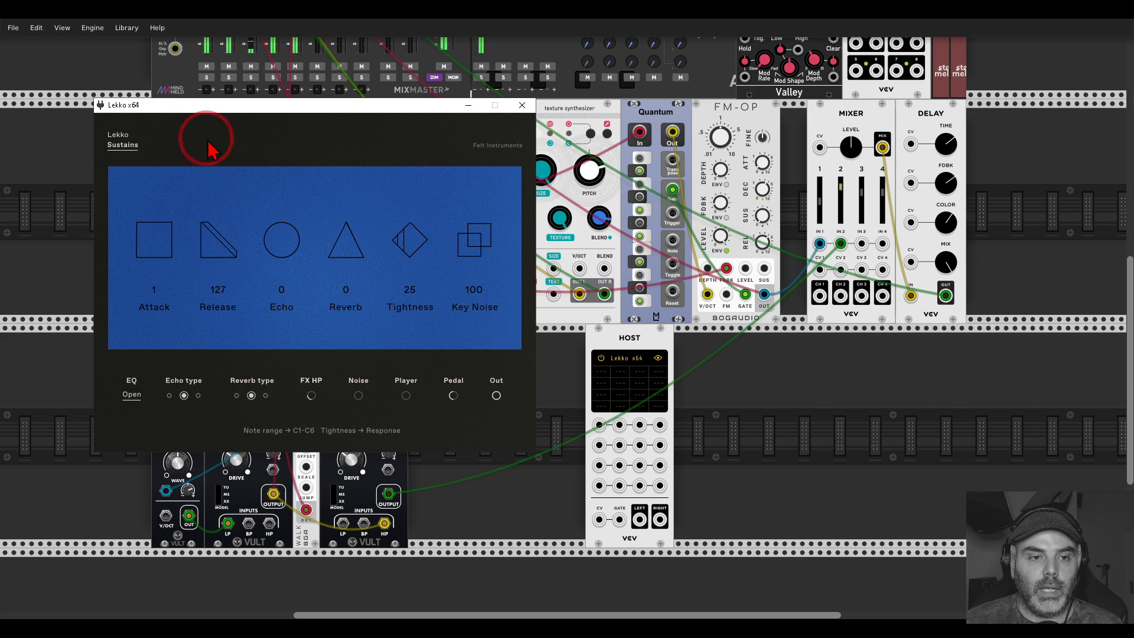
click(522, 105)
Move HOST further from the second Tangents and place a Repelzen re-burst module in the gap between them.
drag(620, 342, 681, 344)
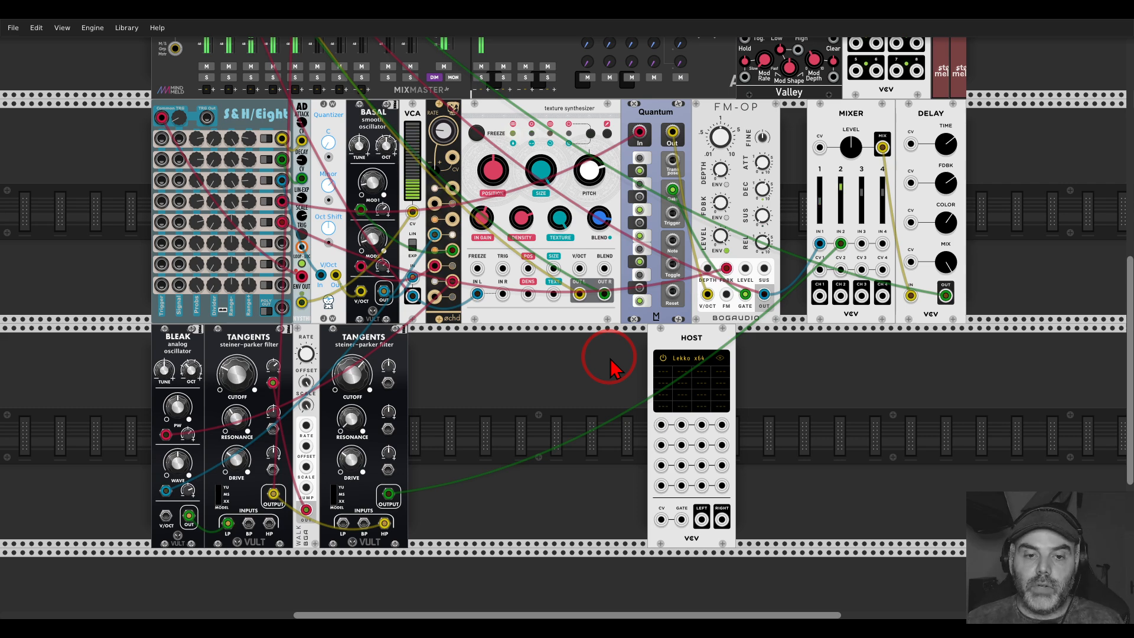
right_click(602, 399)
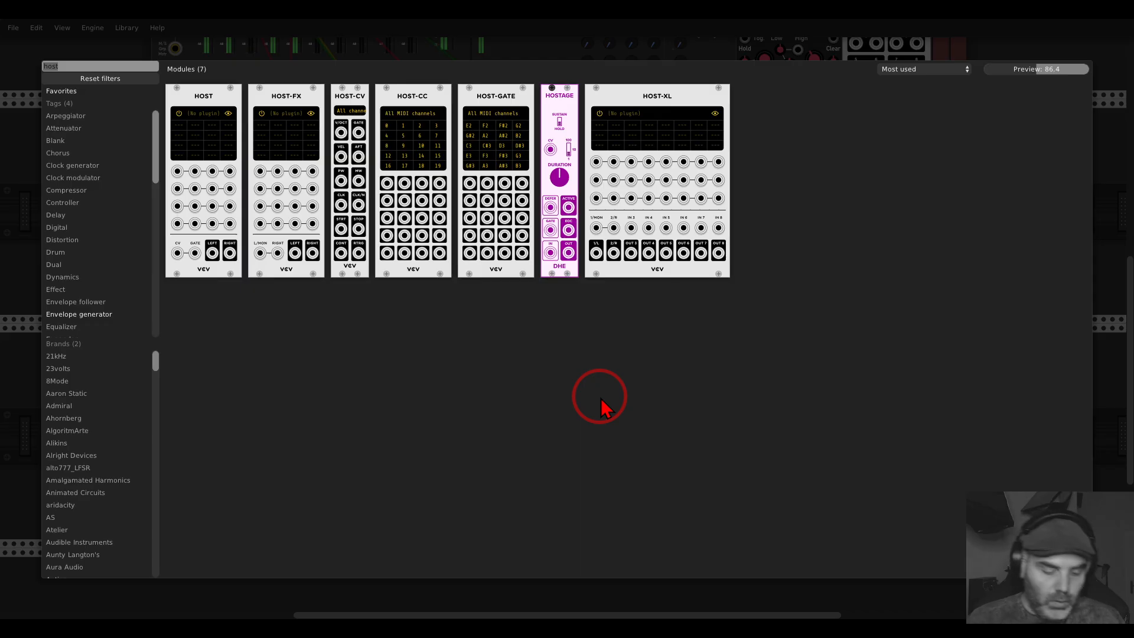
text(bur)
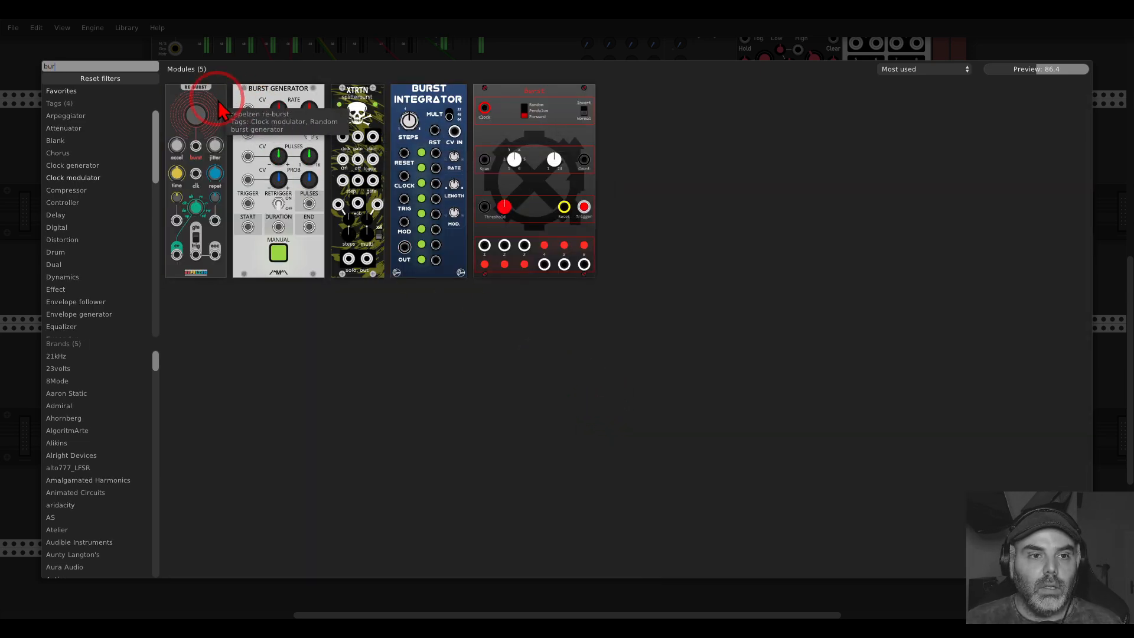
drag(197, 114, 576, 359)
scroll(567, 342, down, 2)
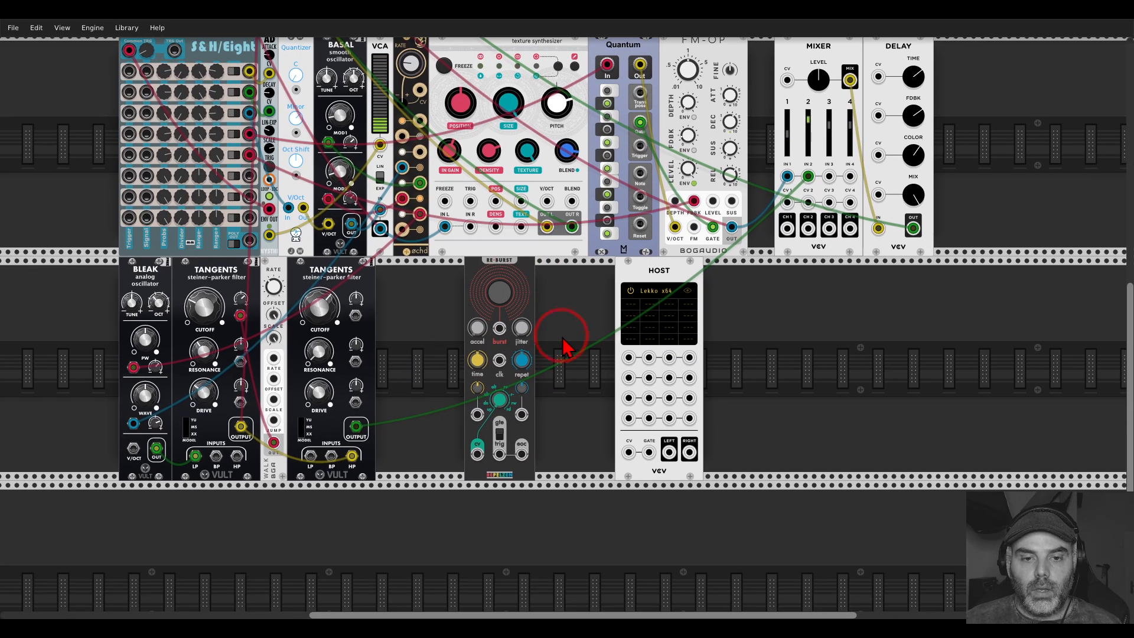
Patch Re-Burst's trig output to HOST's gate input.
scroll(585, 345, up, 5)
scroll(596, 334, down, 1)
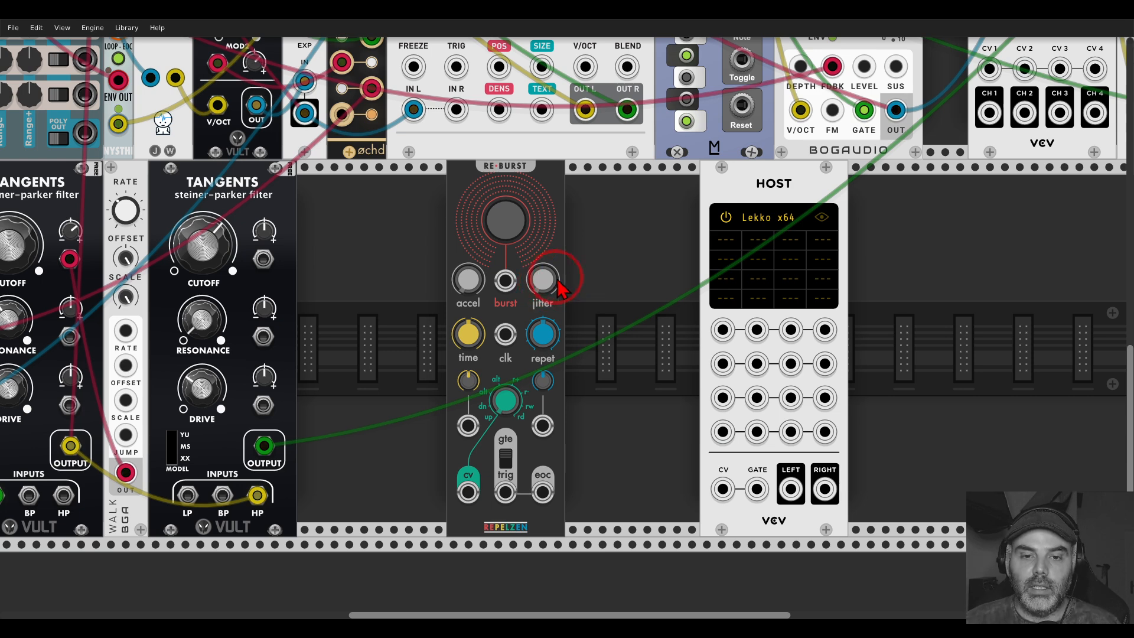
scroll(551, 289, up, 10)
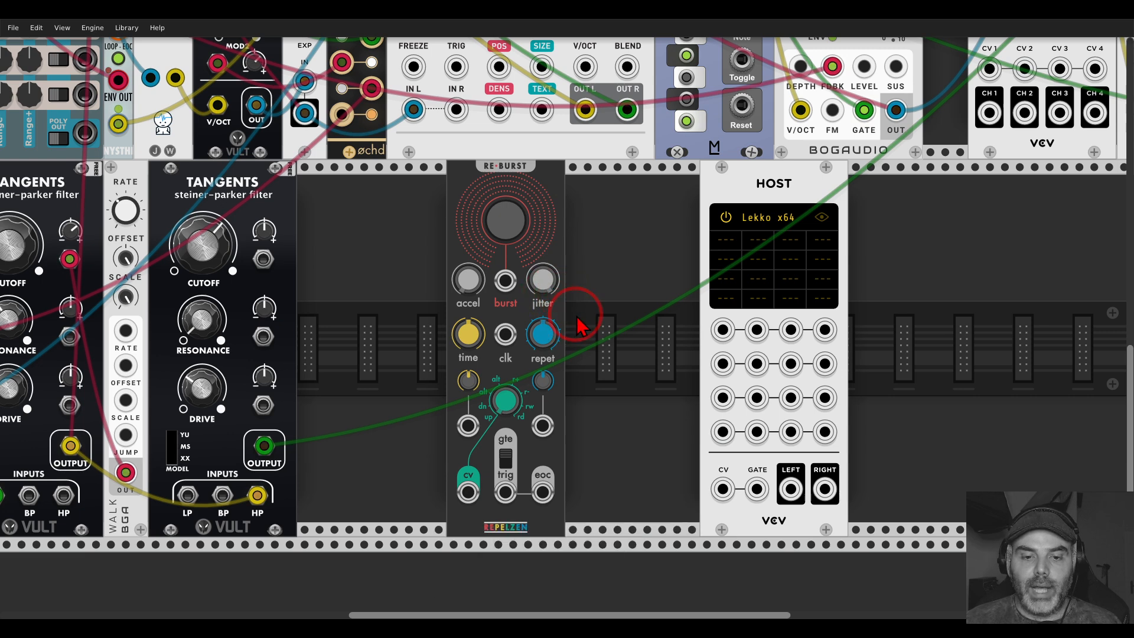
drag(505, 492, 756, 489)
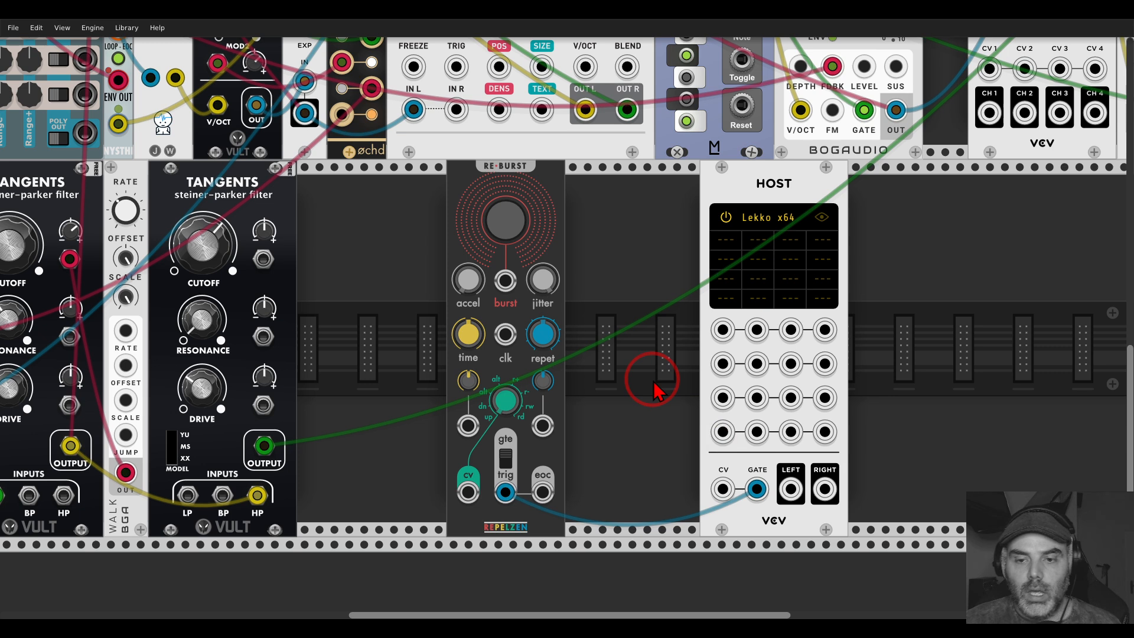
Add a VCV Scope between Re-Burst and HOST and patch Re-Burst's CV output to the Scope's X input.
drag(561, 182, 458, 184)
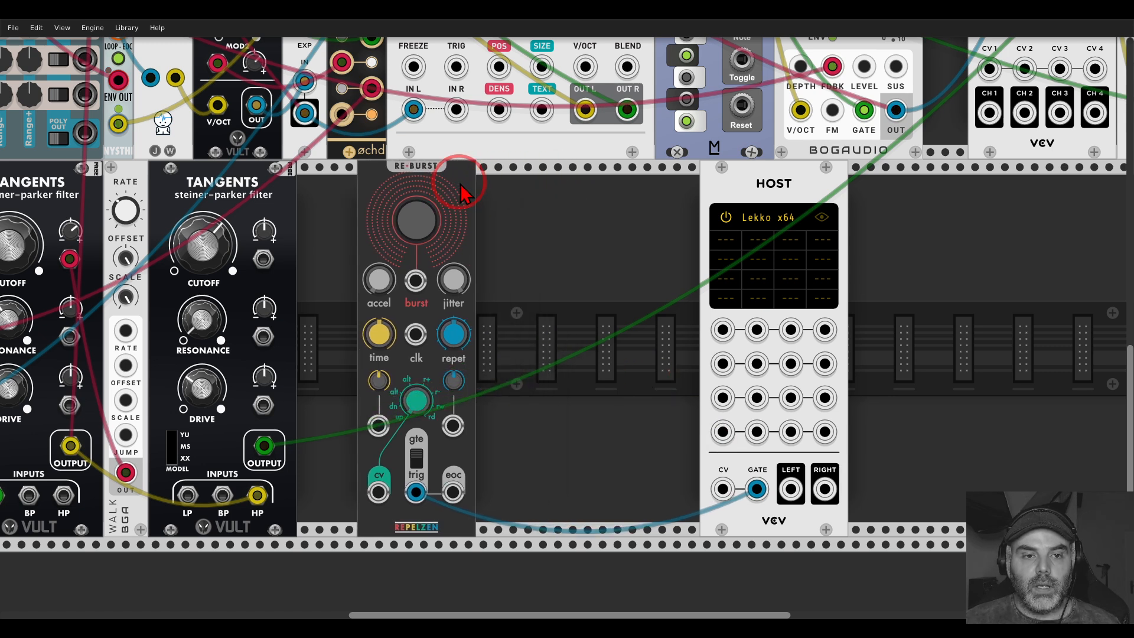
right_click(549, 307)
text(scope)
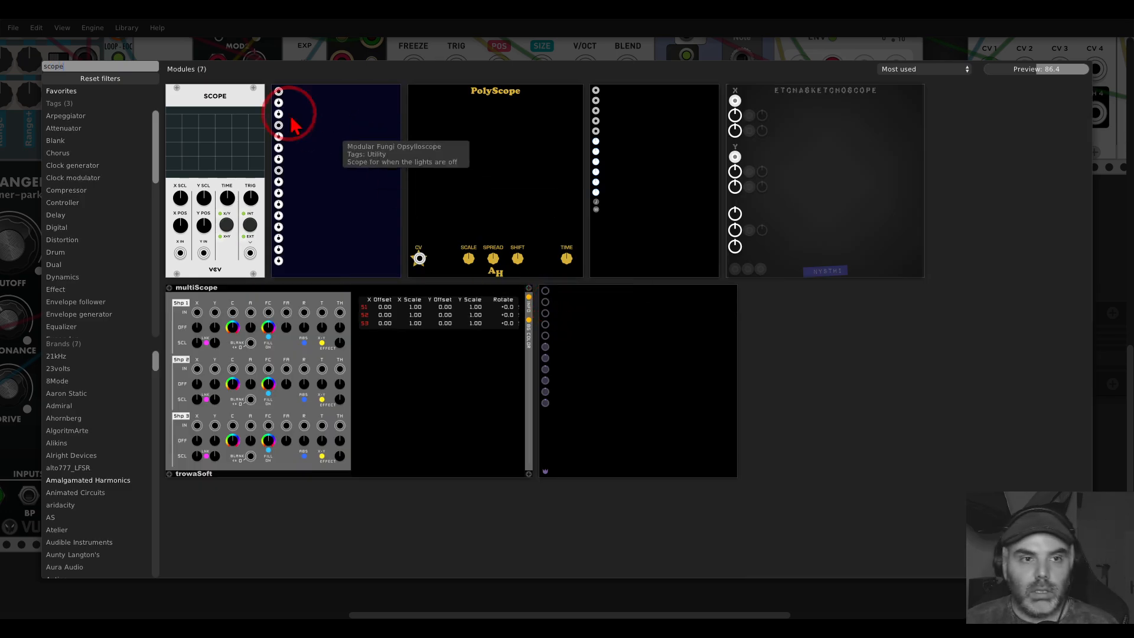
click(248, 112)
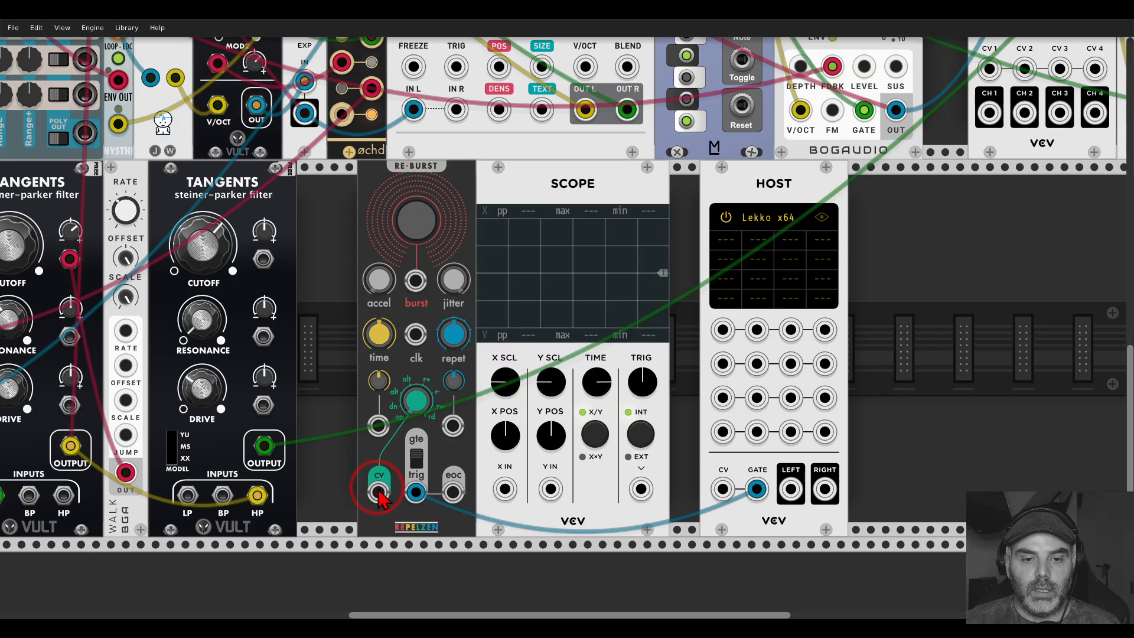
drag(380, 491, 505, 488)
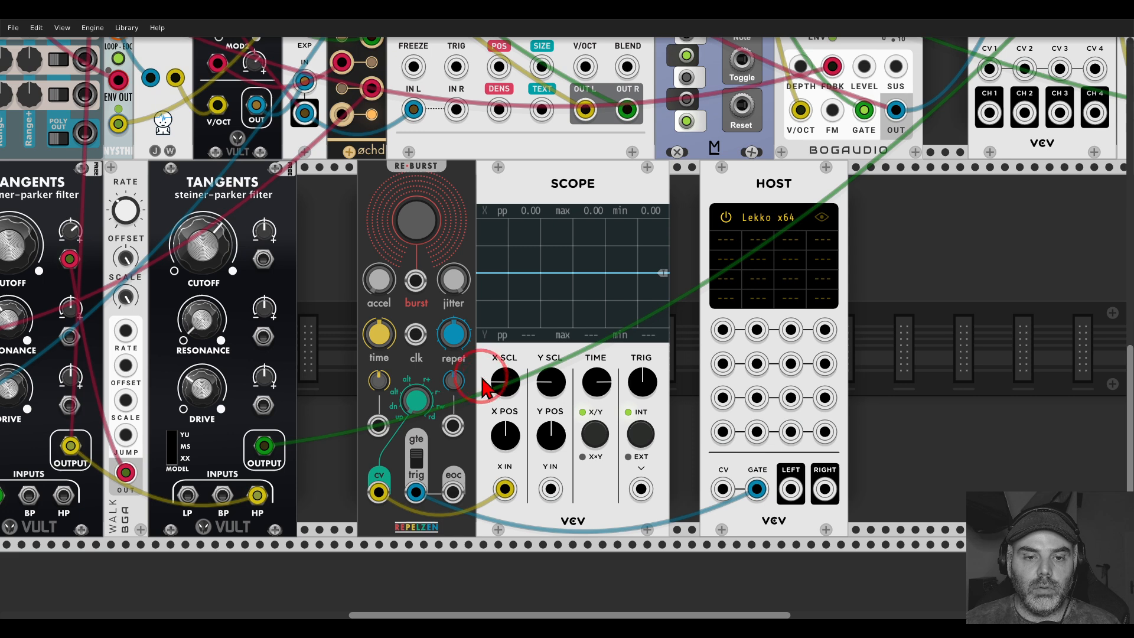
Lengthen the Scope's time range and fire manual bursts on Re-Burst to examine its CV output.
click(600, 383)
mouse_move(602, 386)
mouse_down()
mouse_move(566, 328)
mouse_move(446, 258)
mouse_move(418, 252)
mouse_move(415, 268)
mouse_up()
click(416, 276)
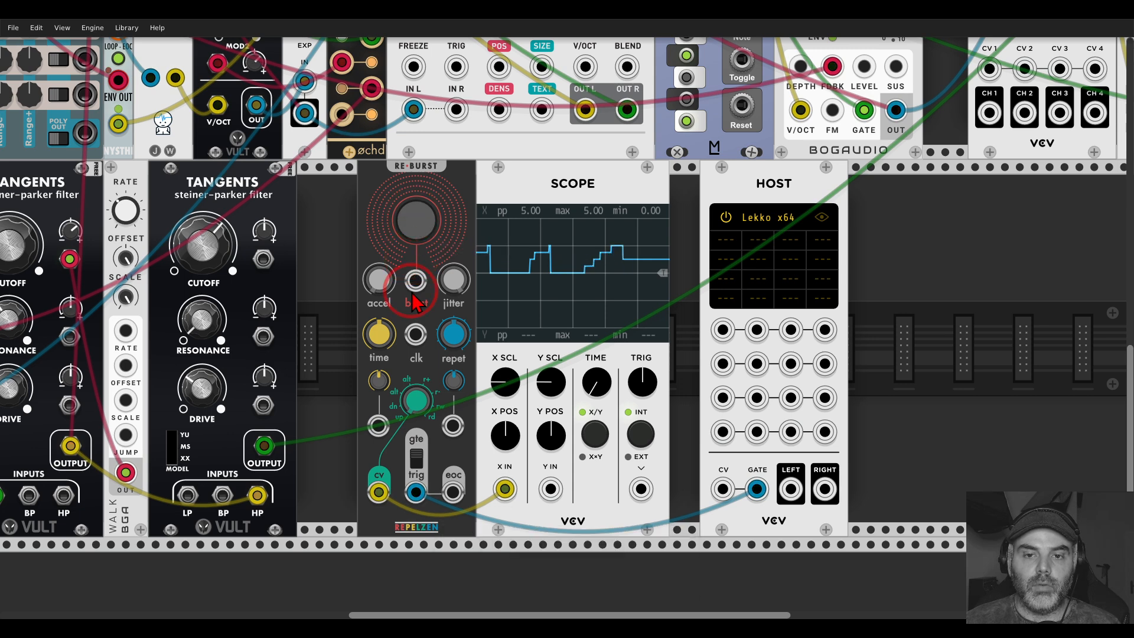
Set Re-Burst's CV mode to 4 and fire several manual bursts to test the output.
click(415, 413)
drag(418, 421, 565, 317)
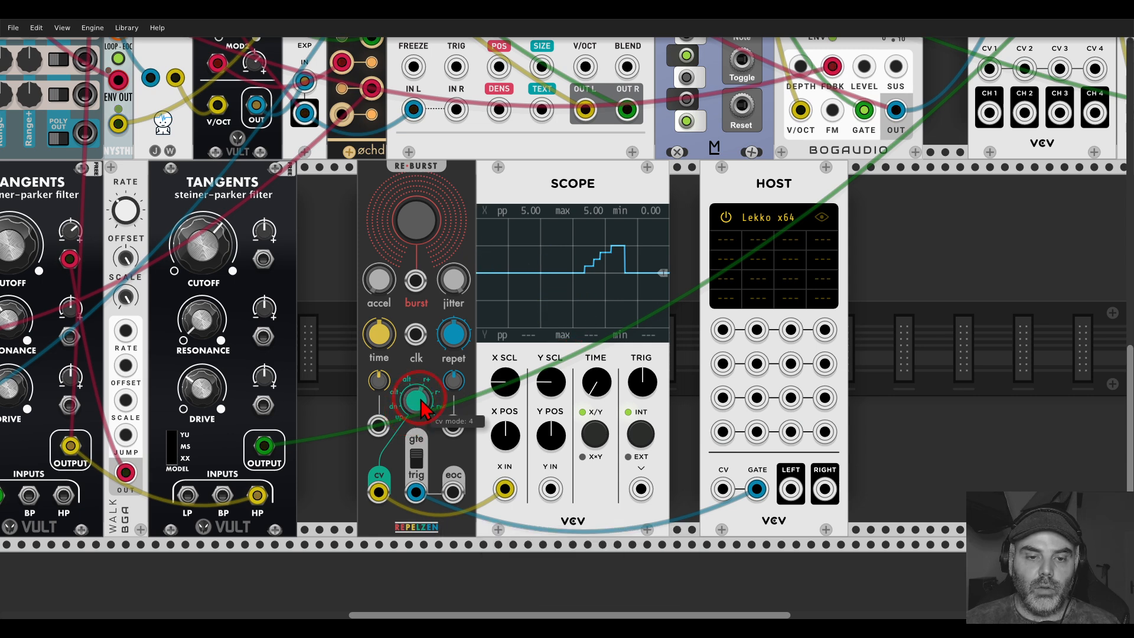
click(419, 223)
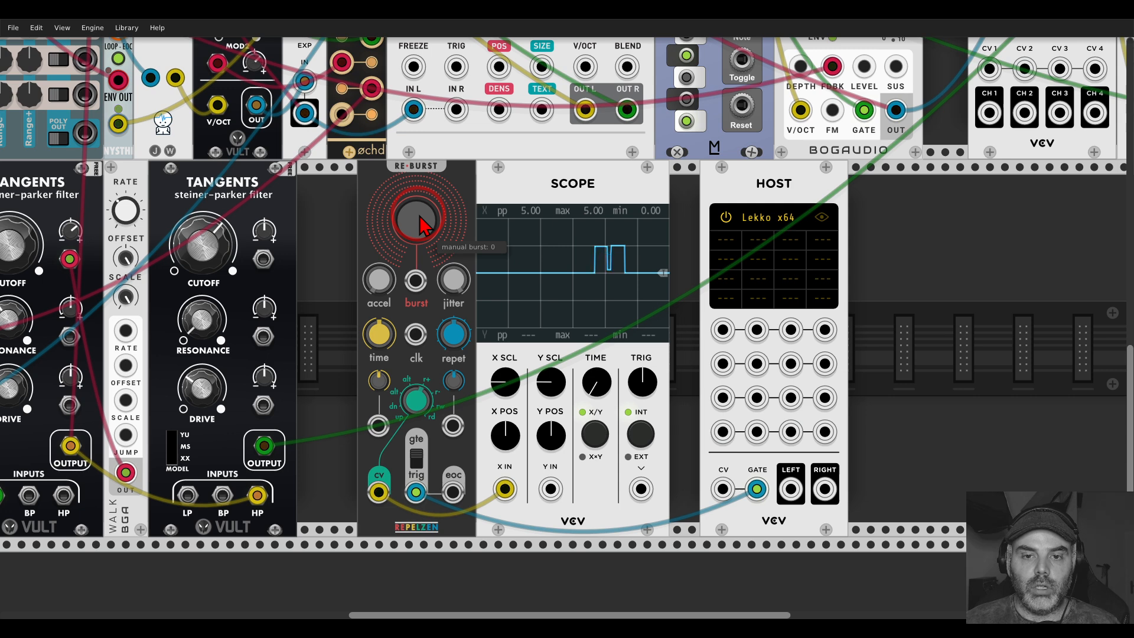
click(419, 224)
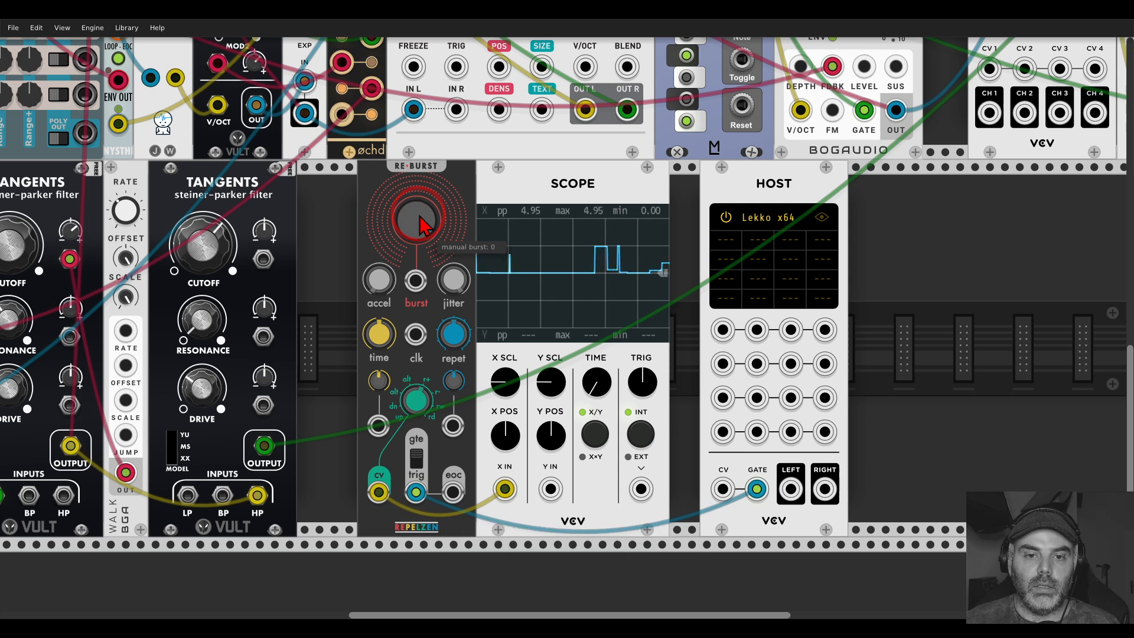
click(420, 223)
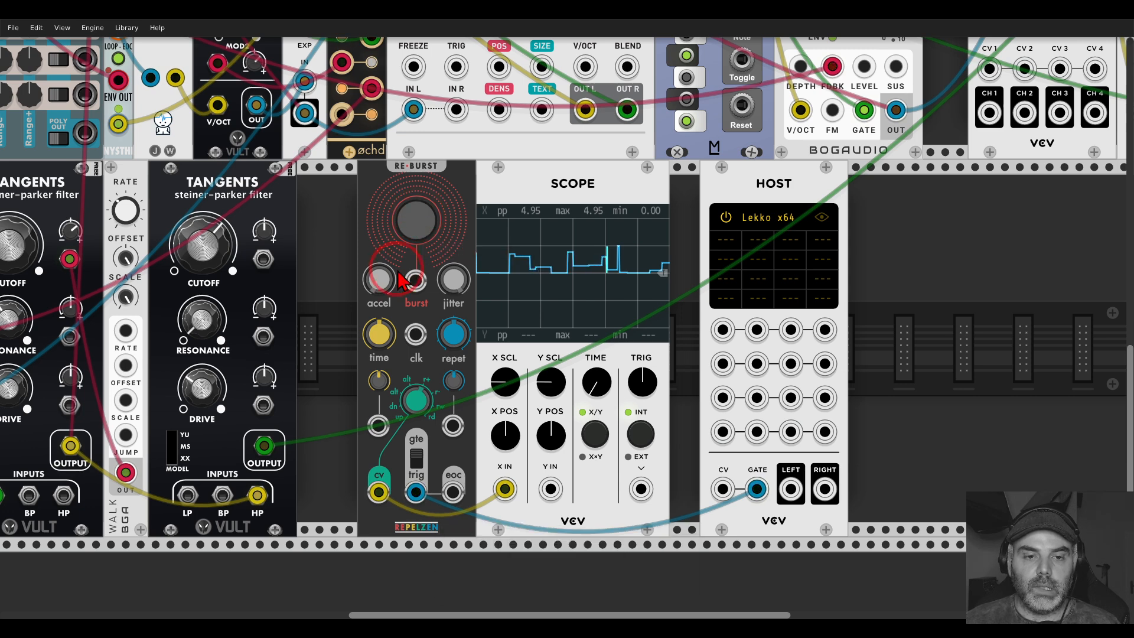
Adjust Re-Burst's time and repetition knobs.
click(381, 342)
mouse_move(381, 342)
mouse_down()
mouse_move(561, 316)
mouse_move(395, 359)
mouse_up()
mouse_move(461, 343)
mouse_down()
mouse_move(561, 317)
mouse_move(464, 345)
mouse_up()
Move Re-Burst directly against the second Tangents and delete the Scope module.
drag(451, 172, 384, 188)
right_click(518, 192)
click(531, 290)
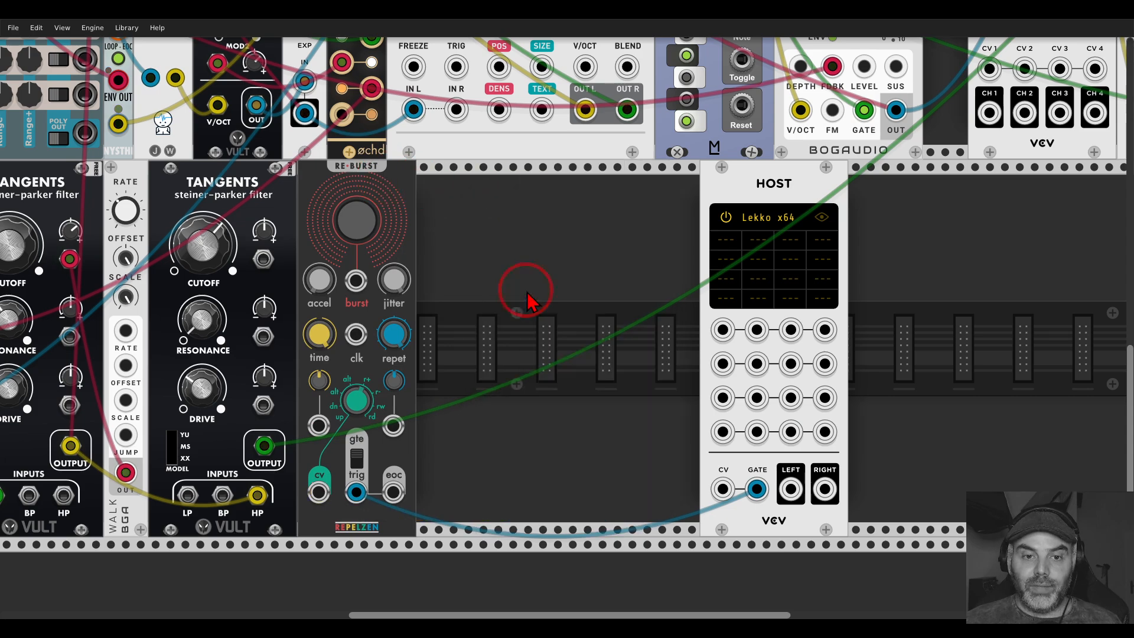
Add a VCV VCA-1 beside Re-Burst and patch Re-Burst's CV output to the VCA's input.
right_click(523, 293)
text(vca)
click(177, 104)
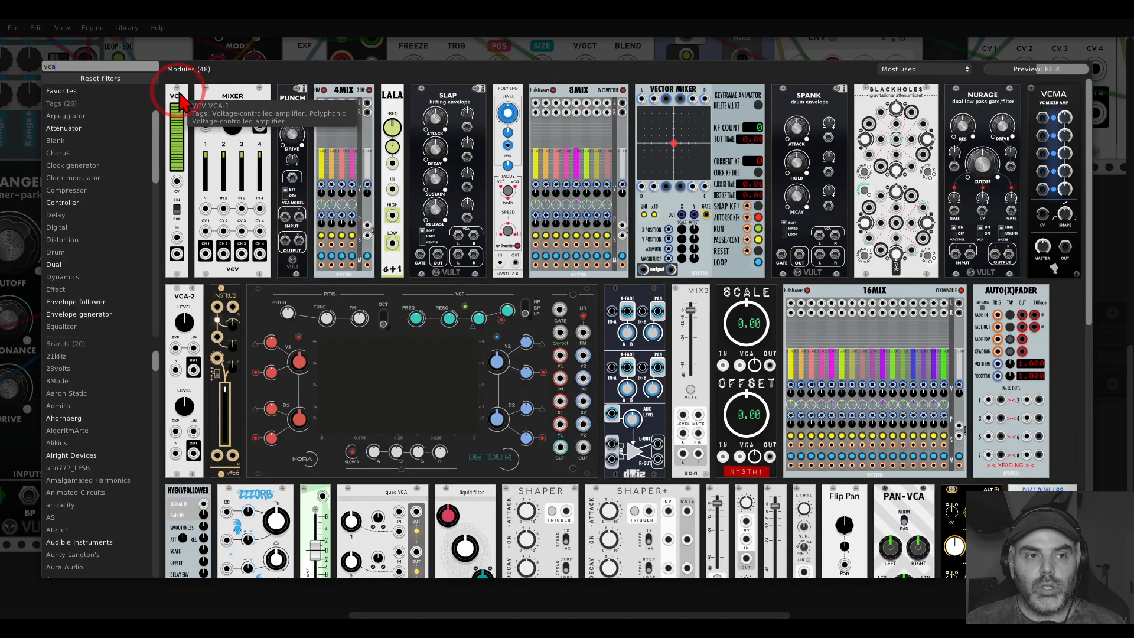
drag(319, 496, 438, 458)
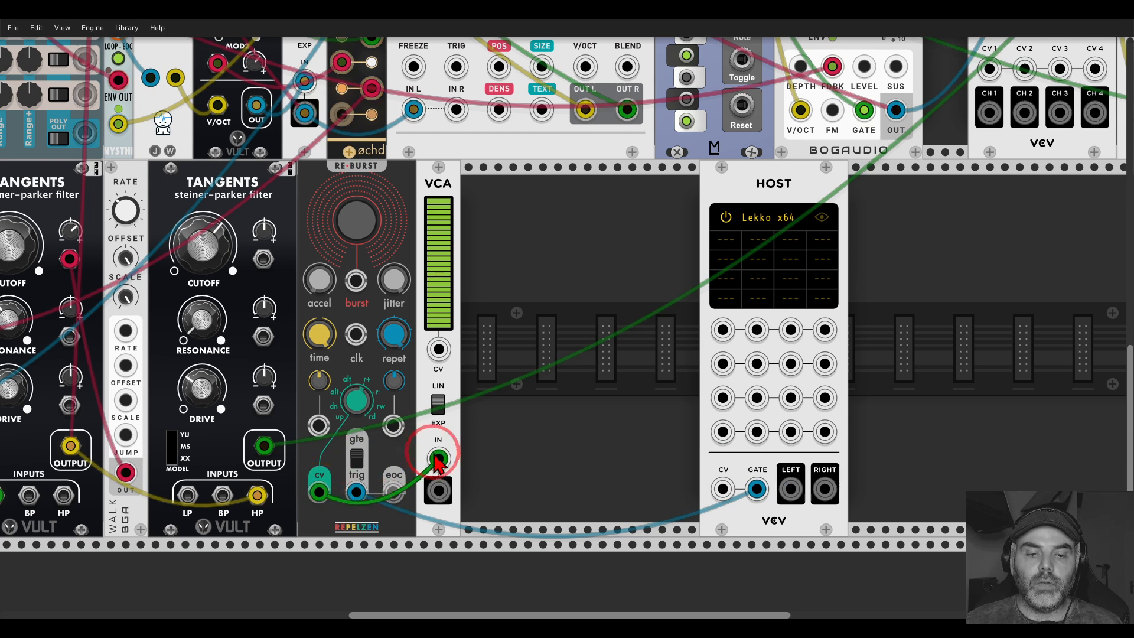
Set the VCA's level to 20% and add another Quantizer directly beside it.
right_click(448, 285)
drag(447, 289, 449, 290)
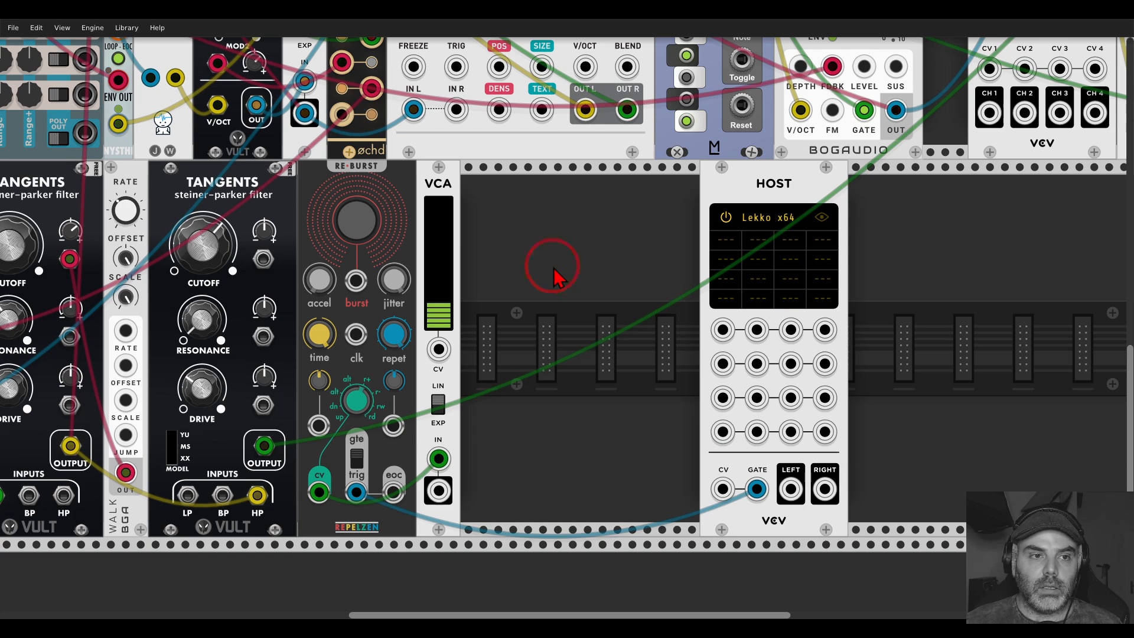
drag(352, 193, 793, 322)
drag(283, 245, 893, 432)
drag(1037, 388, 565, 354)
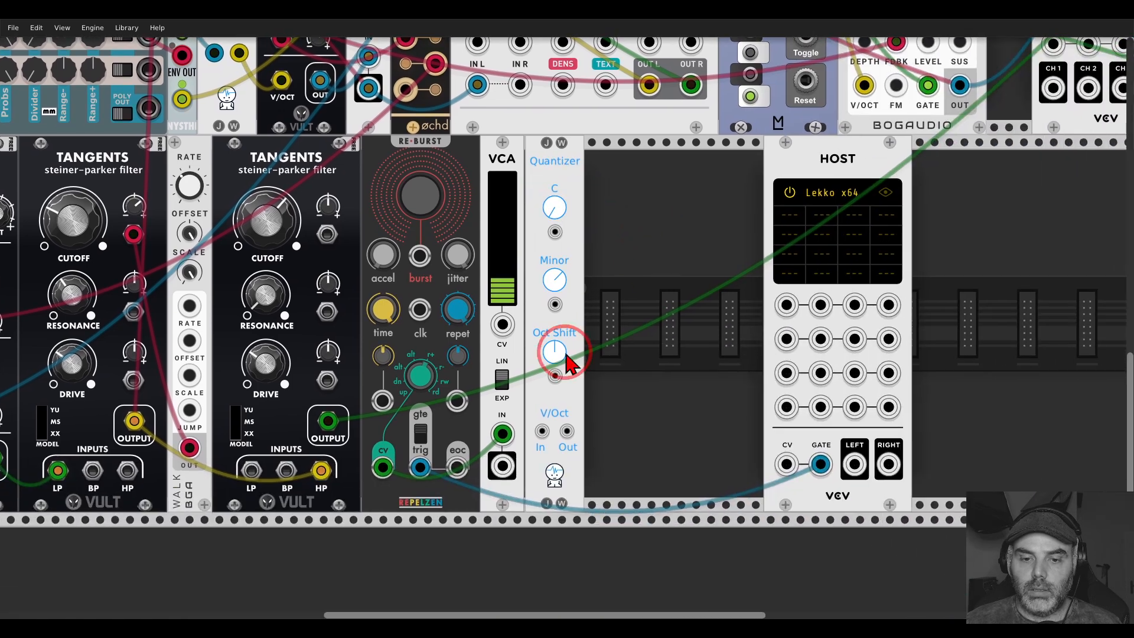
Patch the VCA's output through the new Quantizer to HOST's CV input, and move HOST against the Quantizer.
drag(502, 466, 541, 430)
drag(566, 430, 787, 463)
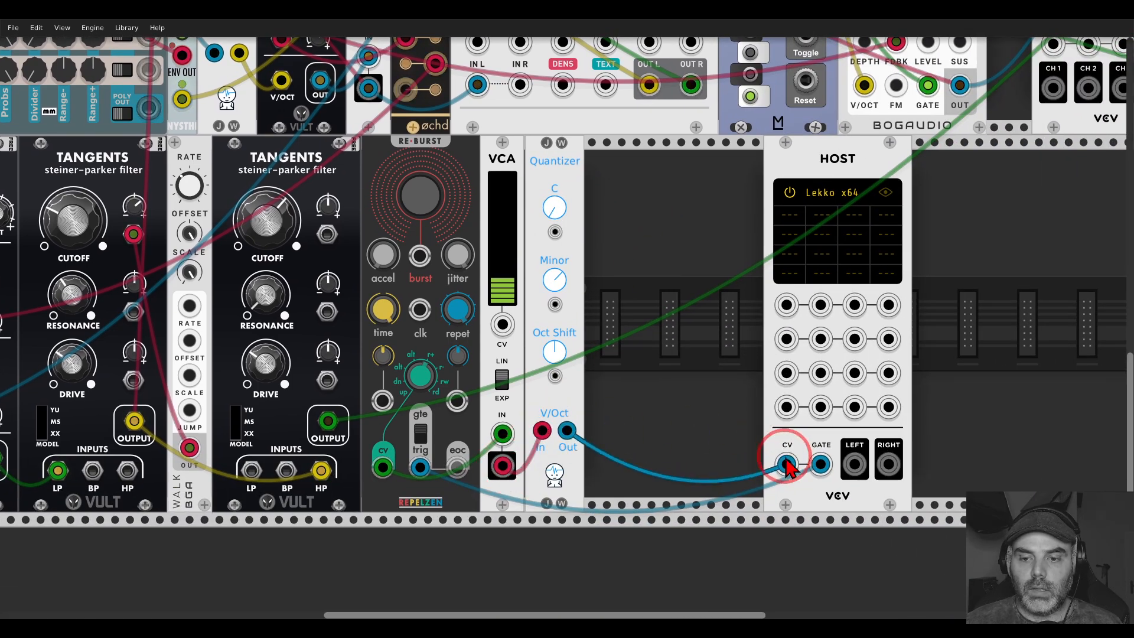
drag(788, 170, 610, 170)
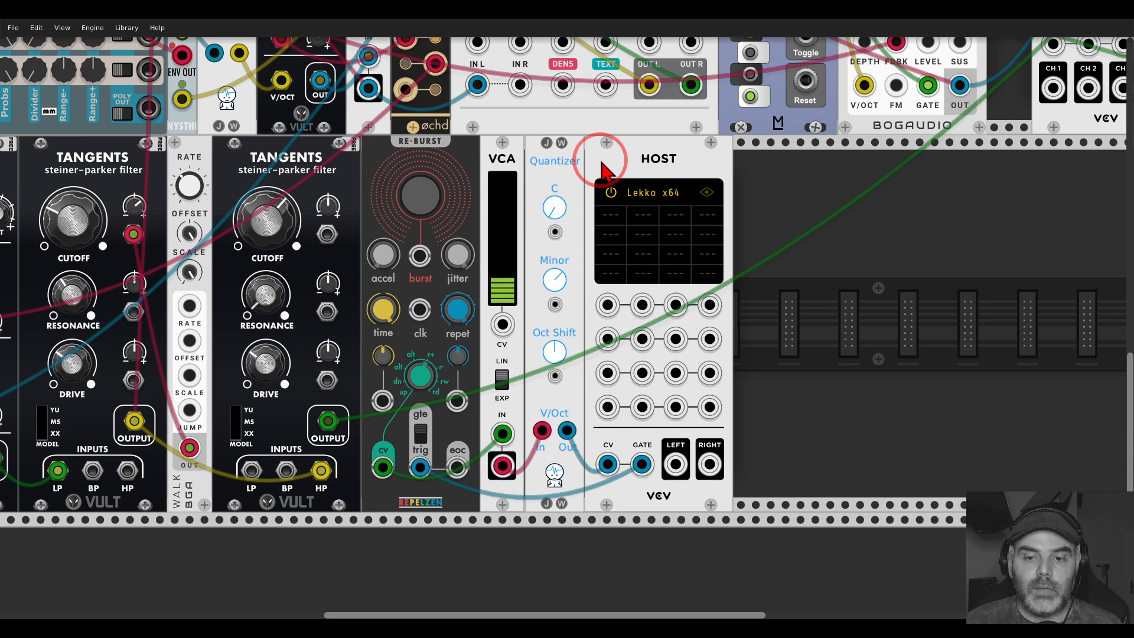
Patch HOST's left and right outputs to the stereo inputs of MixMaster track 6.
scroll(602, 168, down, 3)
scroll(724, 319, up, 3)
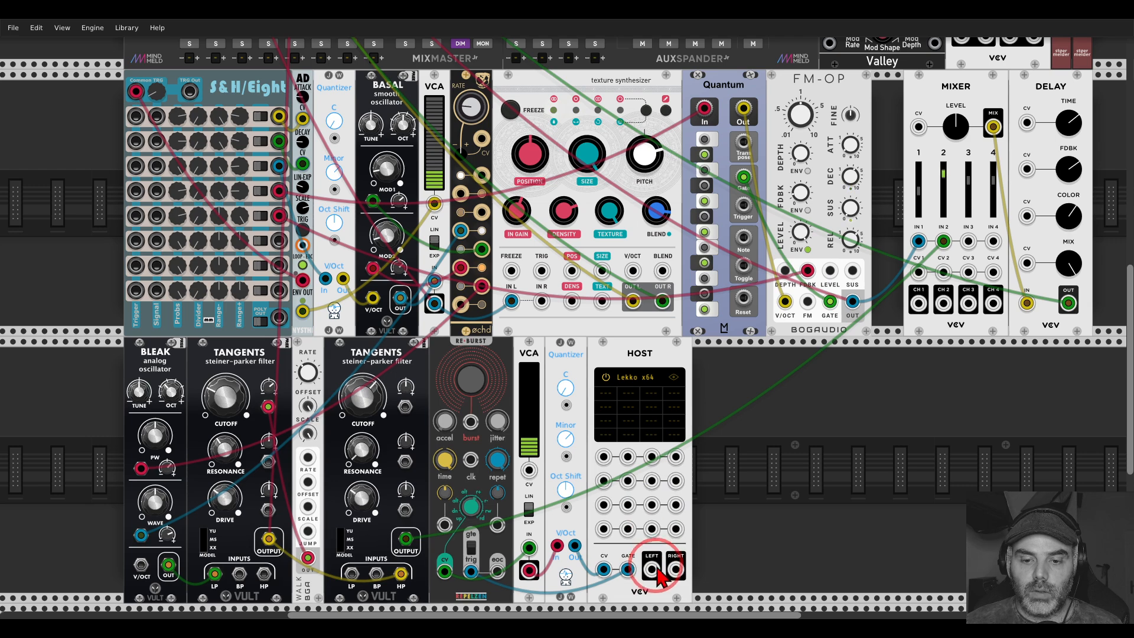
drag(652, 564, 677, 550)
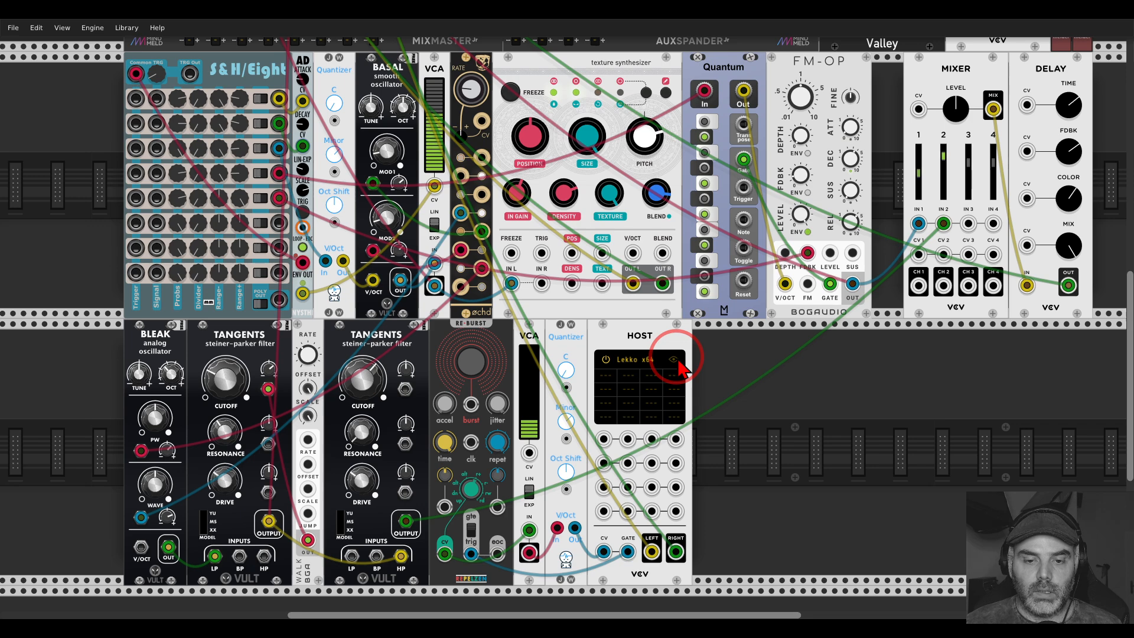
Solo MixMaster track 6 and raise its gain adjustment to about 8.4 dB.
scroll(461, 330, up, 5)
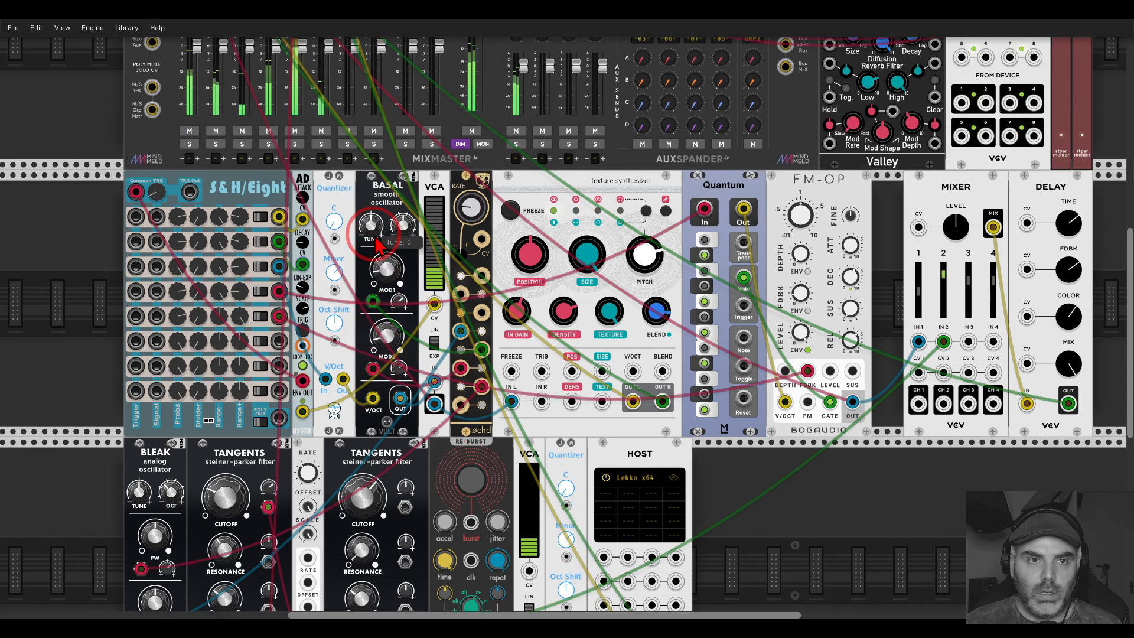
click(320, 203)
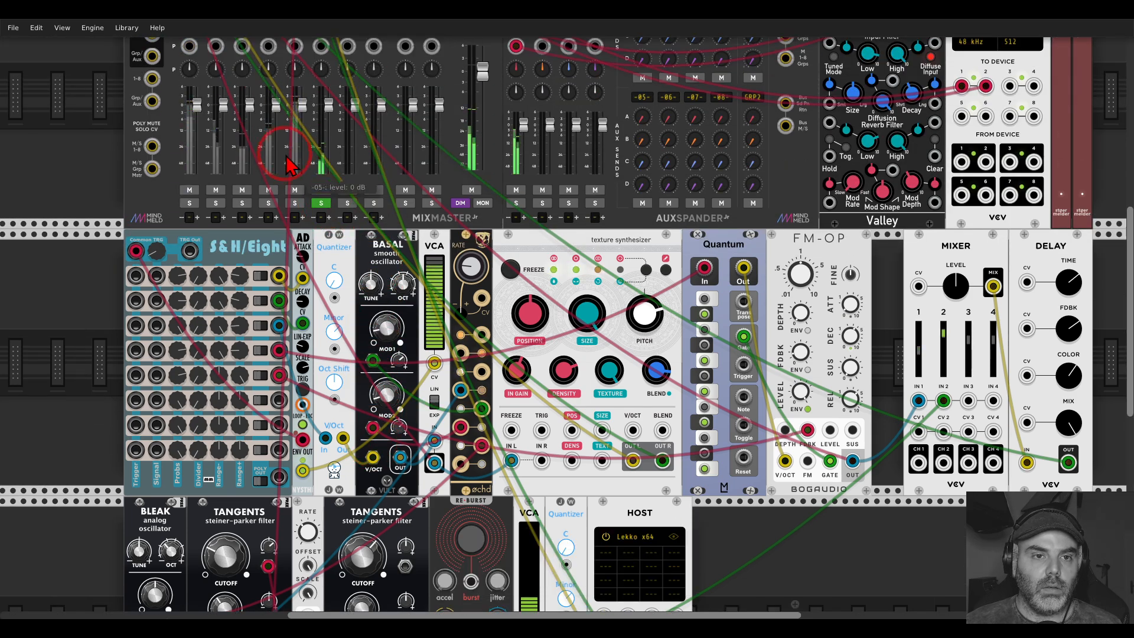
scroll(301, 159, up, 6)
right_click(297, 209)
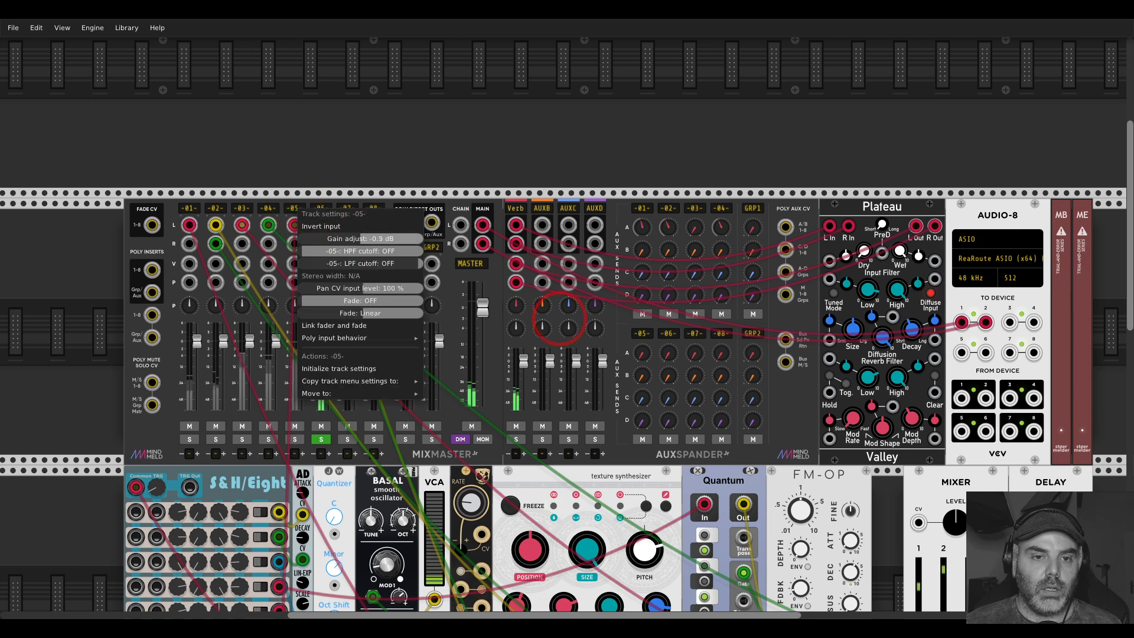
right_click(322, 200)
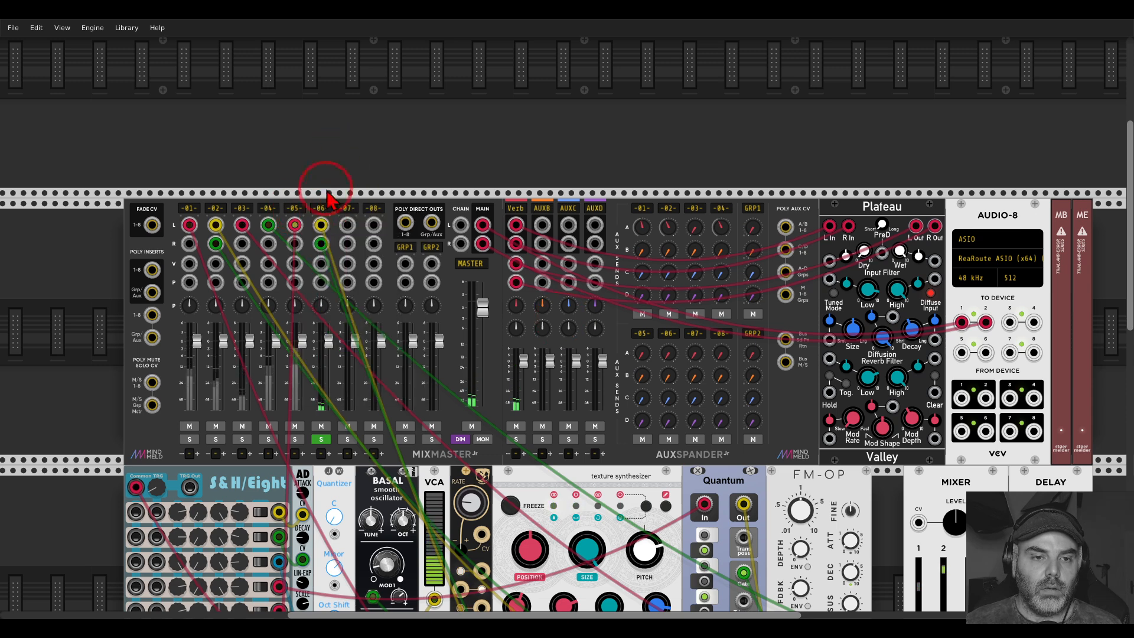
right_click(322, 204)
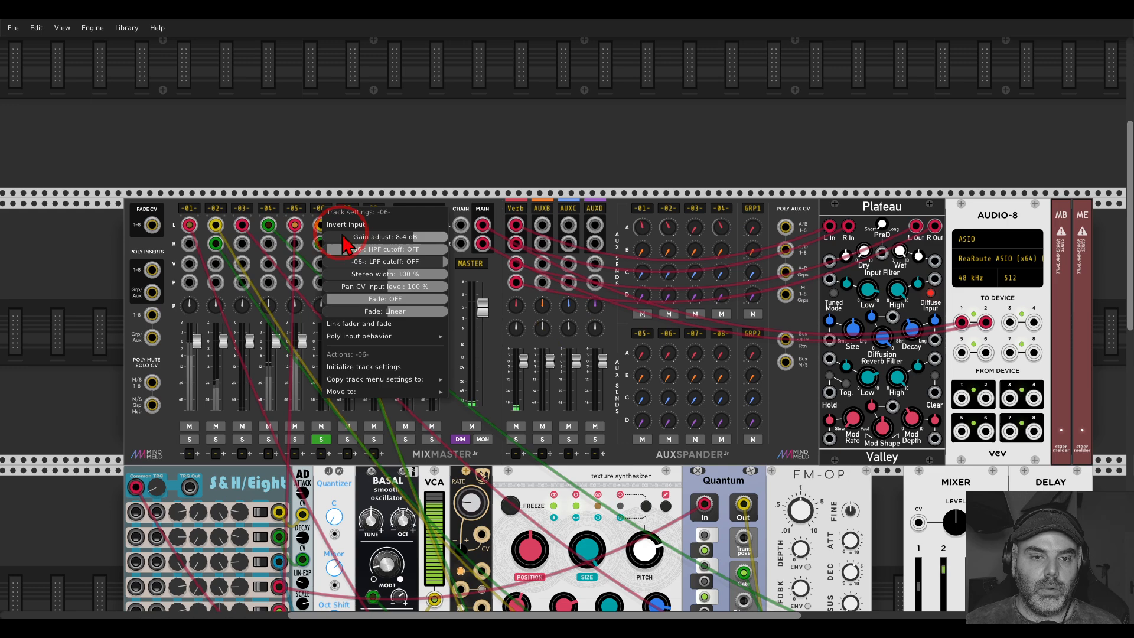
click(568, 328)
Fire manual bursts on Re-Burst to audition the Lekko piano.
scroll(566, 329, down, 10)
scroll(568, 334, down, 1)
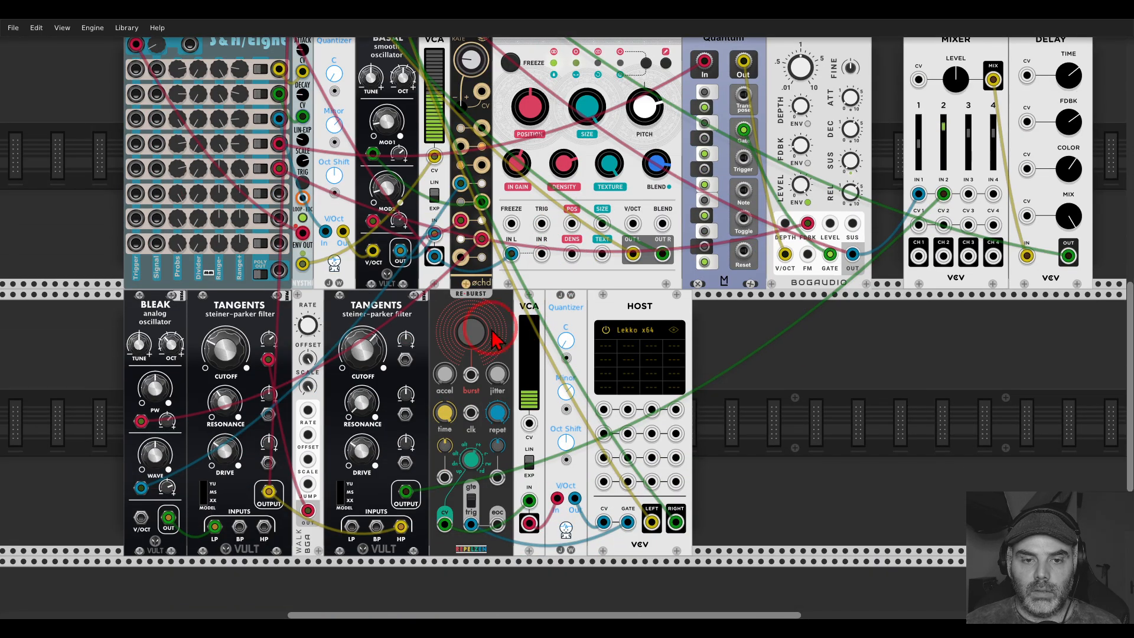
click(477, 341)
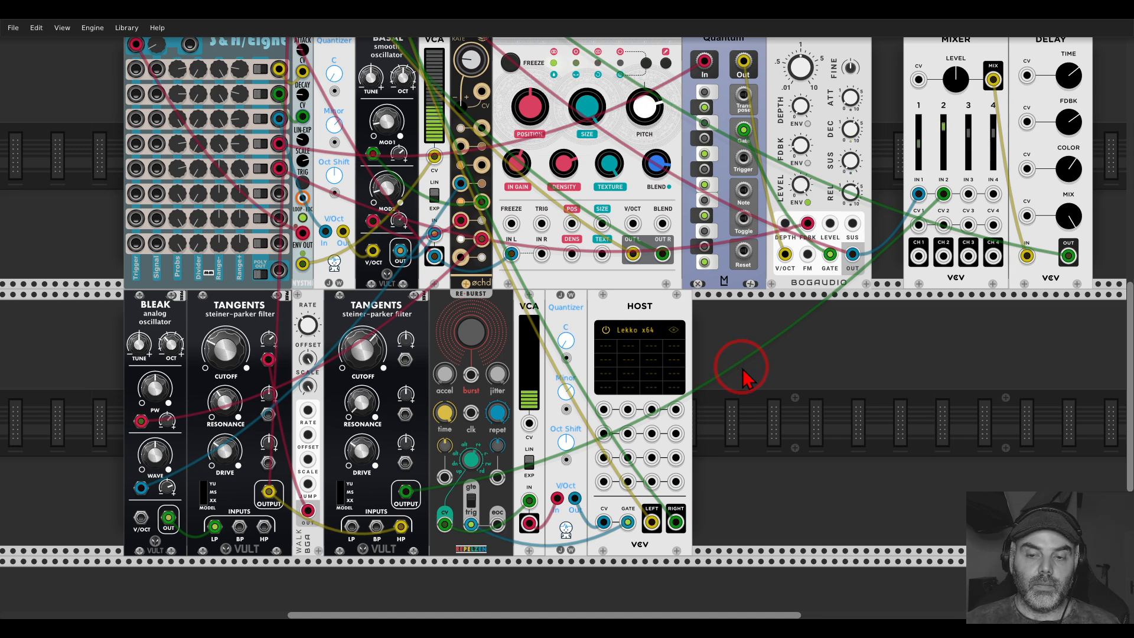
drag(743, 369, 709, 341)
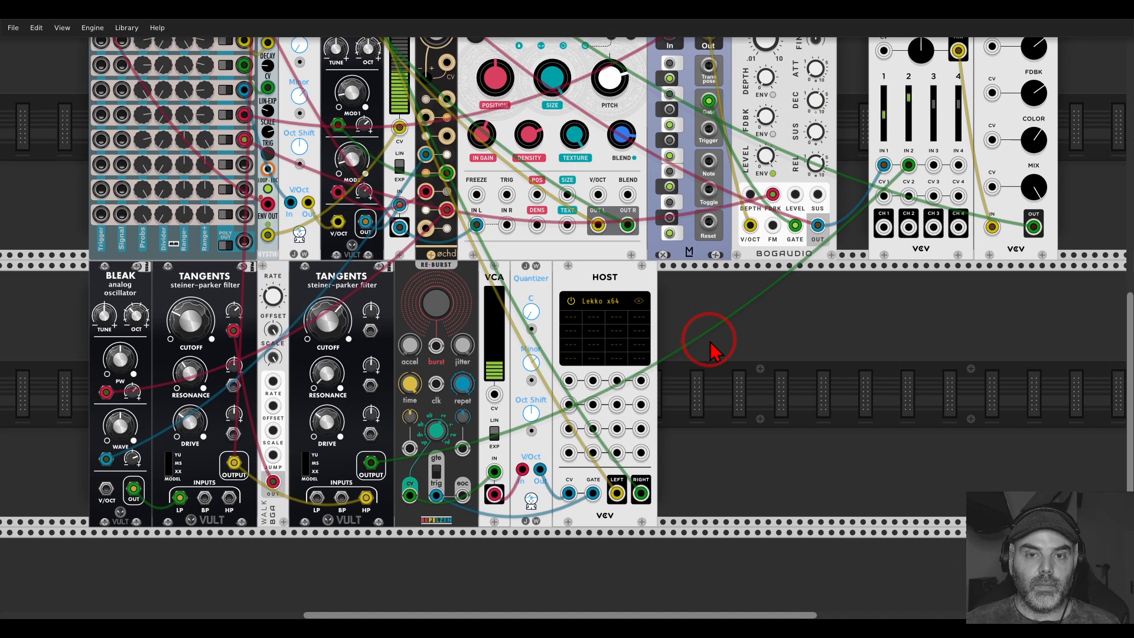
click(437, 308)
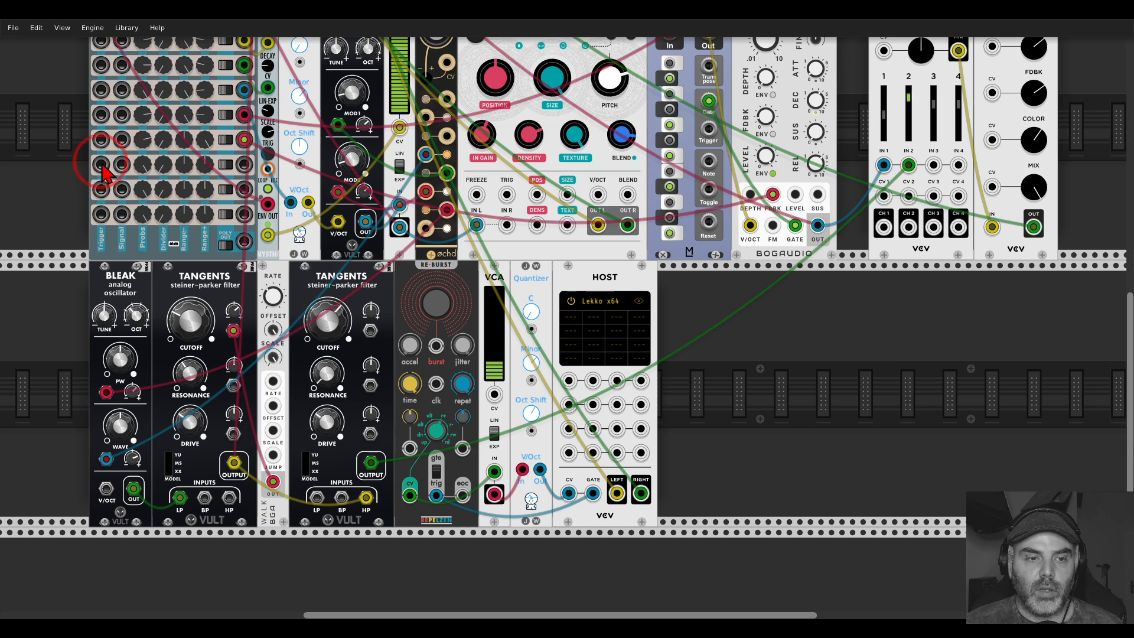
Patch Re-Burst's trigger output to the sixth trigger input of S&H/Eight and adjust that row's range.
drag(101, 166, 435, 495)
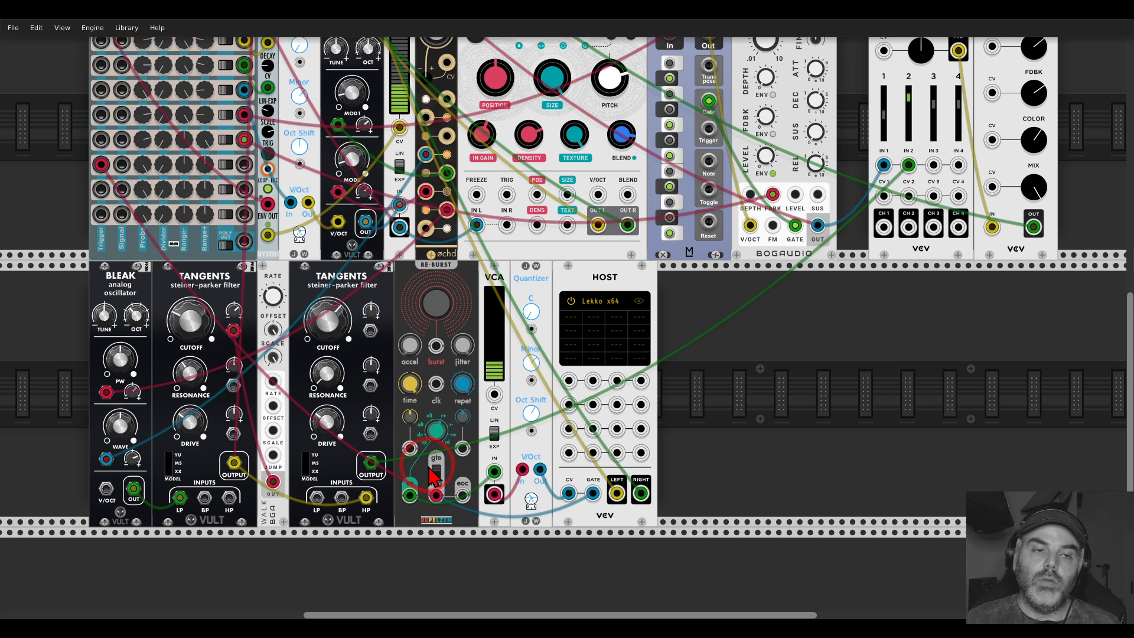
scroll(177, 164, up, 3)
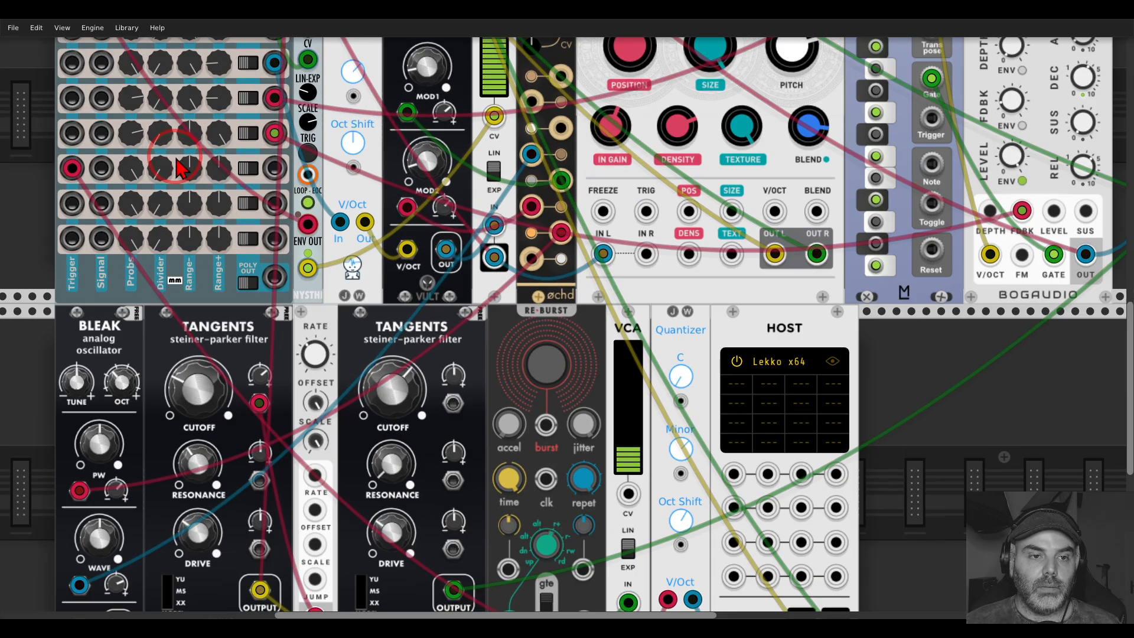
mouse_move(191, 175)
drag(190, 175, 223, 189)
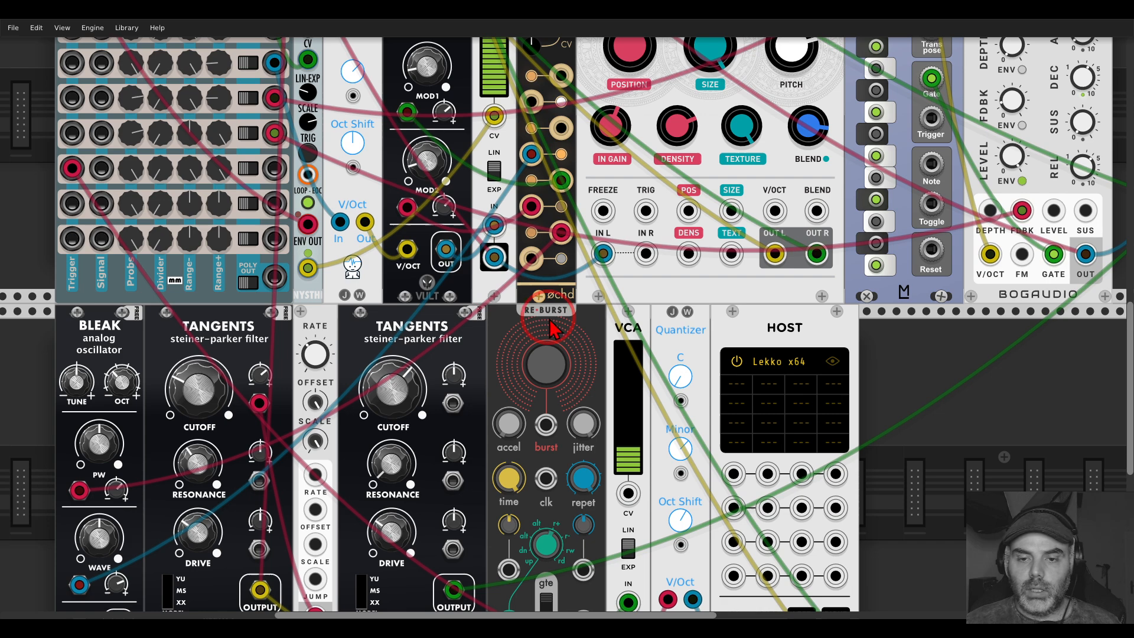
scroll(671, 299, down, 3)
scroll(671, 299, right, 3)
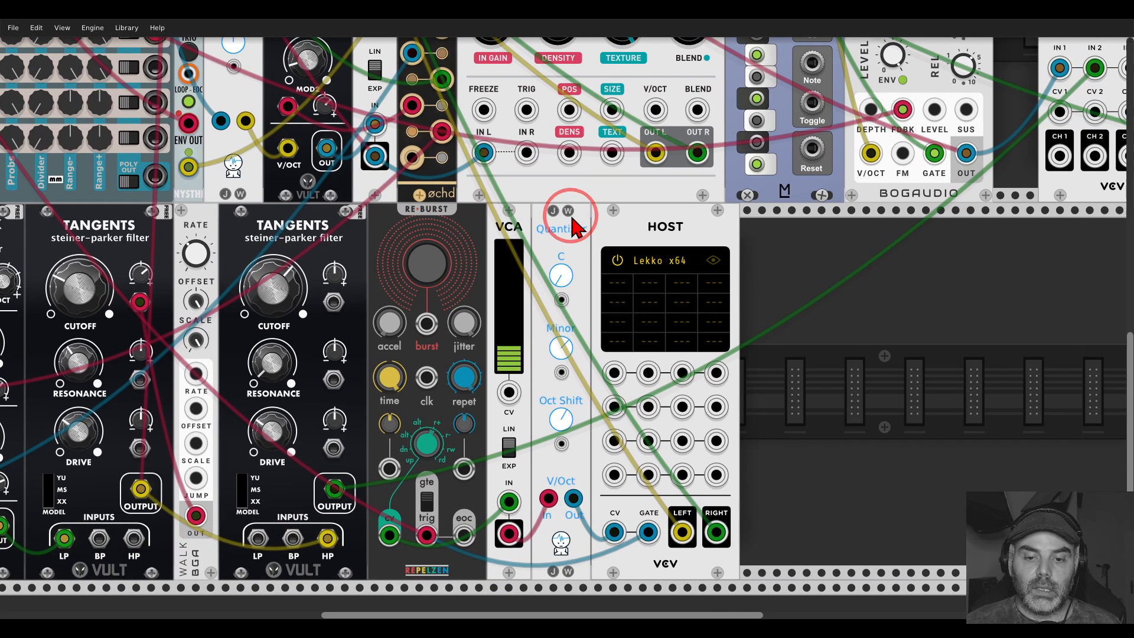
click(616, 292)
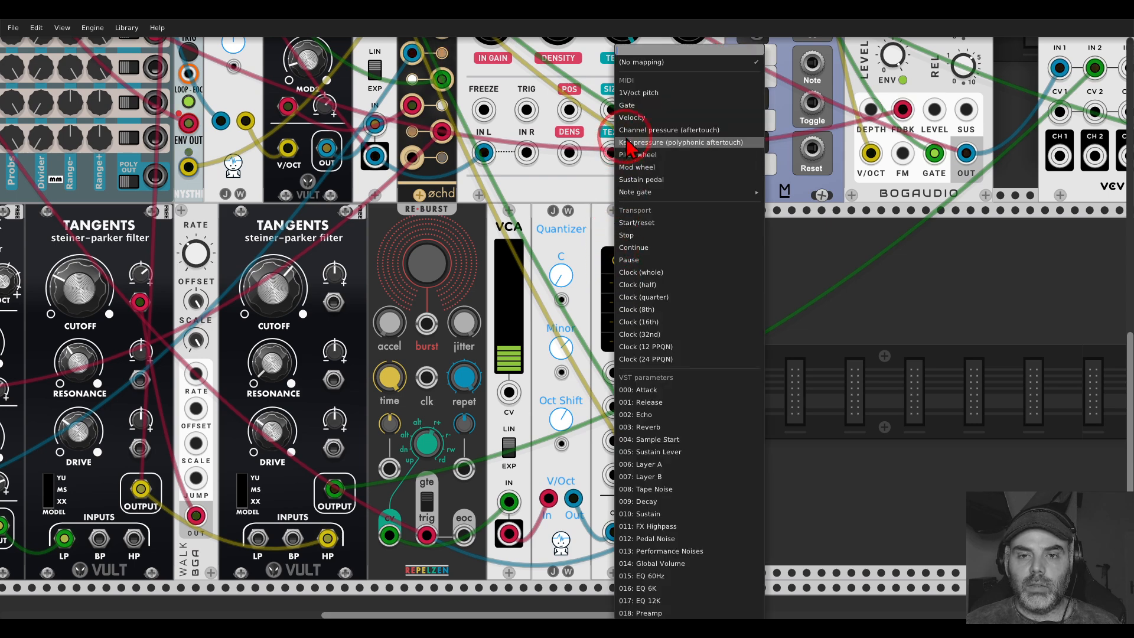
click(655, 118)
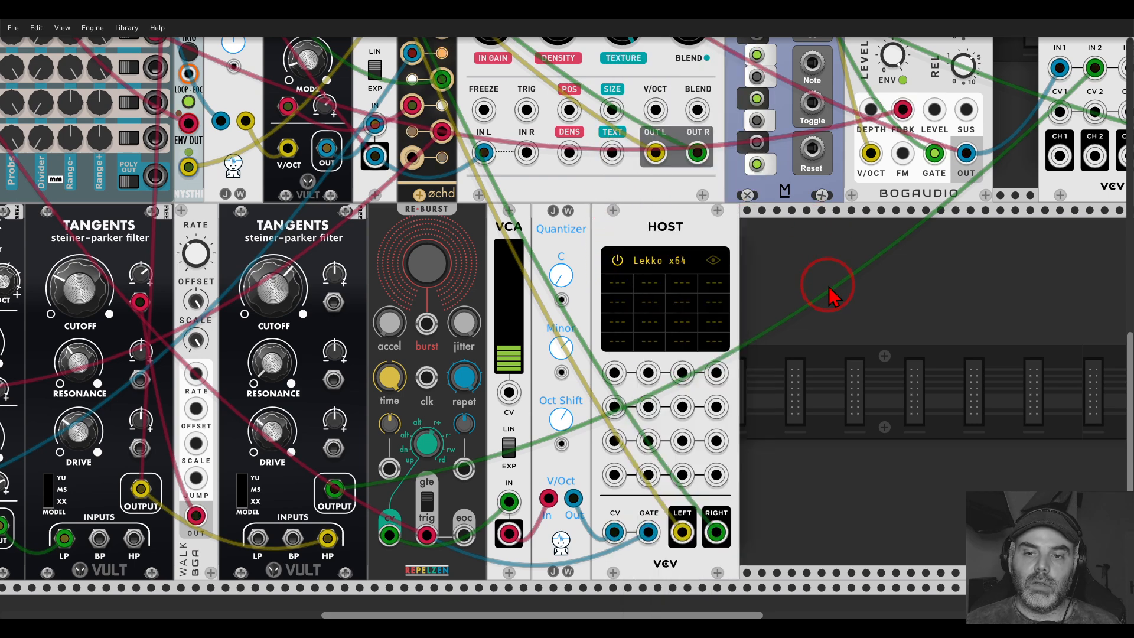
Add a Vult Punch VCA beside HOST and route HOST's left and right outputs through it to the mixer.
right_click(825, 354)
text(pun)
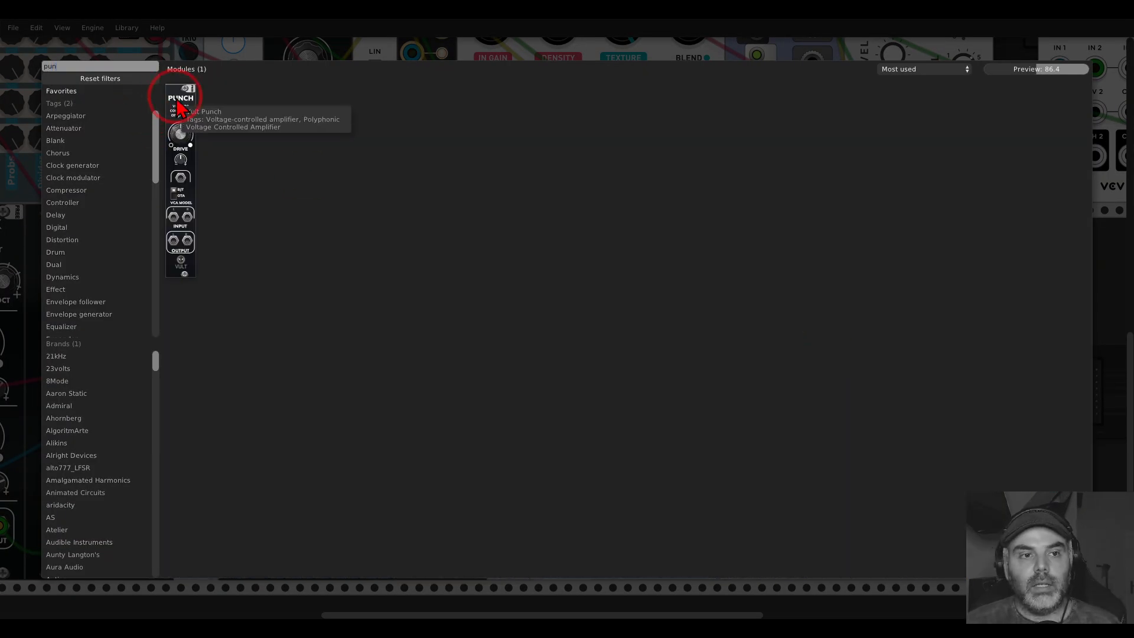
click(187, 136)
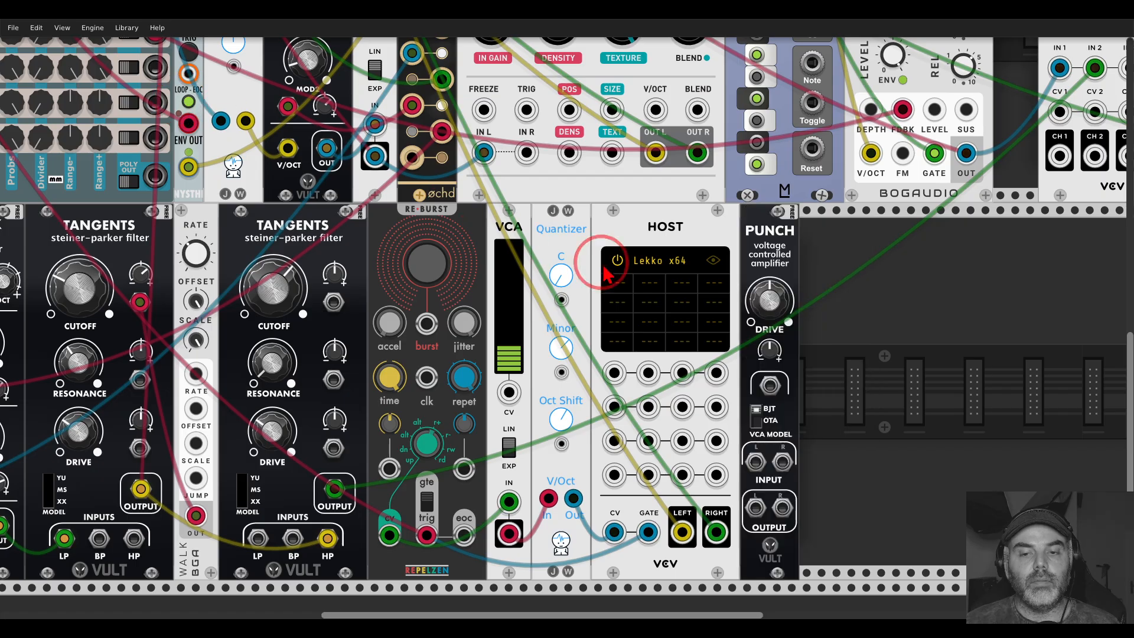
drag(716, 532, 756, 508)
drag(682, 532, 717, 520)
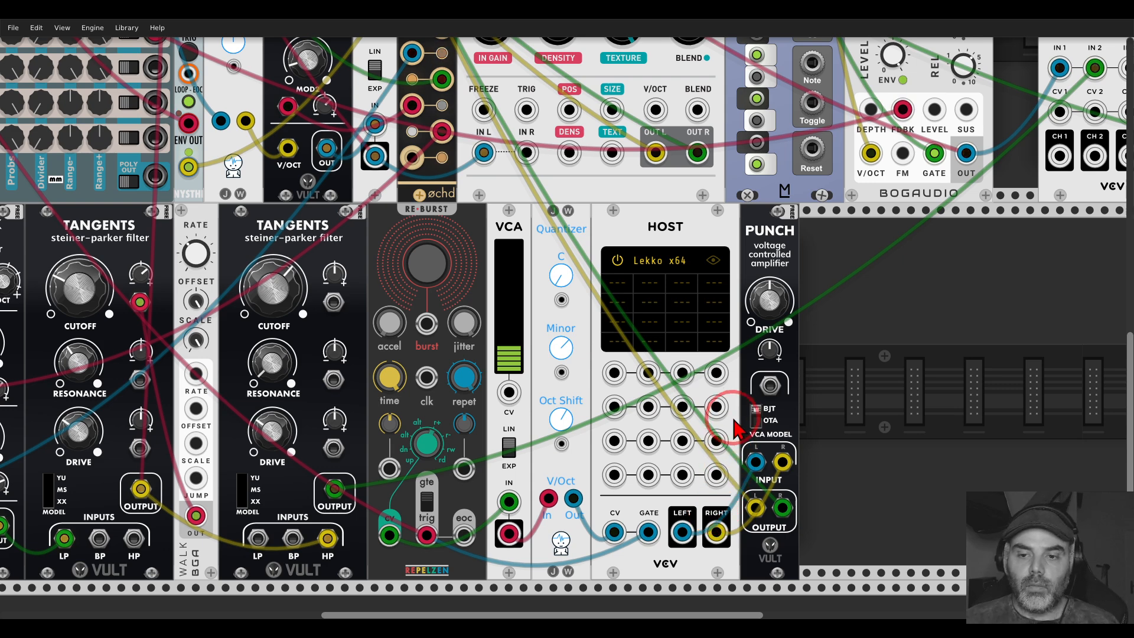
Patch S&H/Eight's sixth output to Punch's CV input and fire a manual burst on Re-Burst.
click(769, 384)
drag(767, 387, 244, 112)
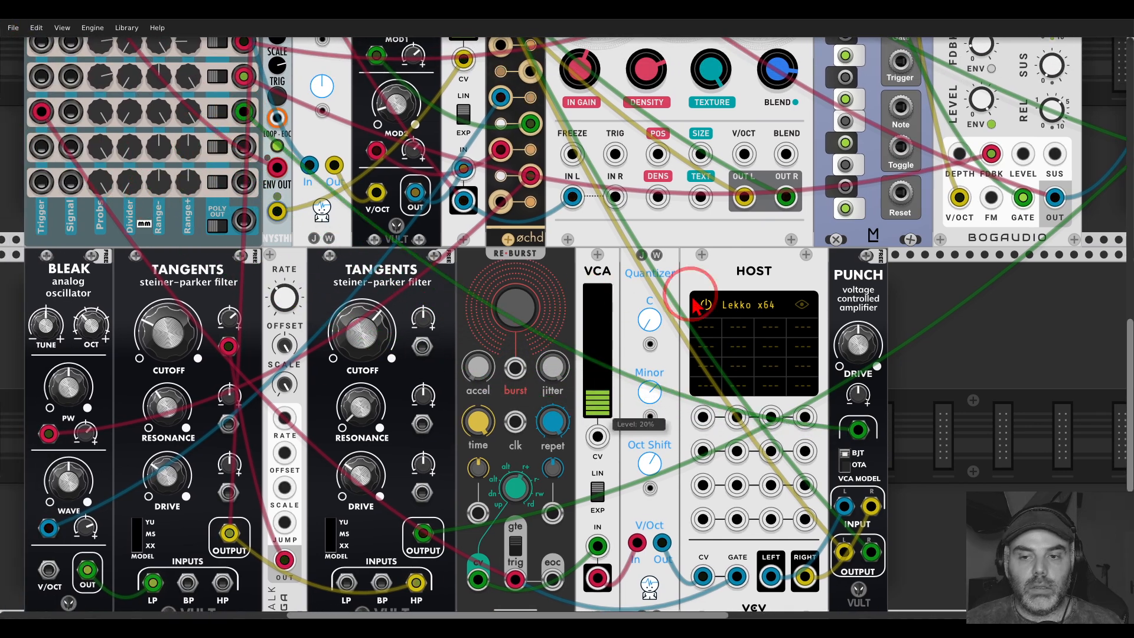
ctrl+scroll(718, 290, down, 2)
click(560, 321)
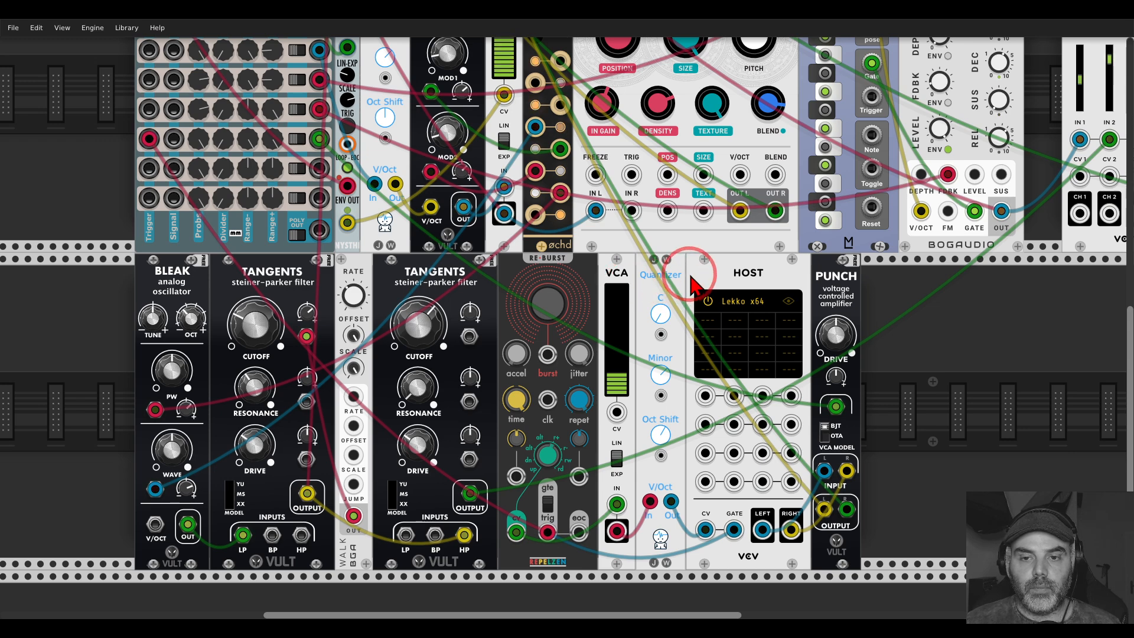
Map HOST's first parameter slot to Velocity and patch S&H/Eight's sixth output to its input.
scroll(638, 286, right, 2)
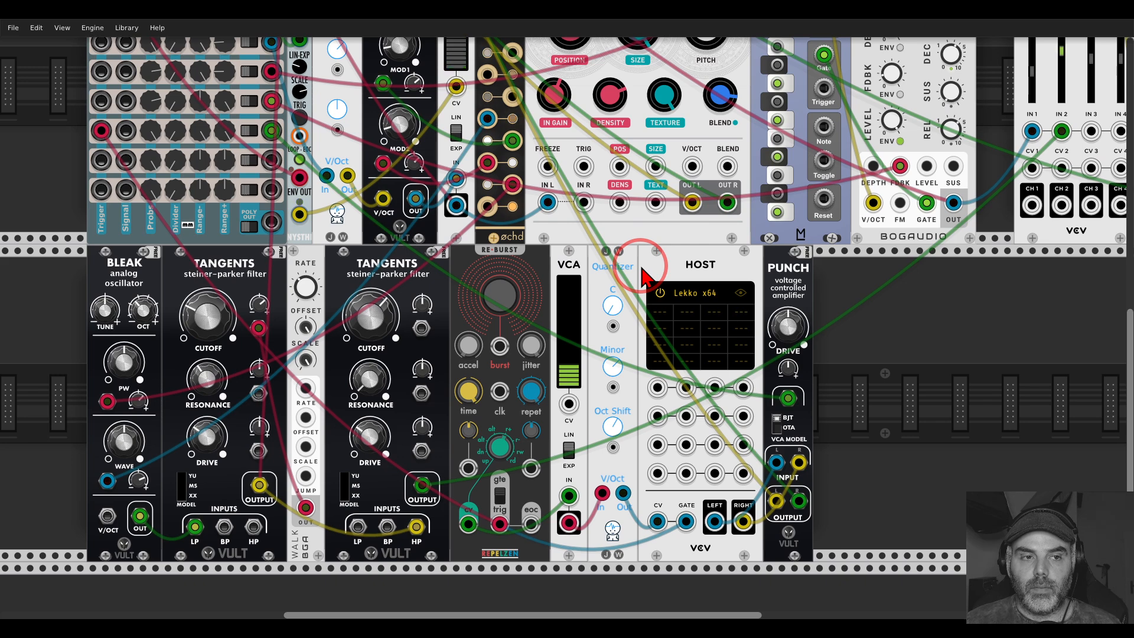
click(662, 315)
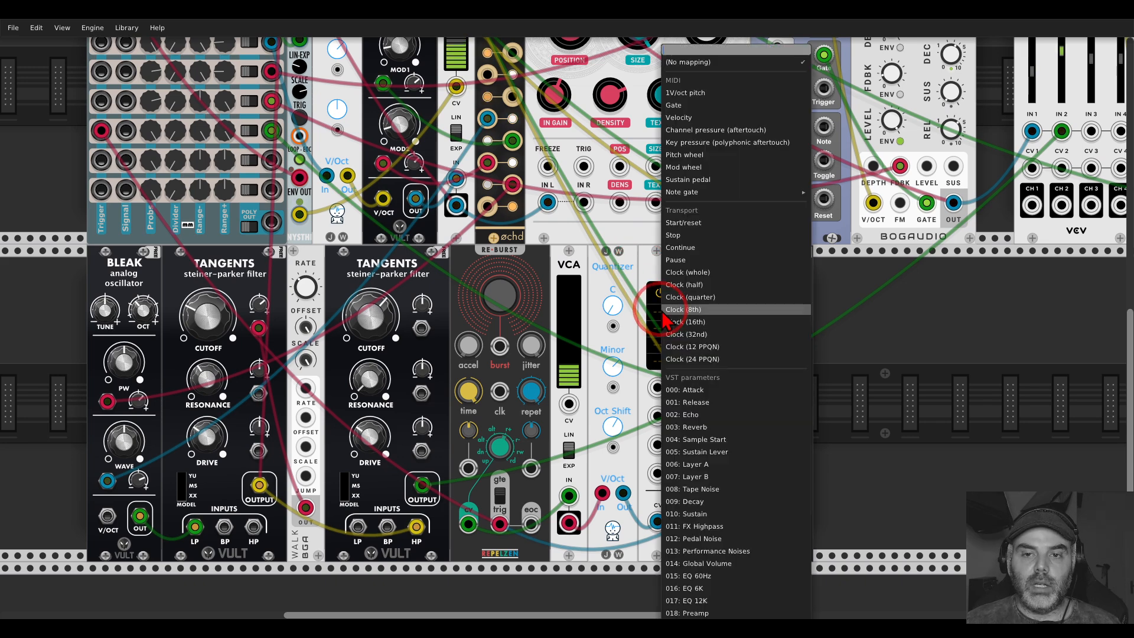
click(676, 117)
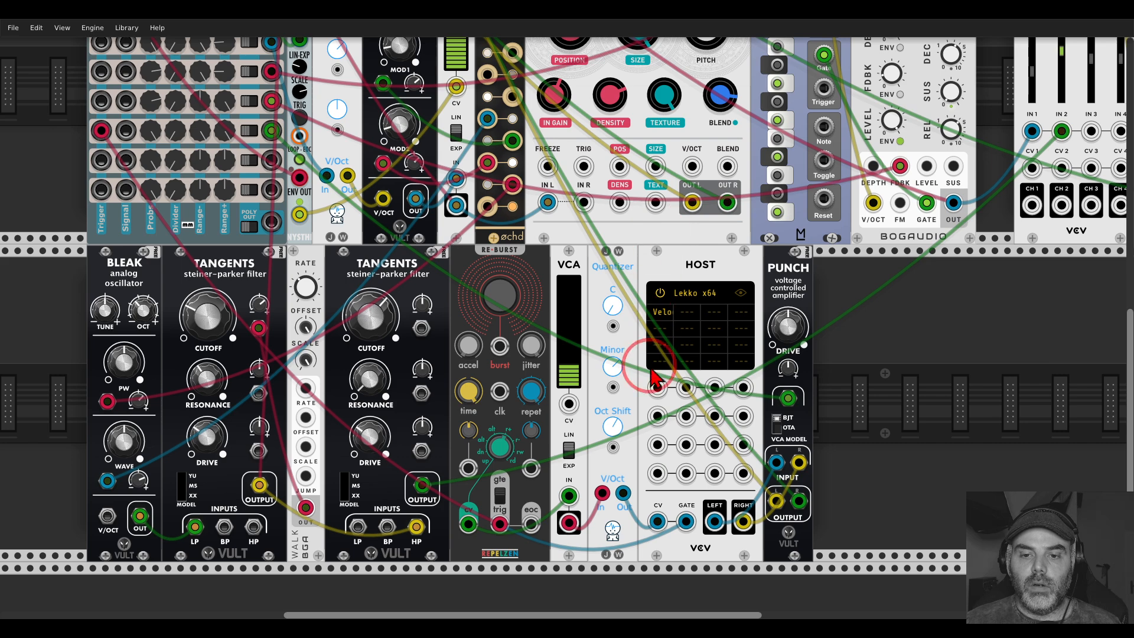
drag(656, 387, 271, 131)
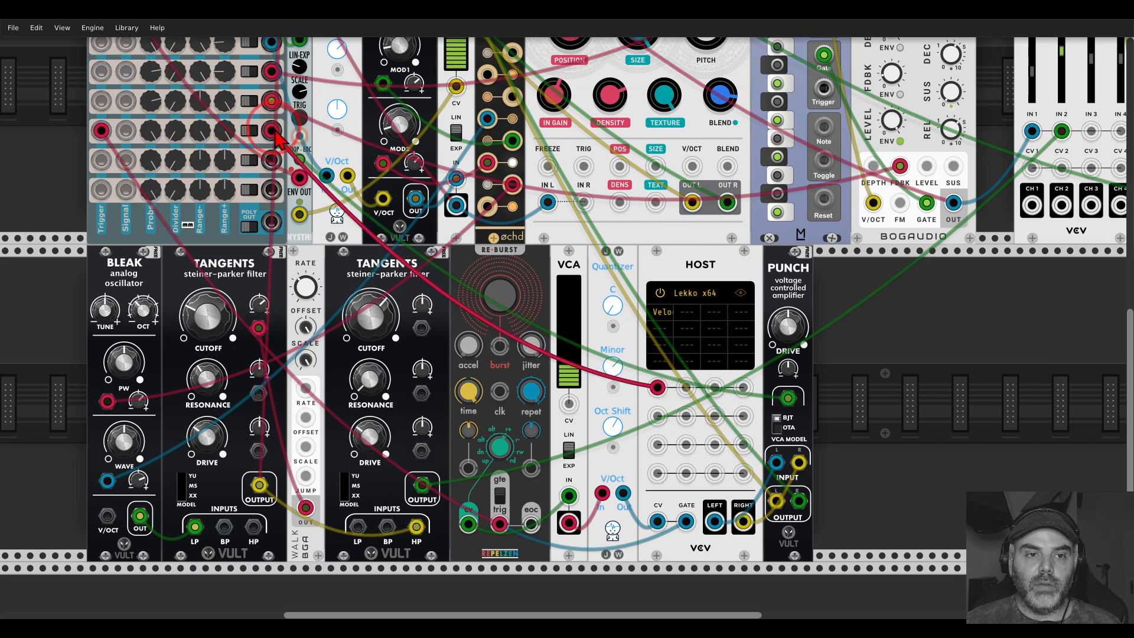
Fire a manual burst on Re-Burst to test the velocity and set Punch's drive to about 0.74.
click(564, 321)
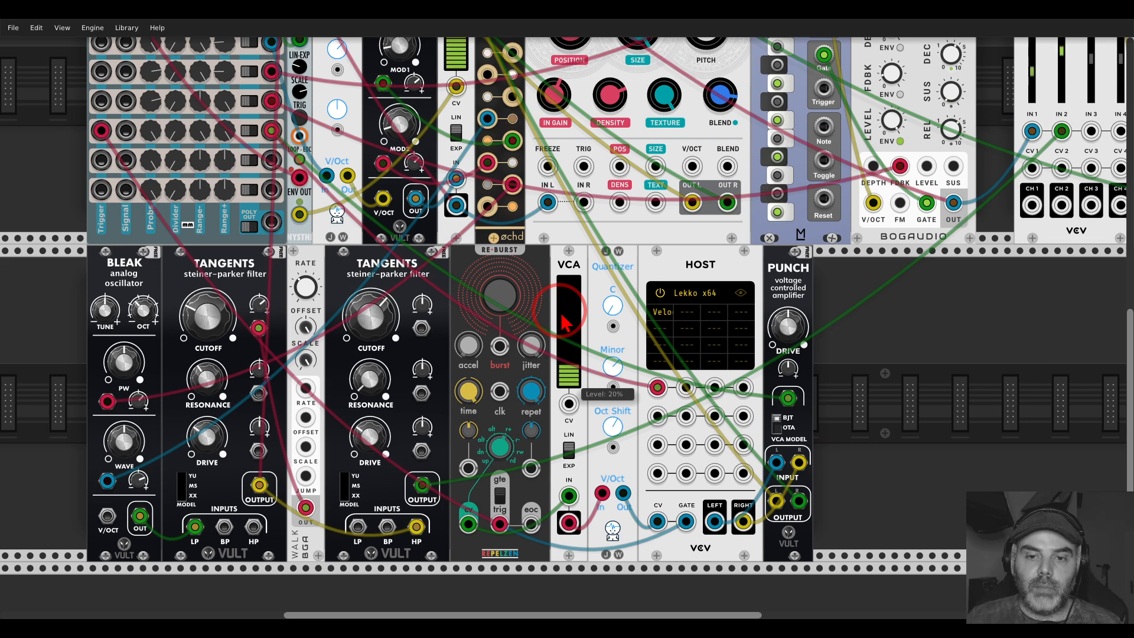
click(509, 297)
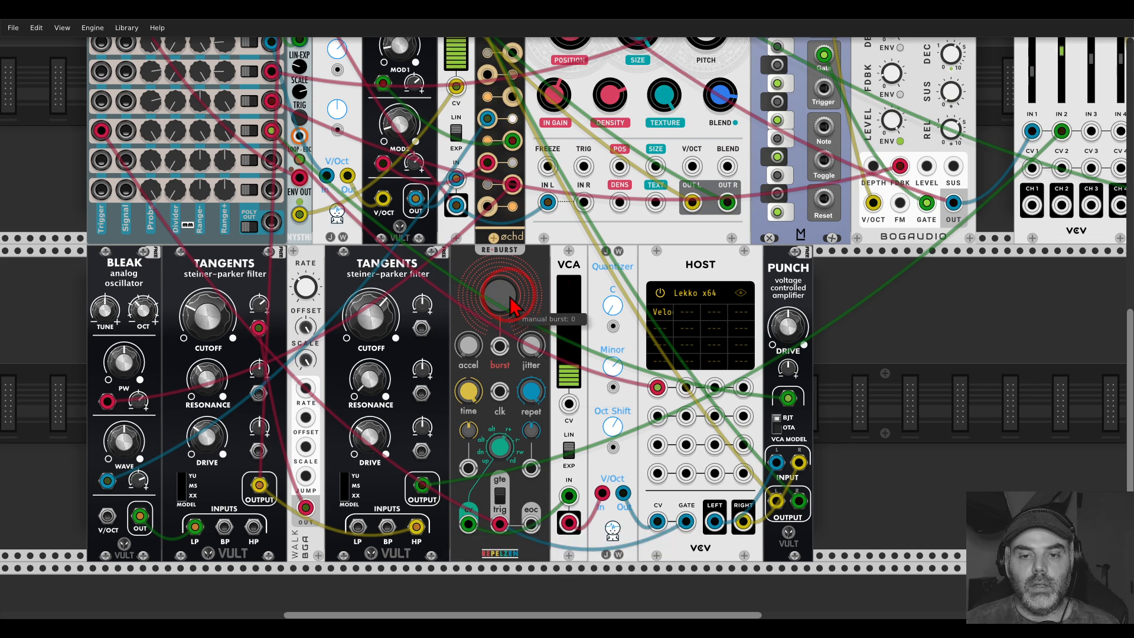
click(584, 285)
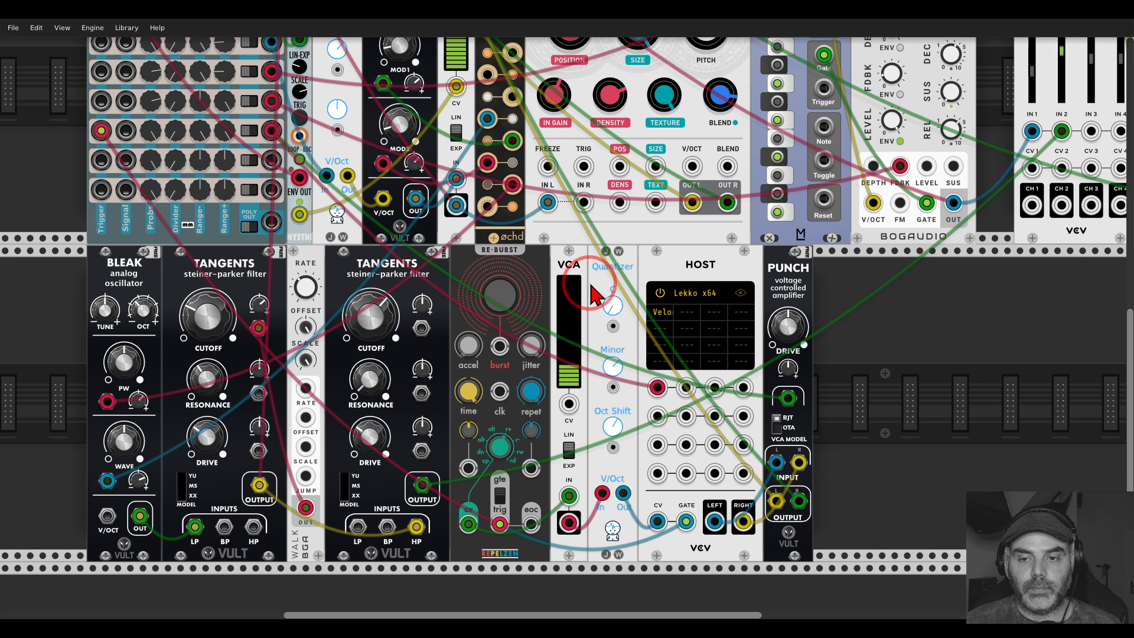
drag(787, 350, 787, 343)
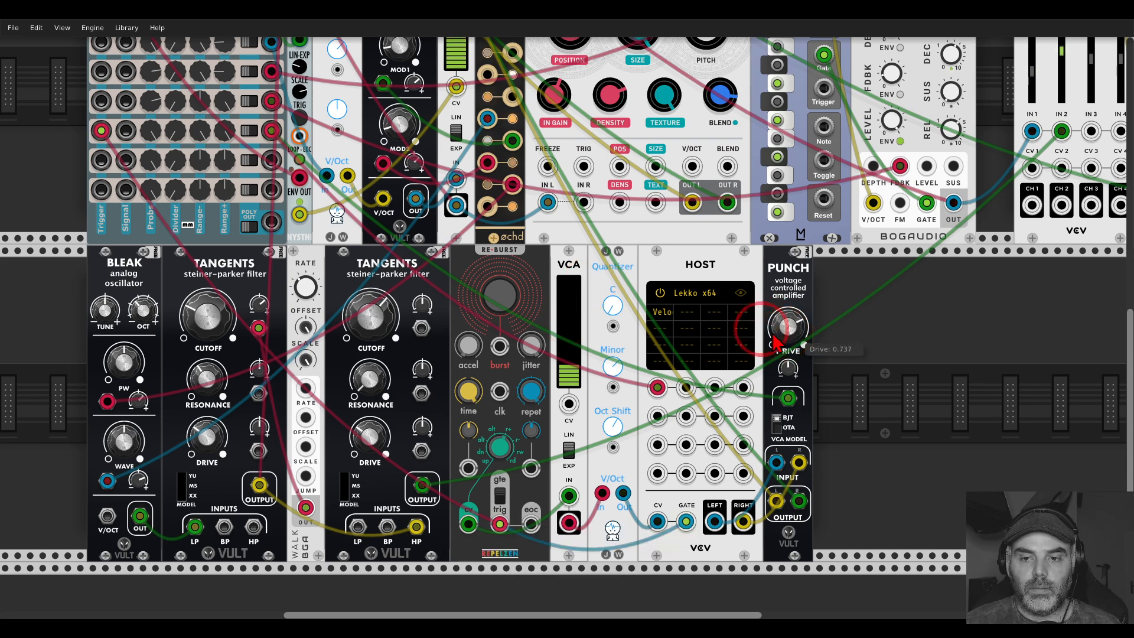
scroll(618, 323, down, 2)
scroll(598, 348, up, 5)
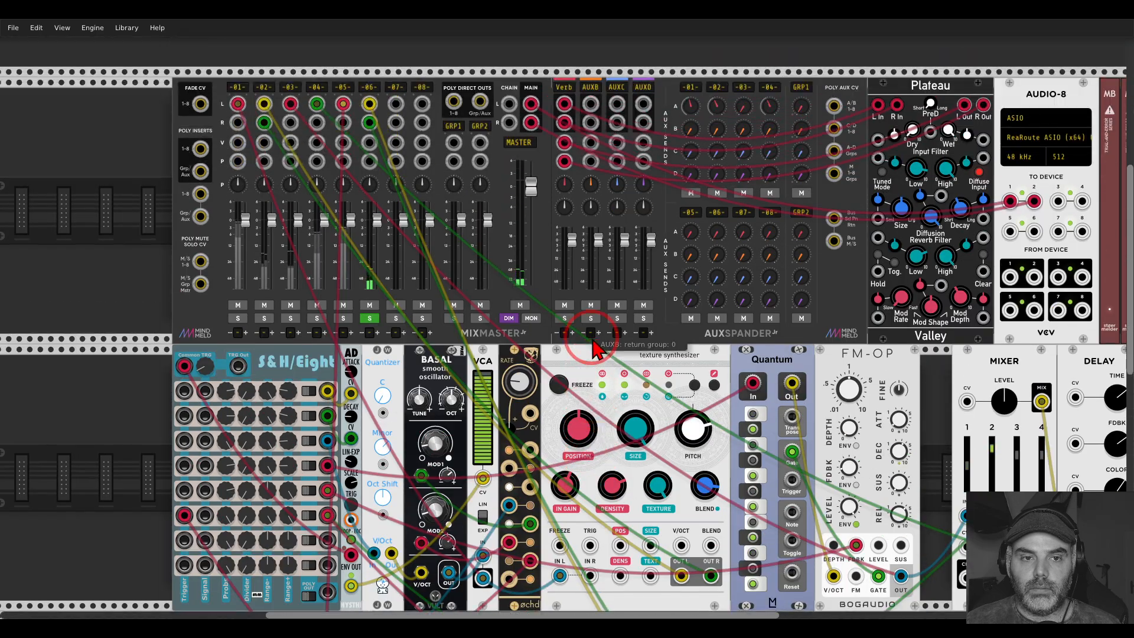
Take mixer channel 6 out of solo and insert a Clock Div. module between the second Tangents filter and Re-Burst.
click(368, 319)
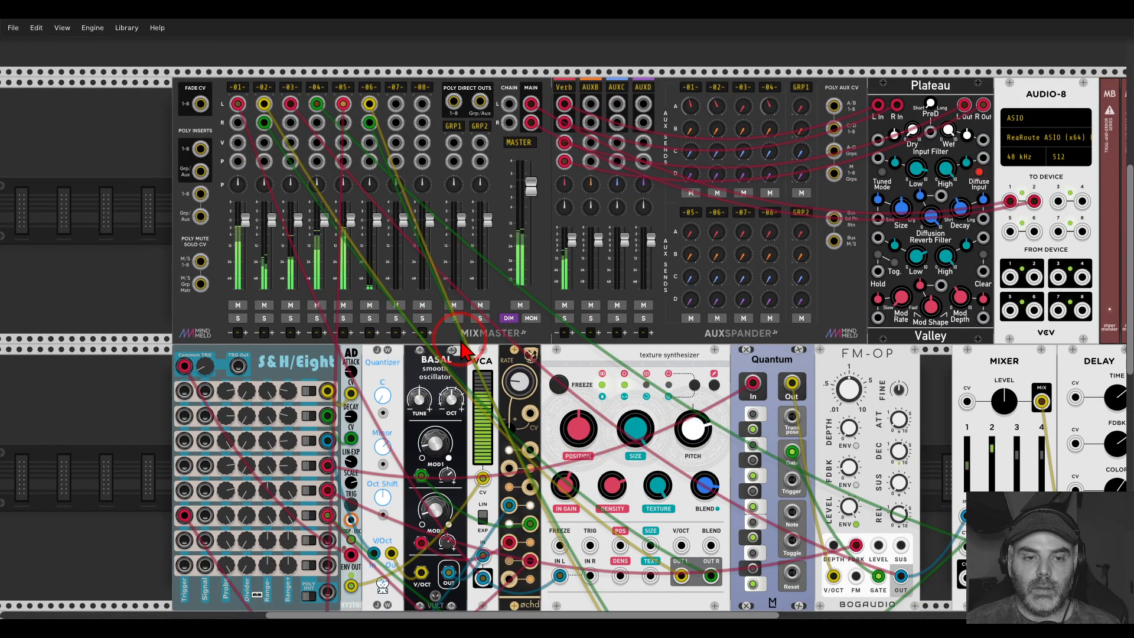
scroll(462, 348, down, 2)
scroll(462, 342, down, 5)
scroll(461, 349, down, 3)
scroll(496, 266, up, 2)
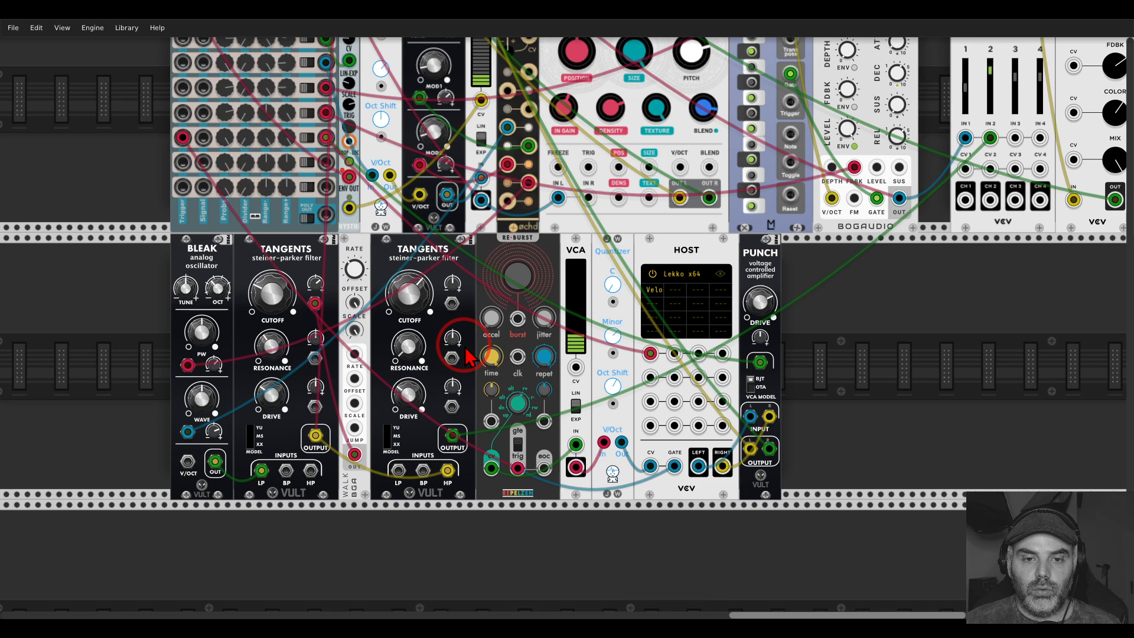
scroll(499, 265, up, 1)
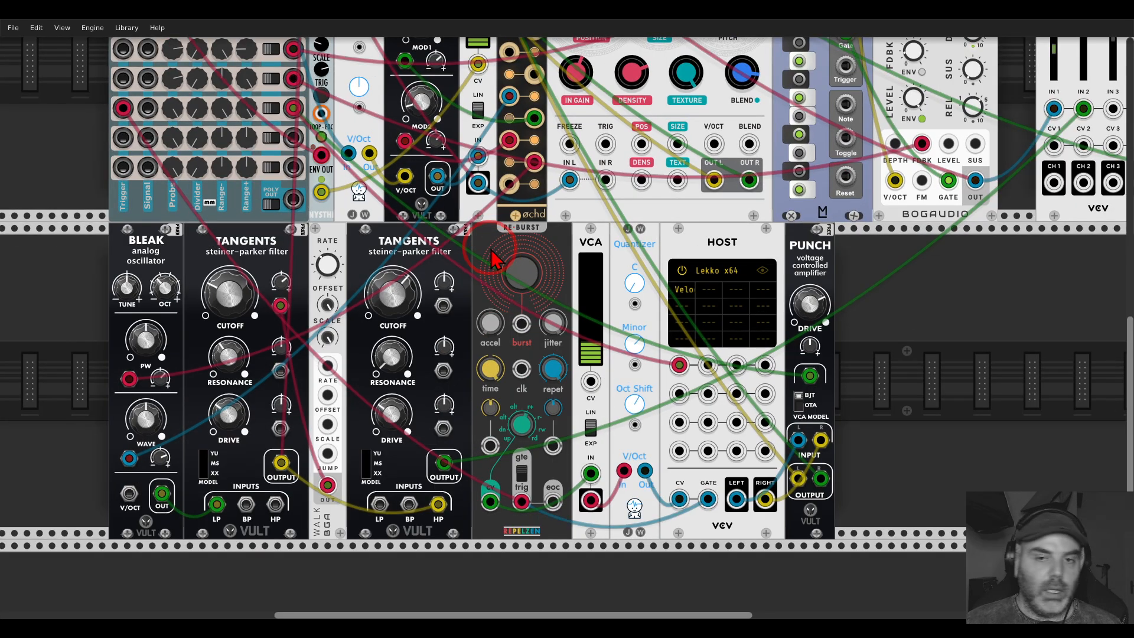
drag(497, 257, 602, 259)
right_click(539, 266)
text(clock)
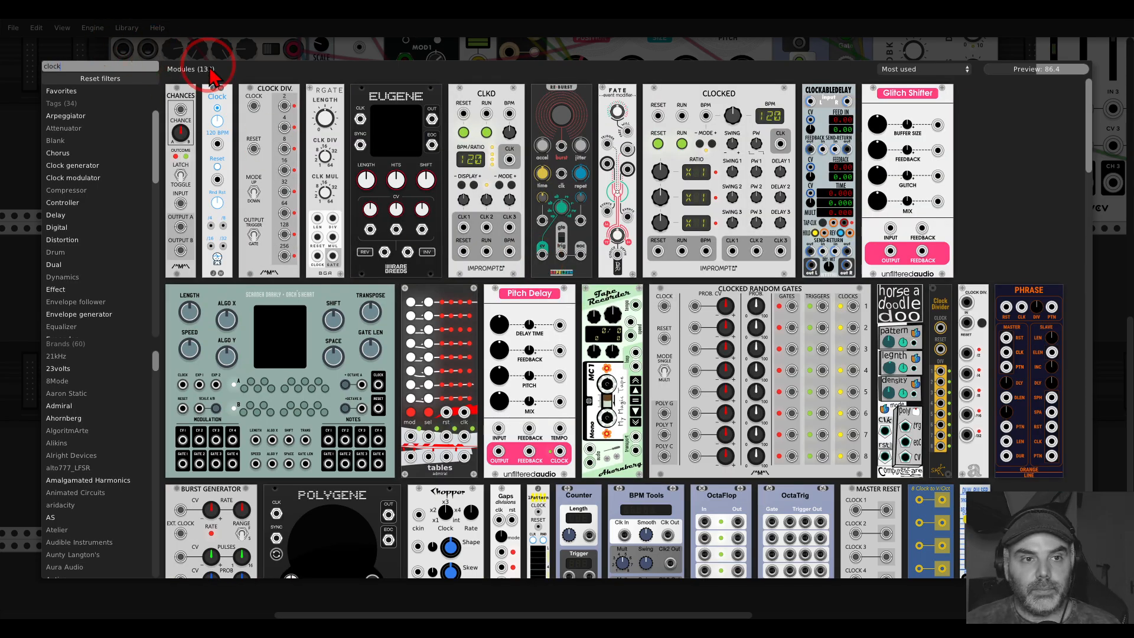
click(254, 98)
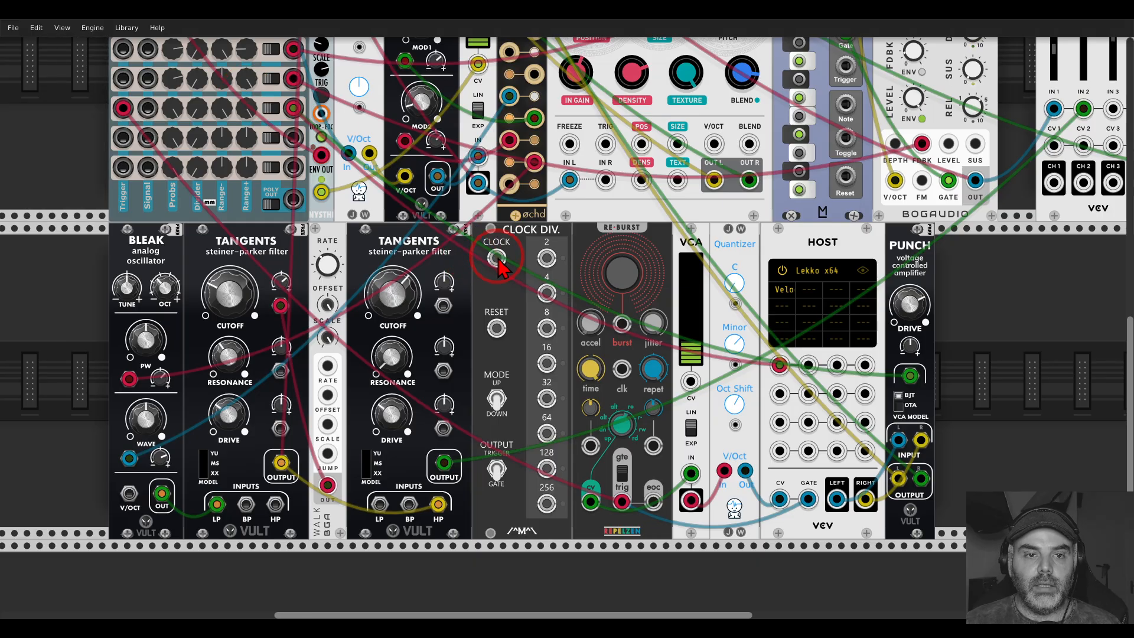
Clock the divider from the AD envelope's EOC output and patch its 16 division output to Re-Burst's burst input.
drag(497, 258, 320, 155)
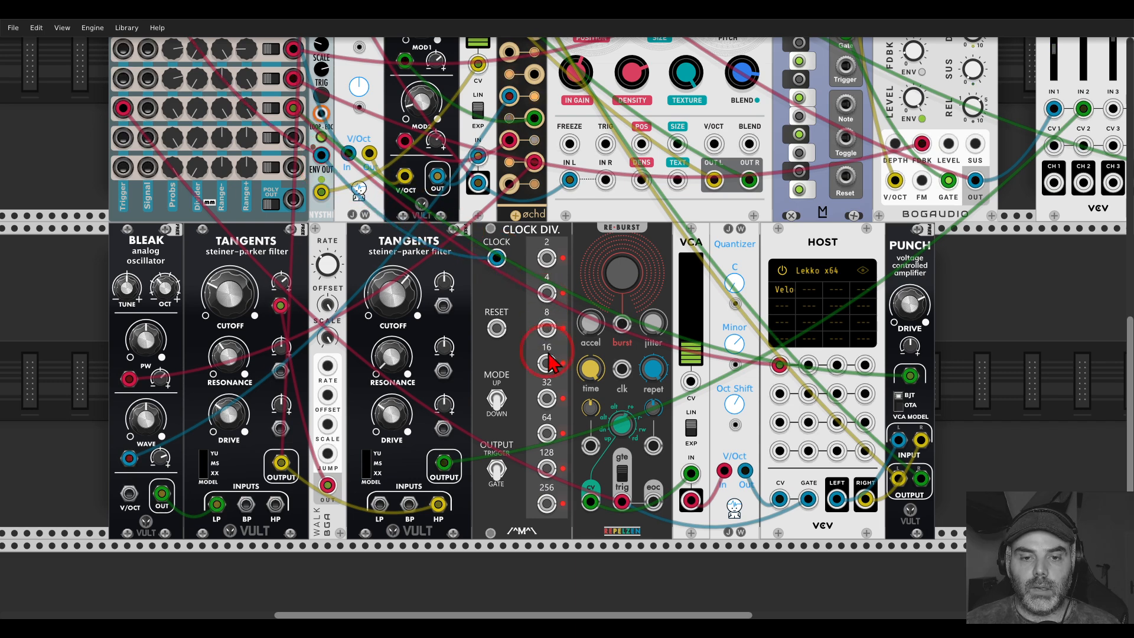
drag(546, 364, 622, 323)
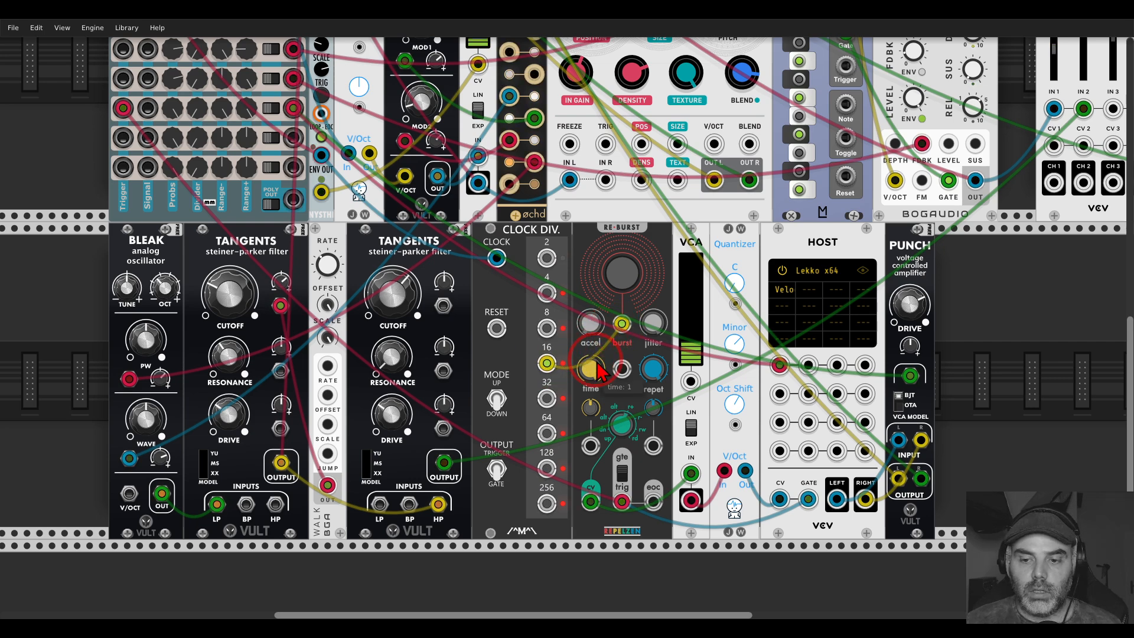
Raise the gain adjust of MixMaster channel 6 to 12.0 dB in its track settings.
scroll(578, 316, down, 1)
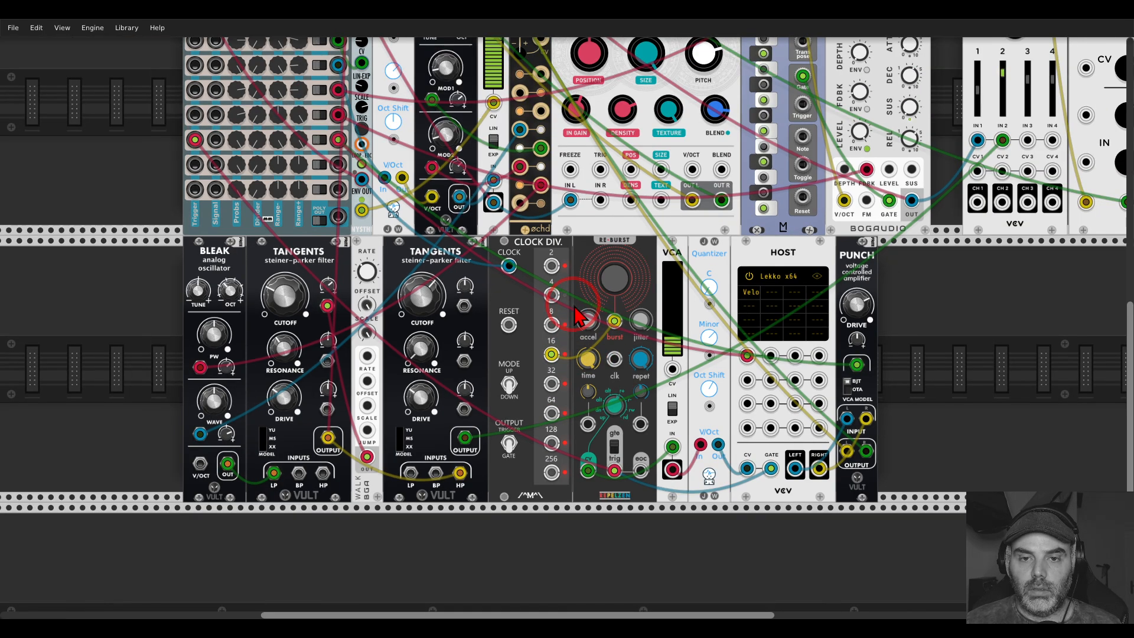
scroll(577, 316, down, 2)
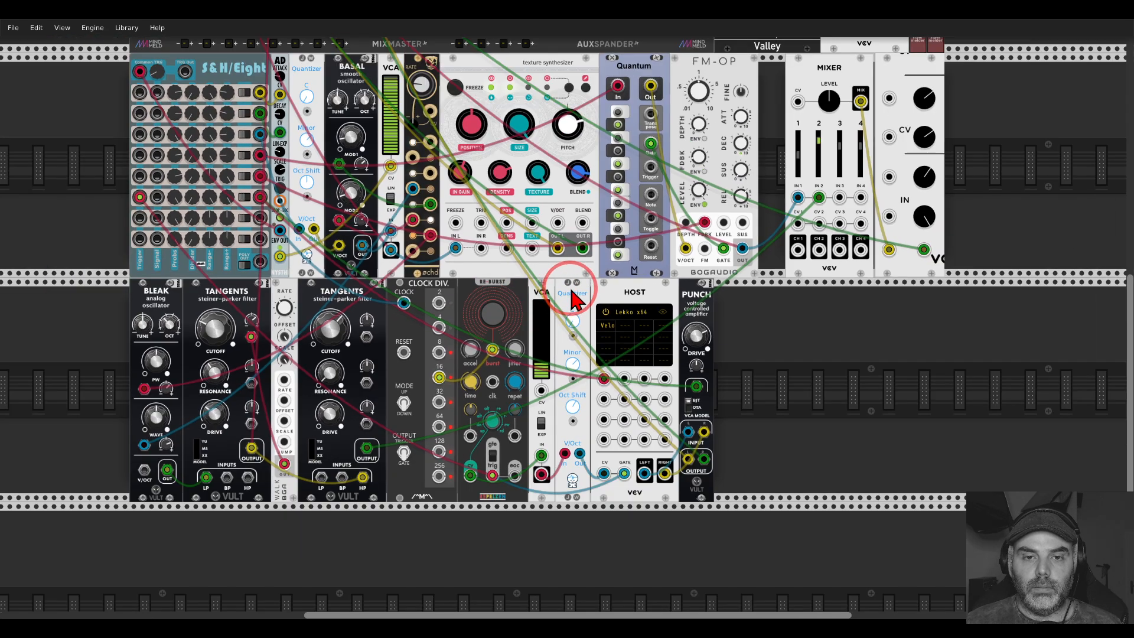
drag(571, 290, 593, 317)
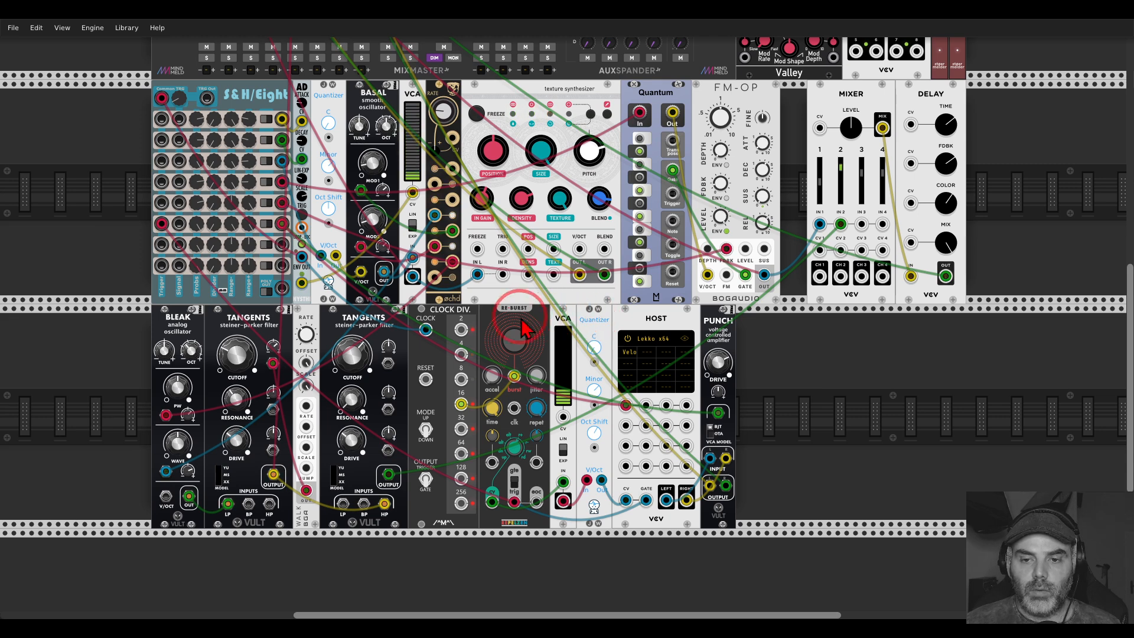
scroll(519, 329, up, 3)
scroll(389, 304, up, 1)
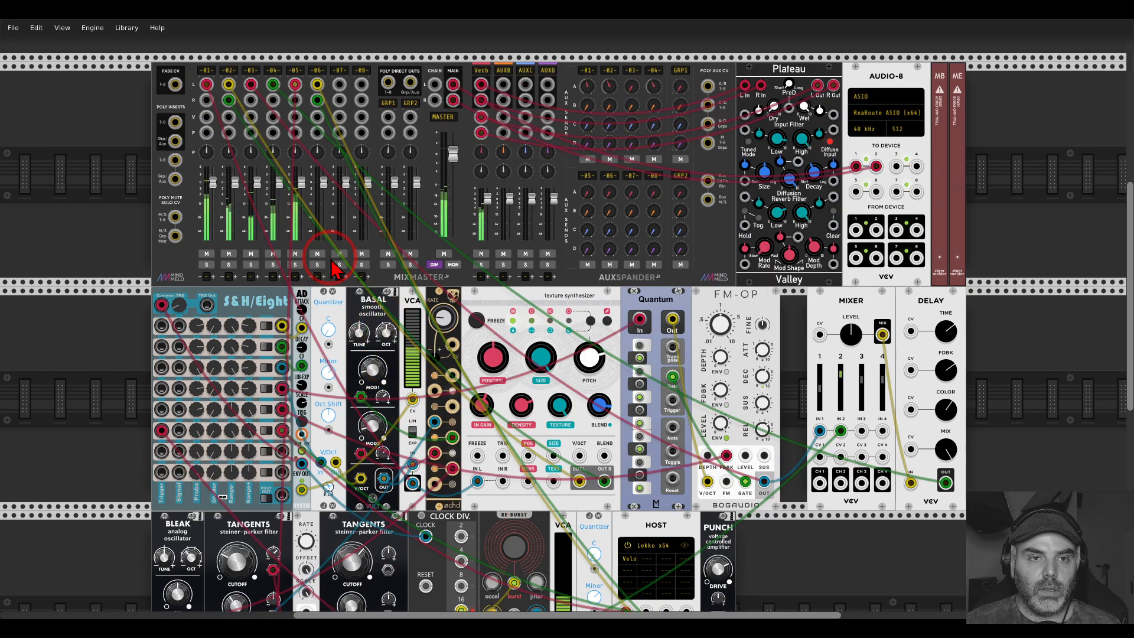
right_click(317, 71)
drag(337, 102, 385, 102)
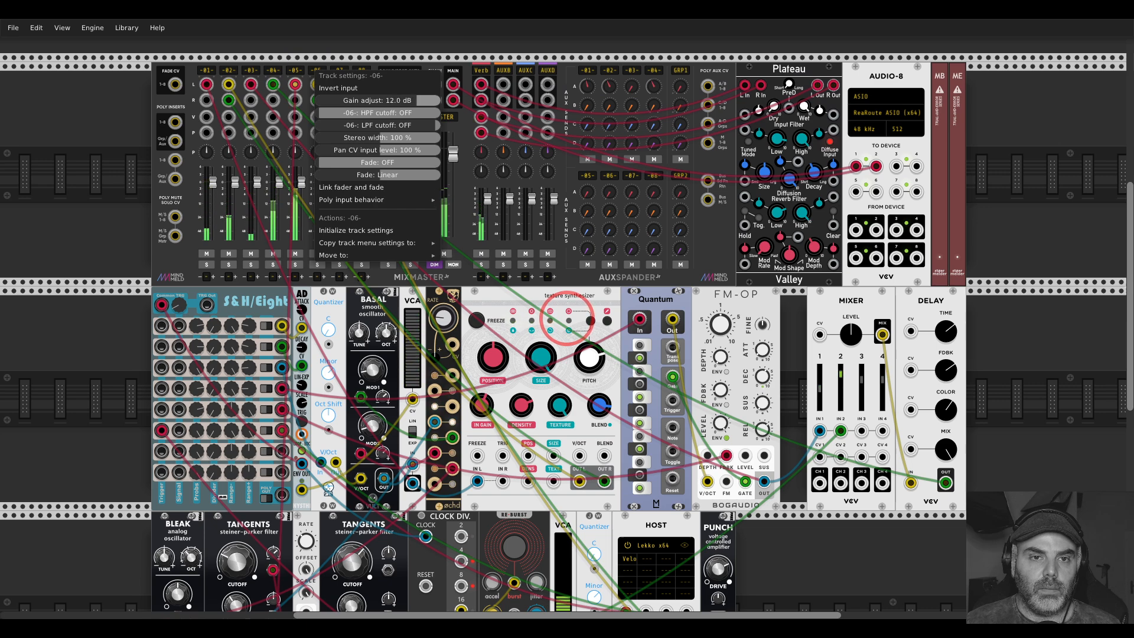
click(317, 48)
Search the module library for "sim" and add the Simpliciter module in the empty space beside Punch.
scroll(593, 348, down, 5)
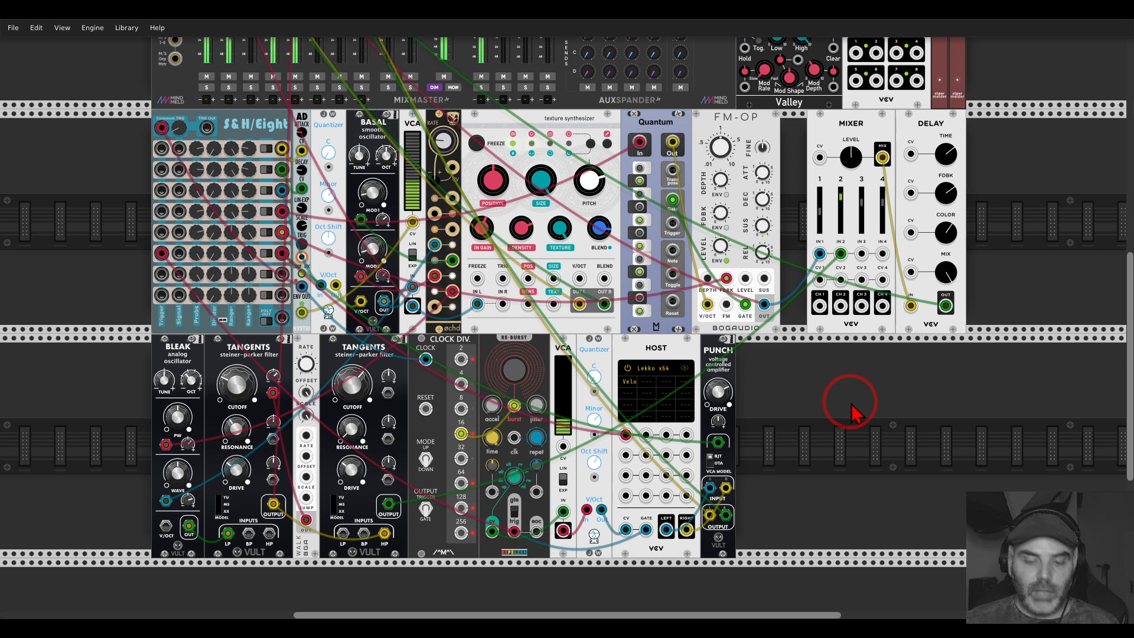
right_click(854, 413)
text(sim)
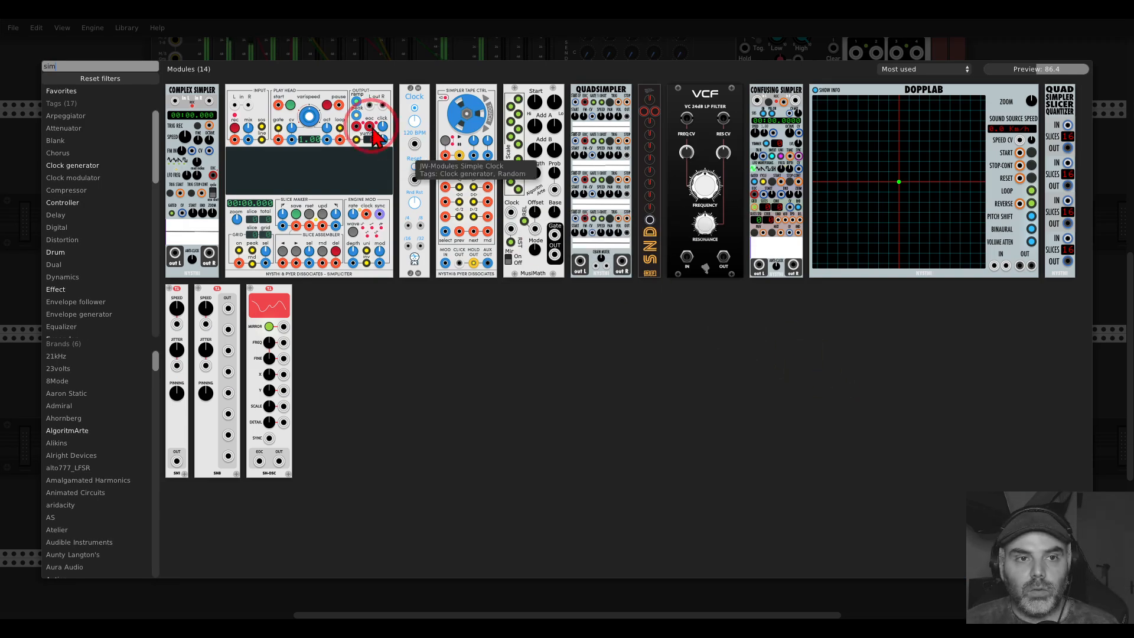
click(303, 107)
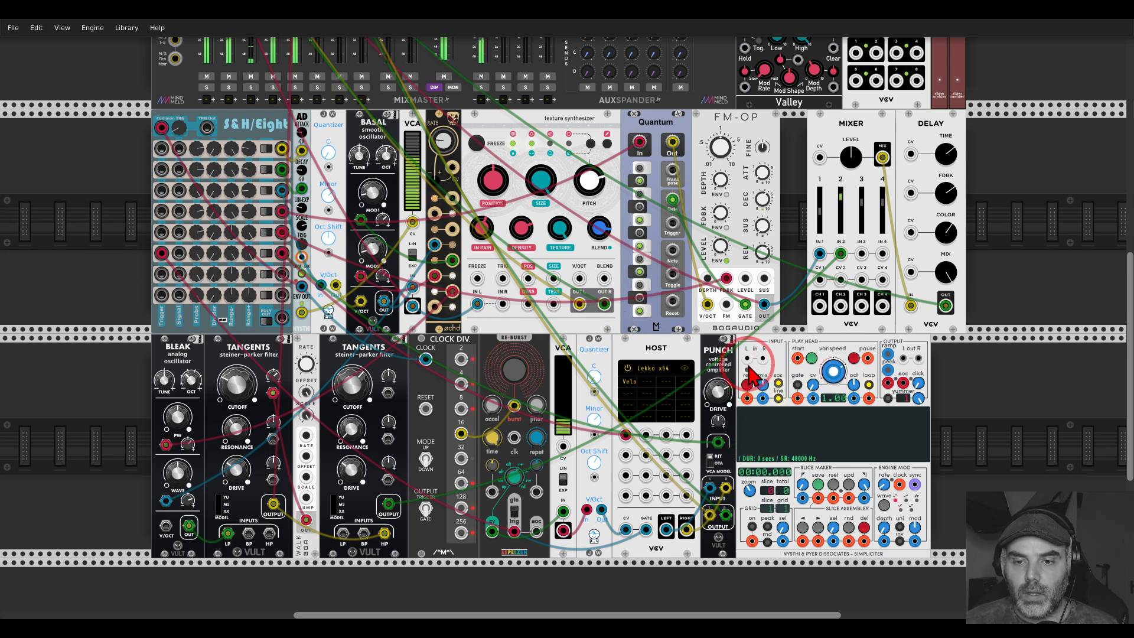
Patch the Punch VCA's two audio outputs into the Simpliciter sampler's L and R inputs.
drag(747, 358, 725, 515)
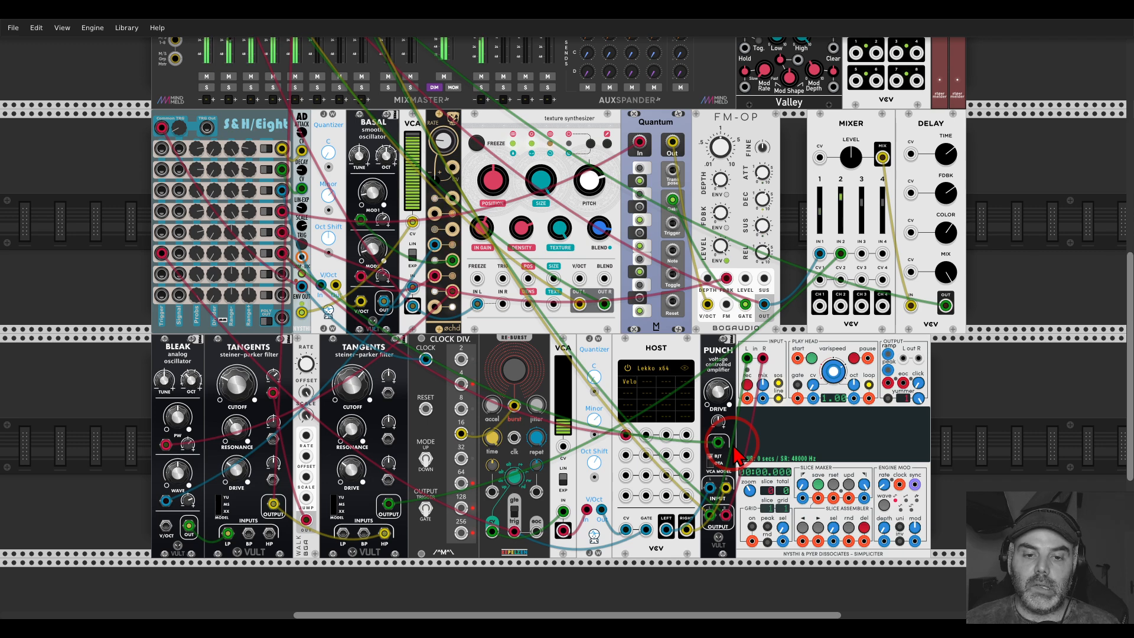
drag(747, 398, 461, 436)
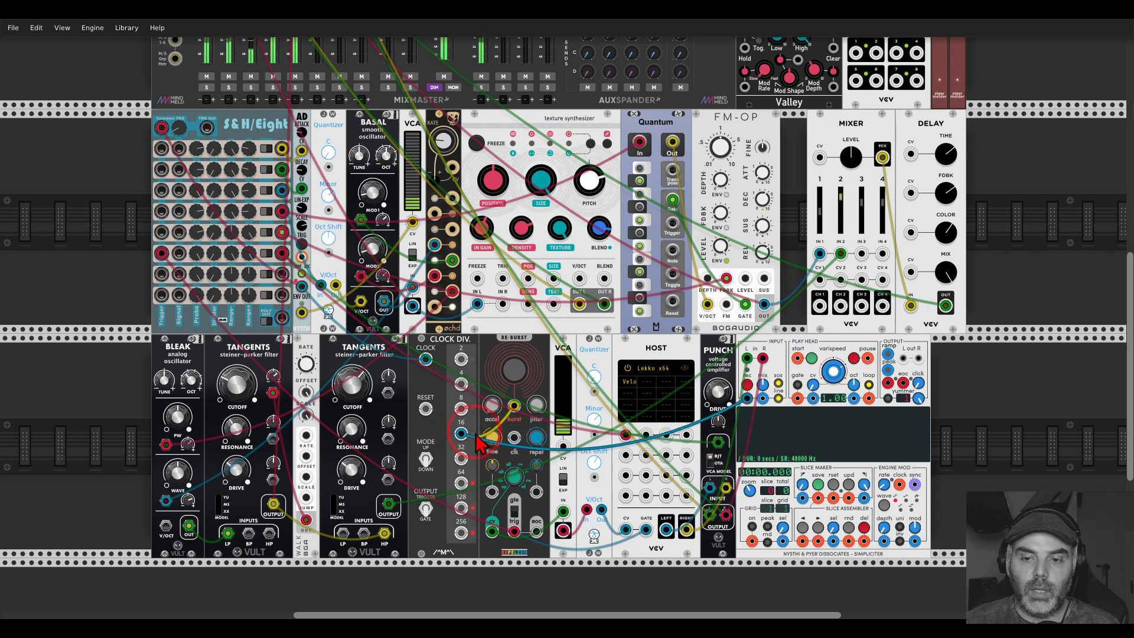
right_click(739, 408)
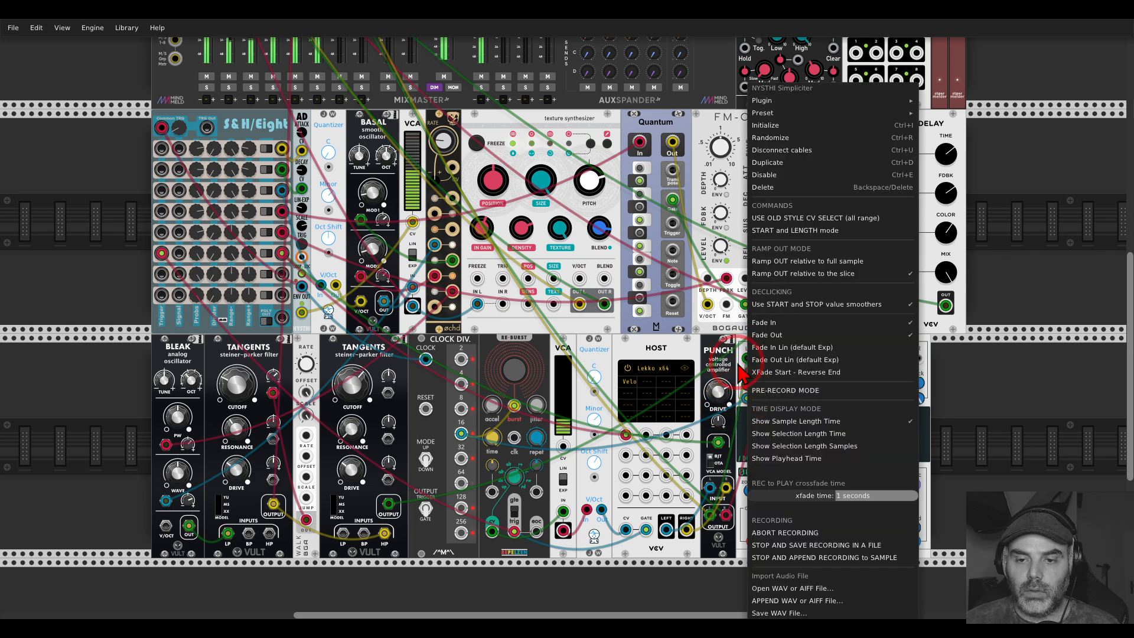
click(750, 407)
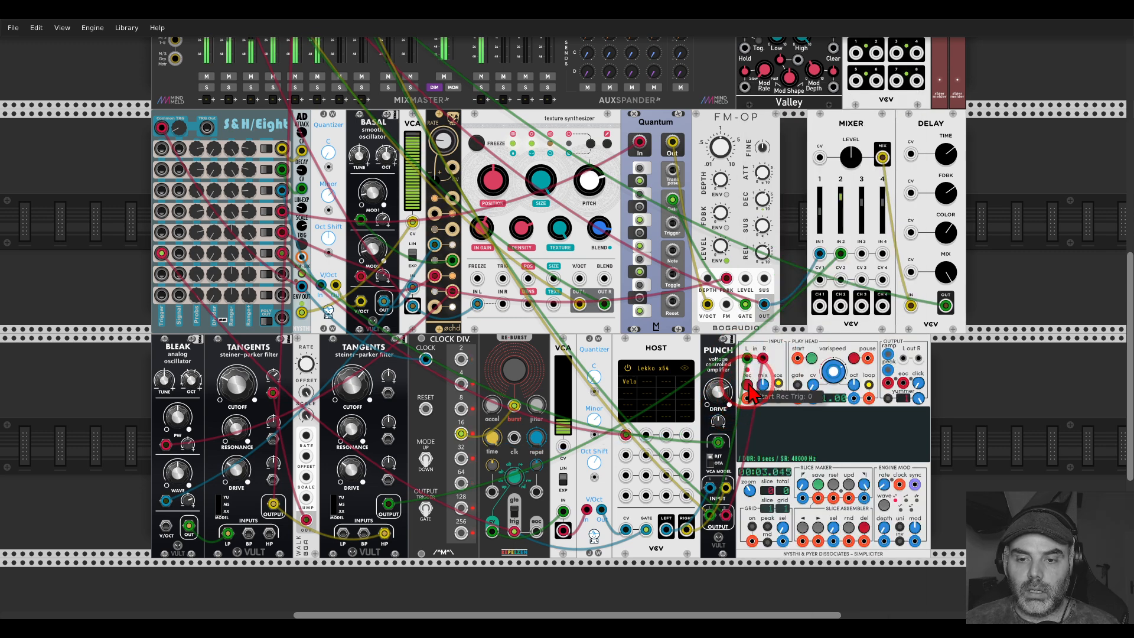
key(ctrl+i)
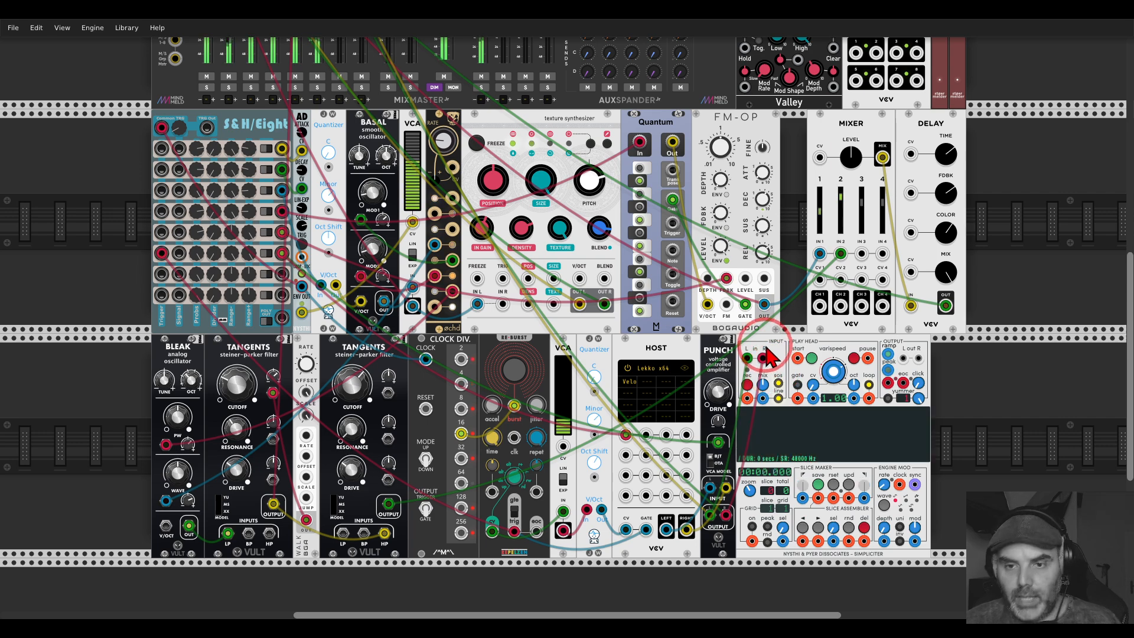
Make room beside the Punch VCA by moving the Simpliciter sampler, and add the Bogaudio BOOL logic module there.
drag(764, 346, 799, 347)
drag(764, 457, 739, 361)
scroll(737, 361, up, 2)
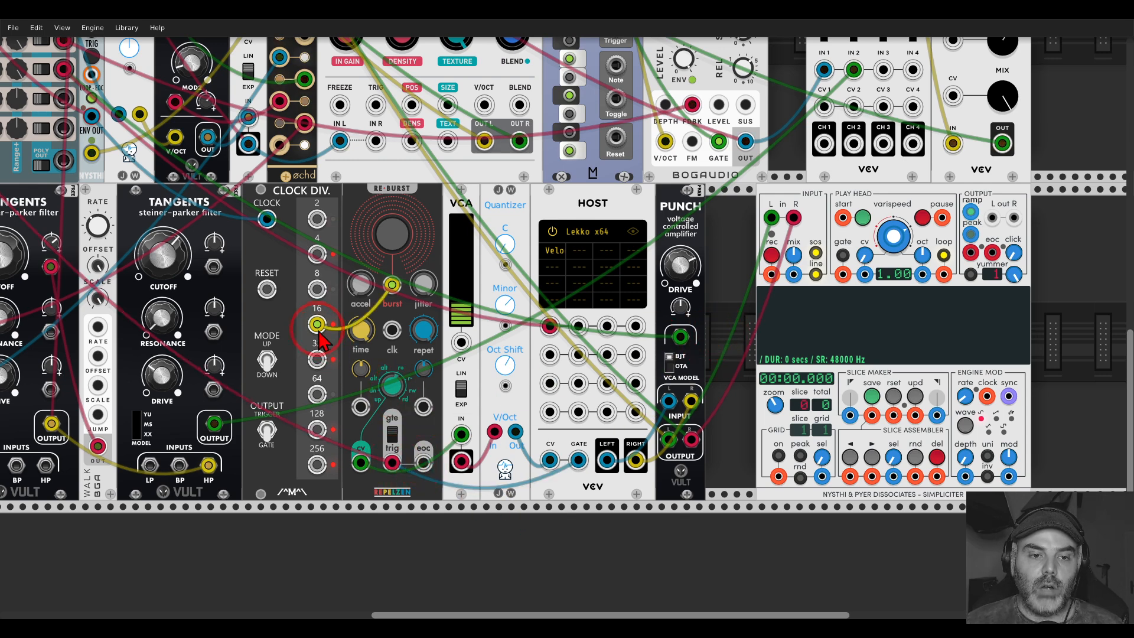
right_click(735, 375)
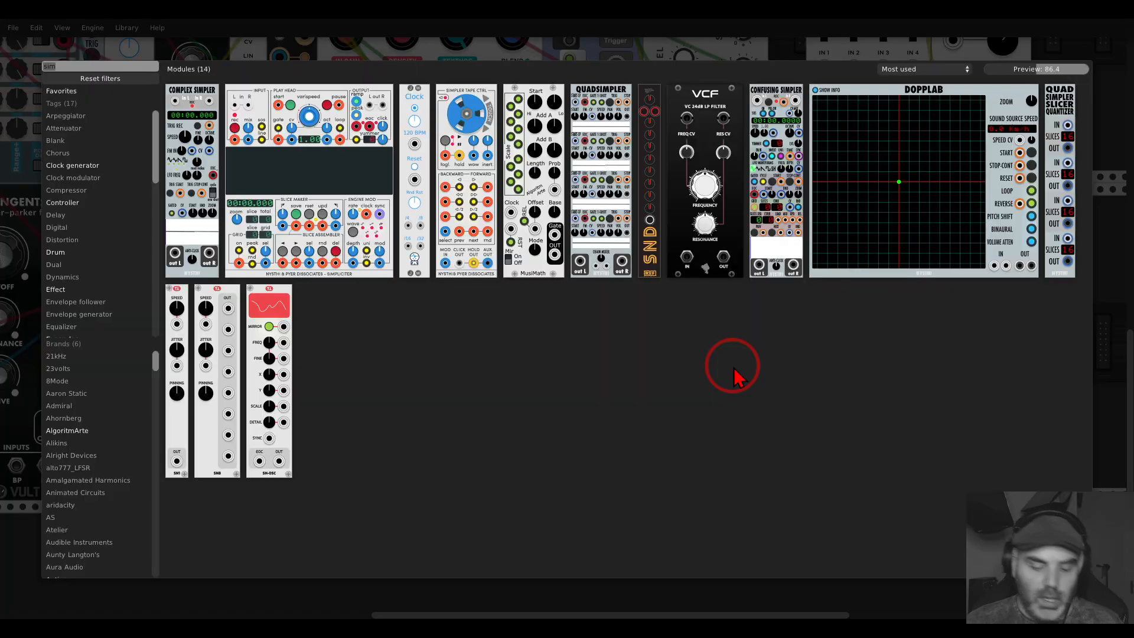
text(bool)
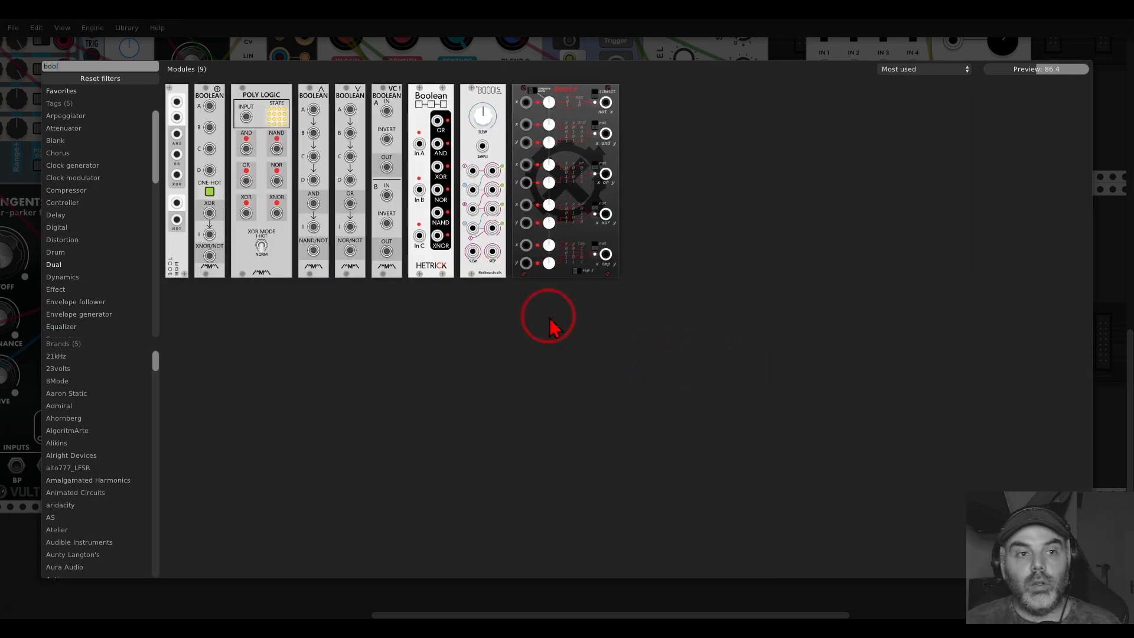
click(179, 99)
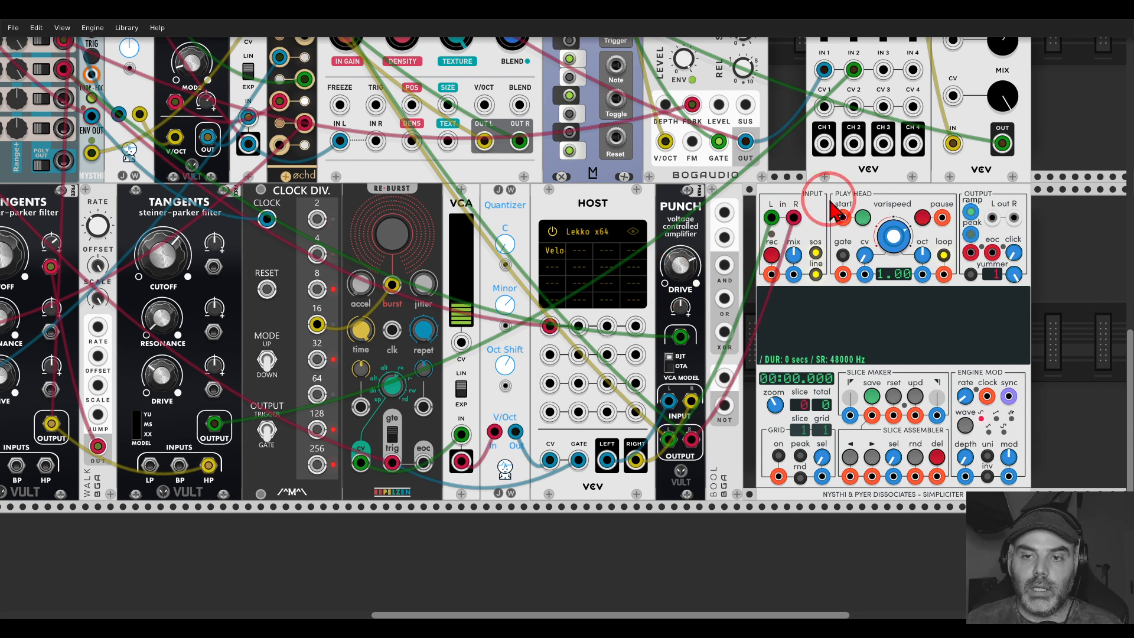
Trigger the sampler's recording from BOOL's OR output, fed by the Clock Div's 16 output and Re-Burst's EOC, and stop the first take.
drag(835, 191, 317, 324)
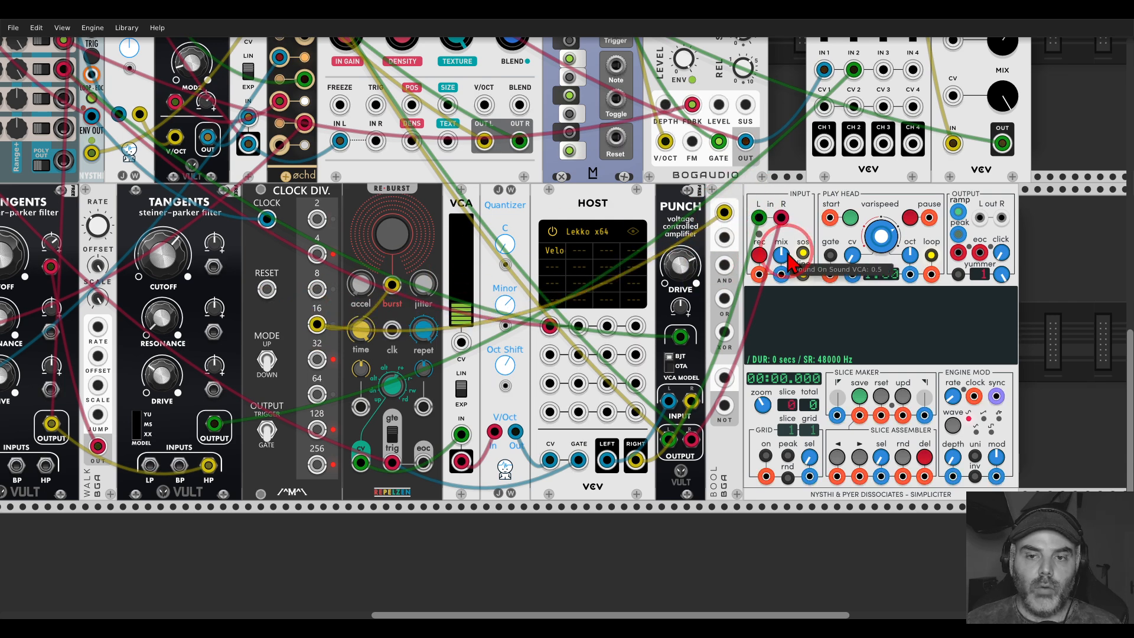
drag(723, 236, 759, 274)
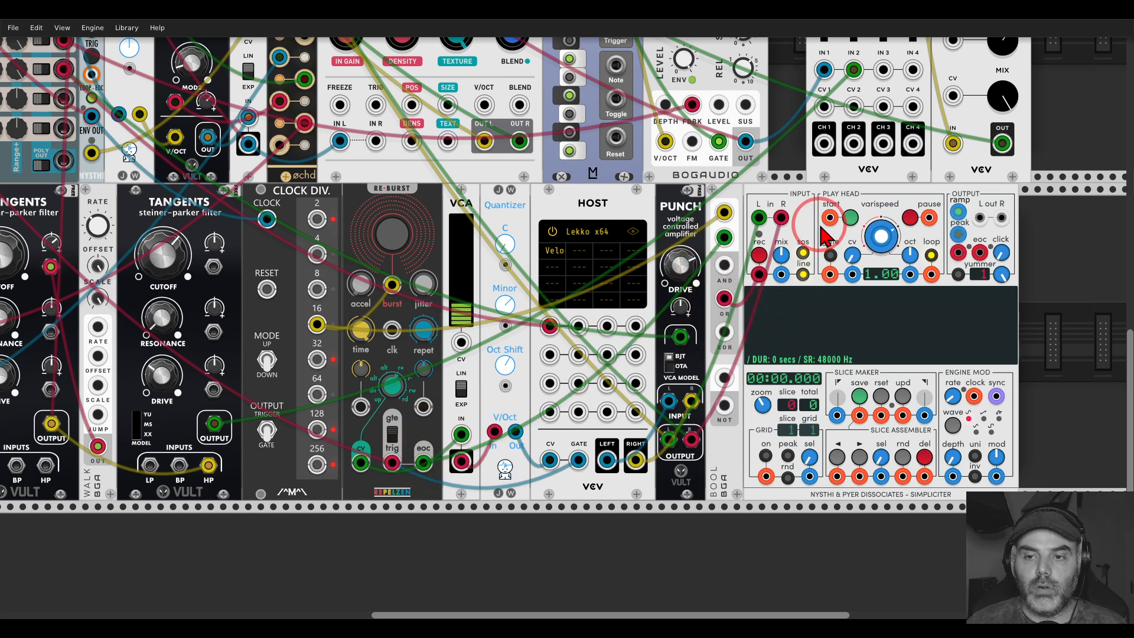
scroll(794, 209, right, 3)
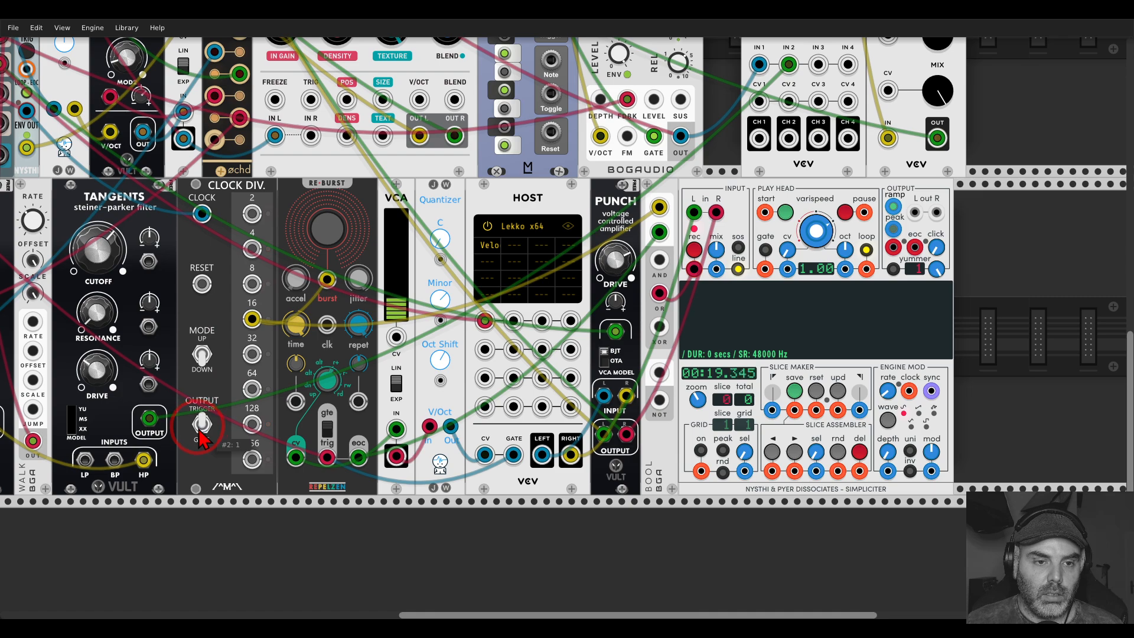
click(694, 251)
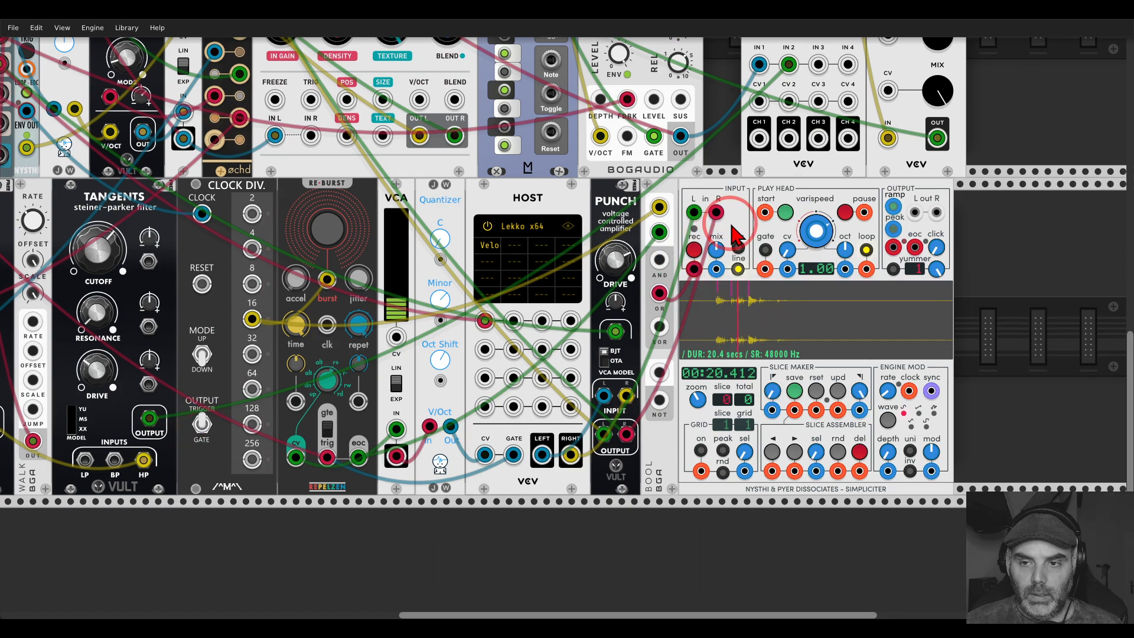
Patch the sampler's L and R outputs into MixMaster channel 7 and start playback of the recording.
scroll(731, 225, down, 2)
drag(830, 188, 953, 545)
scroll(835, 407, down, 8)
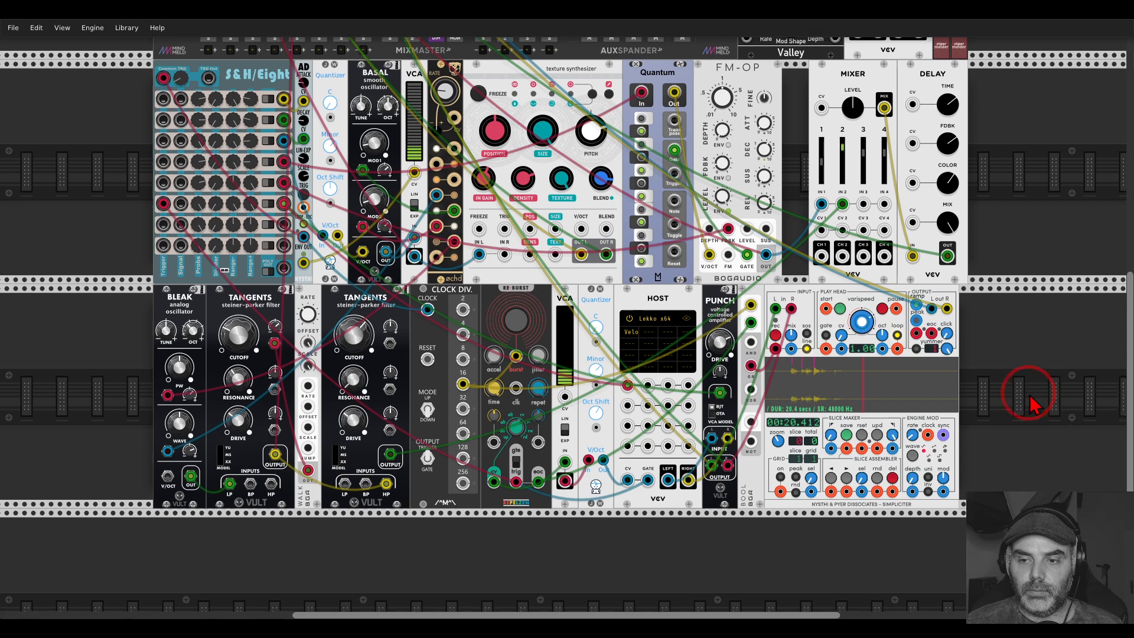
scroll(725, 378, up, 3)
scroll(838, 329, down, 1)
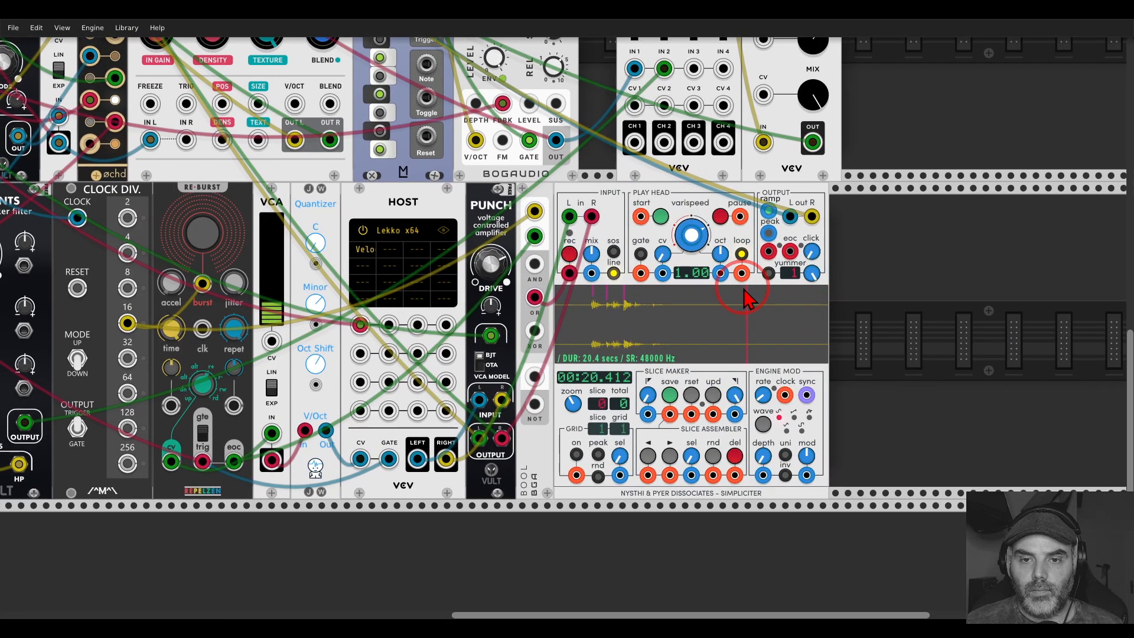
click(661, 218)
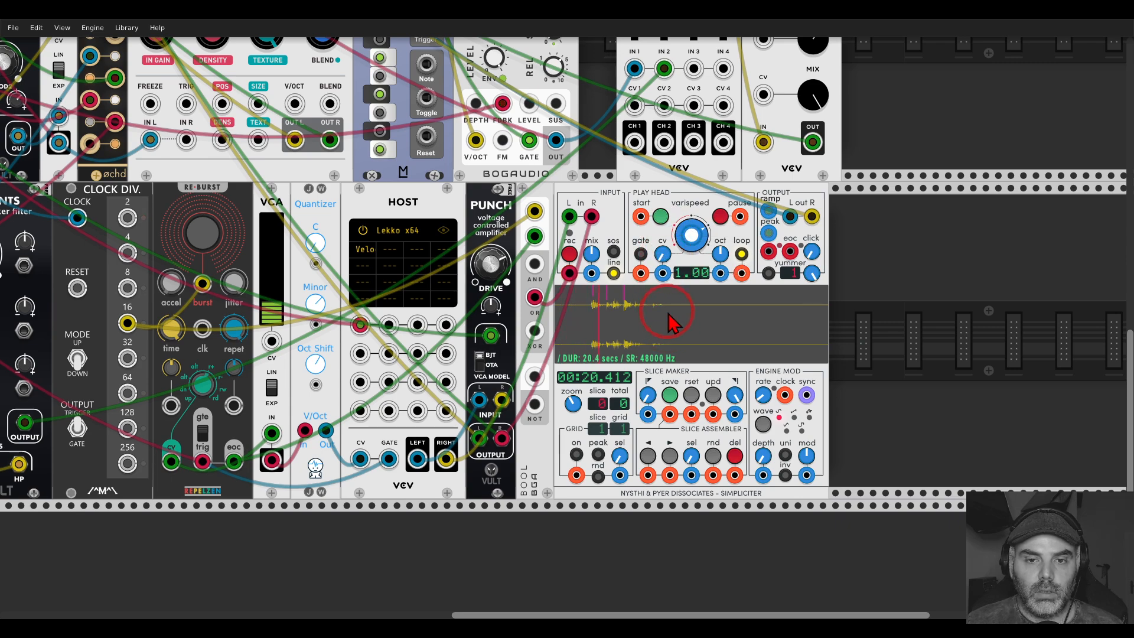
Check the sampler's signal on MixMaster channel 7 and the sampler's playhead and newly recorded waveform.
drag(562, 194, 916, 425)
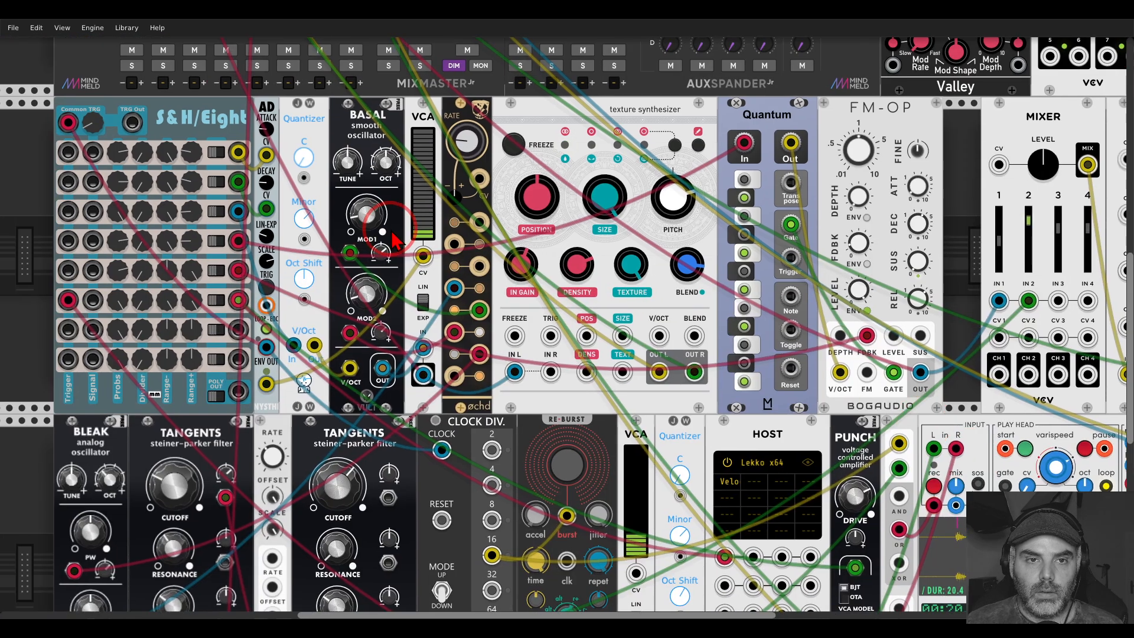
scroll(408, 229, down, 1)
scroll(372, 224, up, 5)
right_click(353, 110)
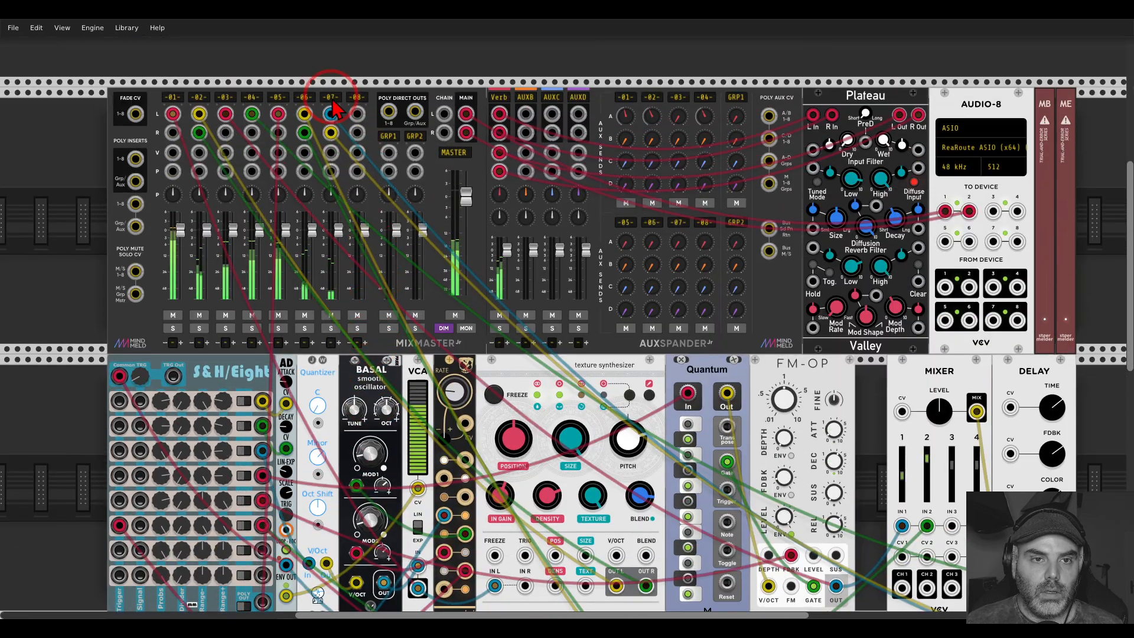
drag(353, 125, 566, 319)
click(776, 356)
drag(767, 306, 612, 226)
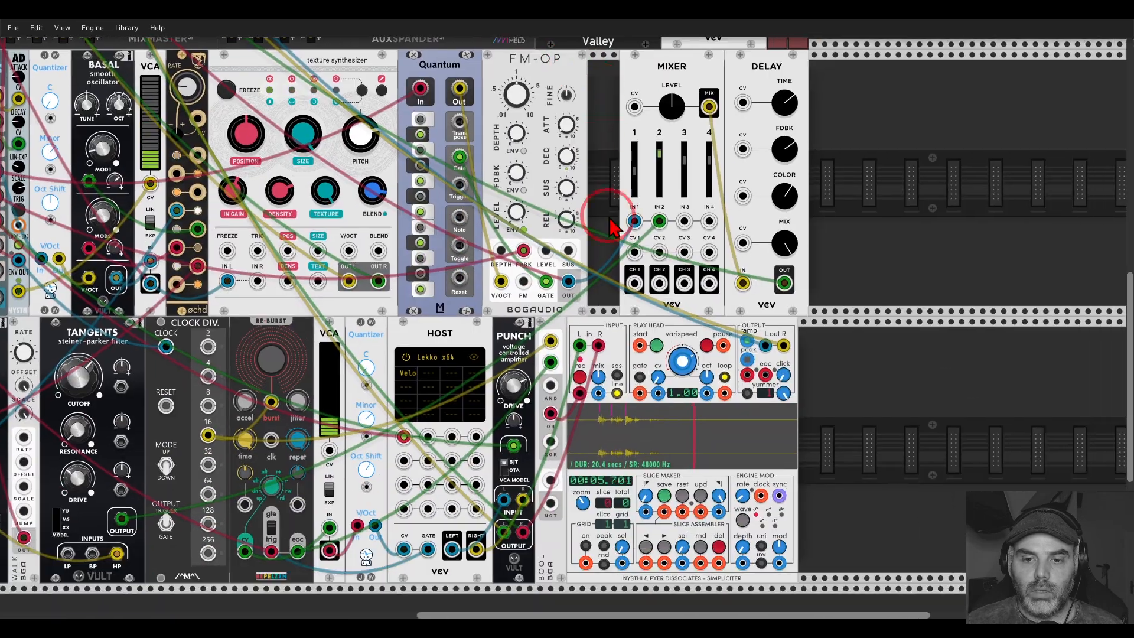
drag(551, 439, 598, 366)
scroll(596, 378, up, 1)
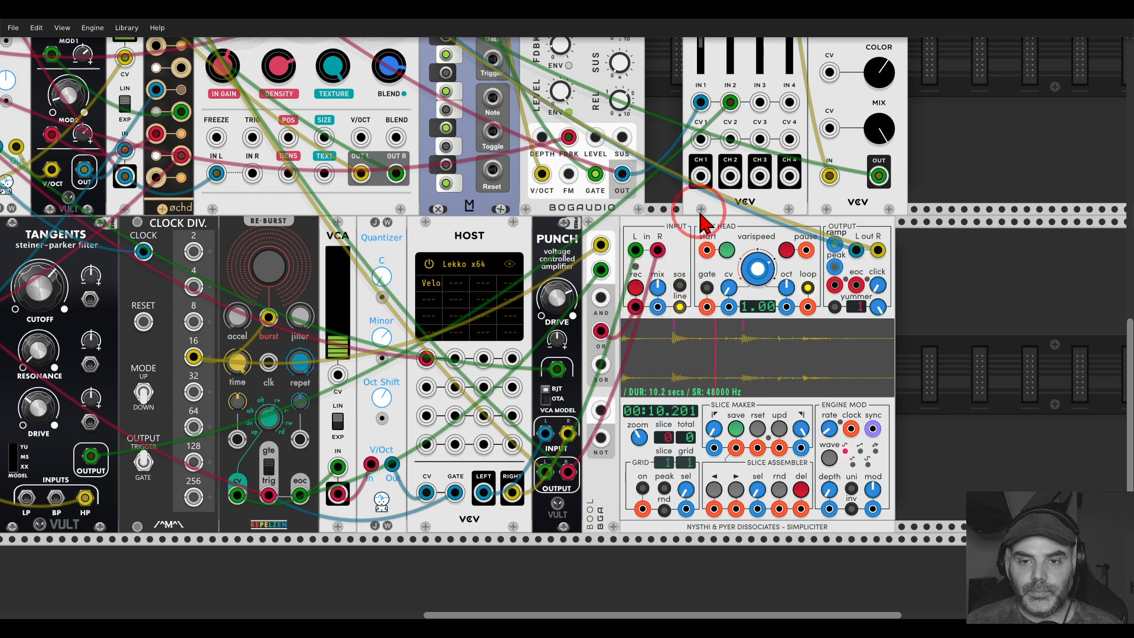
Set the sampler's varispeed to -1 so that the recording plays in reverse.
drag(695, 237, 644, 233)
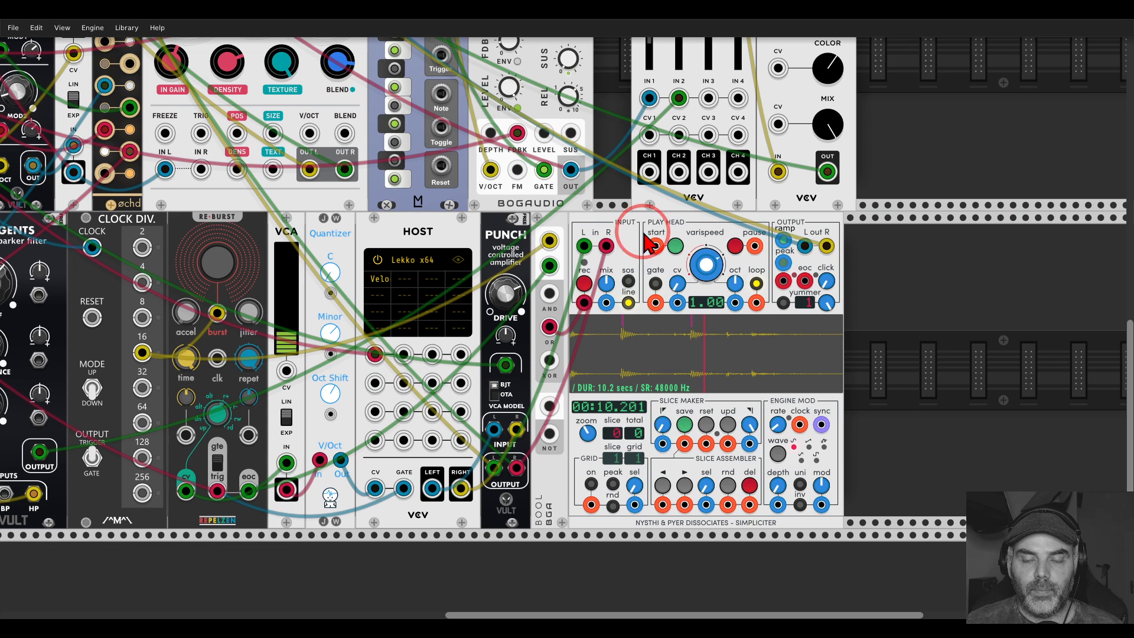
right_click(709, 264)
click(709, 264)
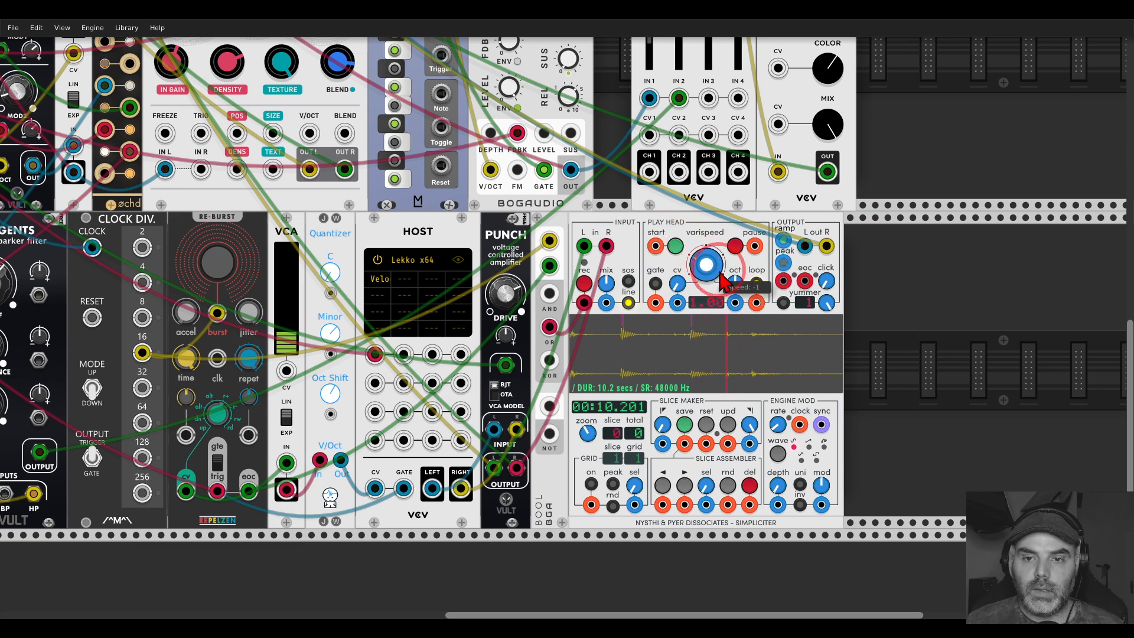
drag(738, 284, 738, 307)
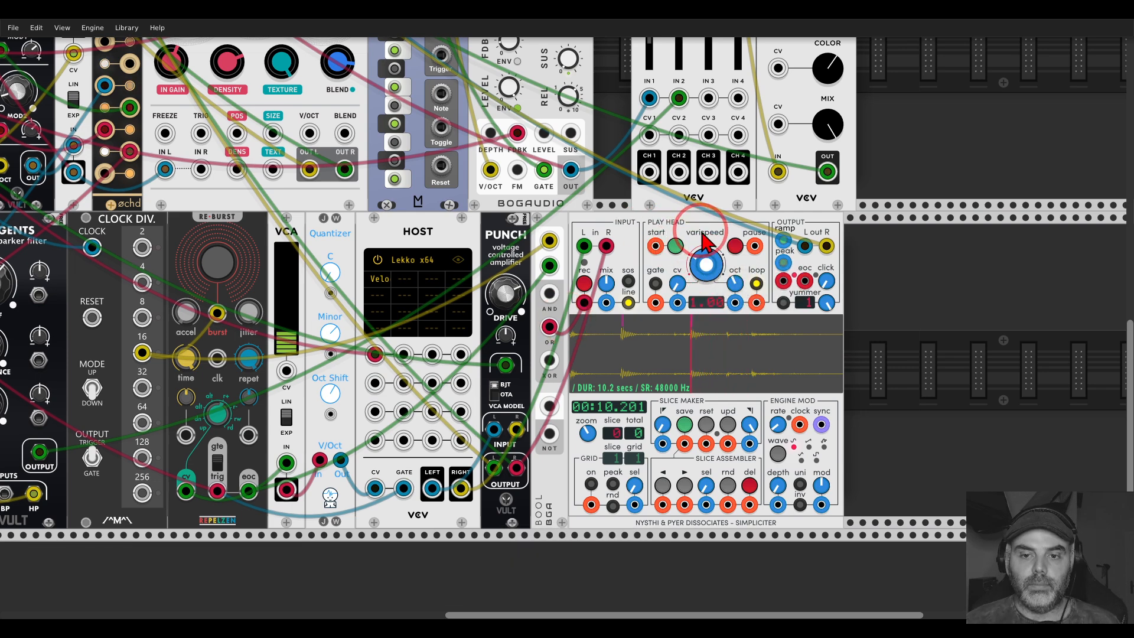
Raise the Verb aux sends of mixer channels 6 and 7 on the AuxSpander.
scroll(706, 239, up, 10)
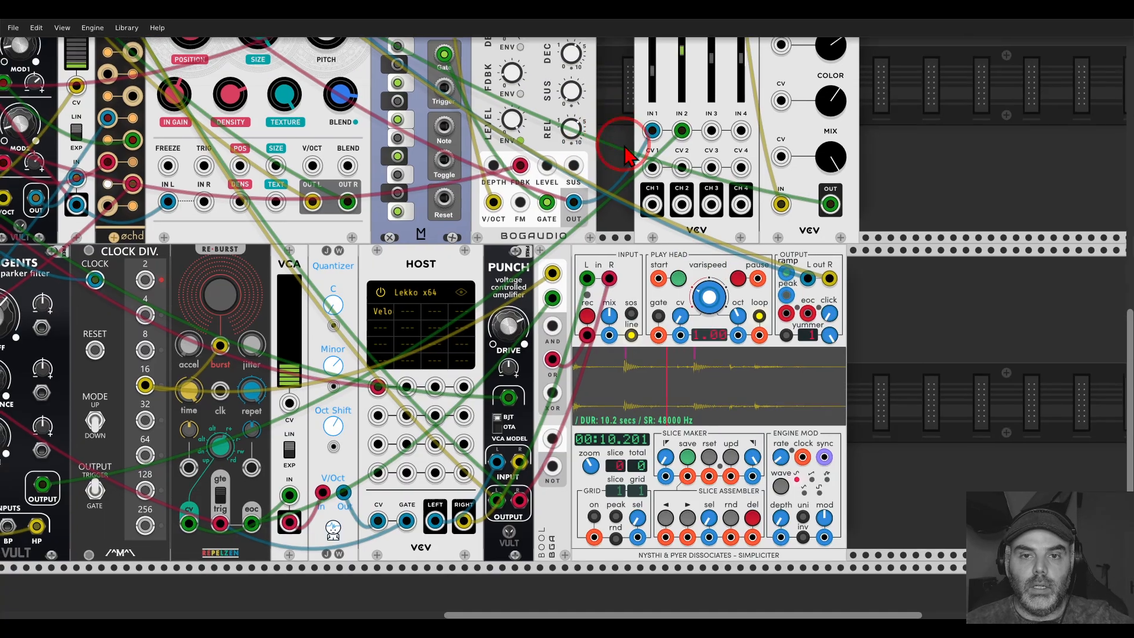
scroll(618, 387, left, 15)
scroll(617, 387, up, 3)
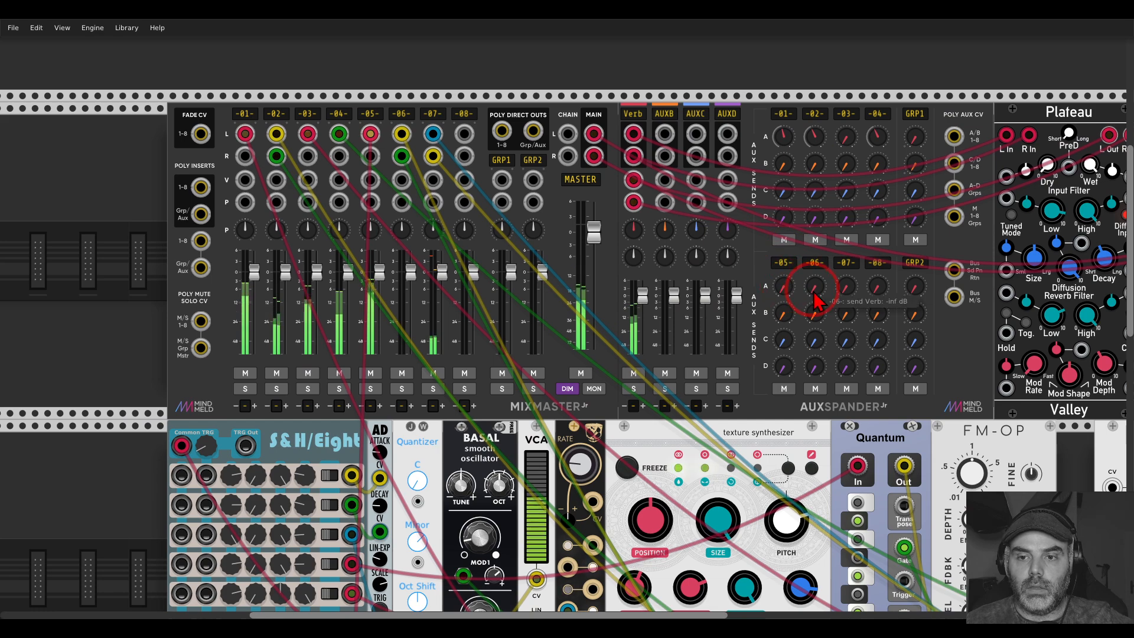
drag(814, 292, 863, 292)
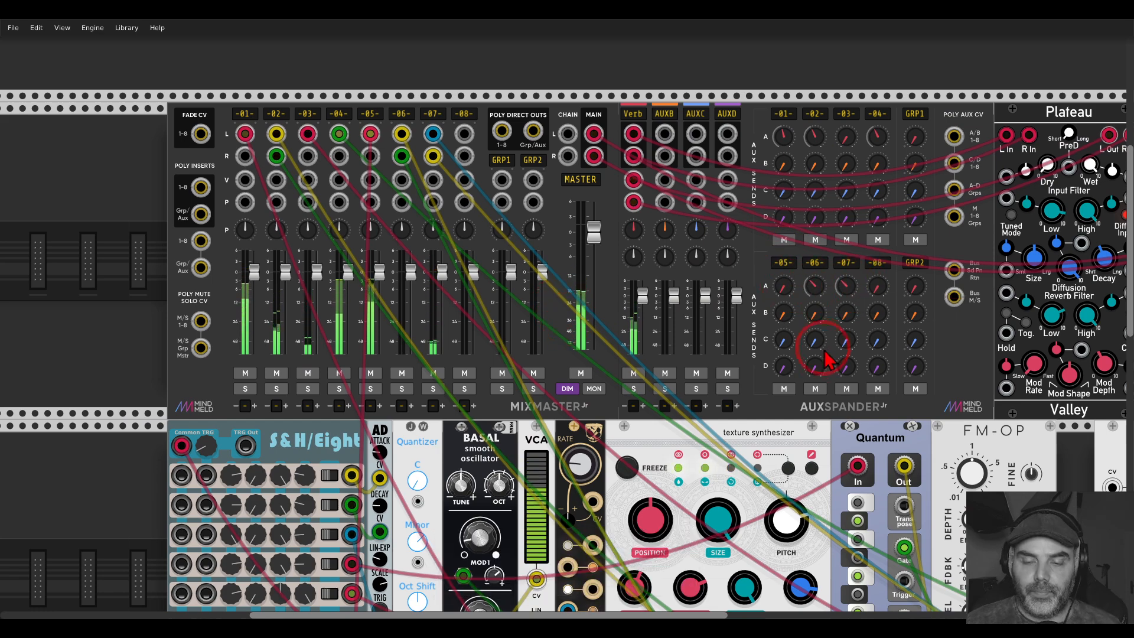
scroll(817, 360, down, 3)
drag(794, 385, 628, 123)
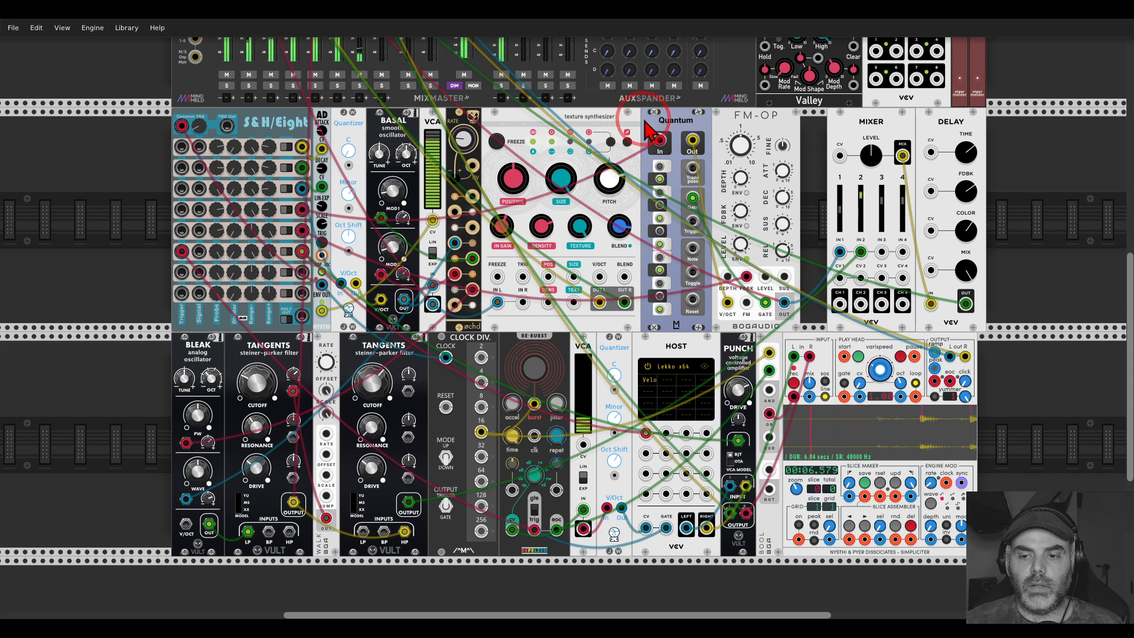
scroll(625, 98, down, 2)
scroll(624, 97, right, 1)
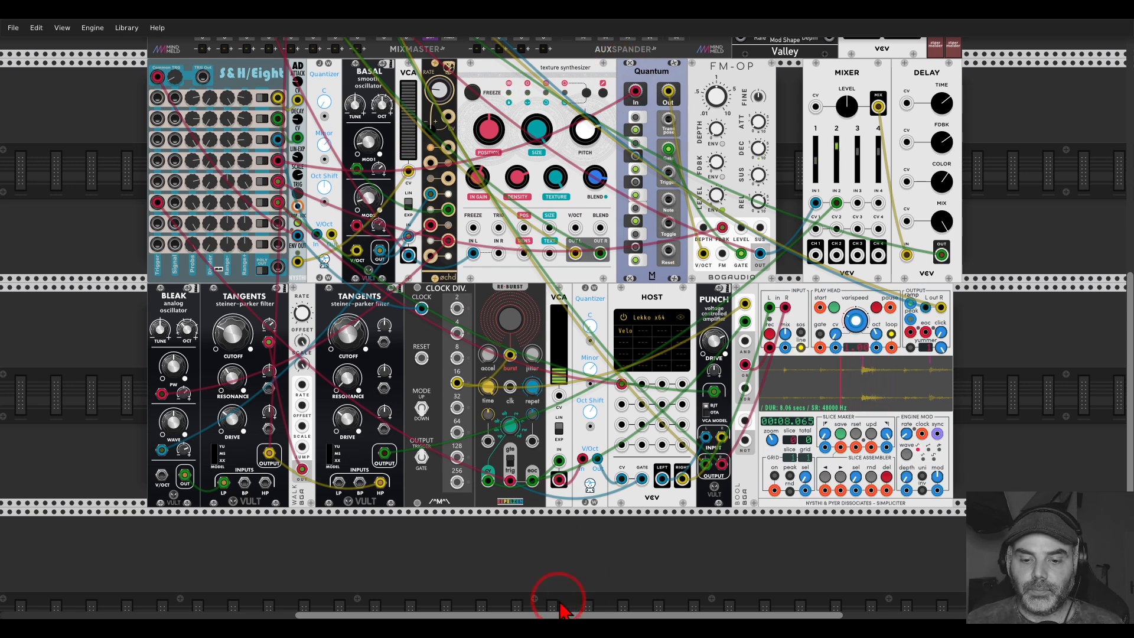
Switch to the Photos app and read the viewers' questions about clocking Microcosm, modular basics resources and funny 1U modules.
click(614, 617)
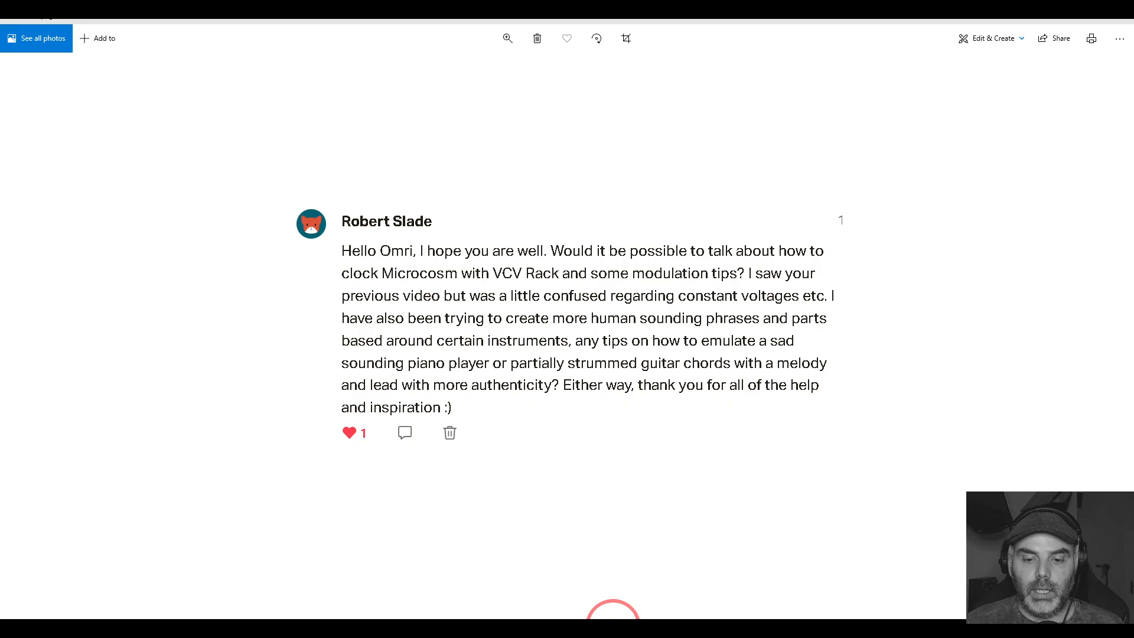
scroll(613, 615, down, 1)
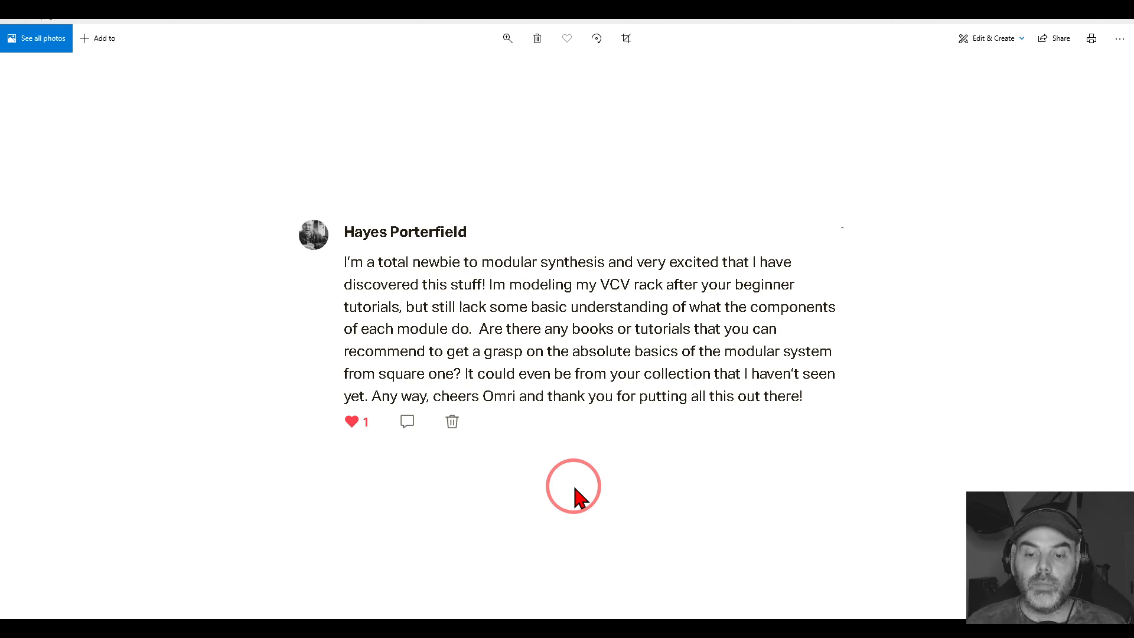
click(413, 615)
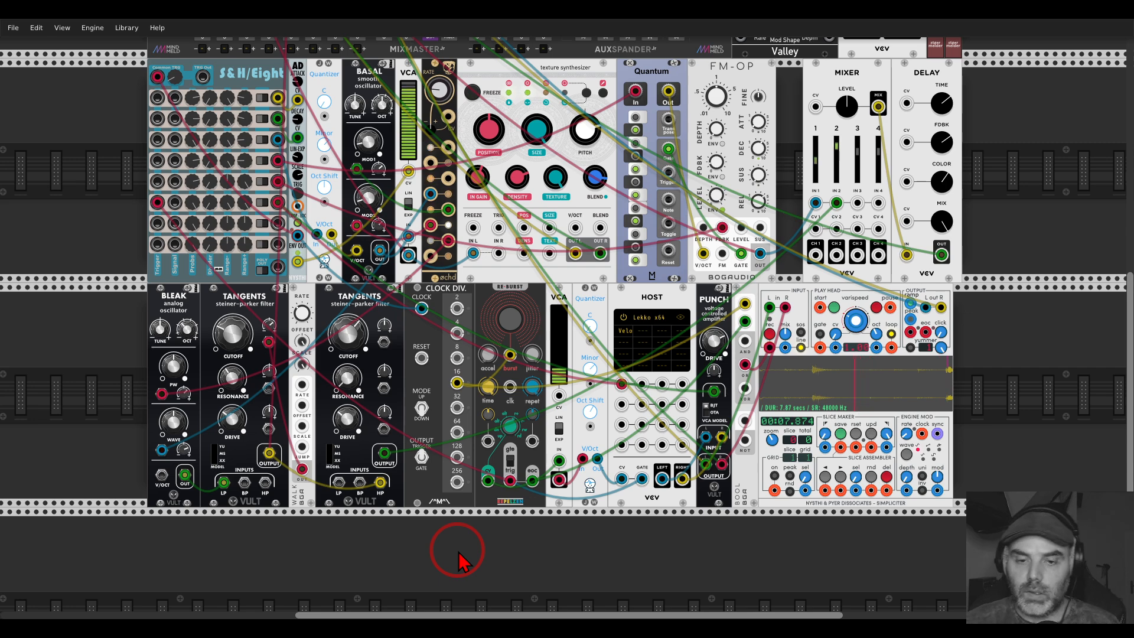
scroll(630, 519, up, 1)
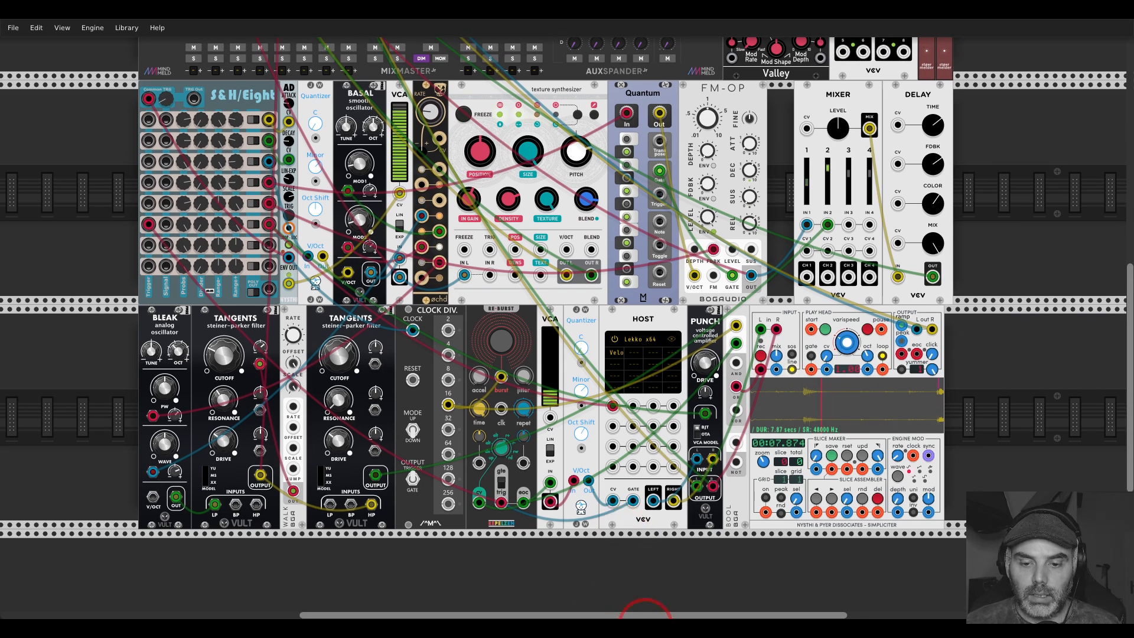
click(646, 625)
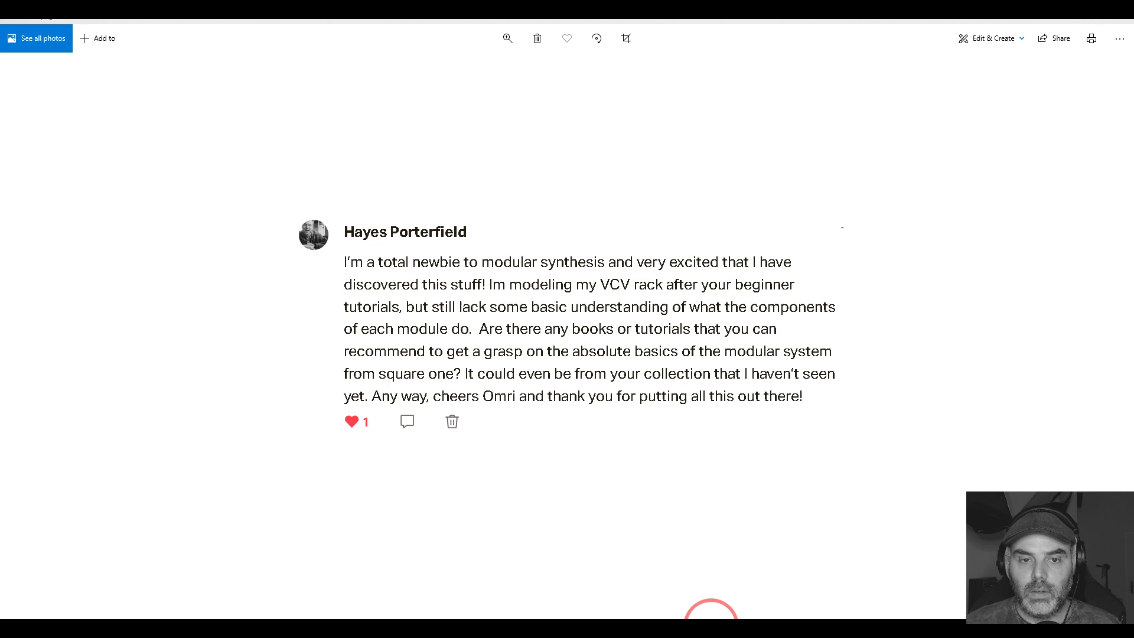
click(710, 625)
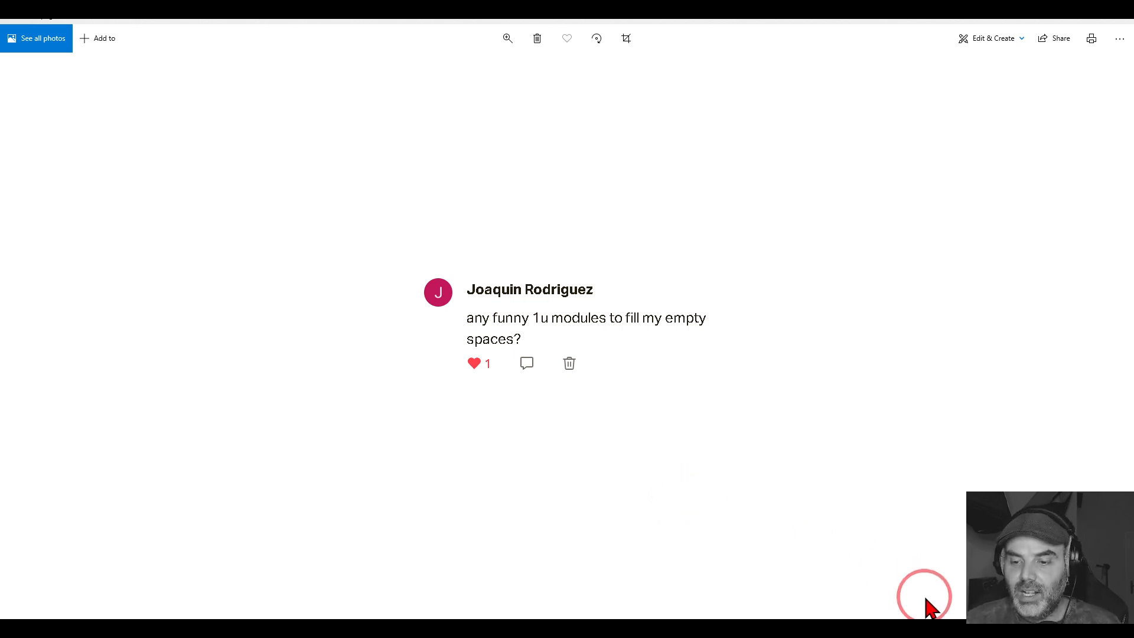
Switch to the web browser and examine the product page of Mosaic's Variable Delay 1U module.
click(945, 625)
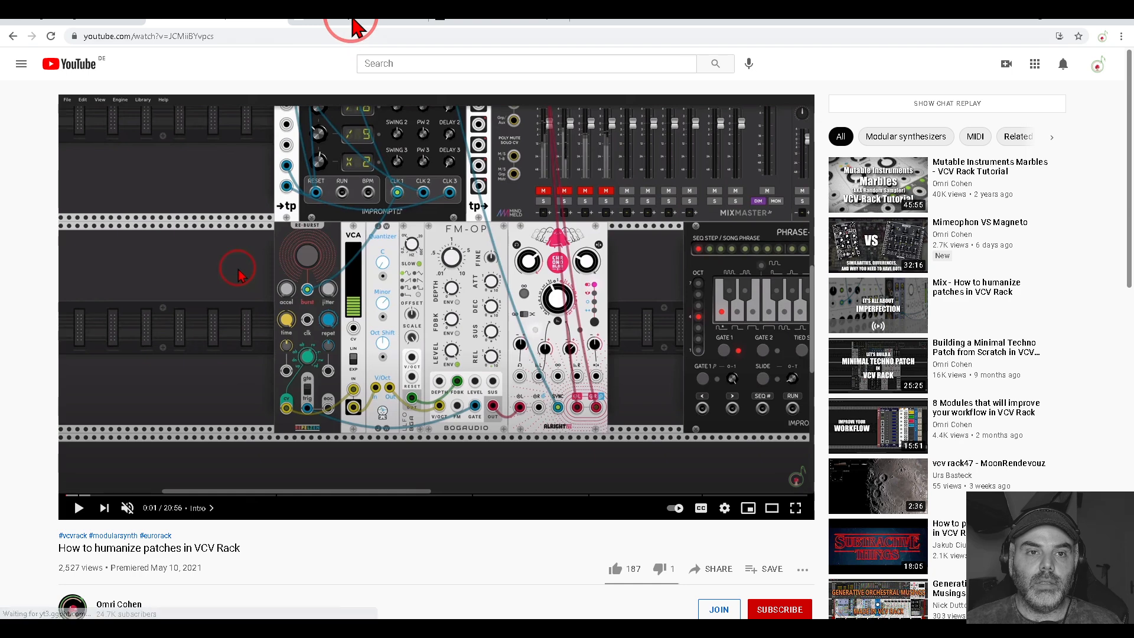
click(355, 18)
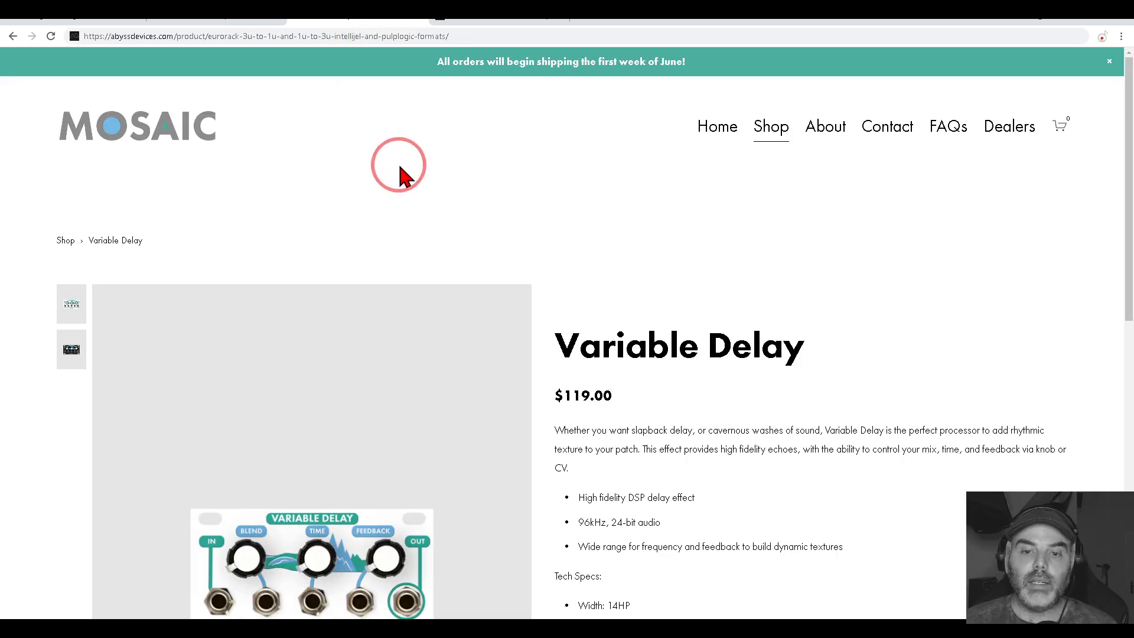
scroll(399, 165, down, 2)
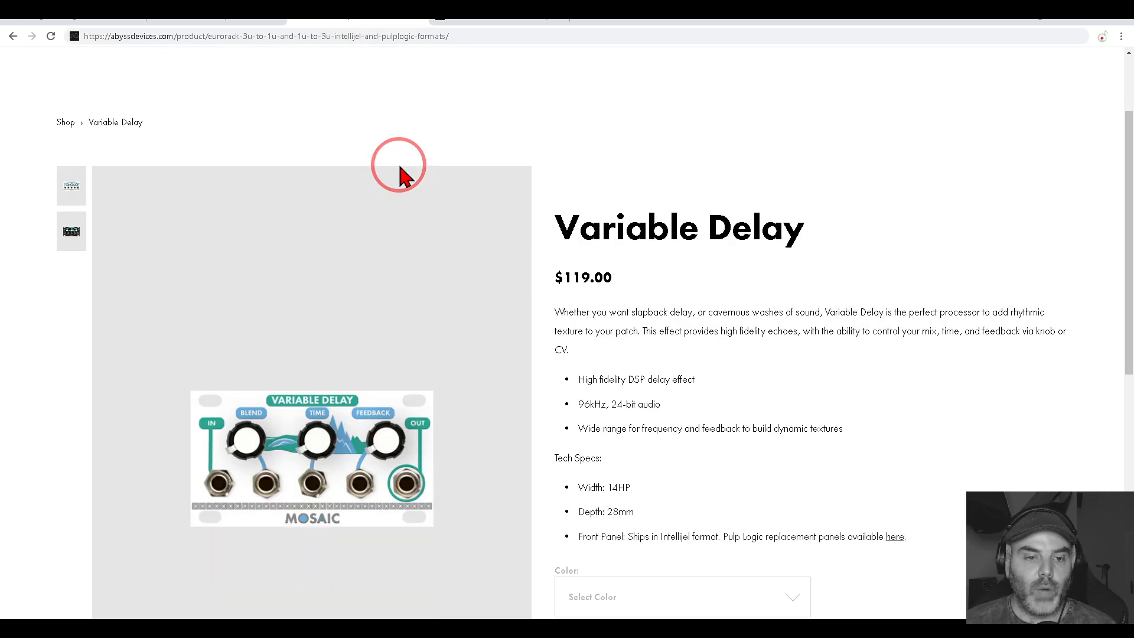
scroll(398, 171, up, 2)
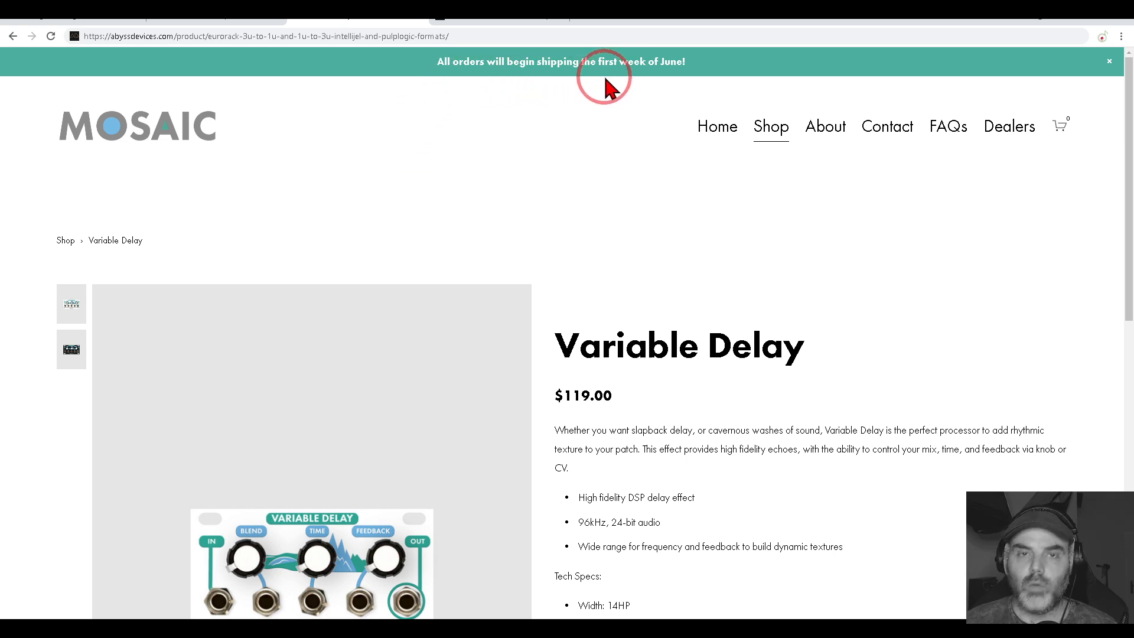
scroll(520, 174, down, 4)
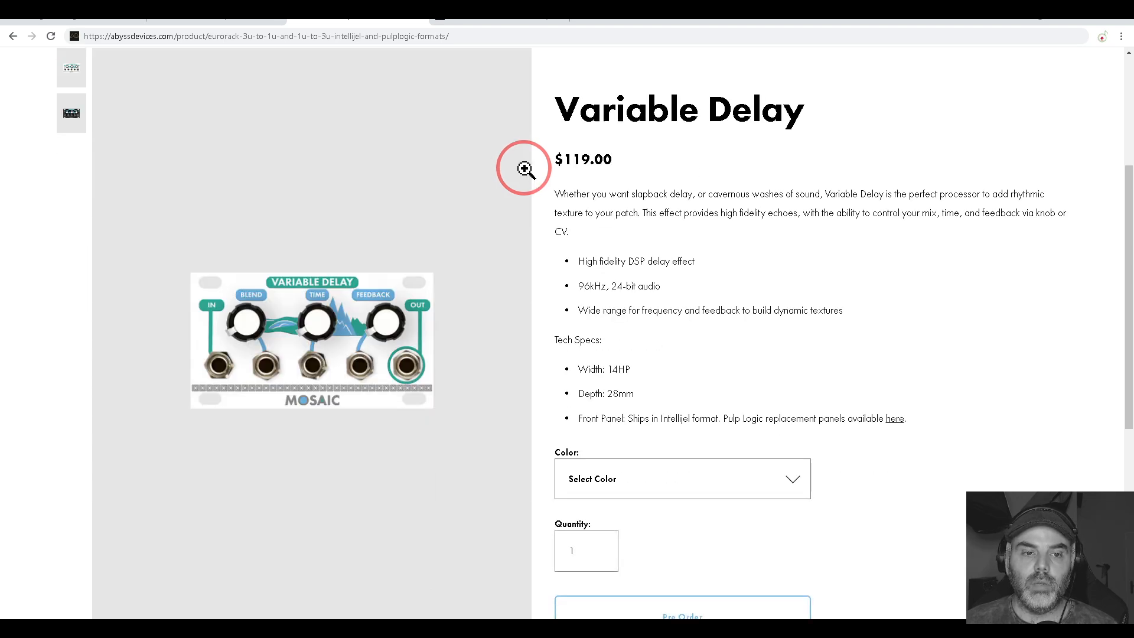
scroll(525, 165, down, 8)
scroll(527, 160, up, 8)
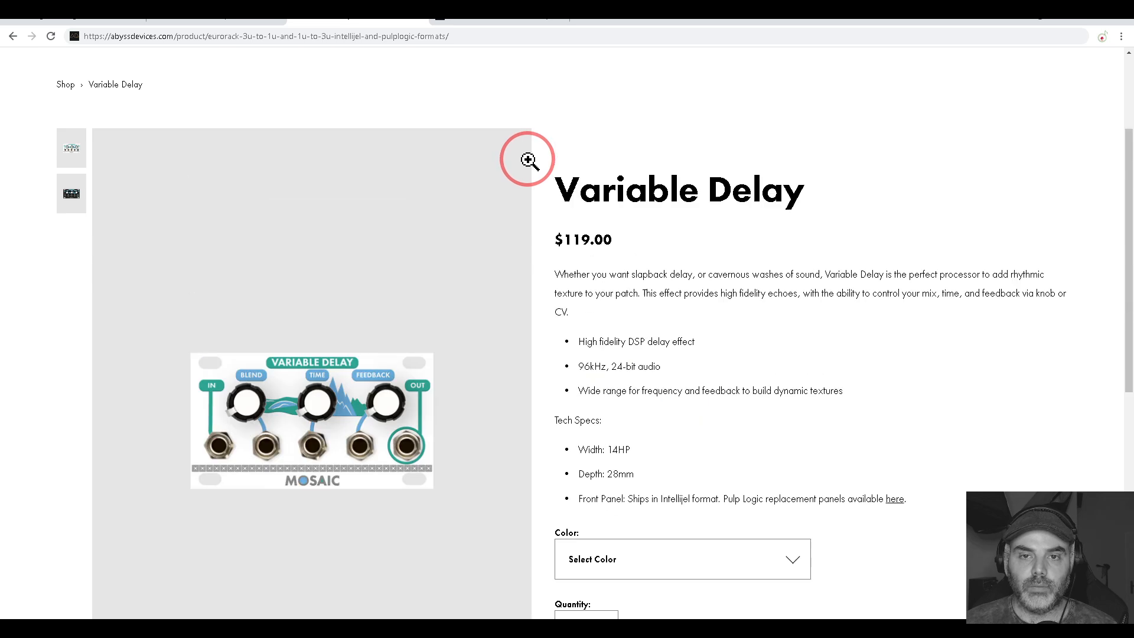
scroll(528, 160, up, 3)
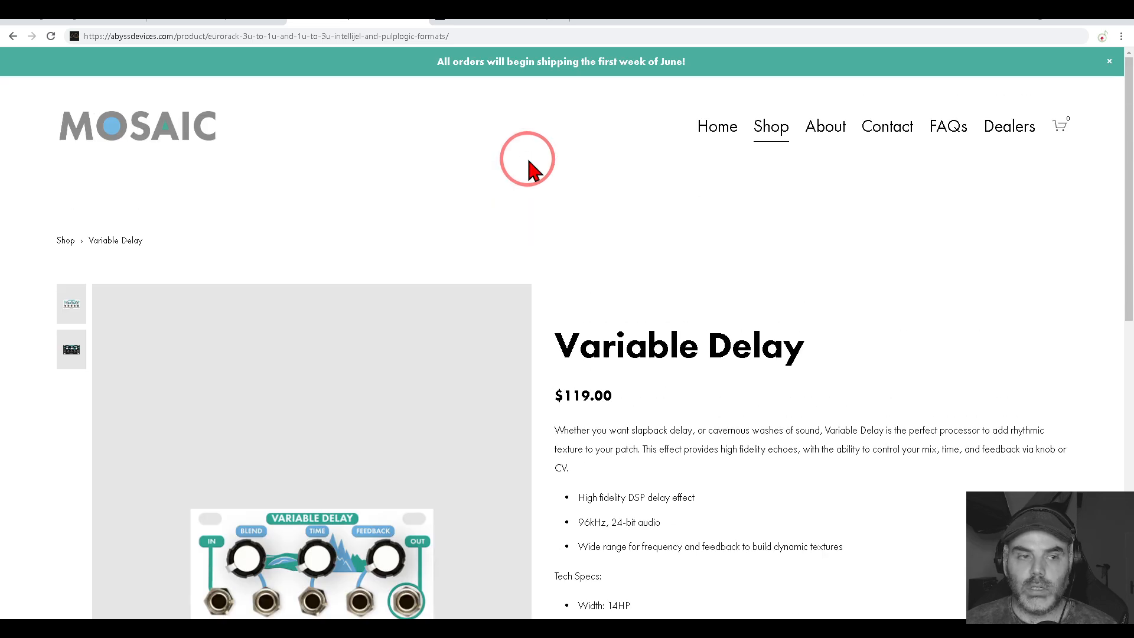
Open Mosaic's shop and look through its whole range of 1U modules.
click(764, 131)
scroll(431, 182, down, 4)
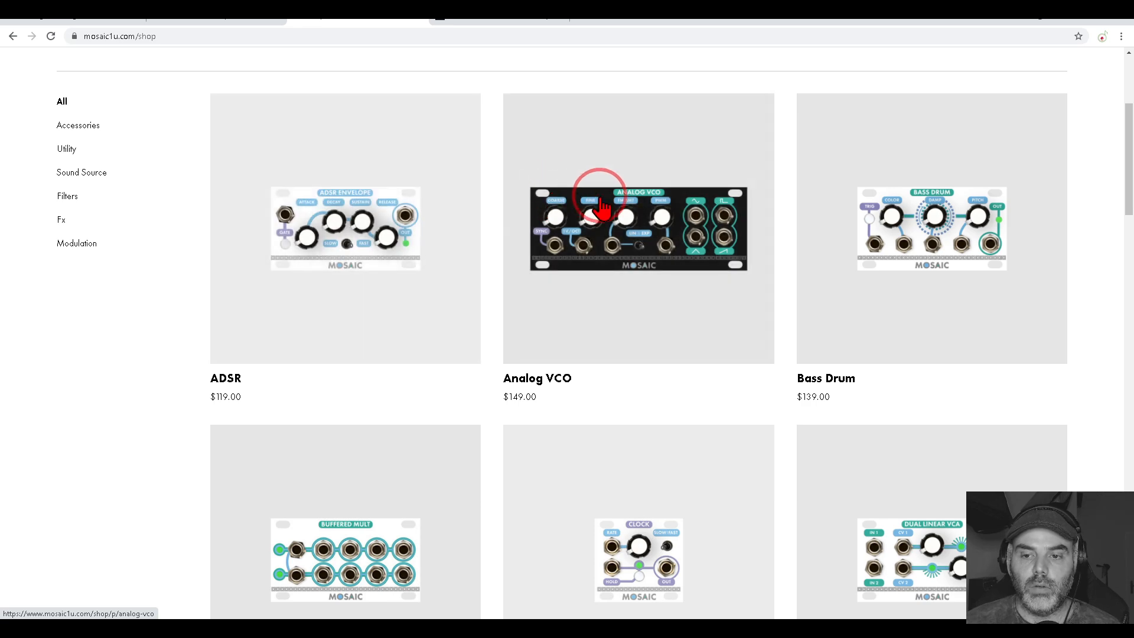
scroll(599, 201, down, 5)
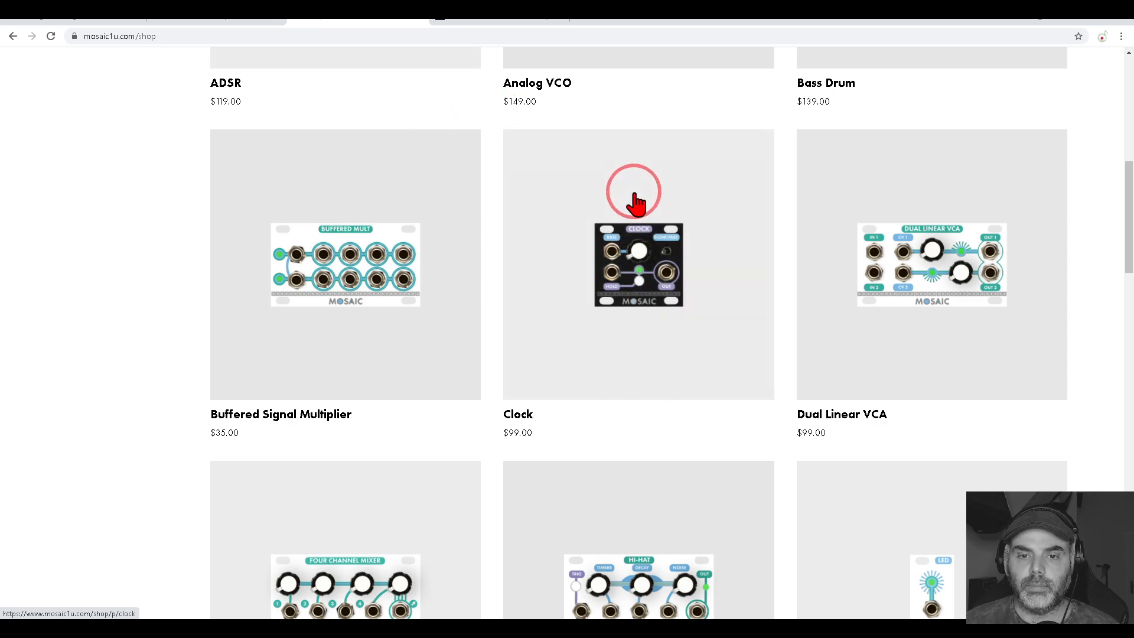
scroll(637, 201, down, 4)
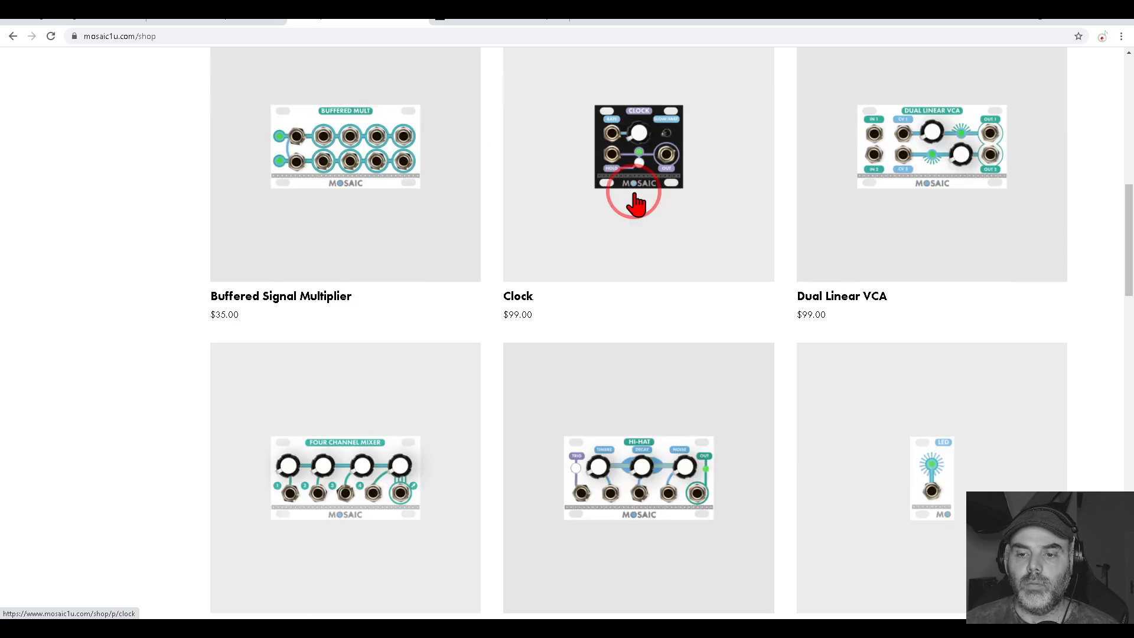
scroll(558, 151, down, 1)
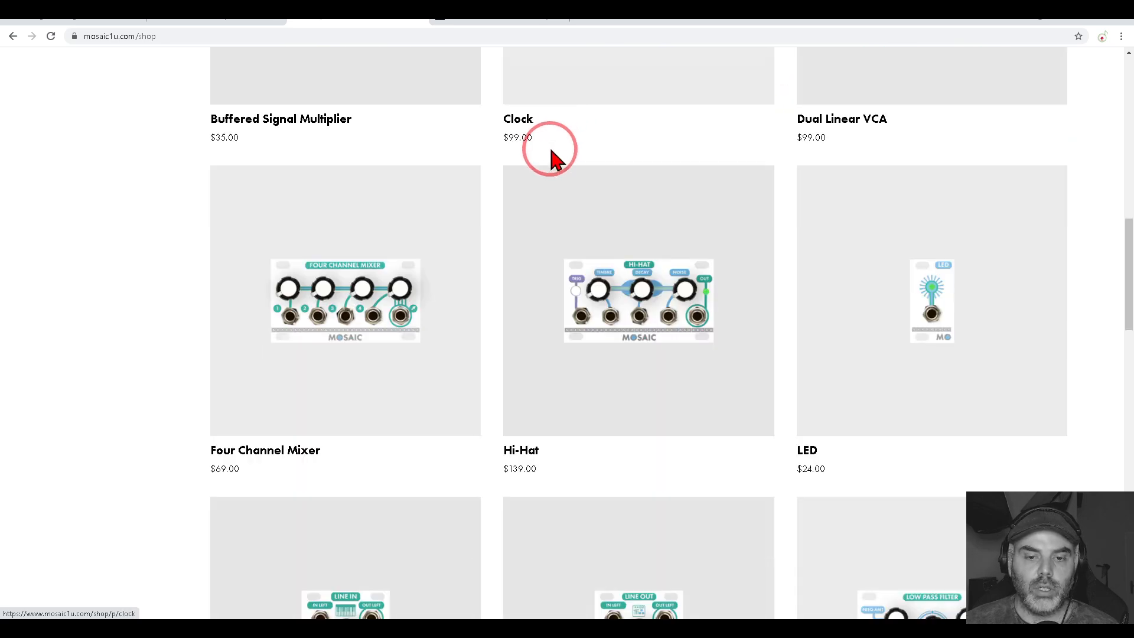
scroll(631, 223, down, 2)
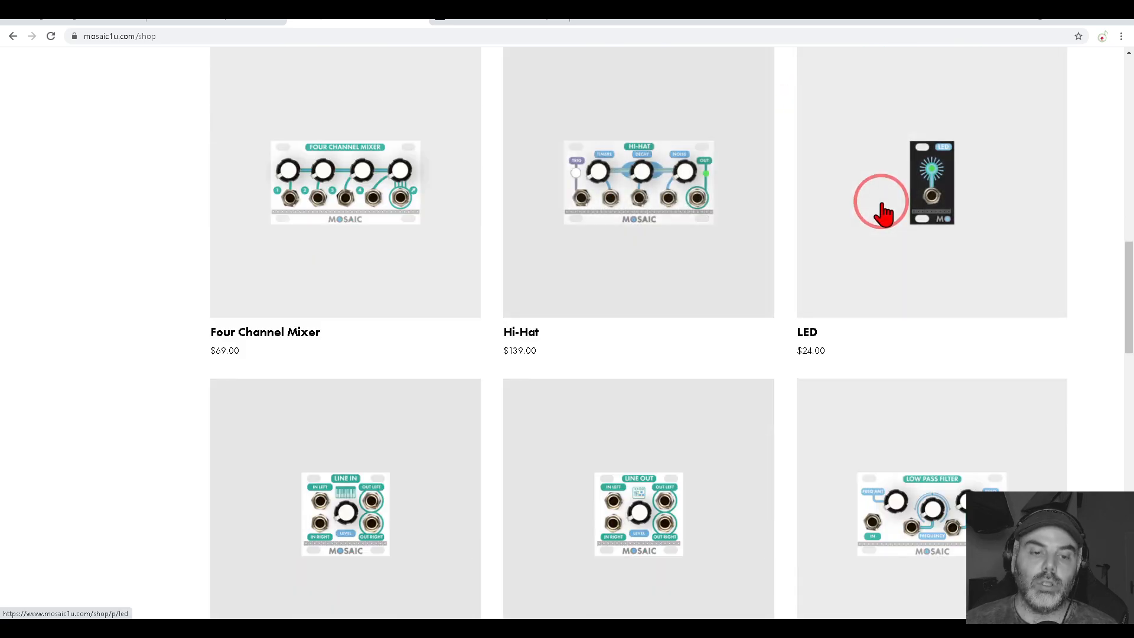
scroll(881, 207, down, 3)
scroll(685, 150, down, 1)
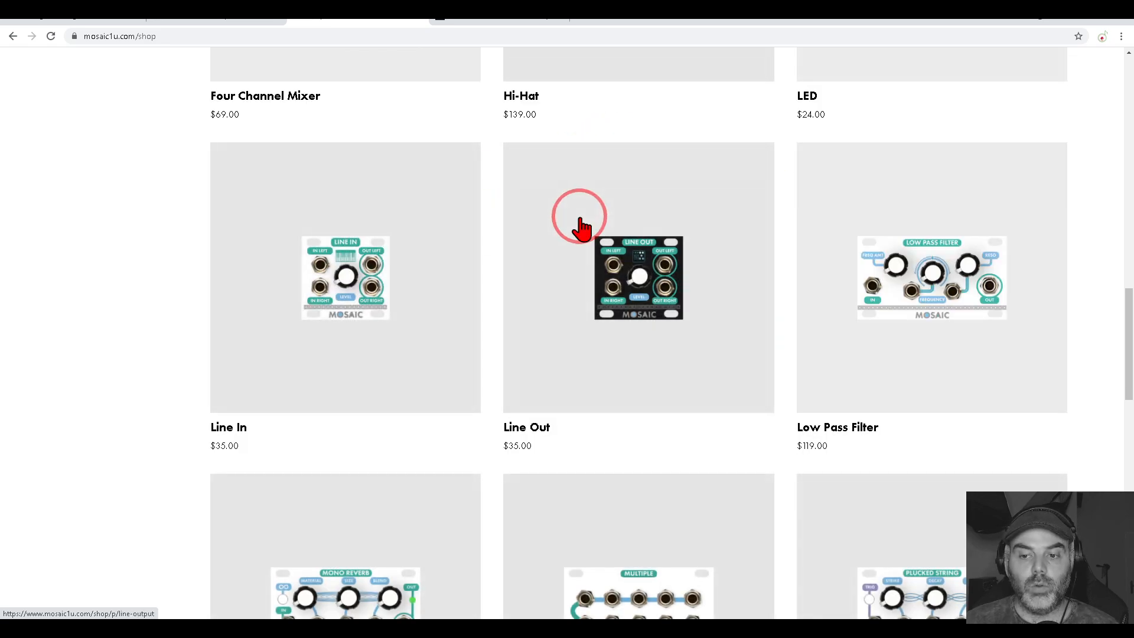
scroll(582, 227, down, 4)
scroll(579, 228, down, 5)
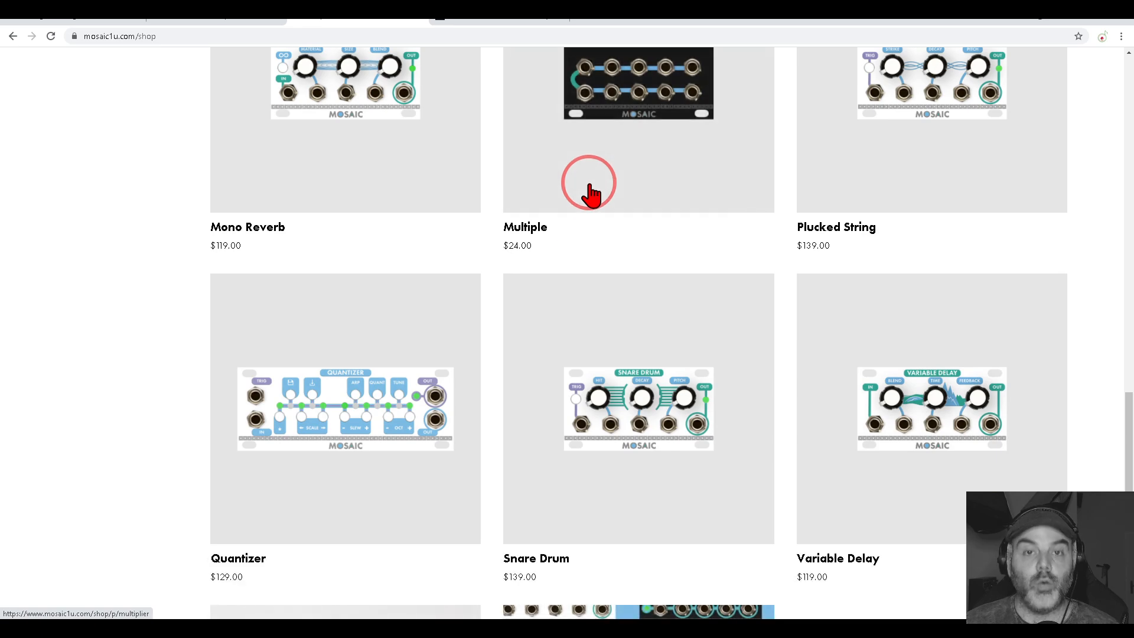
scroll(585, 186, down, 8)
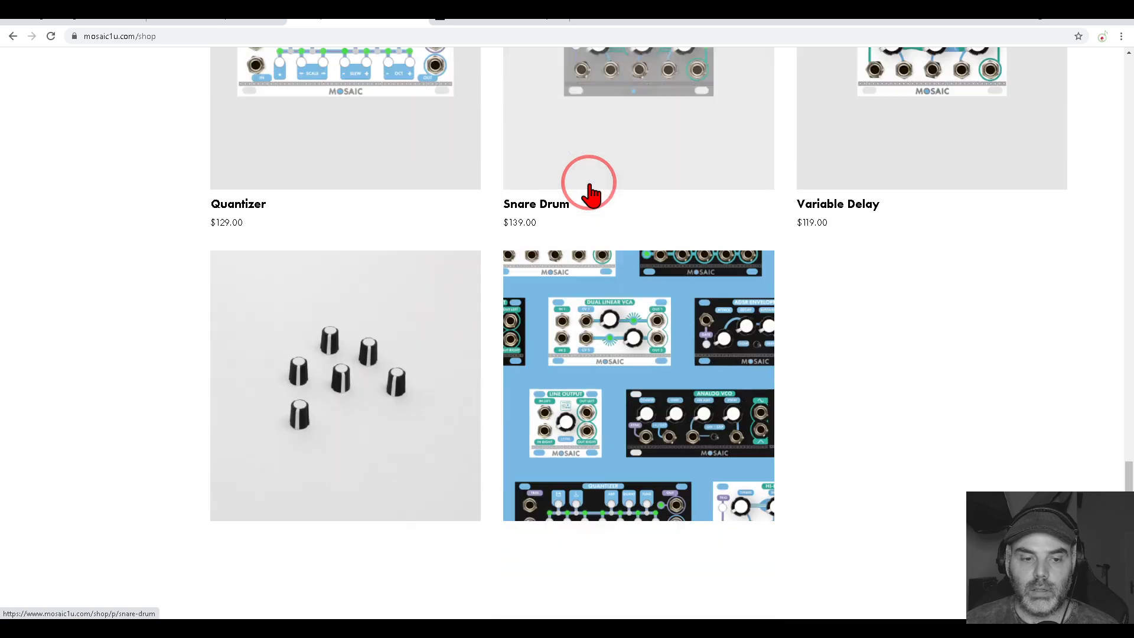
scroll(420, 253, up, 1)
scroll(420, 254, up, 3)
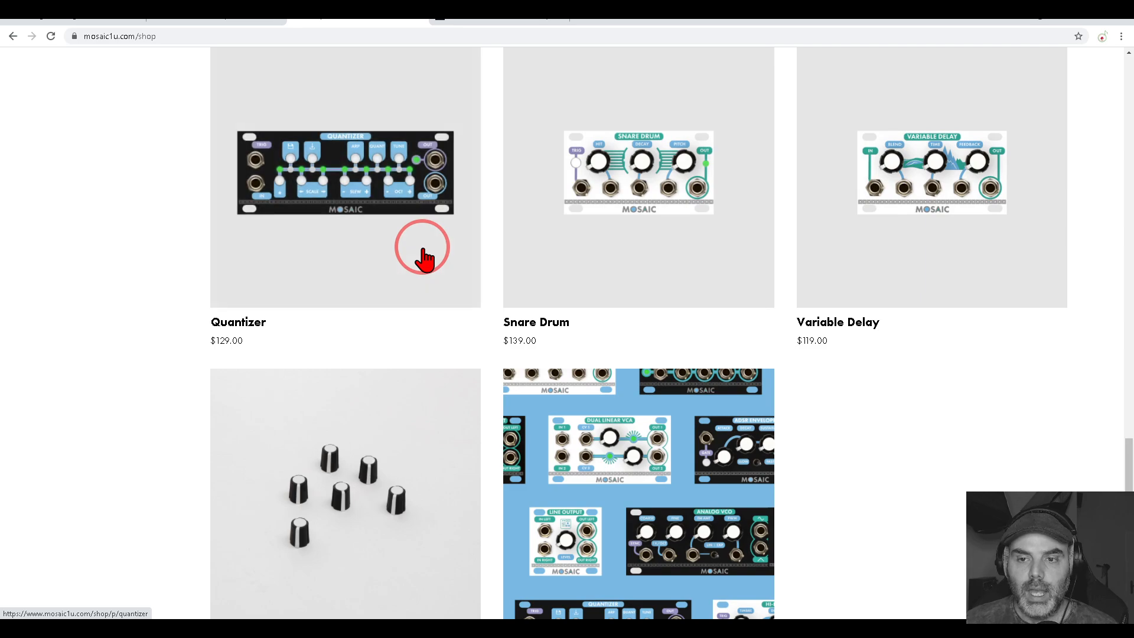
scroll(422, 256, up, 8)
scroll(423, 254, up, 20)
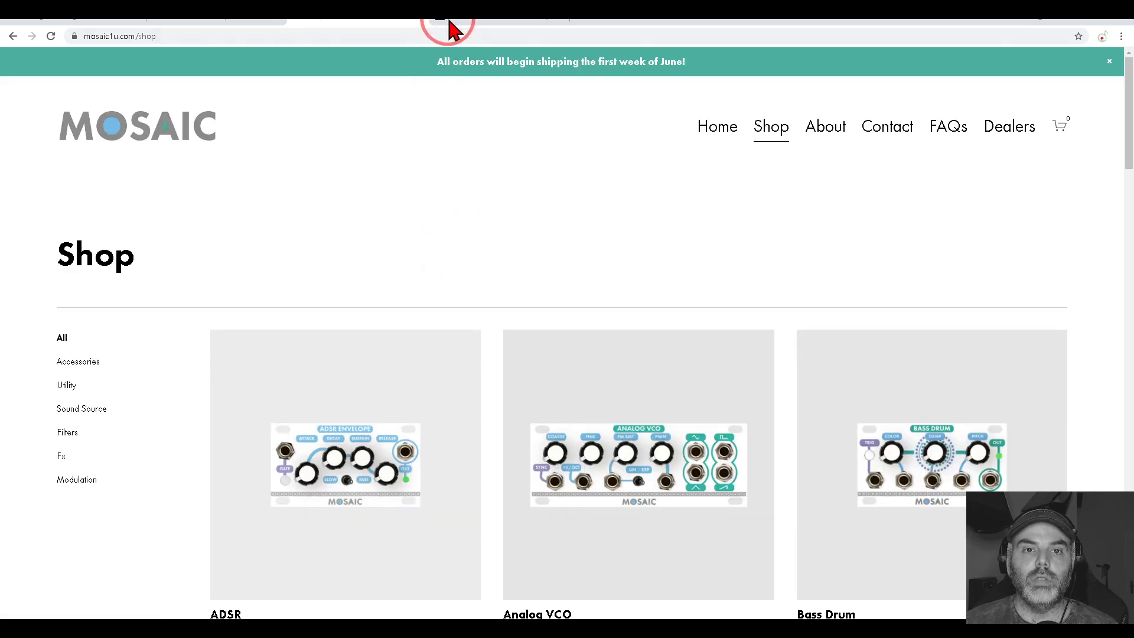
Read the Abyss Devices page on Eurorack converter panels for fitting 3U modules in 1U rows and 1U modules in 3U rows.
click(449, 21)
scroll(484, 224, down, 4)
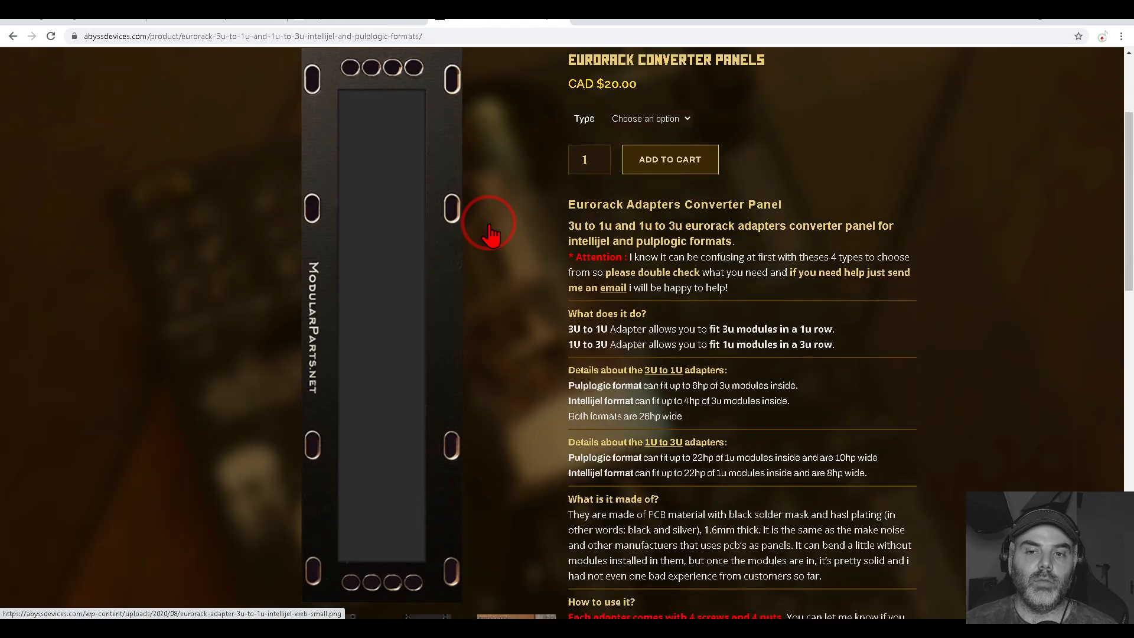
scroll(496, 239, up, 4)
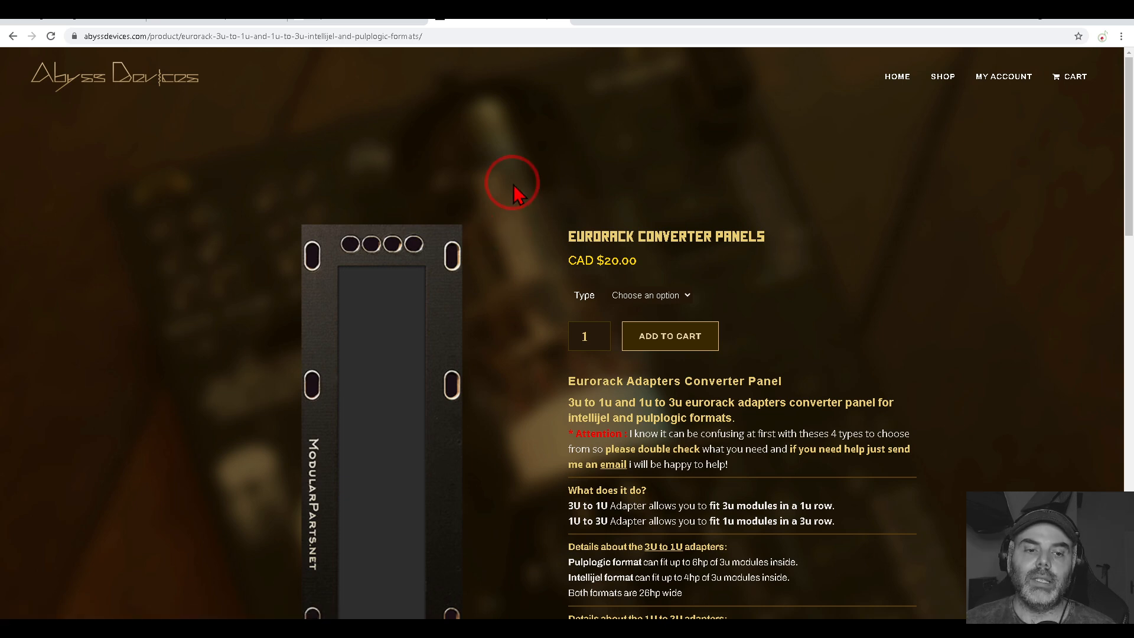
scroll(512, 184, down, 8)
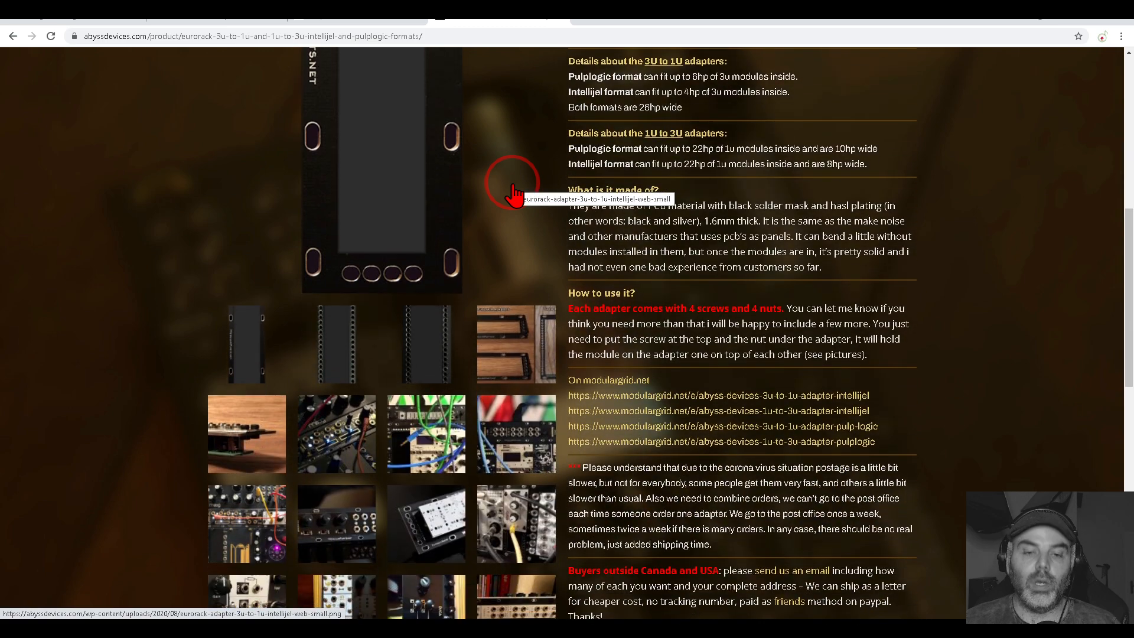
scroll(513, 186, up, 6)
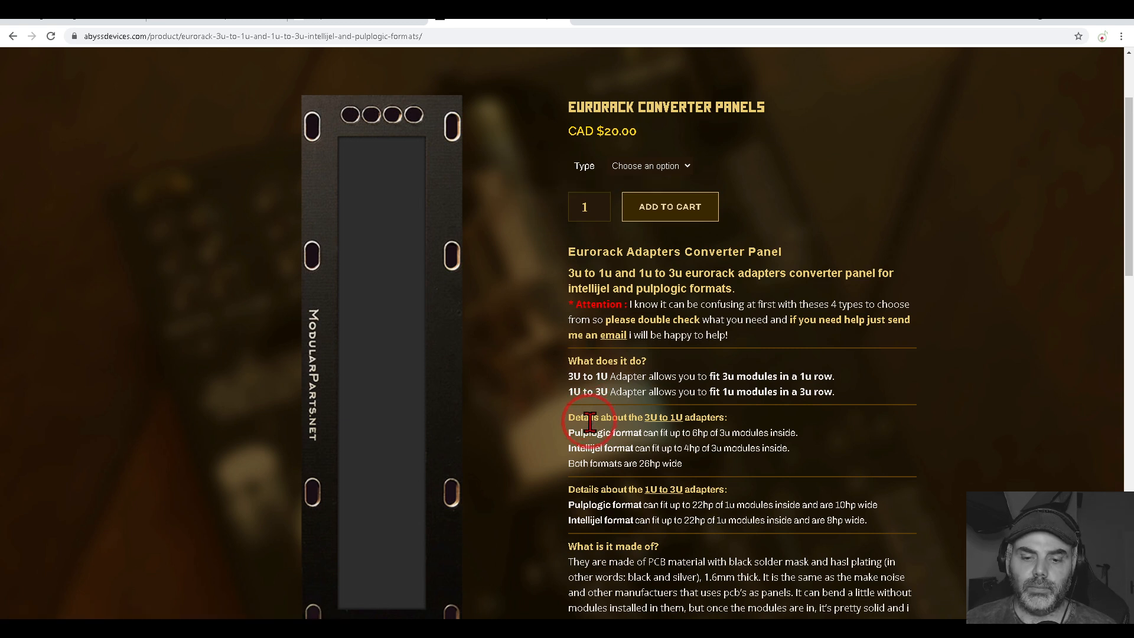
Look over the patch in VCV Rack, and read the viewer's question in Photos about which VCV module should be hardware.
click(418, 611)
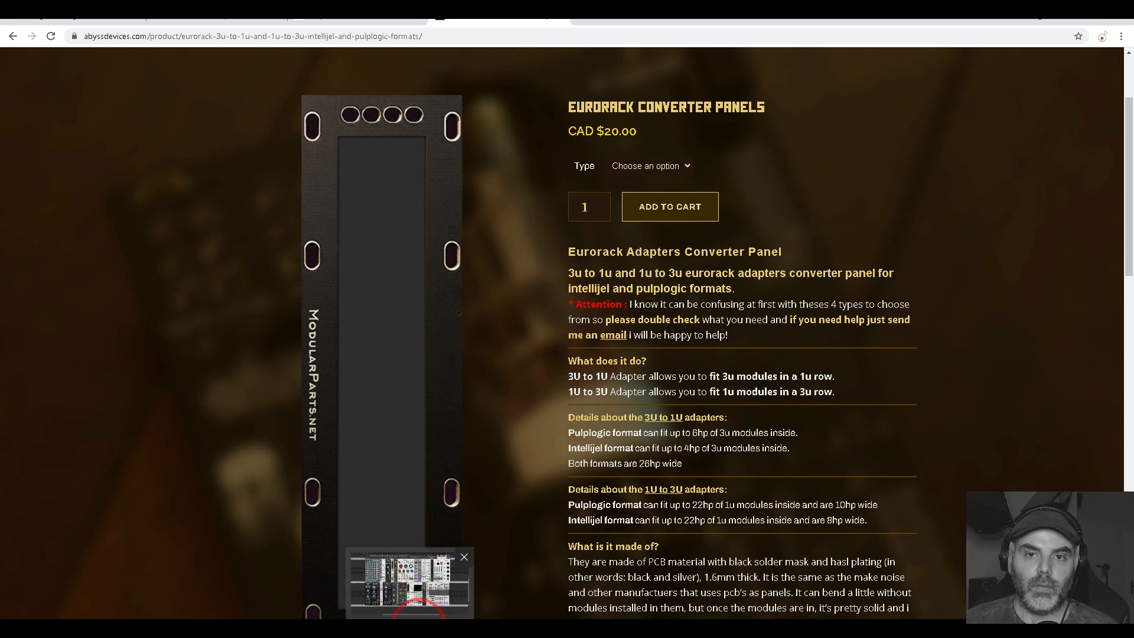
click(696, 261)
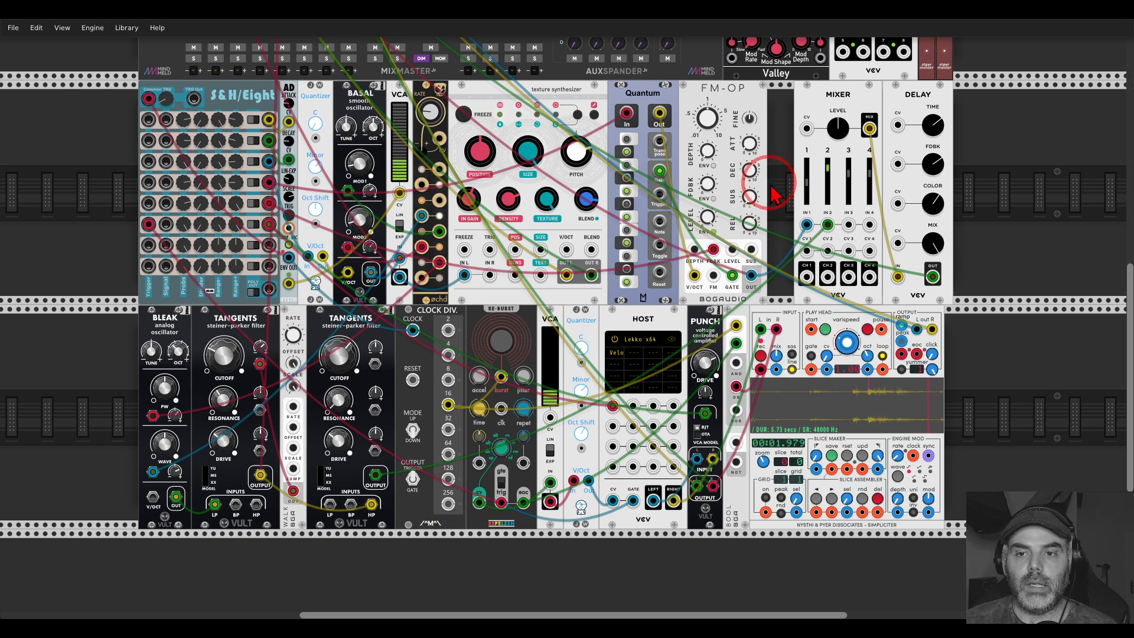
scroll(794, 251, up, 3)
scroll(794, 257, down, 1)
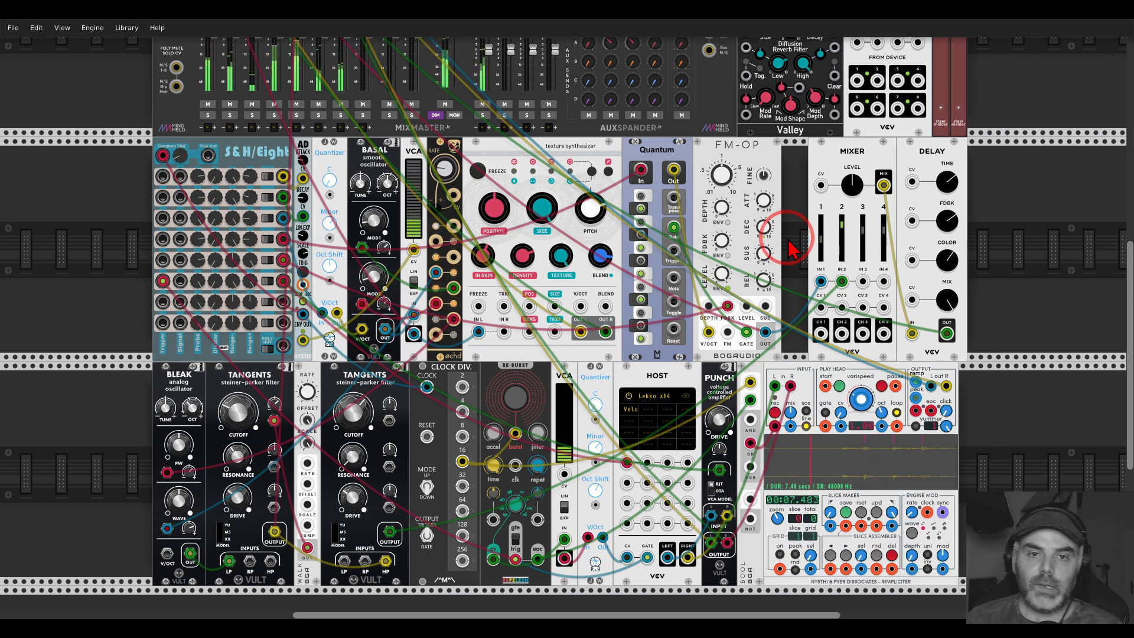
drag(786, 238, 780, 242)
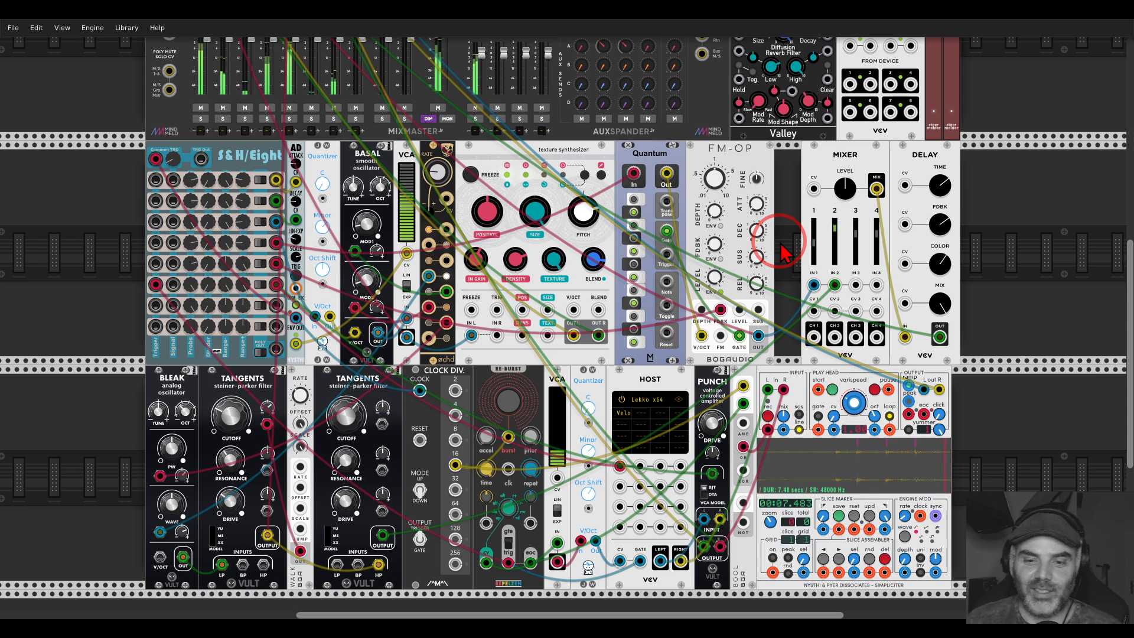
click(714, 629)
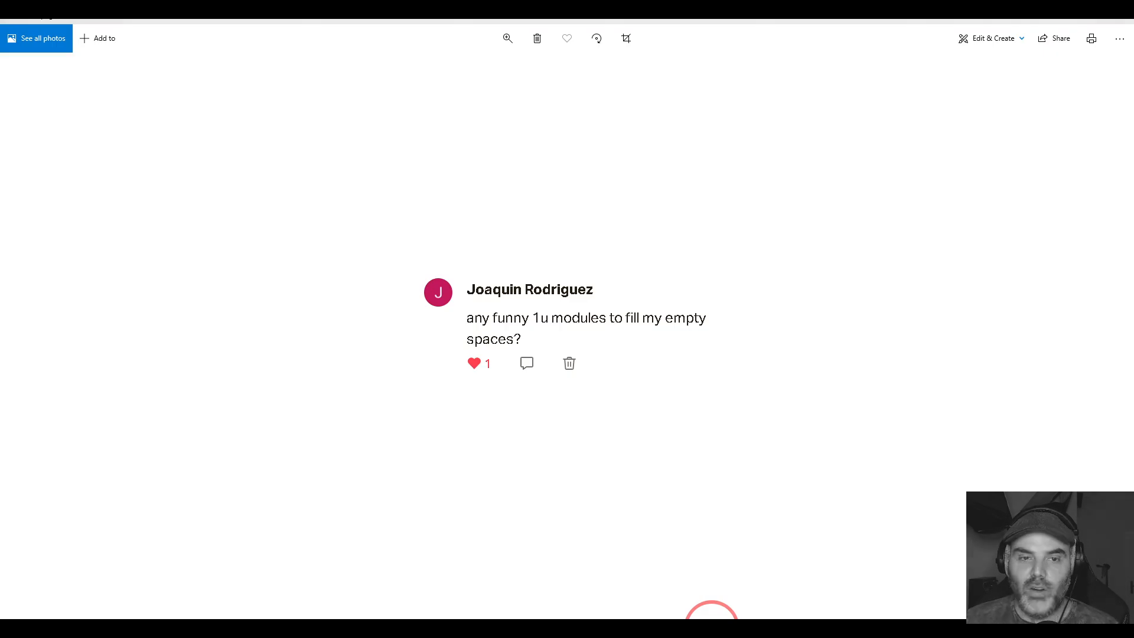
click(752, 627)
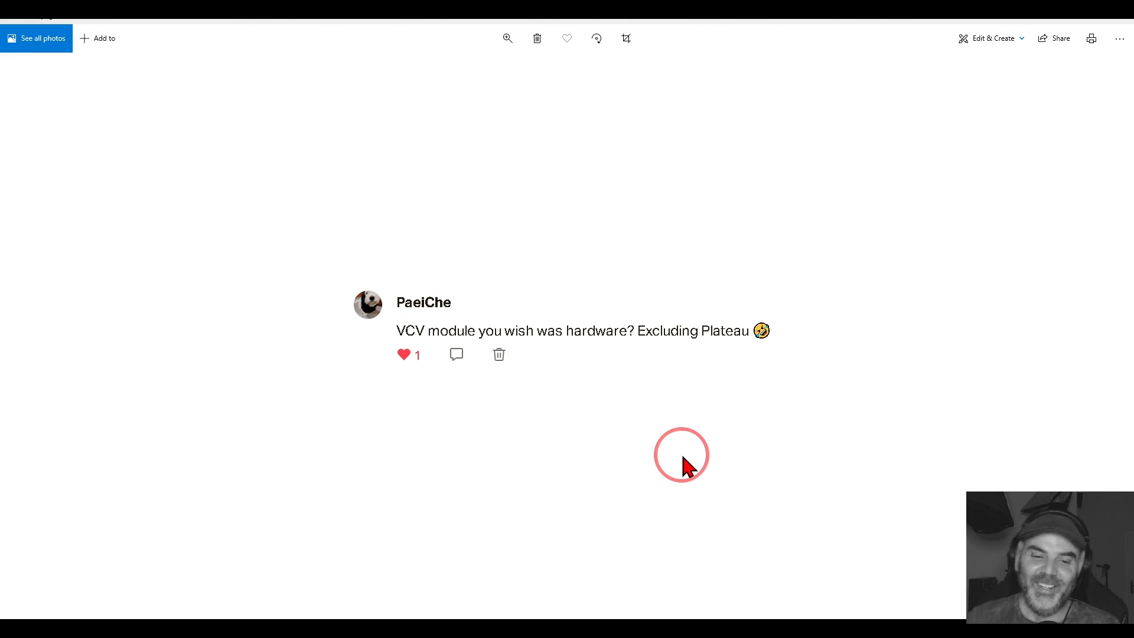
Switch to VCV Rack and add the Fate event modifier module in the empty row below the clock divider.
click(419, 627)
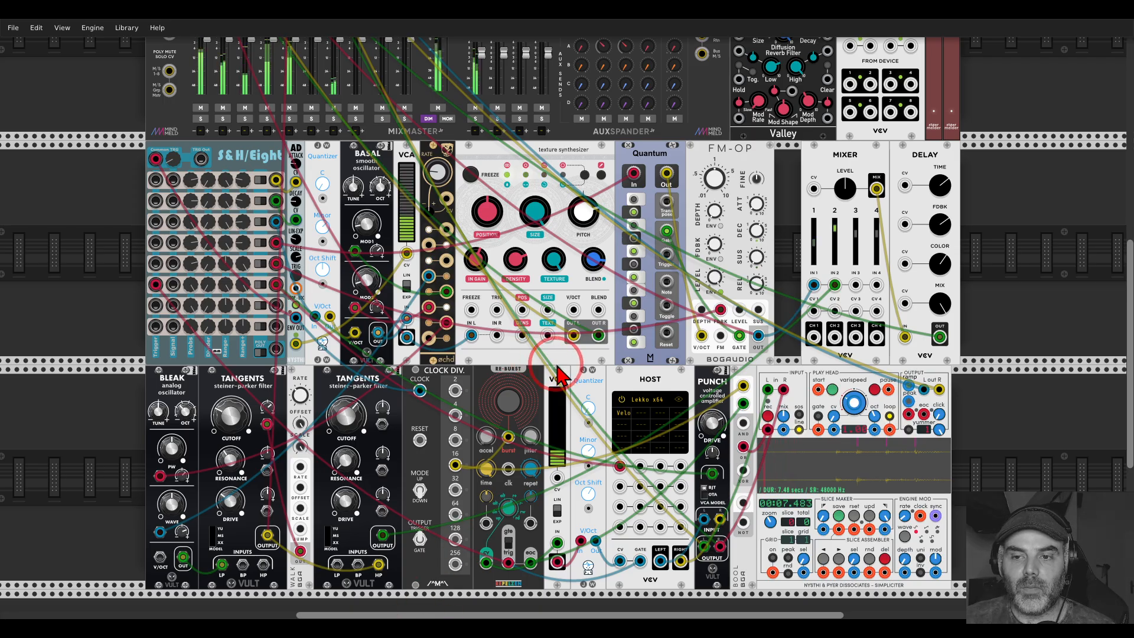
scroll(558, 378, down, 5)
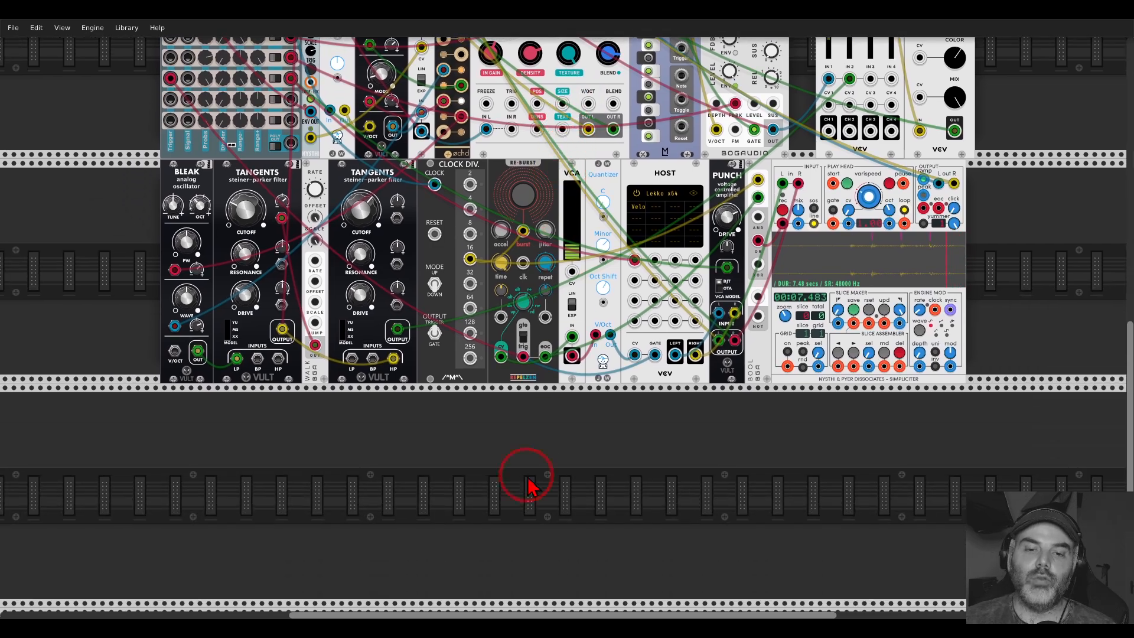
right_click(528, 487)
text(fate)
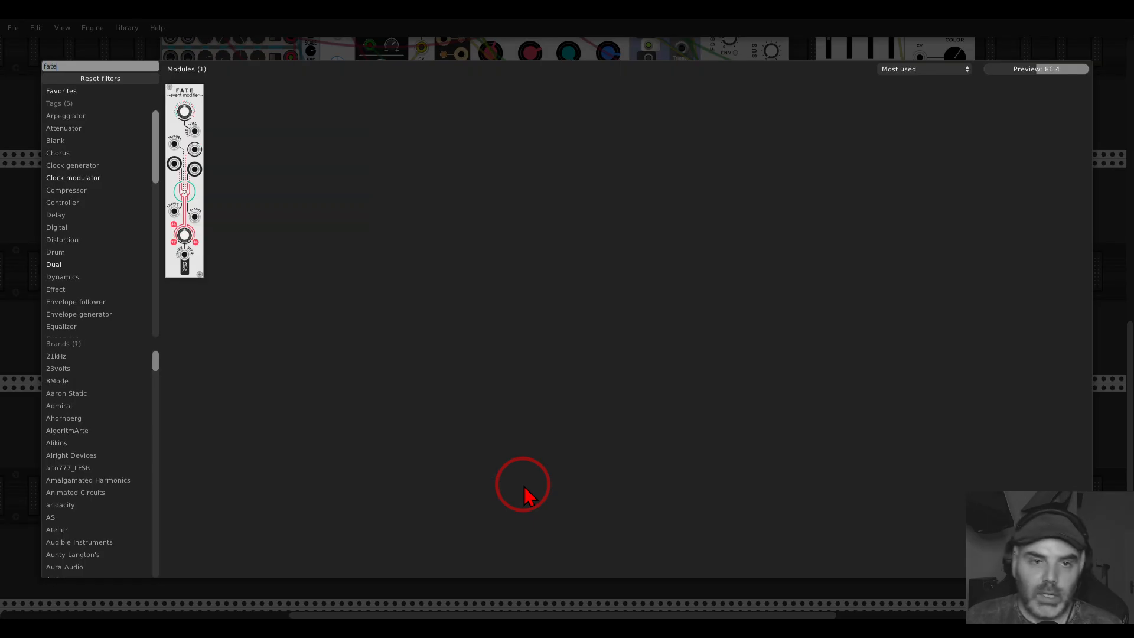
click(180, 109)
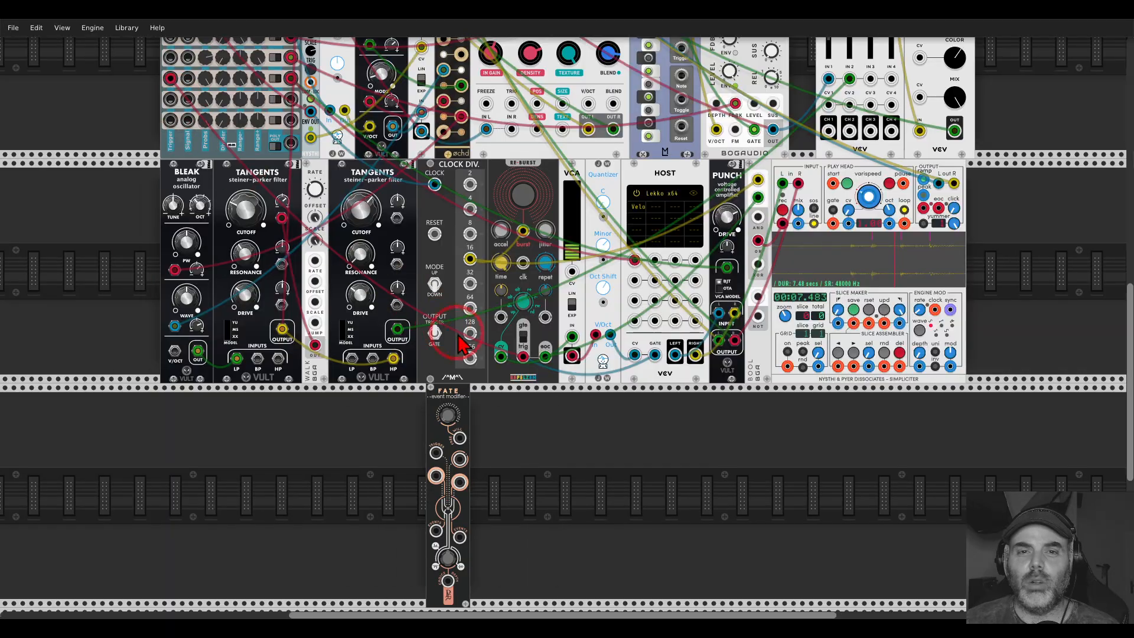
drag(380, 410, 473, 278)
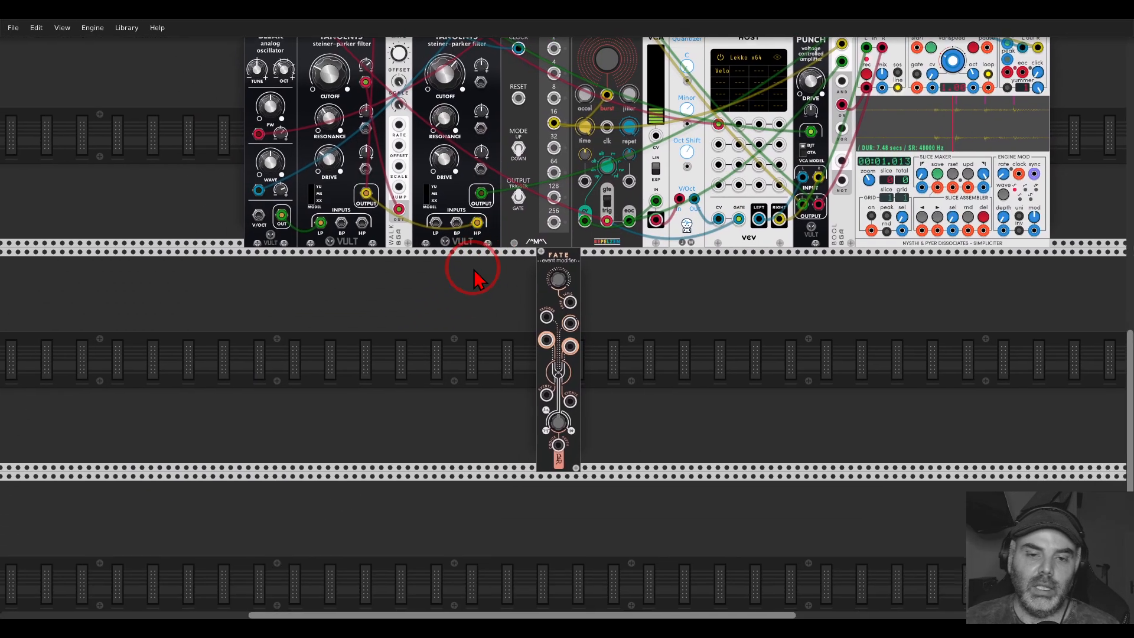
scroll(576, 374, up, 3)
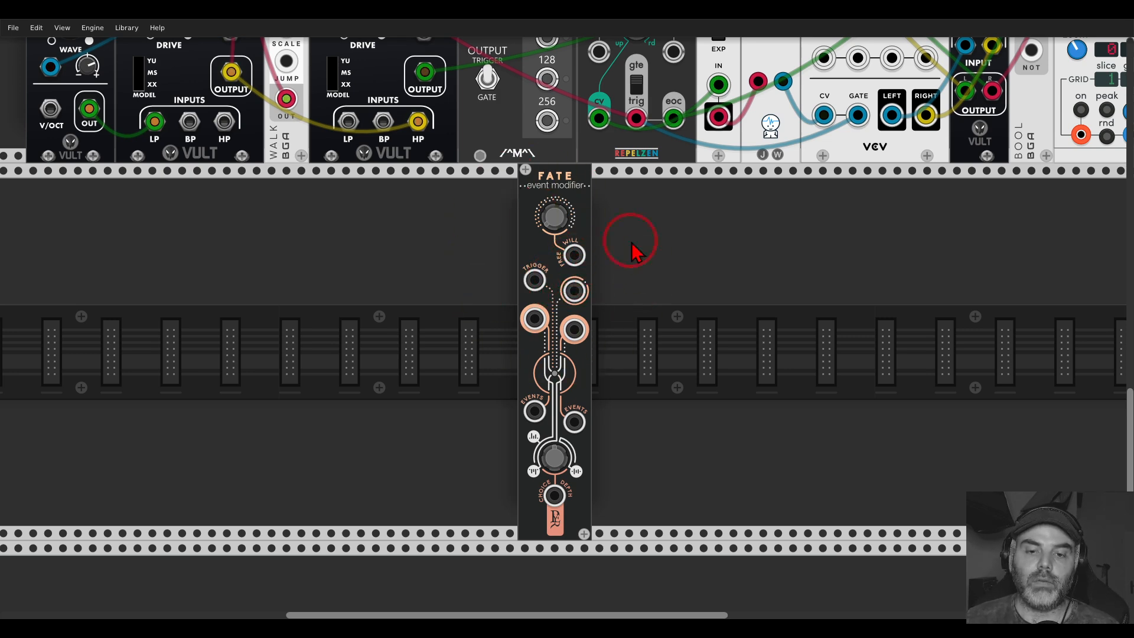
Add a Bogaudio ADDR-SEQ sequencer in the same row, to the left of the Fate module.
right_click(459, 312)
text(addr)
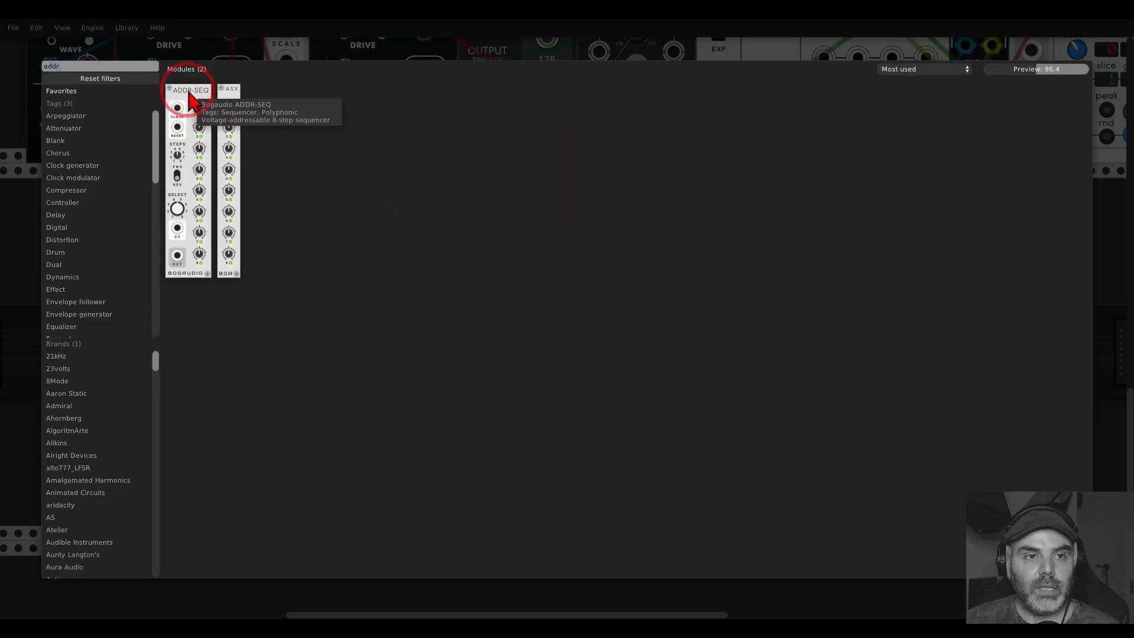
drag(188, 91, 340, 207)
drag(411, 244, 494, 229)
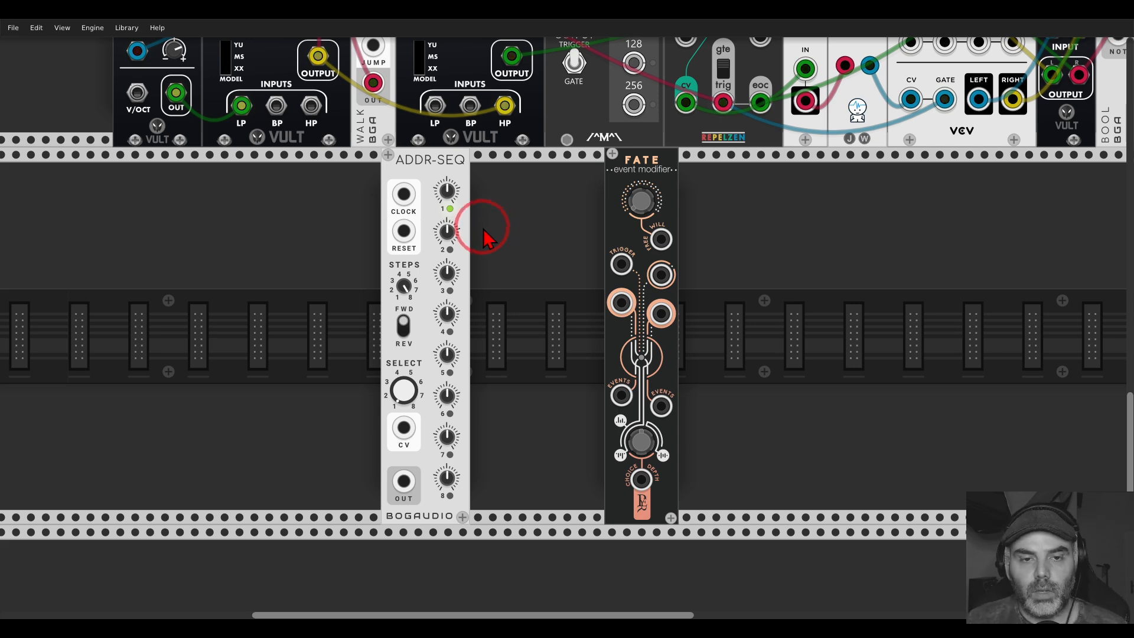
Move the ADDR-SEQ sequencer to the left end of its row and patch its clock input to the AD envelope module.
drag(507, 229, 293, 238)
scroll(654, 252, down, 1)
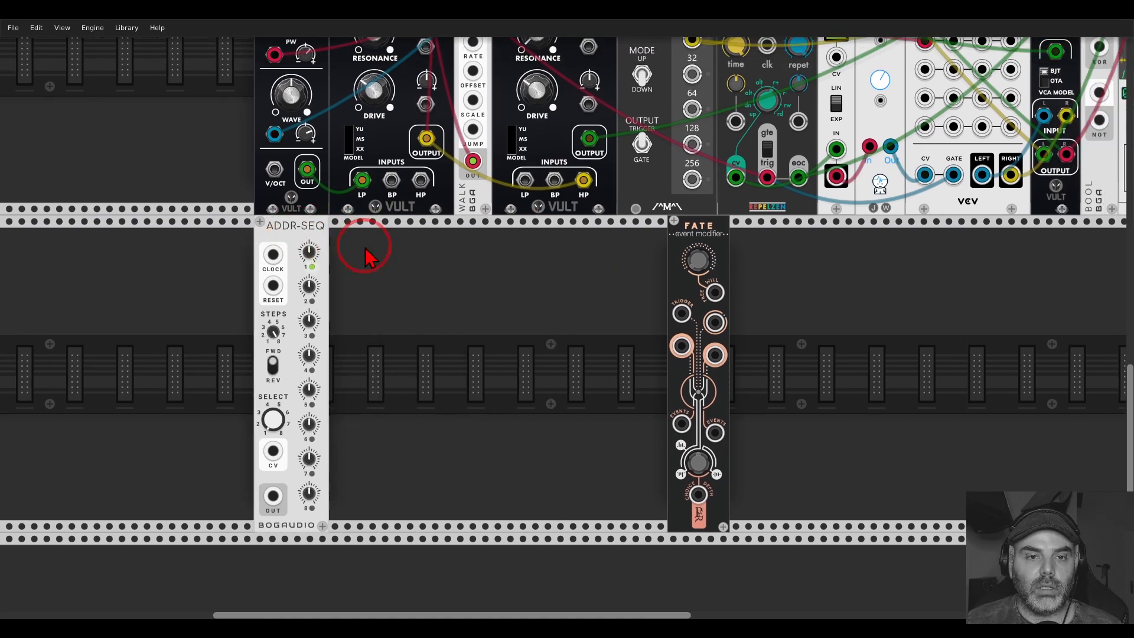
drag(371, 248, 313, 455)
drag(218, 461, 410, 74)
Add a VCV Notes module beside S&H/Eight and write "Trugger the AD envelope" in it.
scroll(428, 157, up, 7)
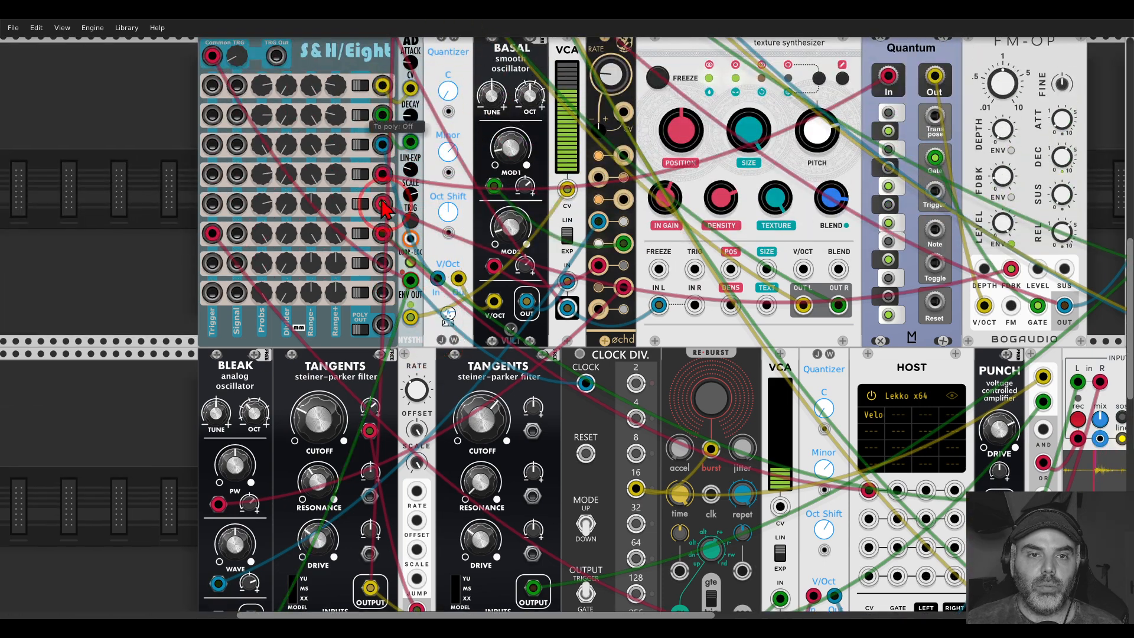
scroll(168, 192, up, 1)
right_click(169, 192)
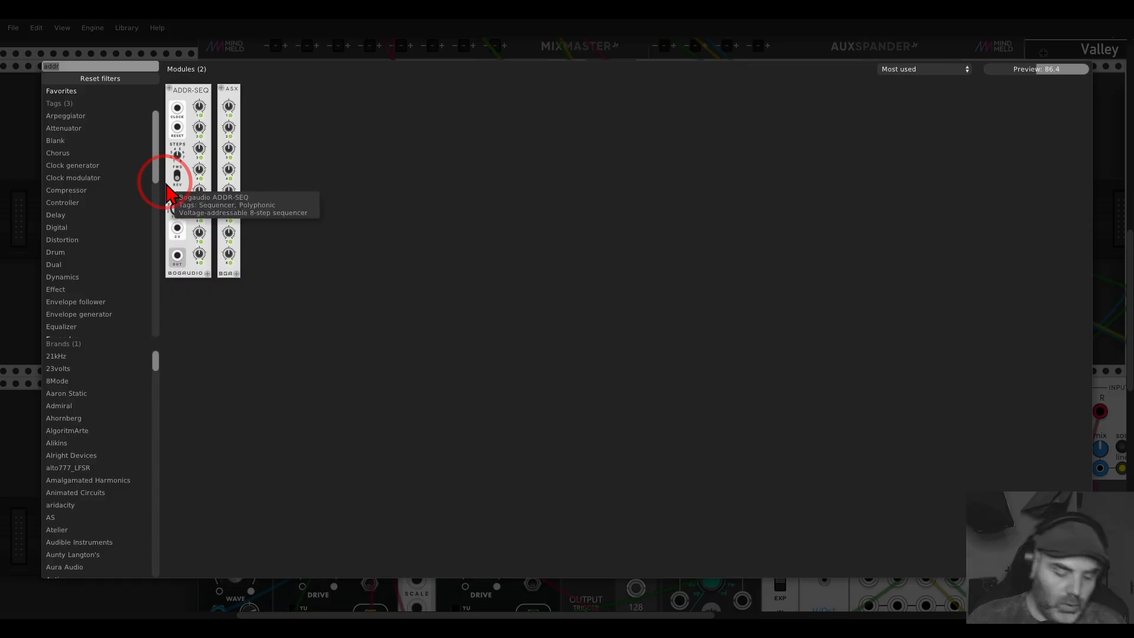
text(note)
click(184, 185)
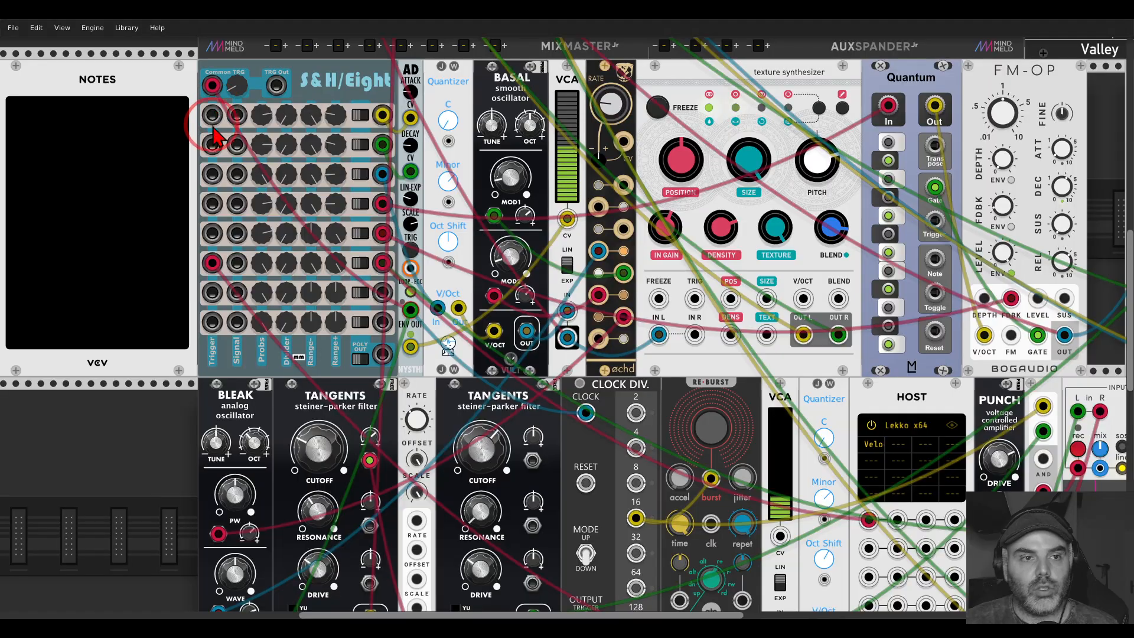
click(139, 132)
text(Tru)
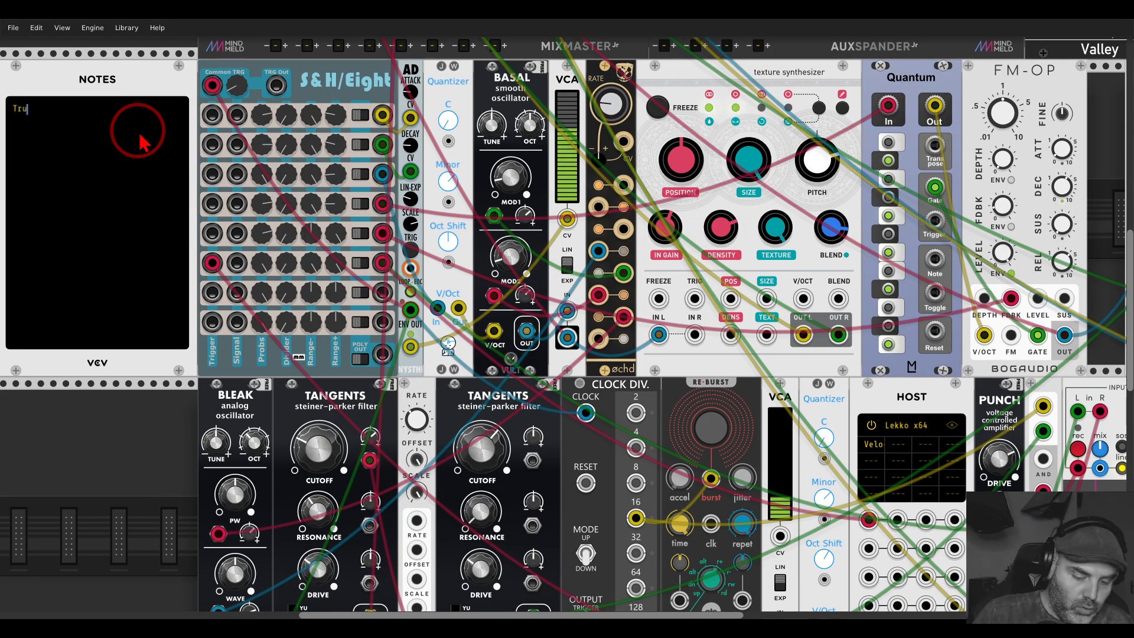
text(gger the AD env)
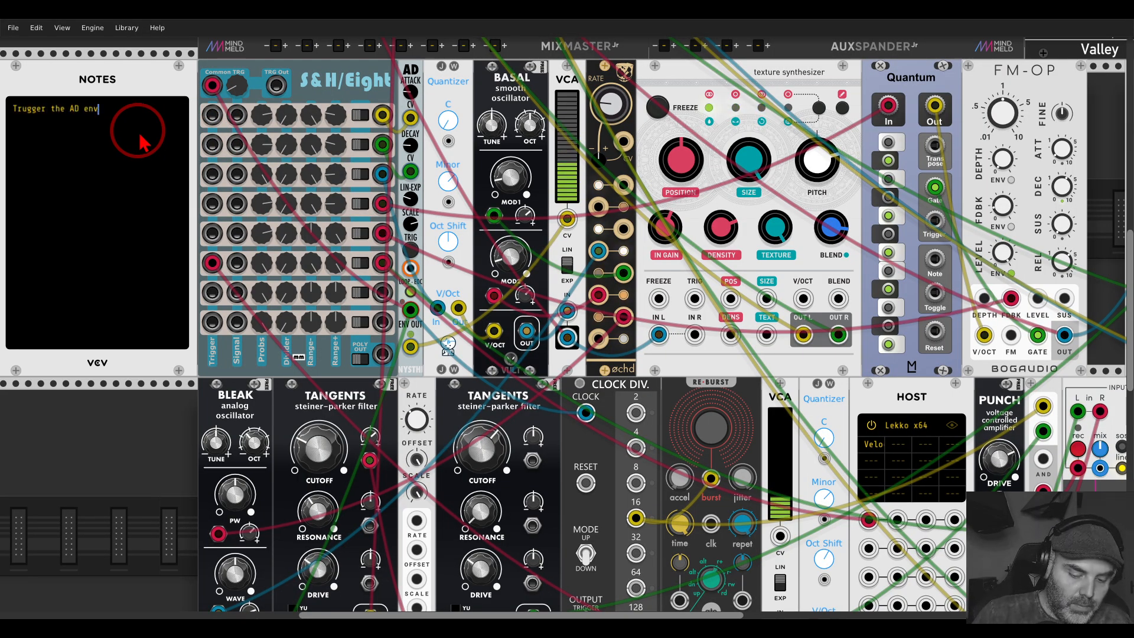
text(elope)
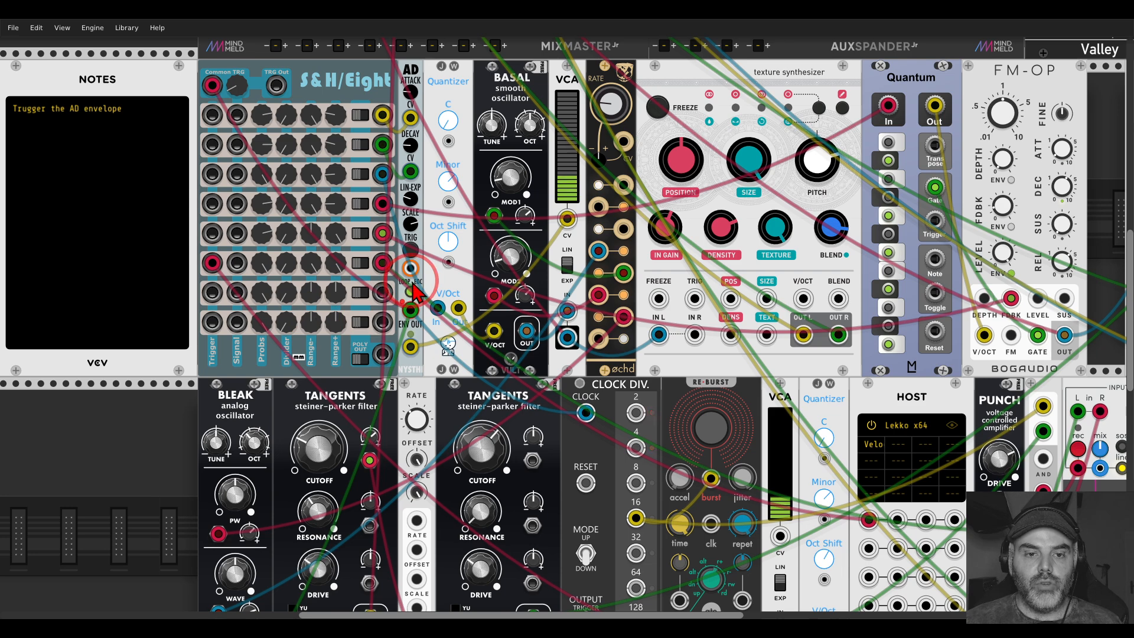
Set varied values on the eight step knobs of the ADDR-SEQ sequencer.
scroll(495, 248, down, 3)
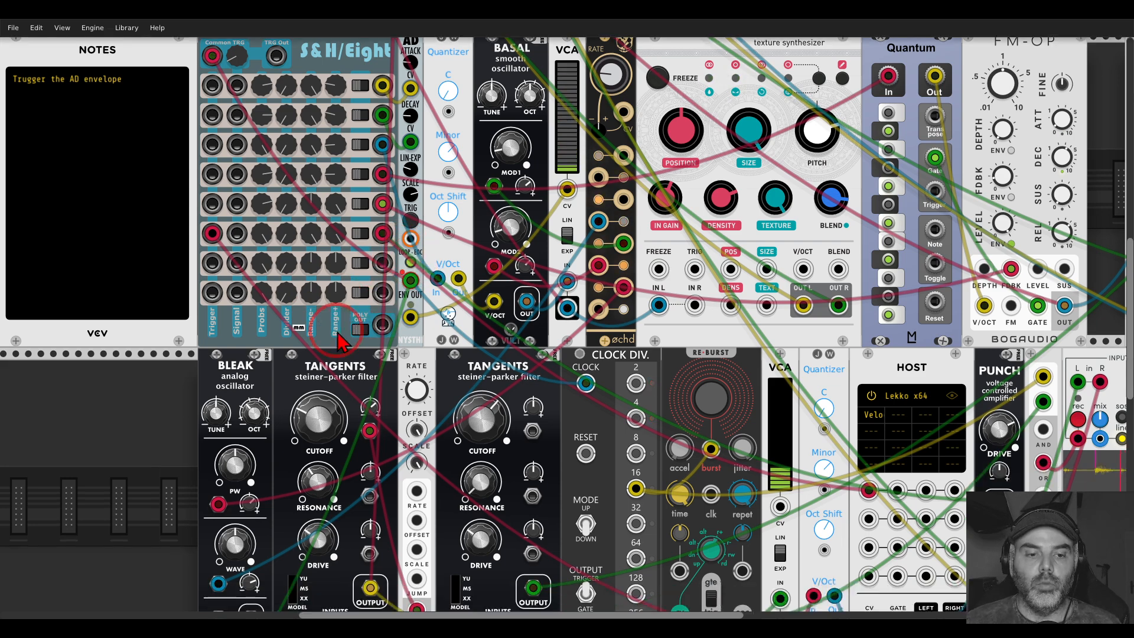
scroll(334, 259, down, 5)
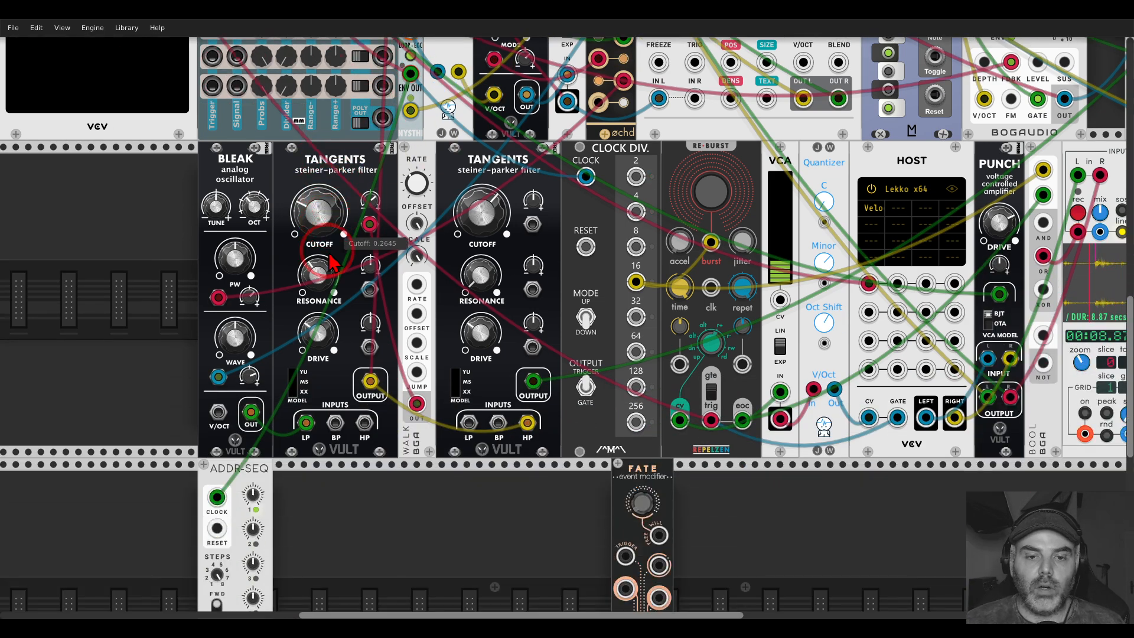
scroll(331, 263, down, 7)
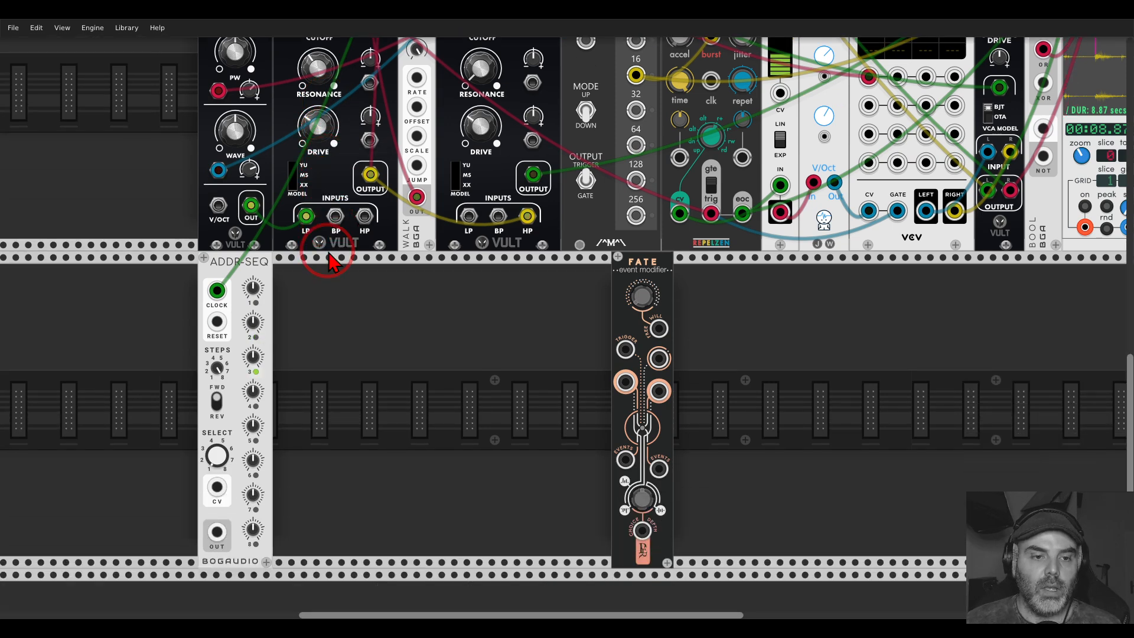
drag(331, 260, 243, 289)
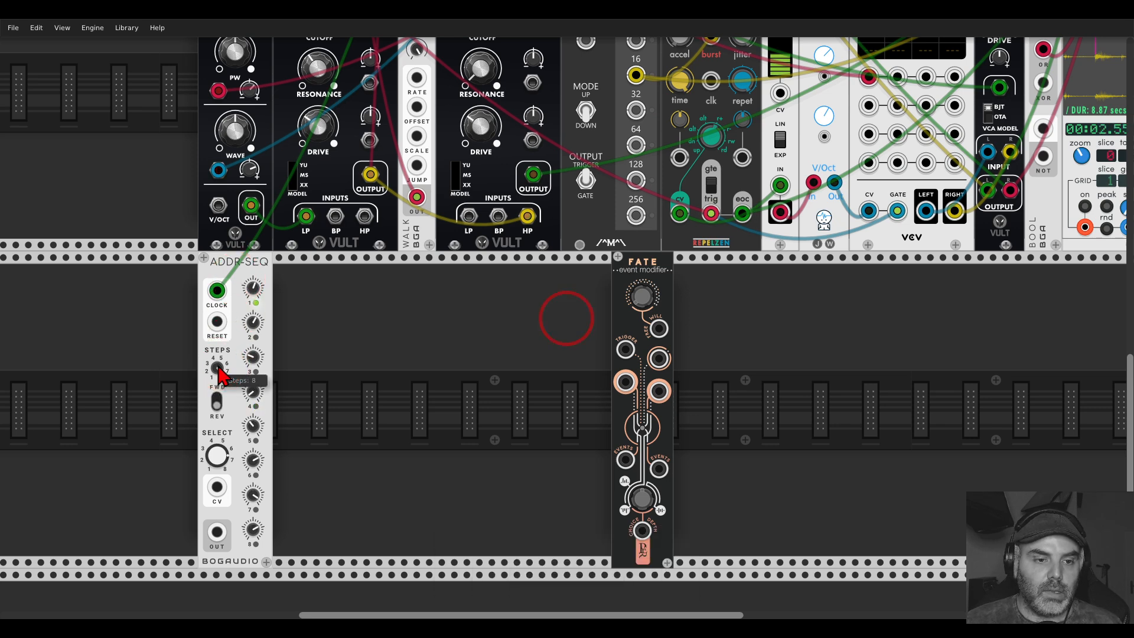
click(217, 401)
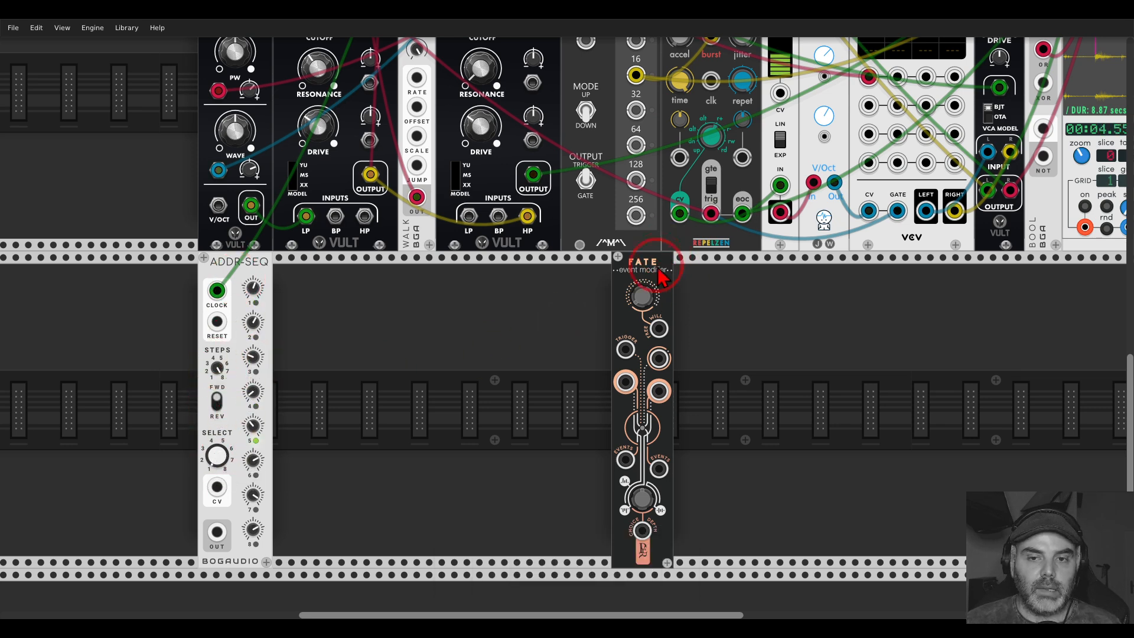
Chain Fate and a second Quantizer after ADDR-SEQ, patching the sequencer output to Fate's left events input and Fate's left output to V/Oct In.
drag(647, 277, 309, 276)
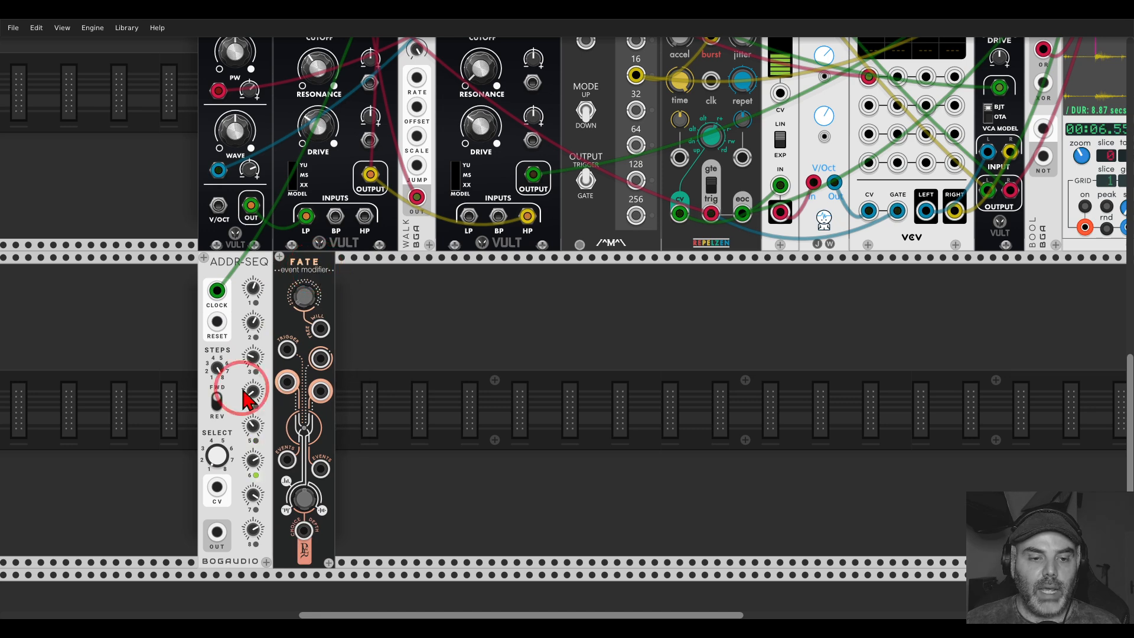
drag(216, 533, 287, 460)
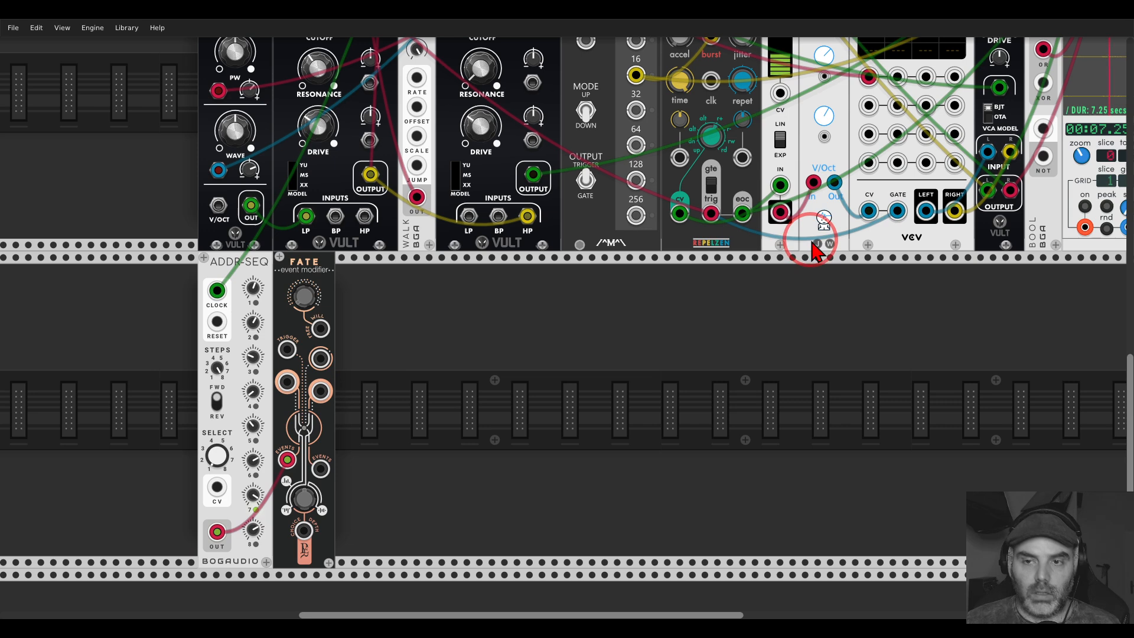
drag(813, 251, 352, 284)
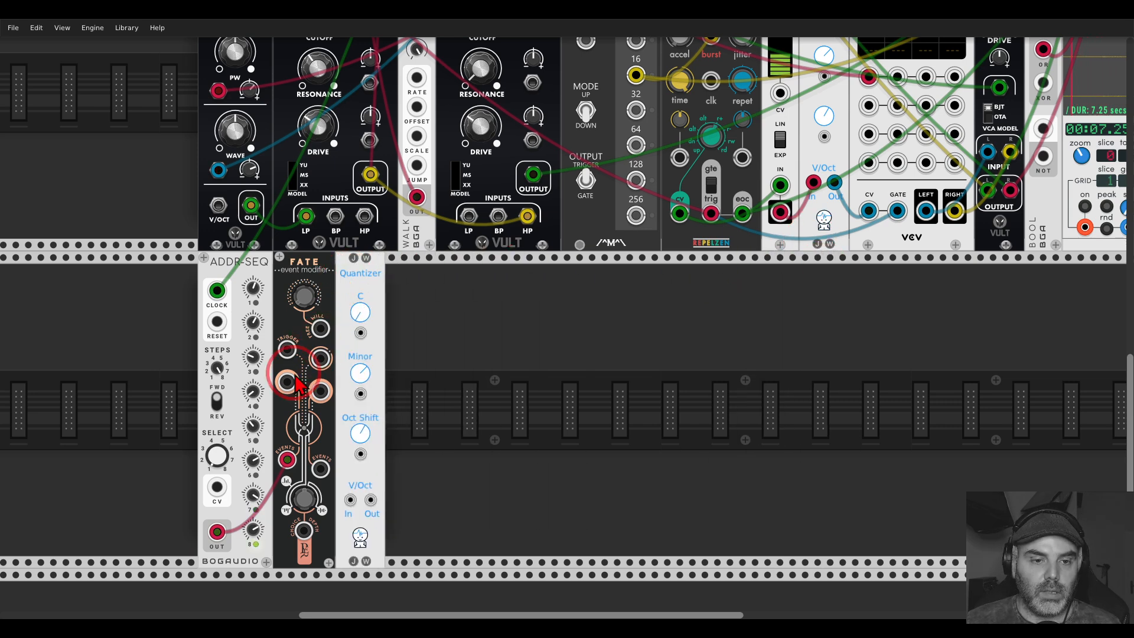
drag(287, 382, 466, 421)
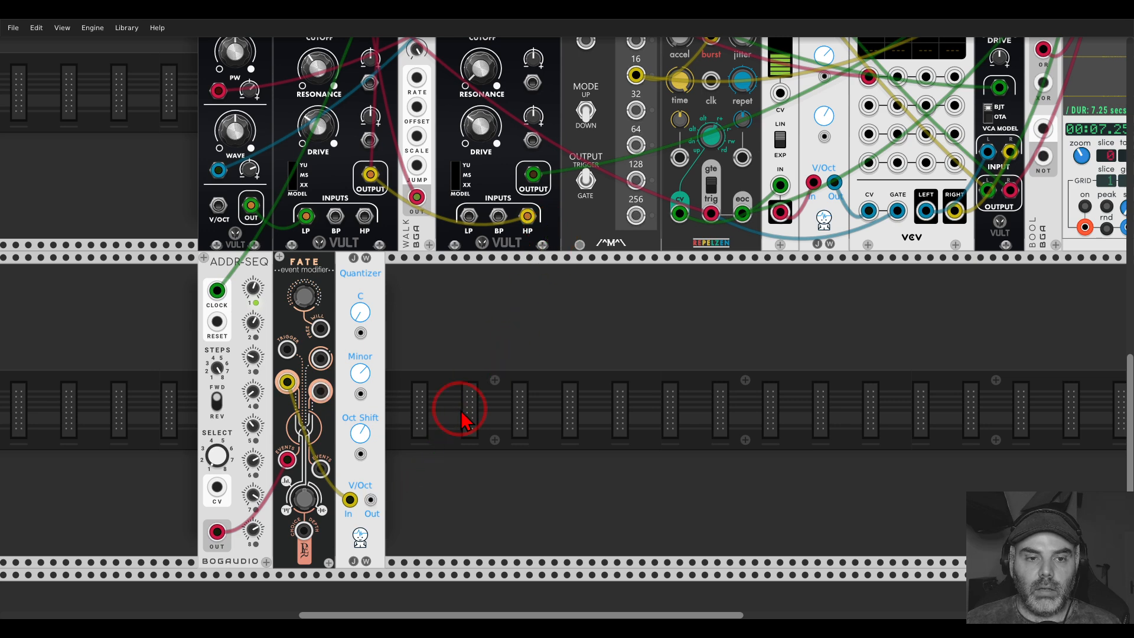
Add an Instruō Tš-L oscillator directly beside the new Quantizer.
right_click(501, 401)
text(vco)
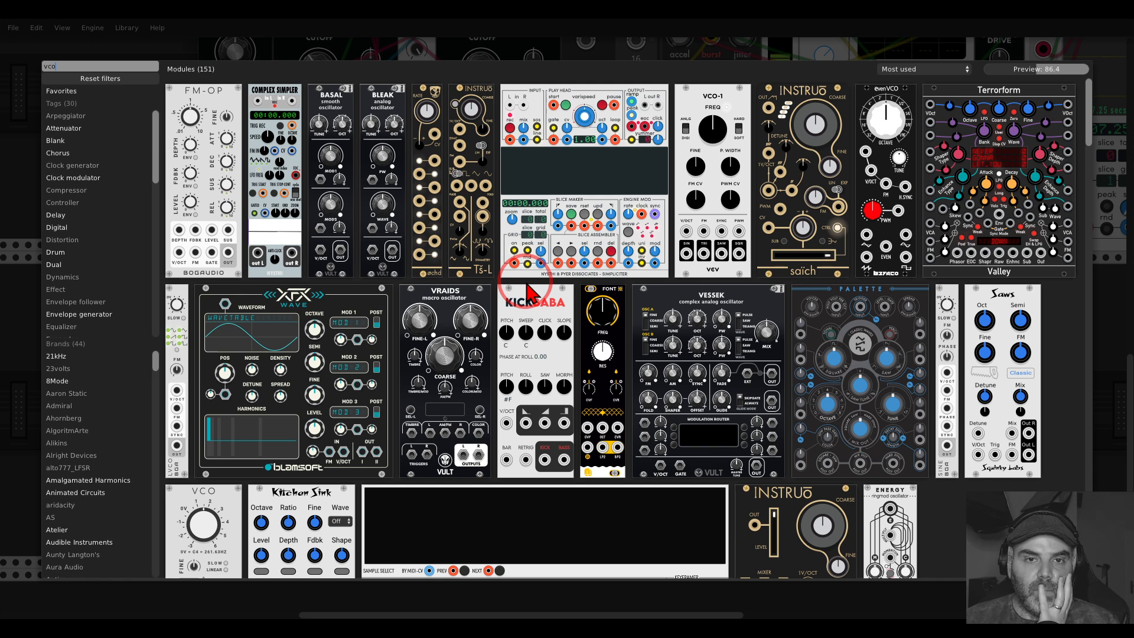
drag(466, 127, 417, 322)
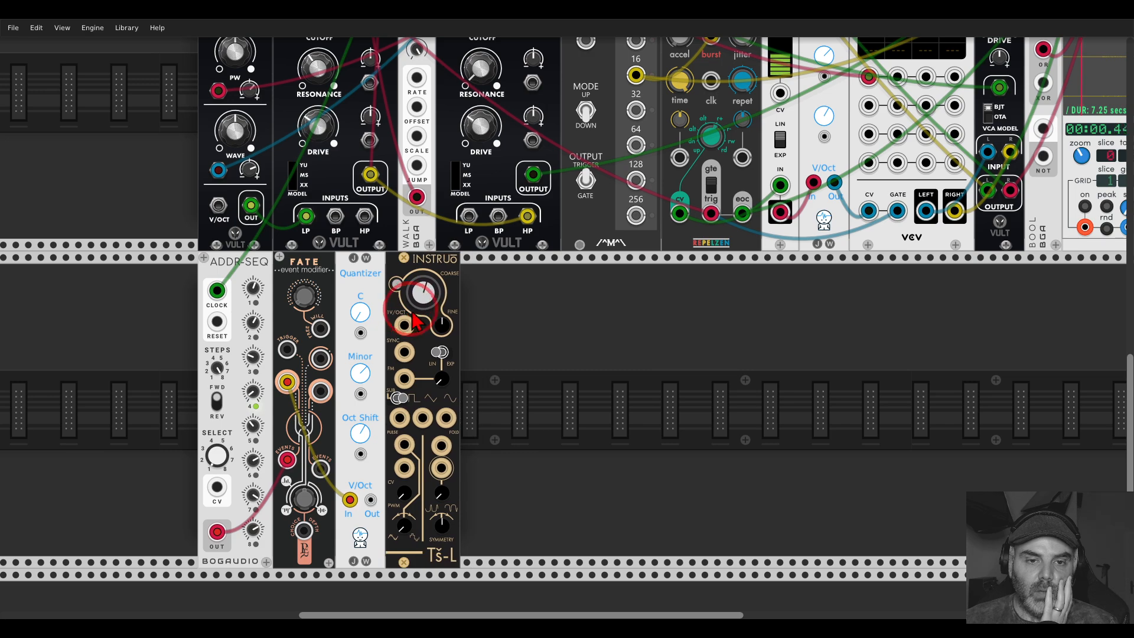
Add a NYSTHI Vector Mixer beside the Tš-L and patch four of the oscillator's outputs into mixer inputs A, B, C and D.
right_click(531, 359)
text(mixer)
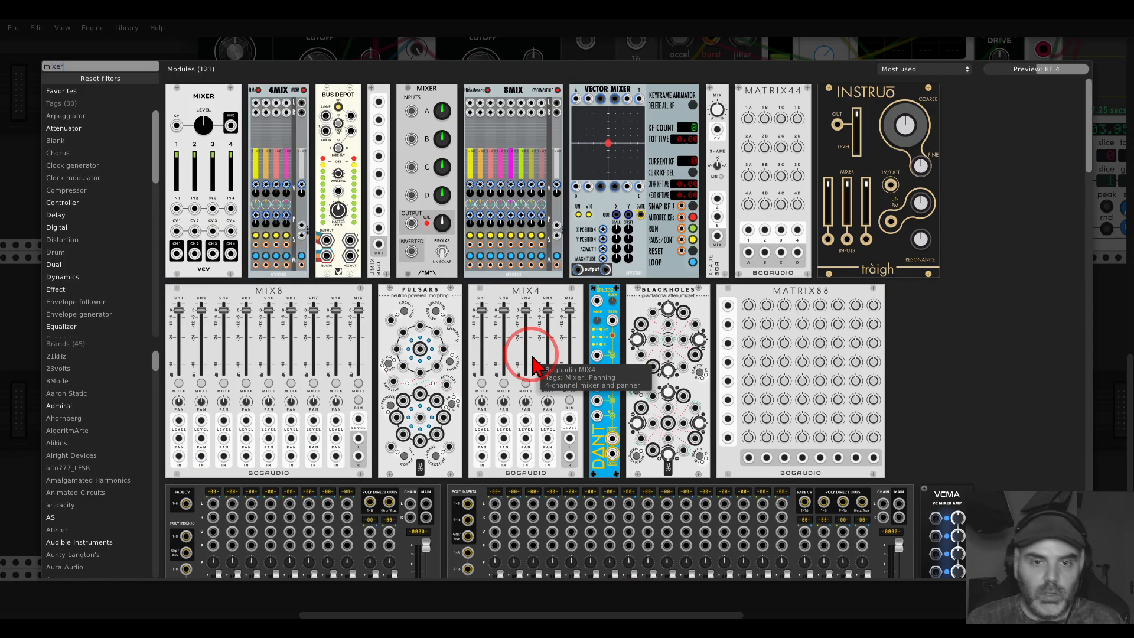
drag(608, 142, 472, 276)
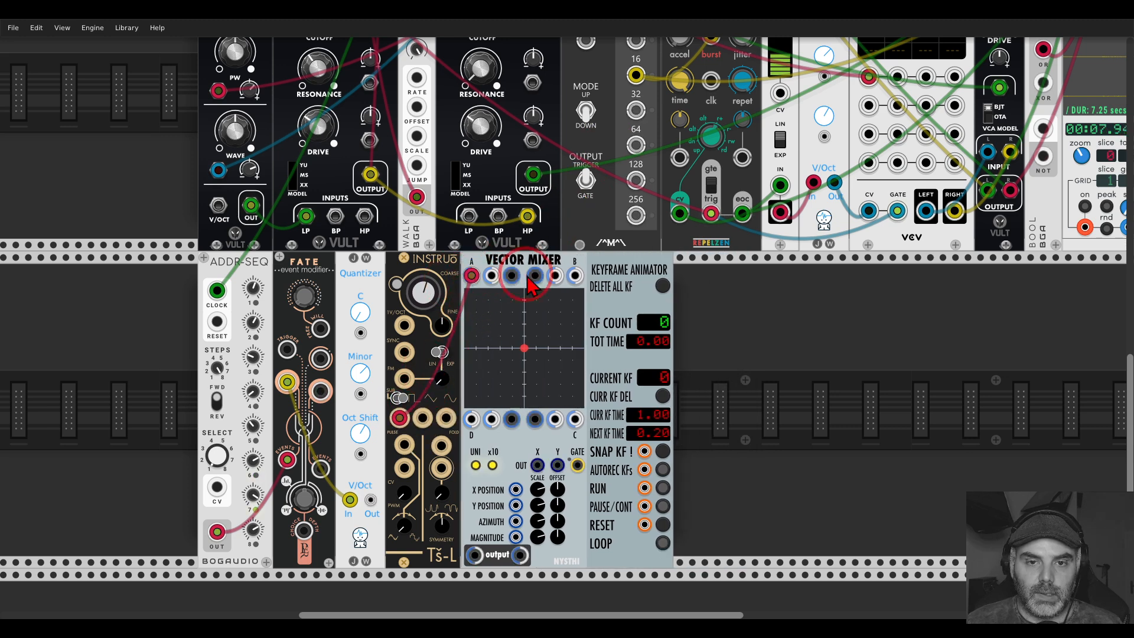
drag(575, 276, 471, 418)
drag(575, 419, 443, 444)
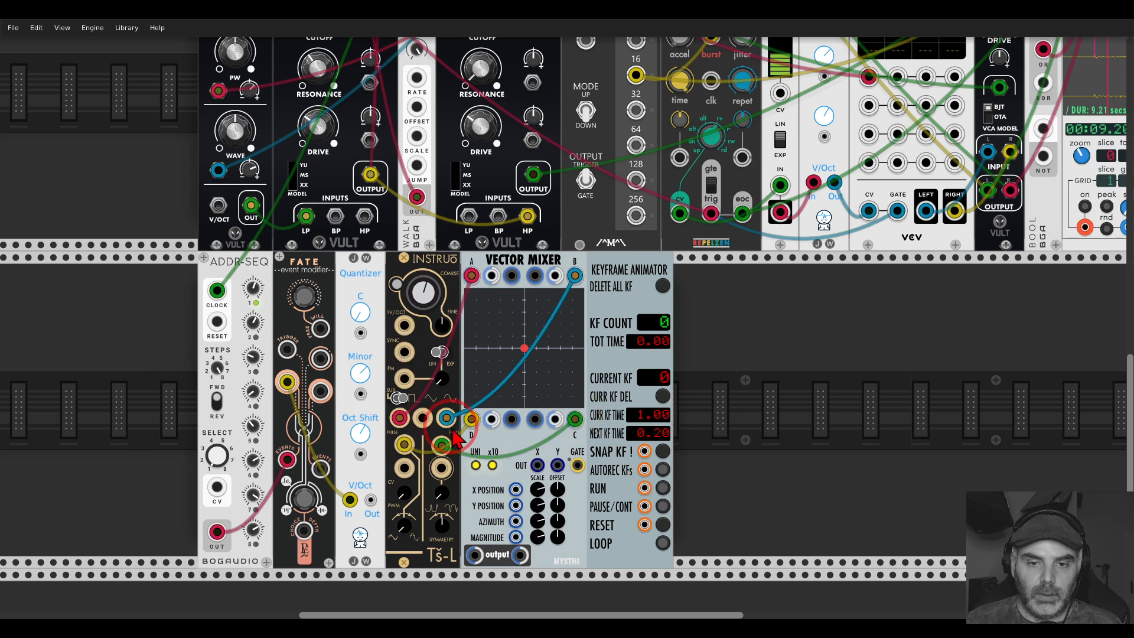
Enable AUTOREC KFs and LOOP on the Vector Mixer and record a freehand curving keyframe path across its XY pad.
click(663, 470)
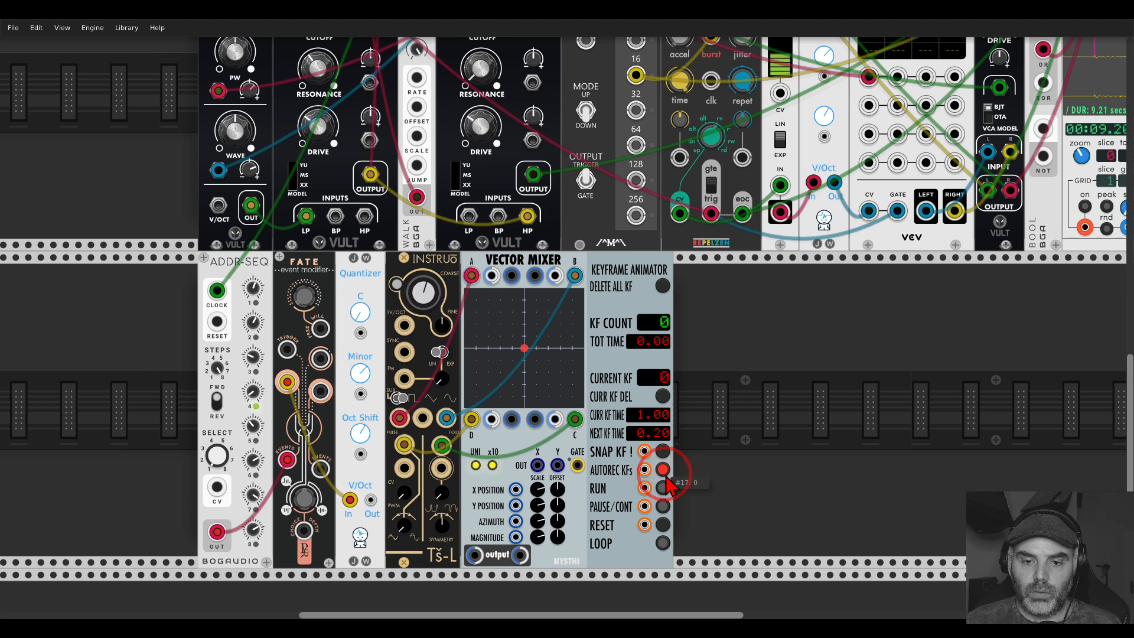
click(662, 542)
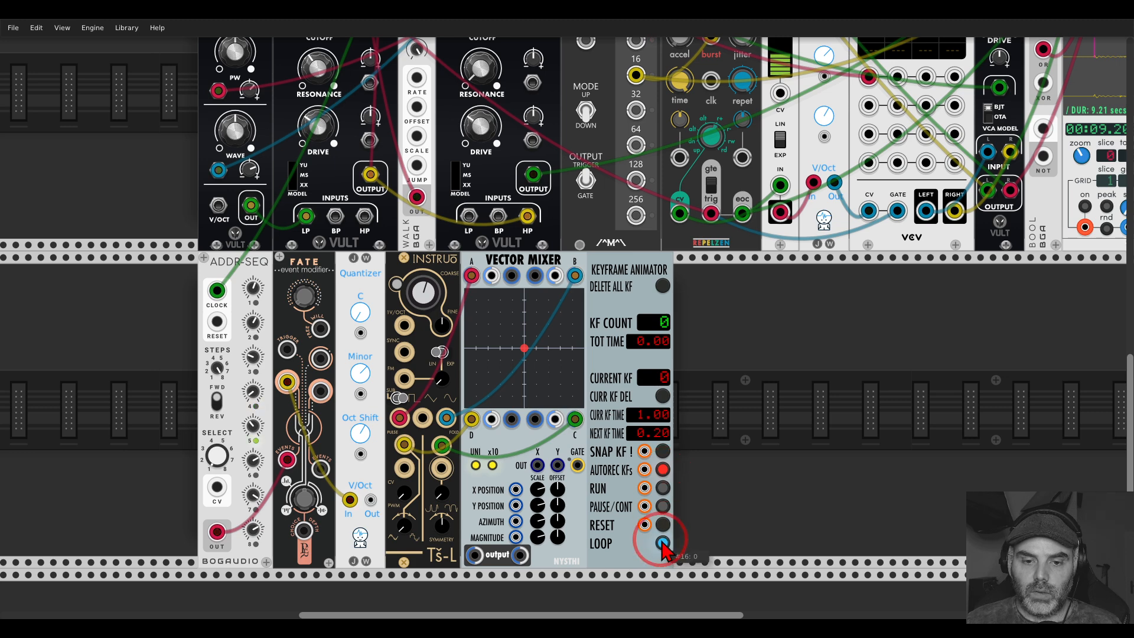
click(519, 340)
mouse_move(525, 352)
mouse_down()
mouse_move(504, 328)
mouse_move(558, 313)
mouse_move(567, 354)
mouse_move(549, 390)
mouse_move(508, 399)
mouse_move(473, 380)
mouse_move(520, 378)
mouse_move(522, 351)
mouse_move(505, 366)
mouse_move(546, 398)
mouse_move(502, 319)
mouse_move(526, 301)
mouse_move(555, 325)
mouse_move(475, 405)
mouse_move(544, 407)
mouse_move(566, 387)
mouse_up()
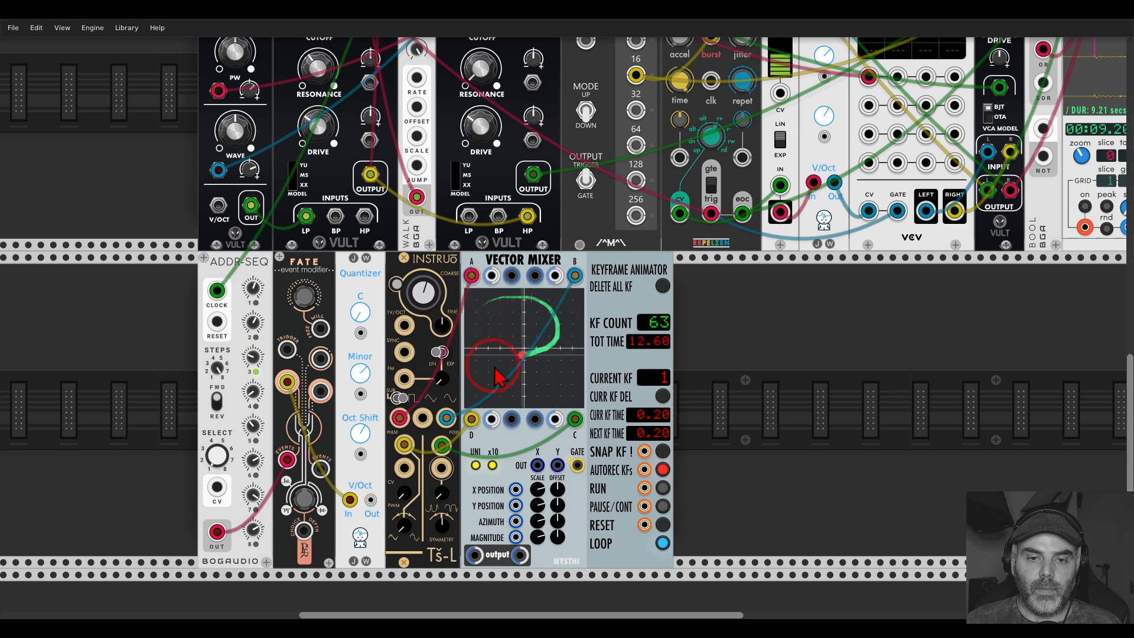
mouse_move(568, 403)
mouse_down()
mouse_move(549, 318)
mouse_move(484, 402)
mouse_up()
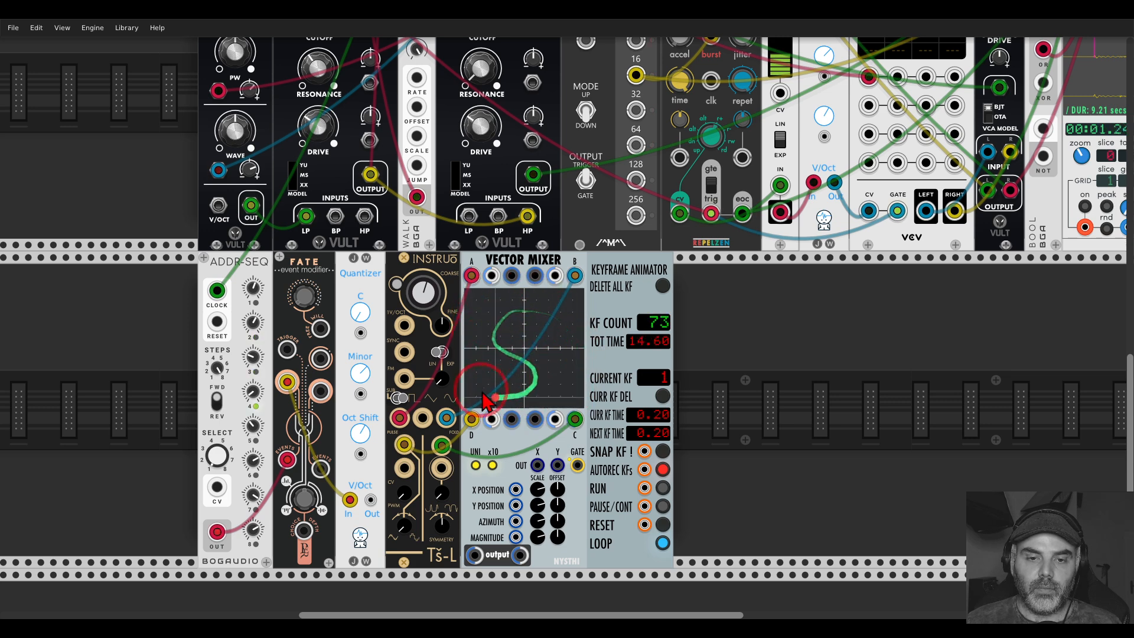
mouse_move(561, 361)
mouse_down()
mouse_move(519, 380)
mouse_move(507, 352)
mouse_up()
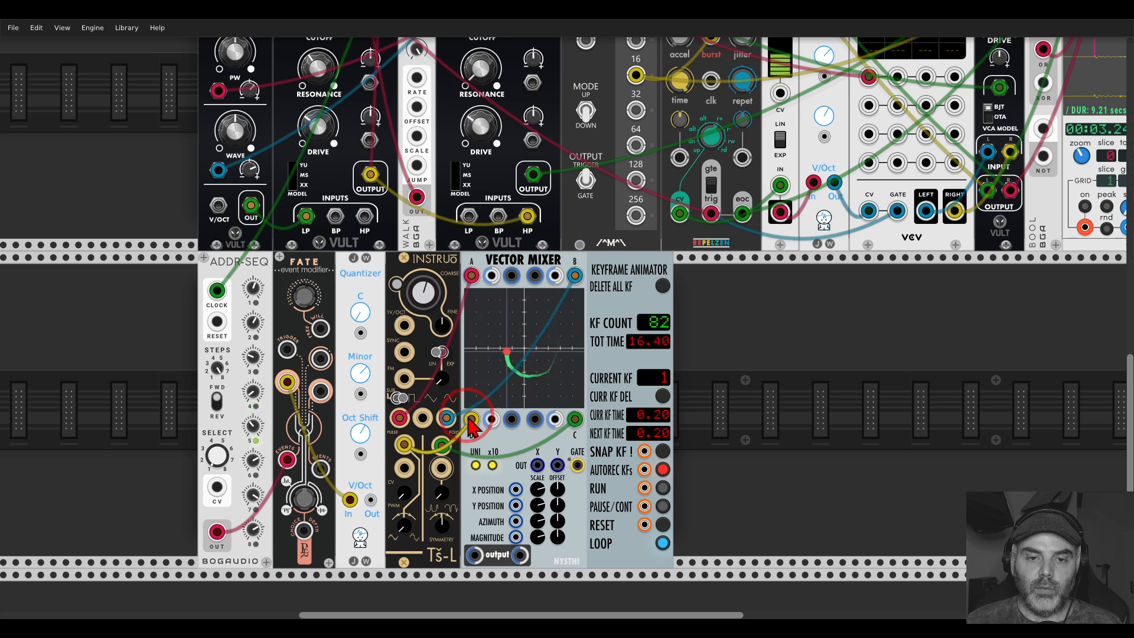
Run the Vector Mixer's keyframe animation and patch the new Quantizer's V/Oct output to the Tš-L oscillator's 1V/Oct input.
click(663, 489)
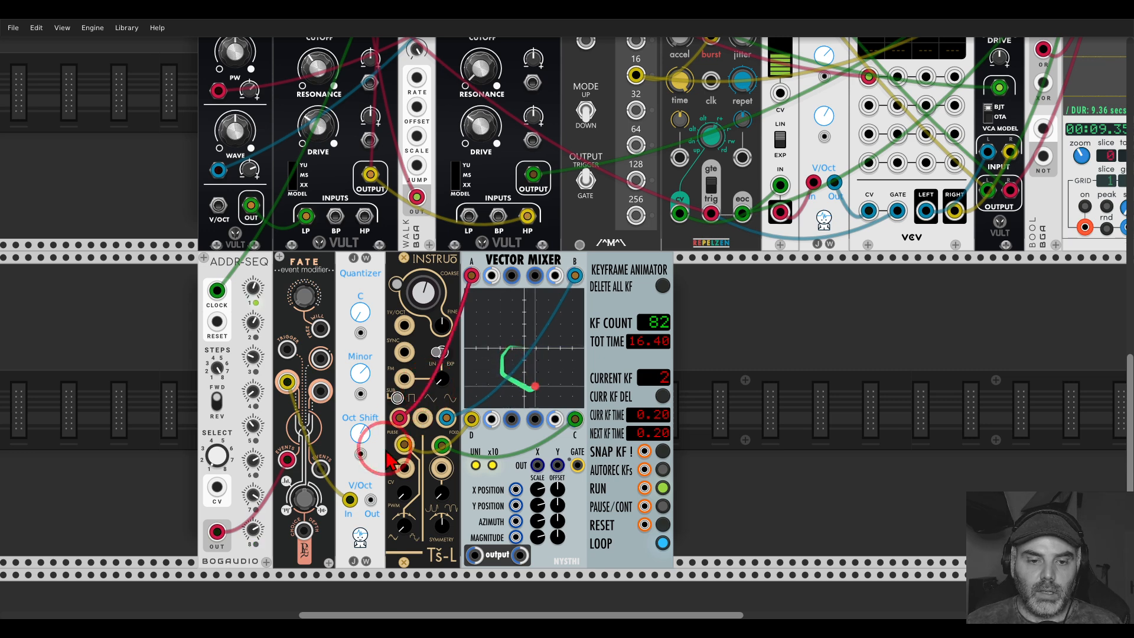
drag(371, 499, 404, 326)
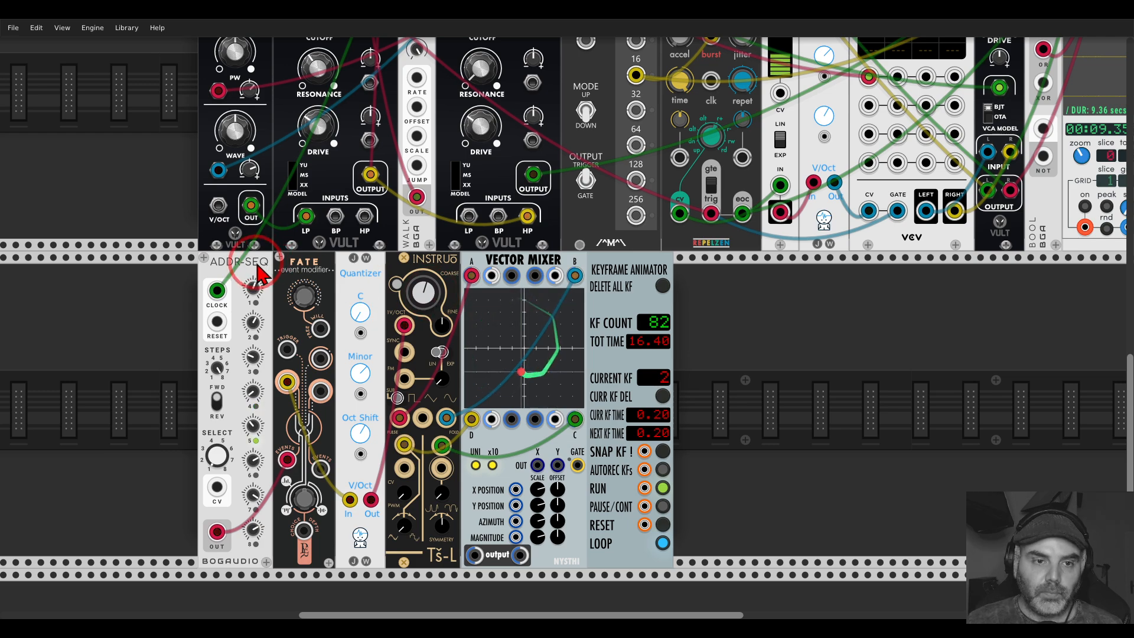
Shift the module chain right, add a Bogaudio LLFO at the row's start, and patch its output to the ADDR-SEQ clock input.
drag(254, 265, 351, 270)
right_click(266, 300)
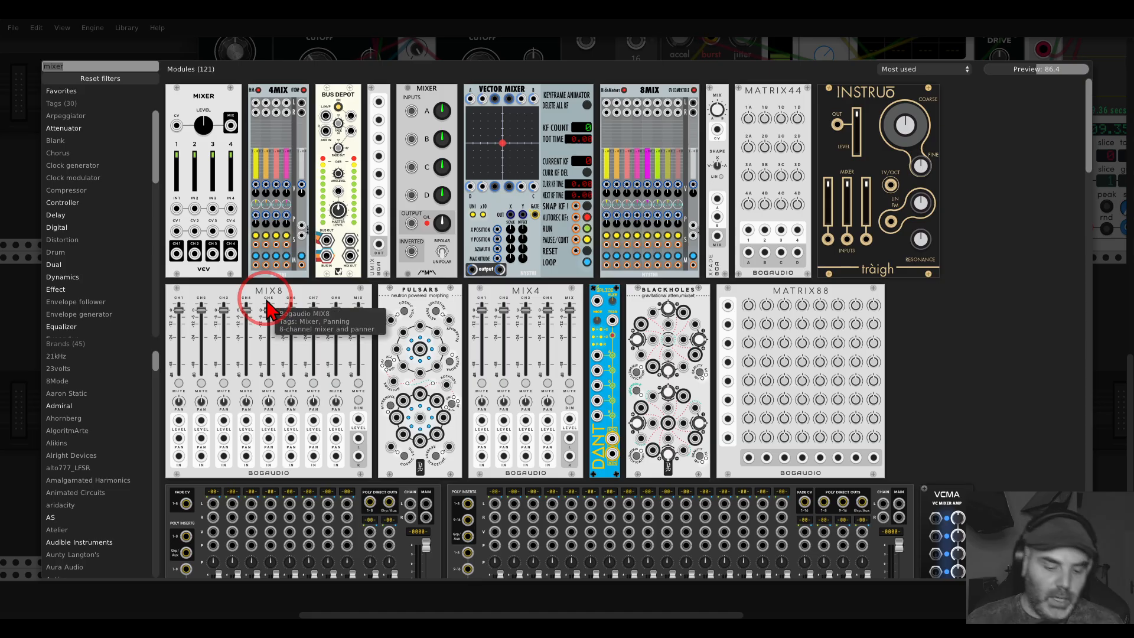
text(lfo)
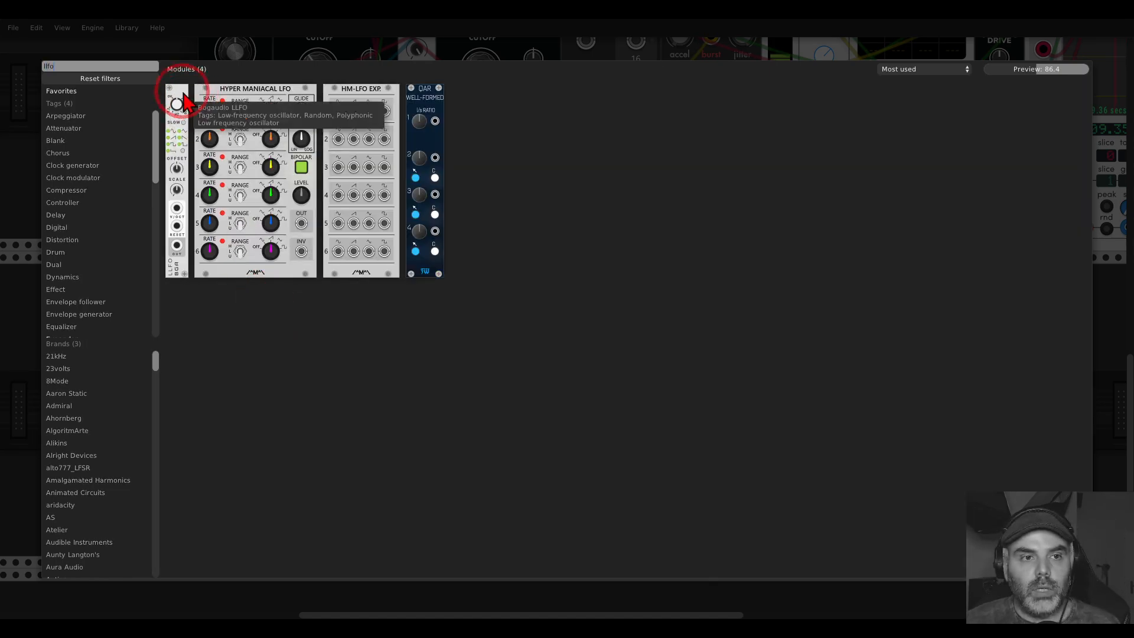
drag(177, 101, 216, 261)
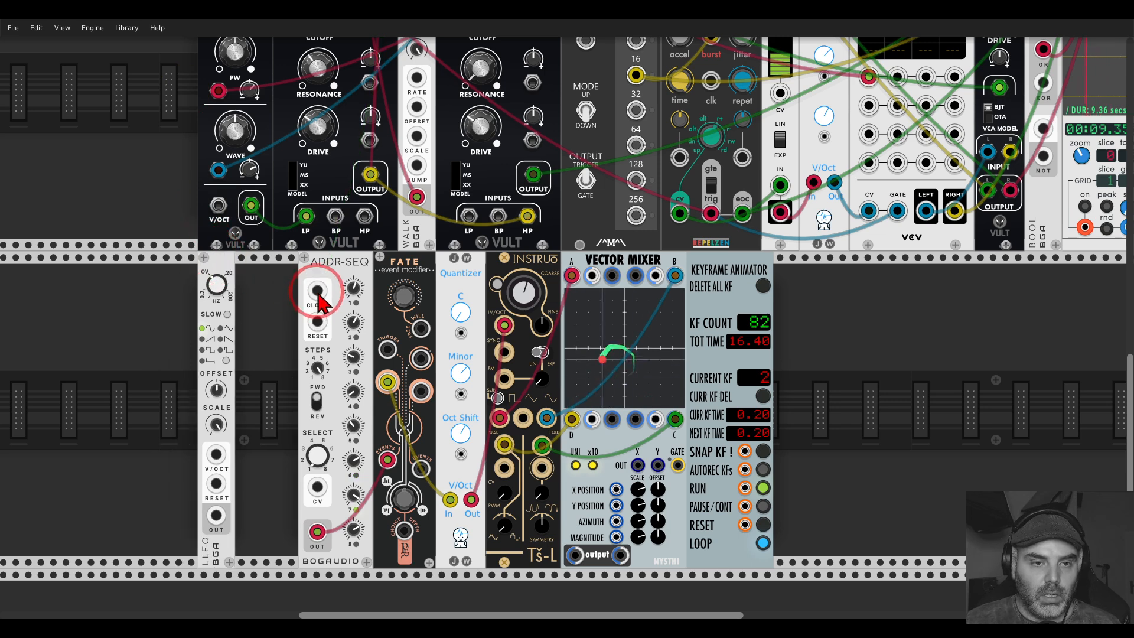
drag(317, 291, 216, 515)
Change the LLFO's waveform and set its frequency to about 6.8 Hz, and close the gap between it and the sequencer chain.
click(226, 362)
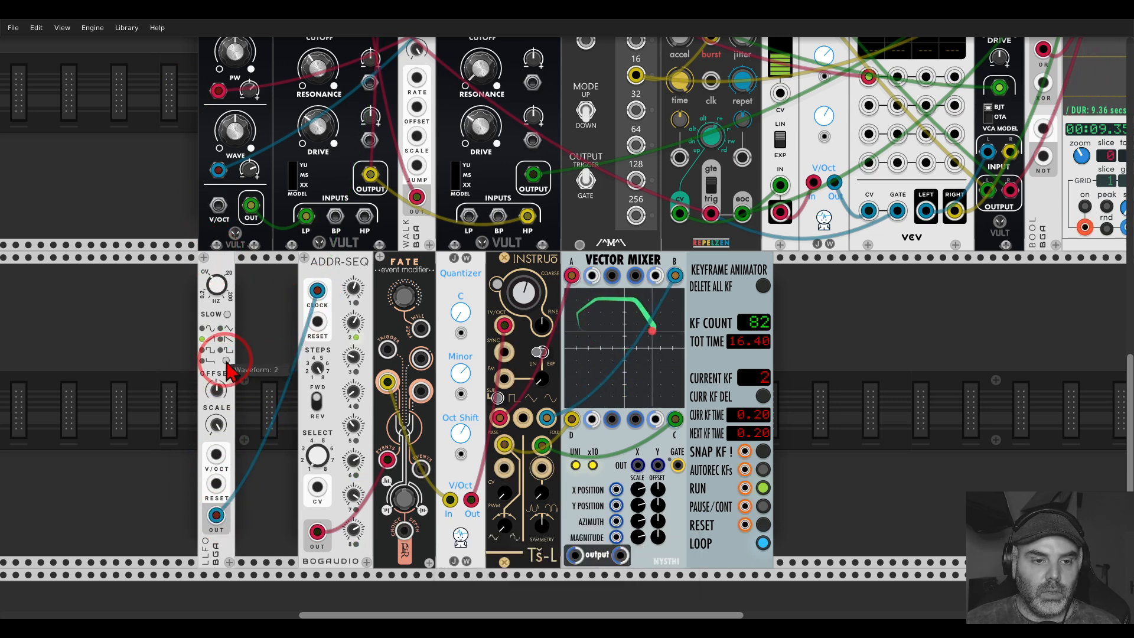
click(318, 400)
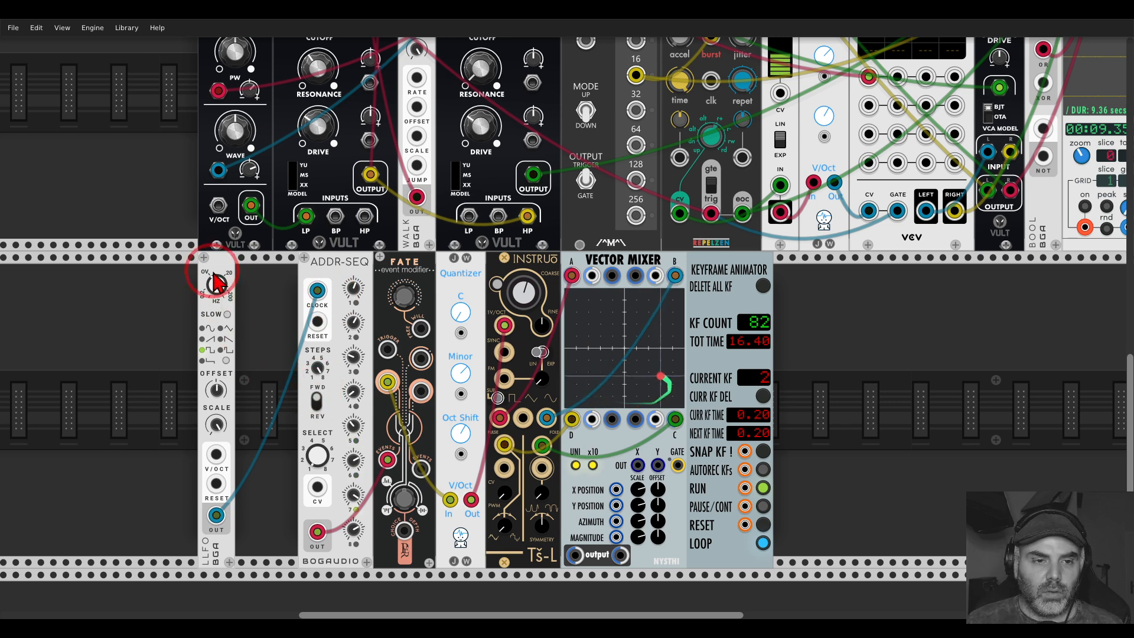
drag(217, 284, 216, 251)
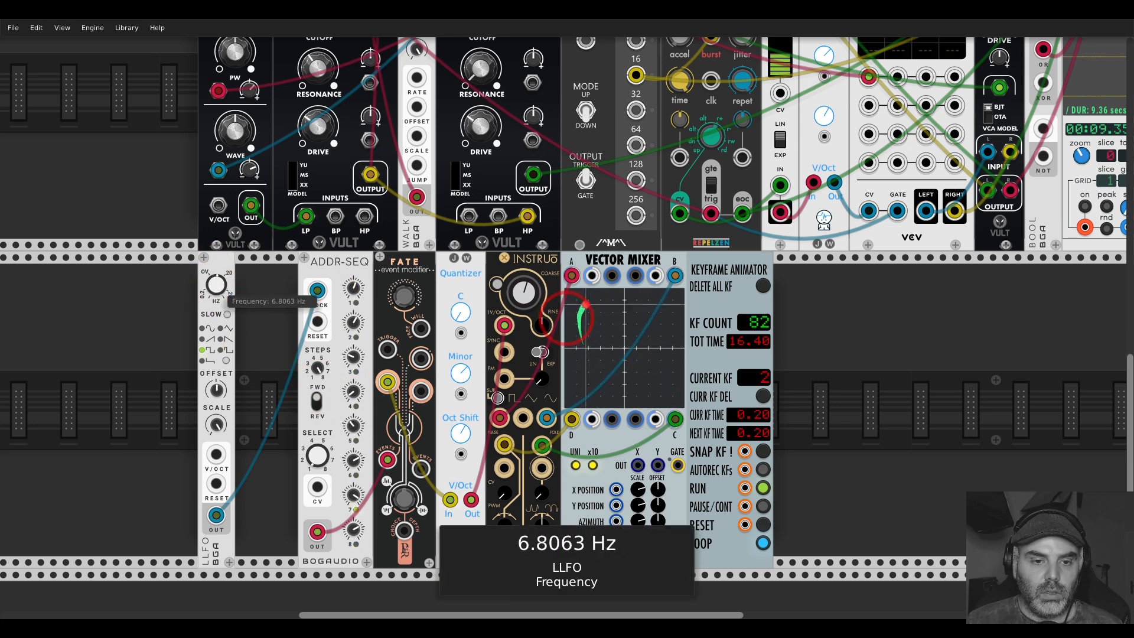
drag(697, 271, 635, 271)
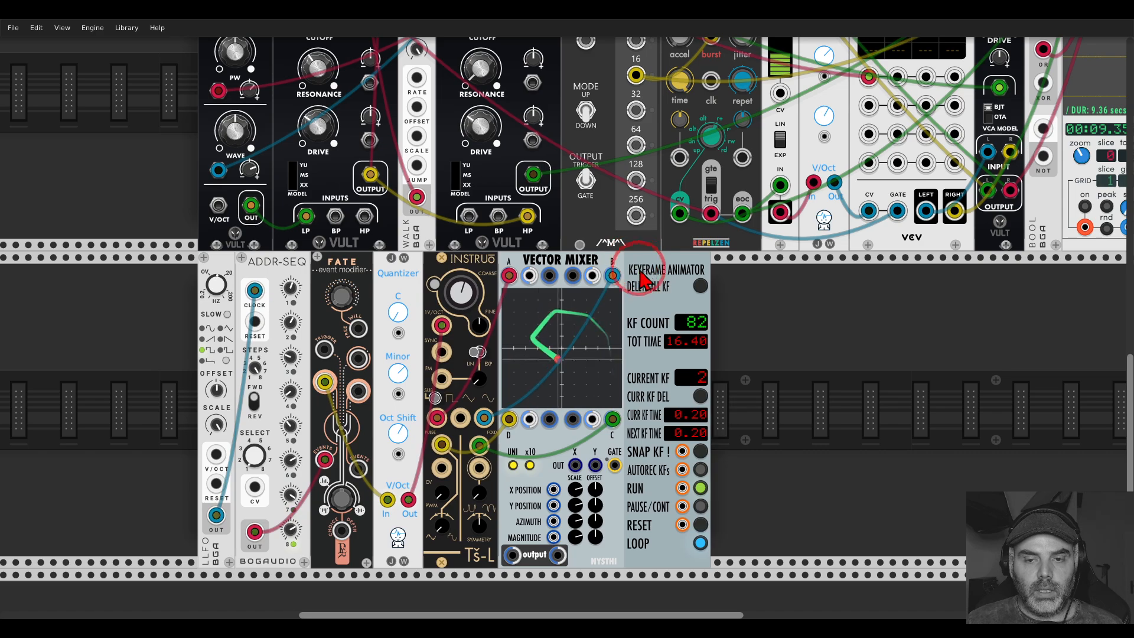
Add a Vult Freak filter at the end of the row and patch the Vector Mixer's two outputs to its L and R inputs.
right_click(773, 383)
text(fre)
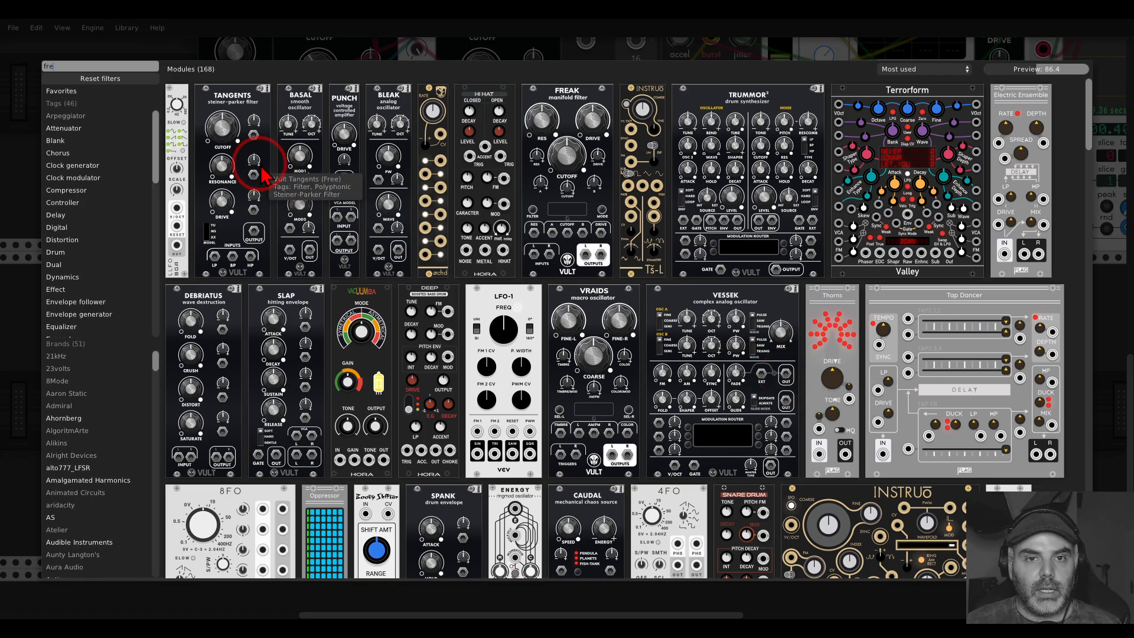
click(567, 106)
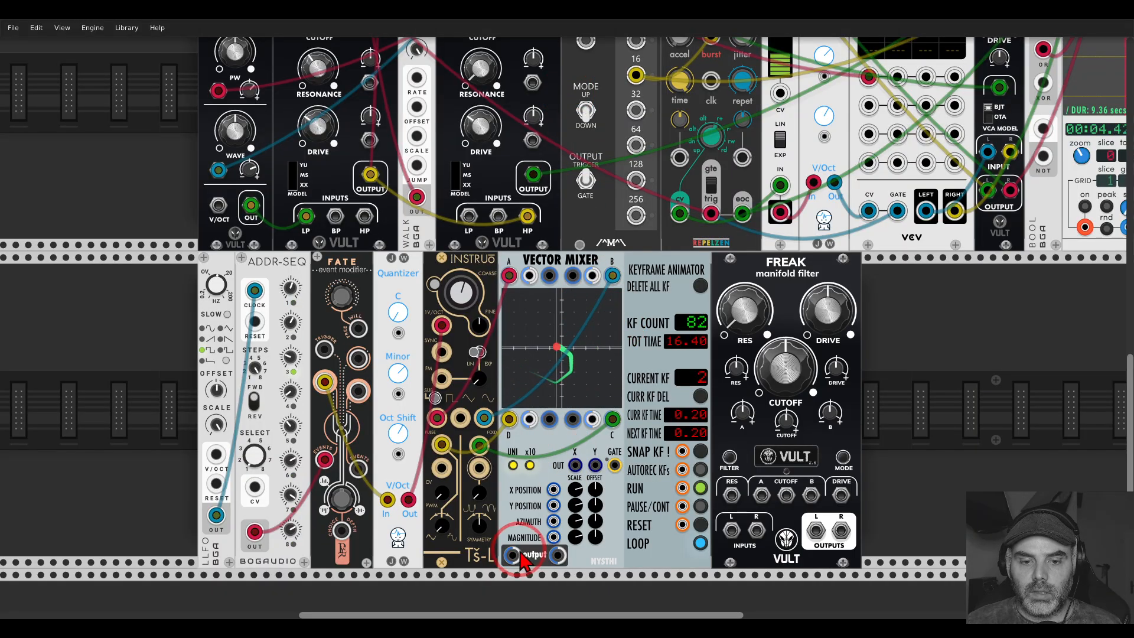
drag(512, 554, 736, 538)
drag(557, 554, 757, 529)
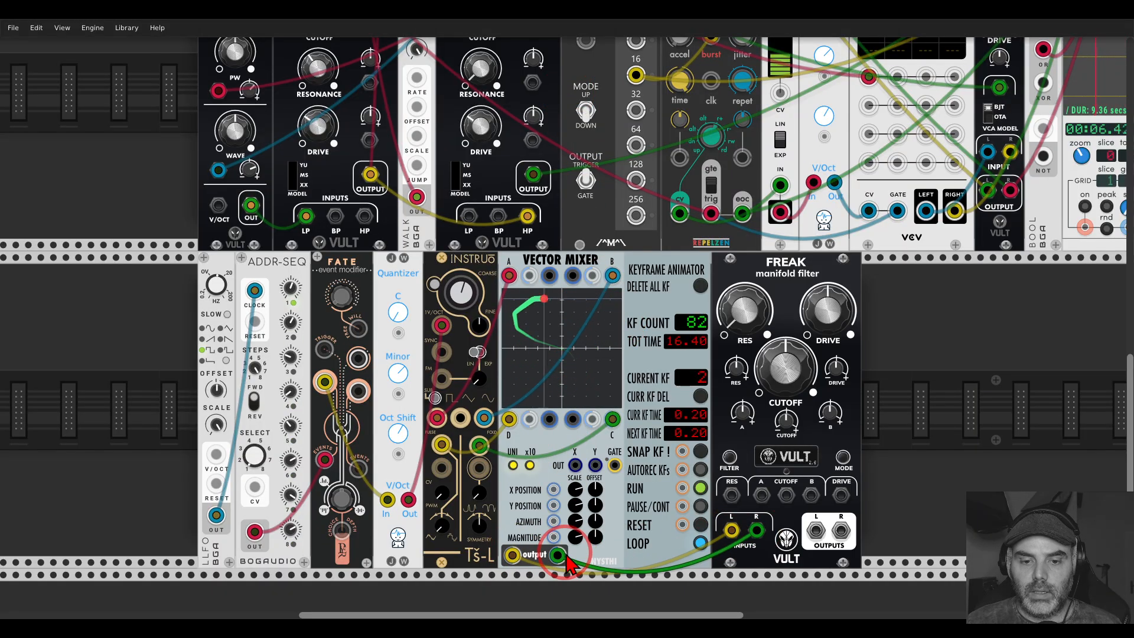
Patch the Freak filter's L and R outputs to the MixMaster's channel 8 inputs and adjust the filter's cutoff.
scroll(817, 517, down, 1)
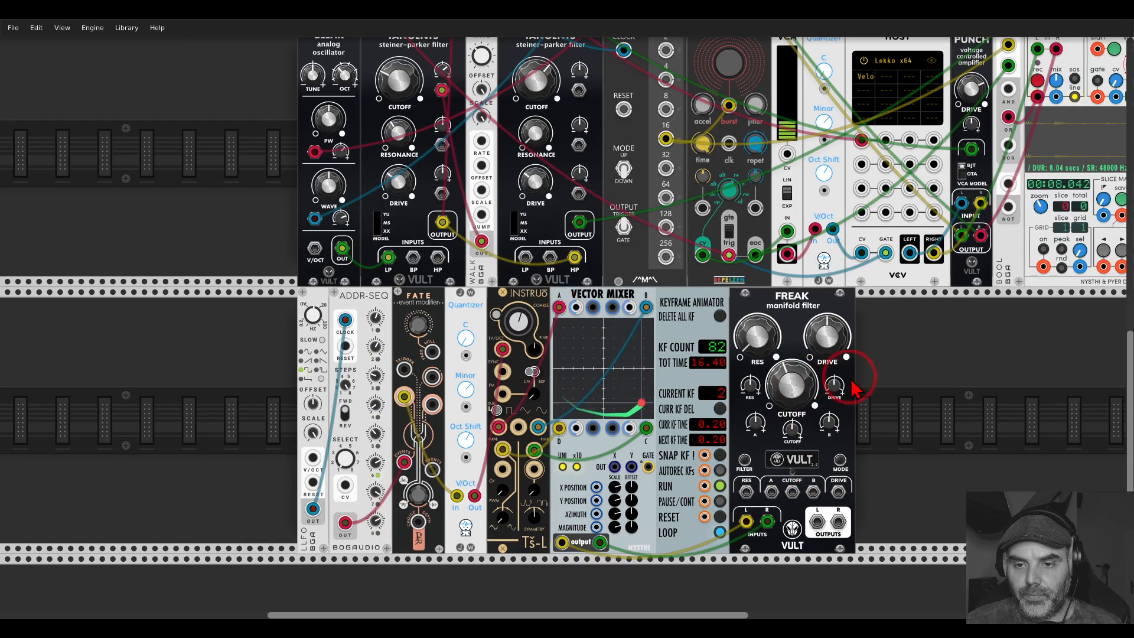
drag(818, 522, 833, 573)
drag(809, 474, 809, 471)
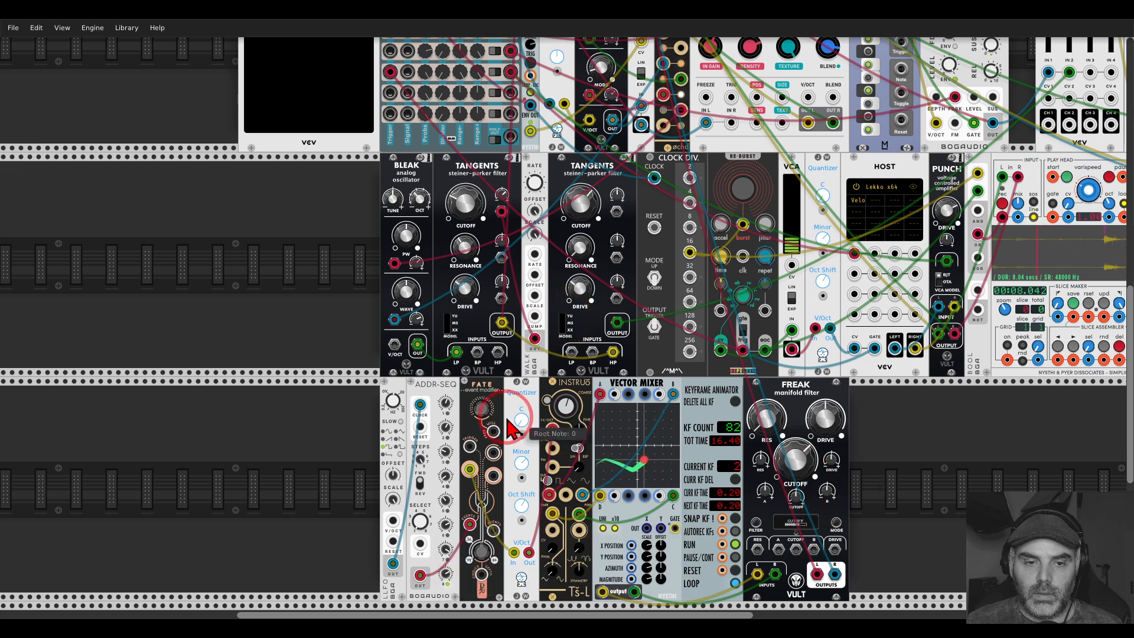
Set the ADDR-SEQ output range to 0V-1V and raise the Freak filter's cutoff to about 0.7055.
right_click(436, 391)
mouse_move(468, 583)
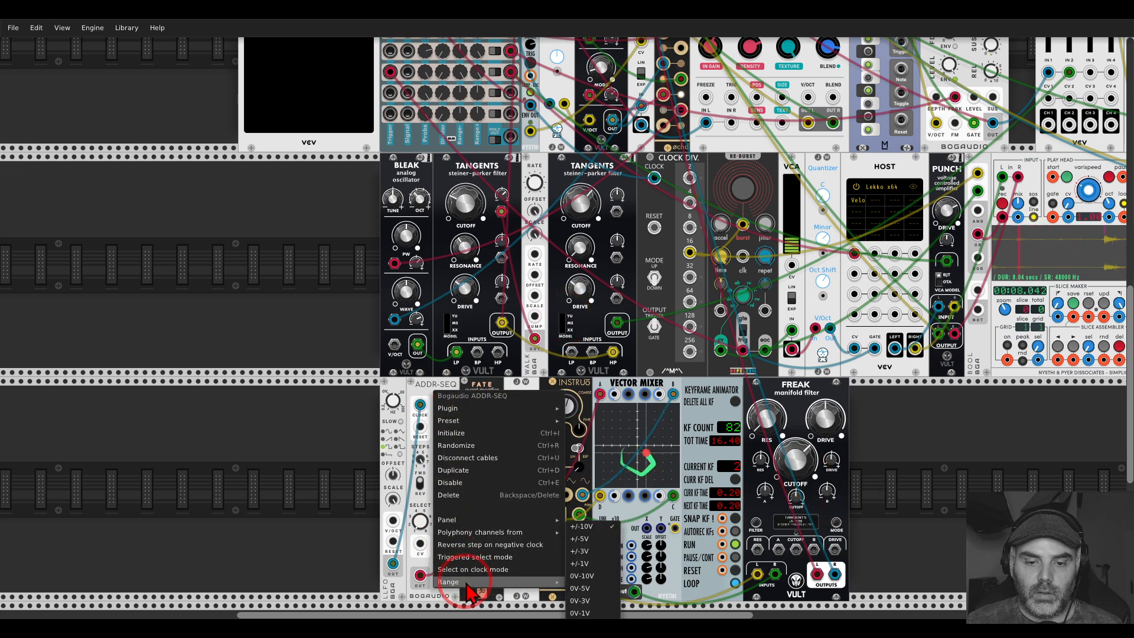
click(605, 613)
drag(809, 473, 809, 467)
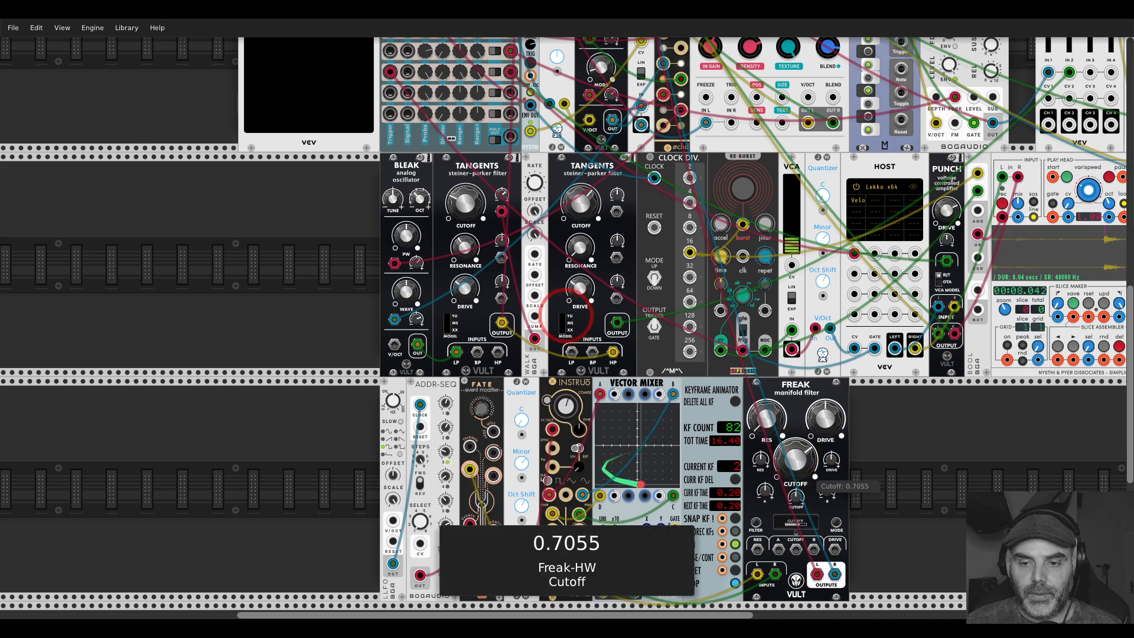
Set the LLFO's frequency to about 11.29 Hz and the ADDR-SEQ's number of steps to 6.
click(395, 402)
drag(392, 401, 393, 389)
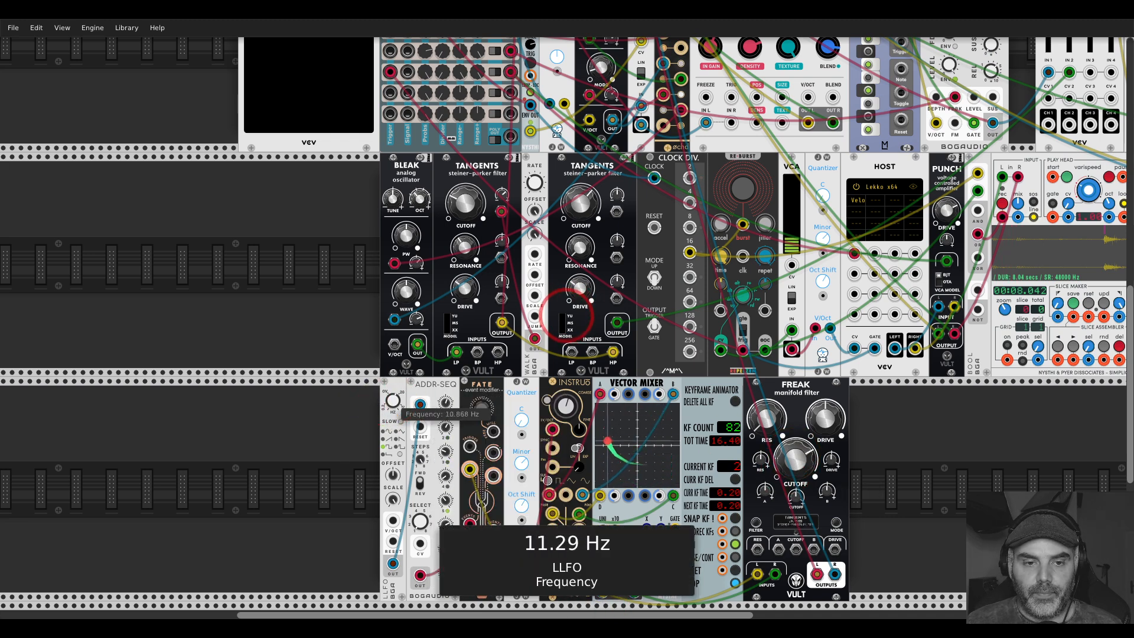
click(478, 498)
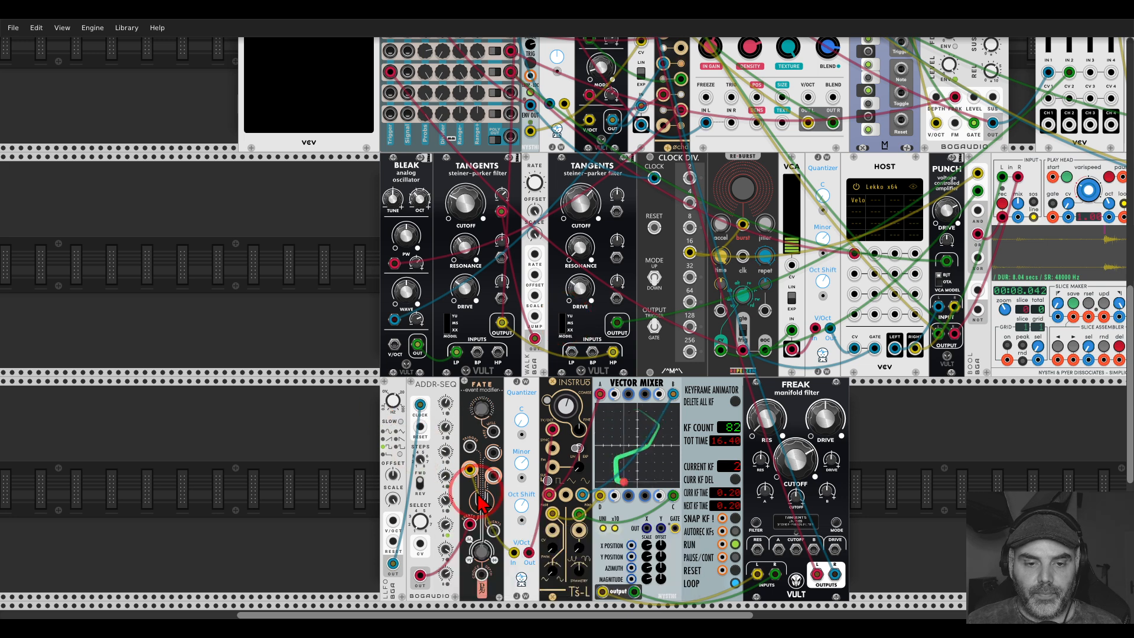
drag(420, 459, 570, 325)
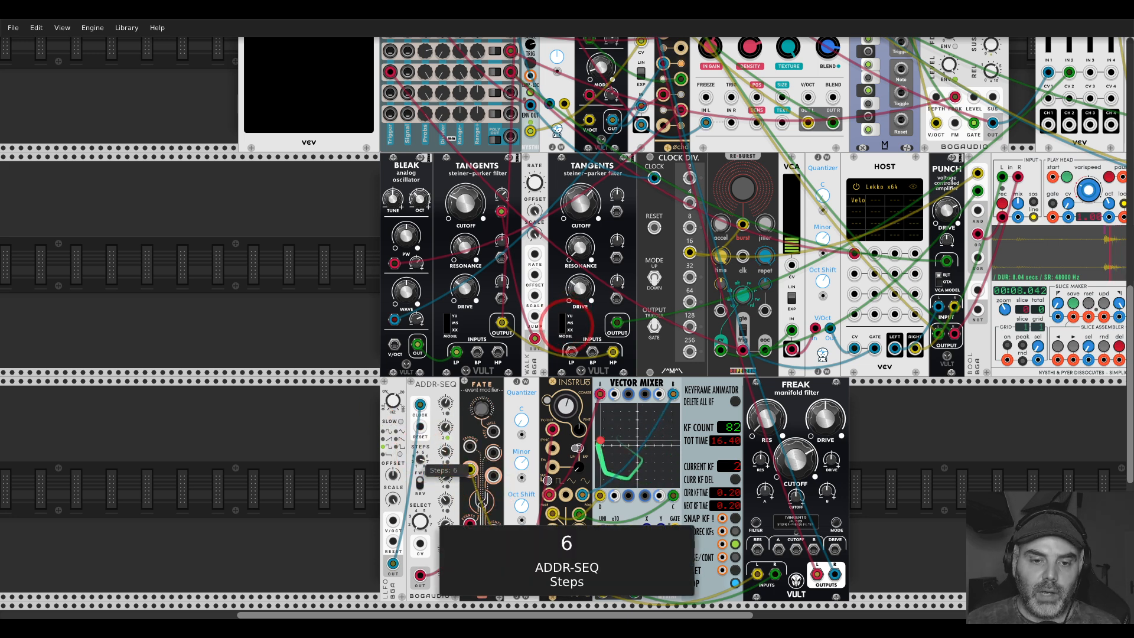
click(610, 469)
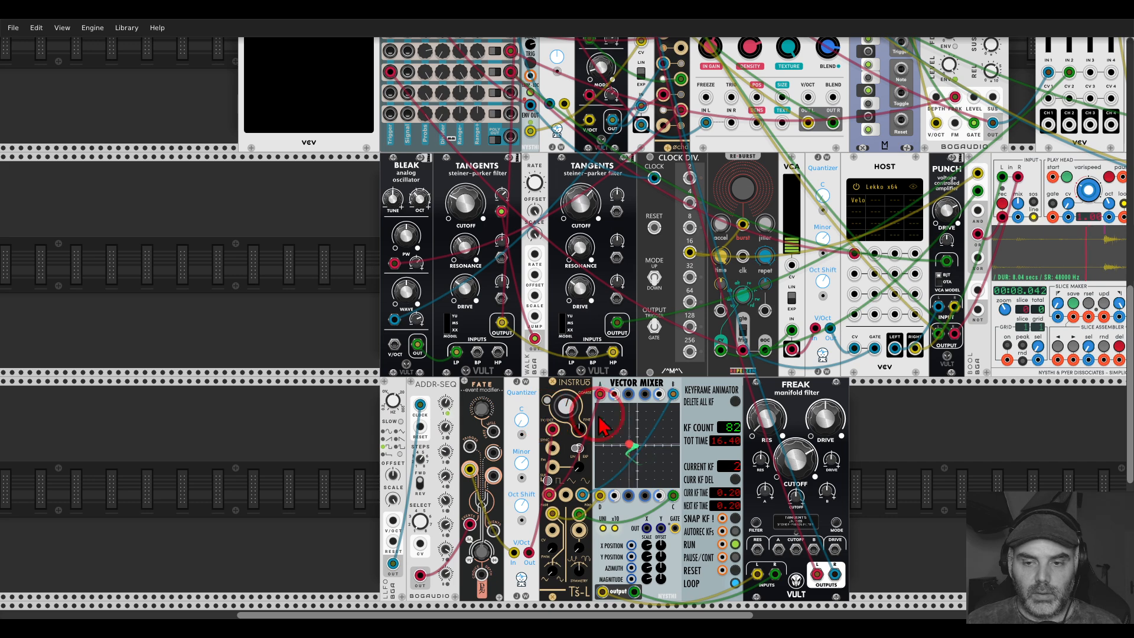
Patch two øchd LFO outputs to the Tš-L oscillator's CV inputs and raise the Freak filter's cutoff slightly.
click(793, 462)
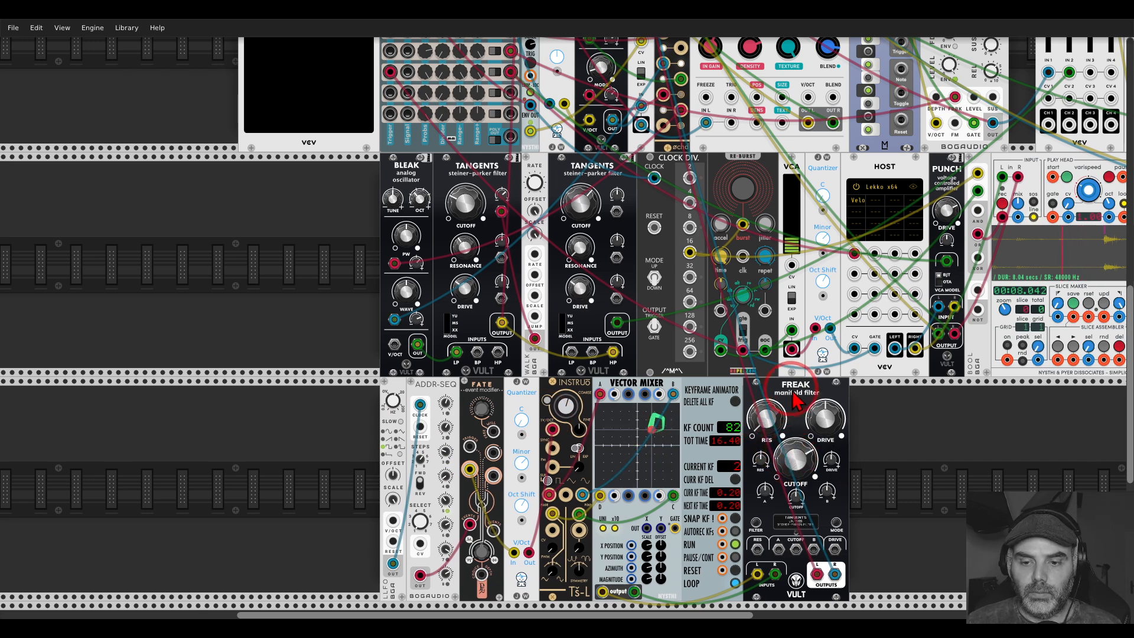
drag(794, 392, 577, 374)
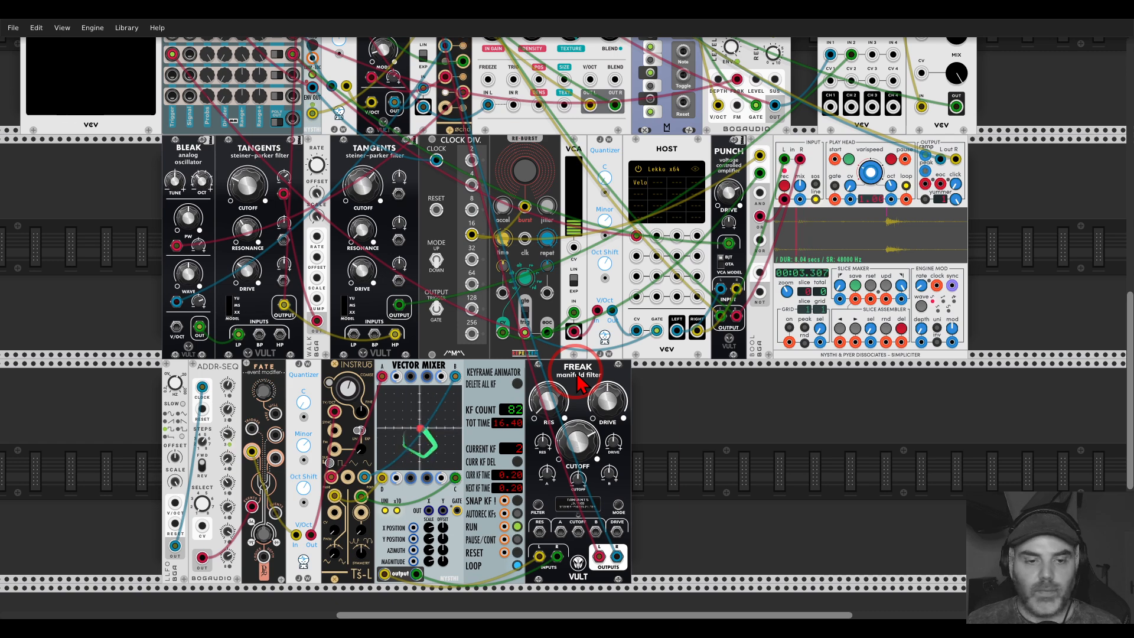
drag(542, 376, 632, 401)
drag(426, 537, 536, 132)
drag(550, 54, 425, 526)
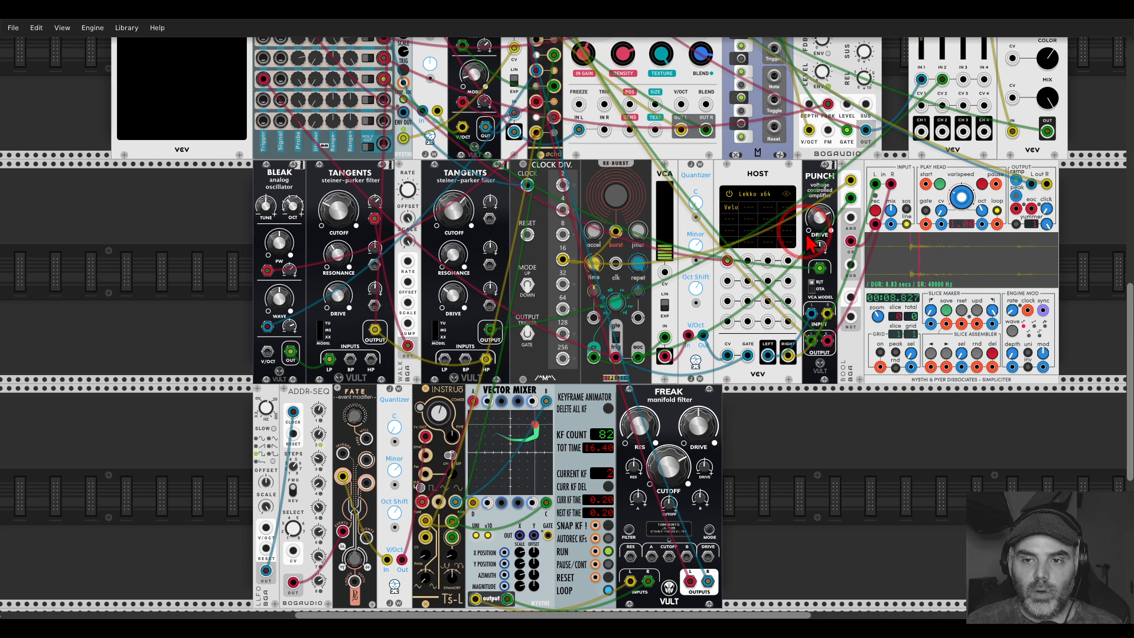
drag(668, 467, 668, 454)
Delete the Stoermelder ME module at the end of the mixer row.
drag(933, 395, 690, 586)
drag(860, 263, 813, 432)
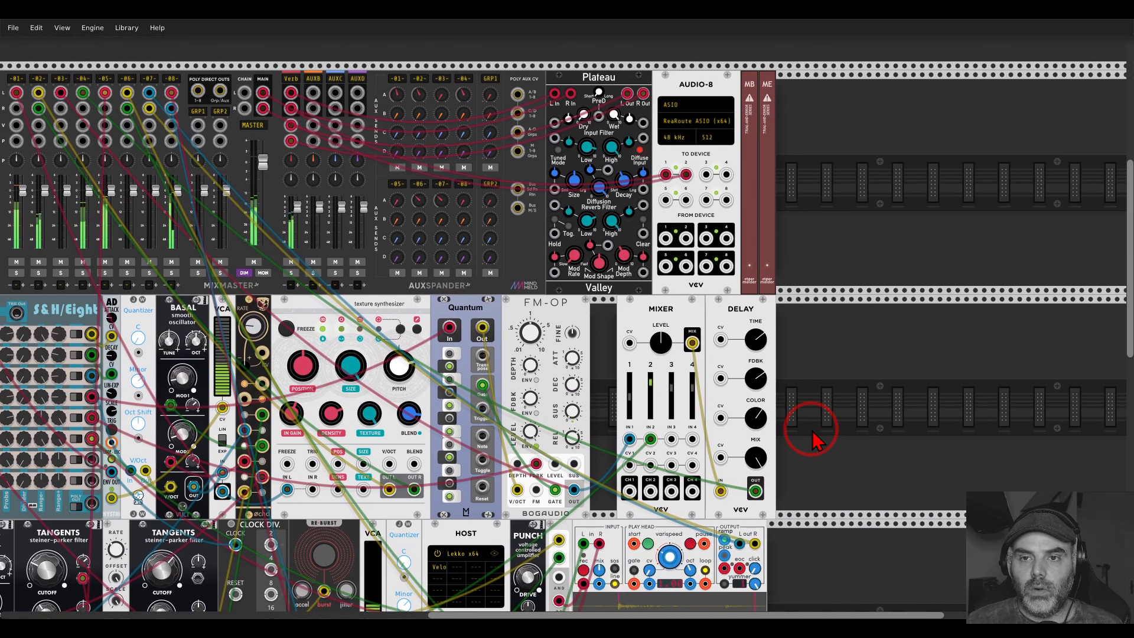
right_click(769, 95)
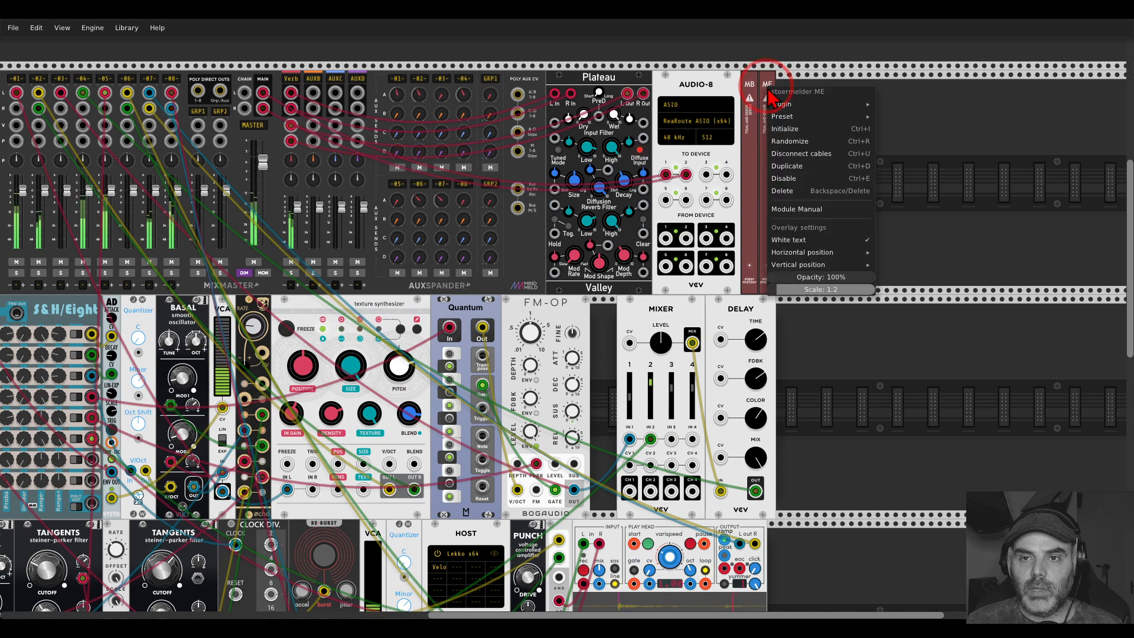
click(783, 191)
Raise the Freak filter's resonance and lower its cutoff slightly.
drag(800, 389, 1058, 90)
drag(771, 508, 861, 309)
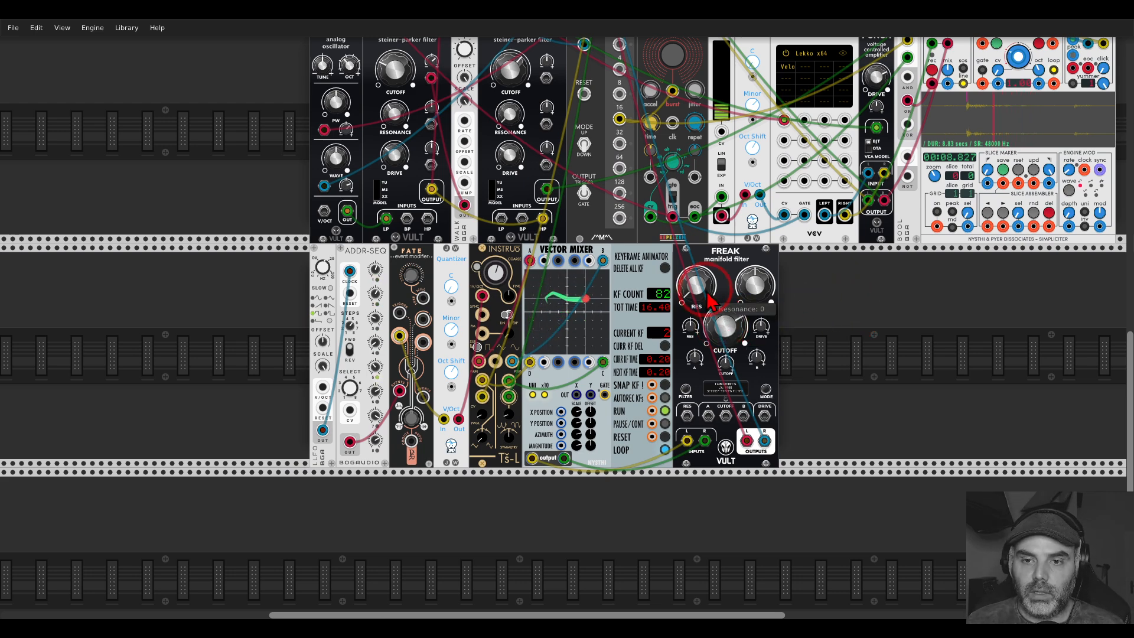
drag(700, 293, 700, 284)
drag(731, 326, 730, 331)
Patch two øchd LFO outputs to the Freak filter's A and B cutoff CV inputs.
scroll(733, 427, up, 8)
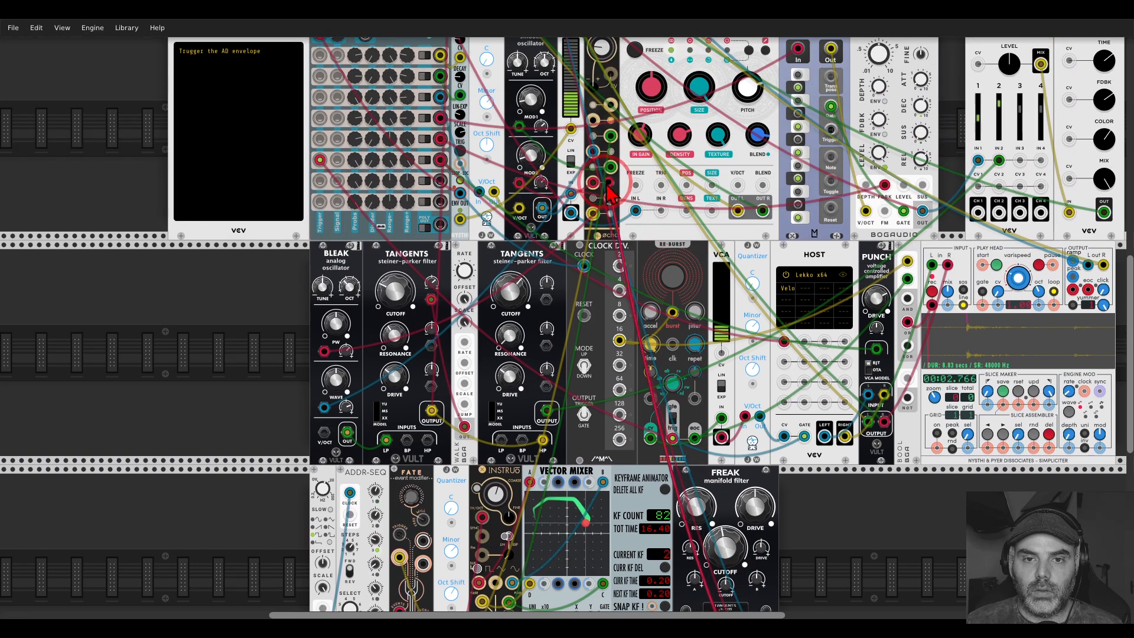
scroll(735, 364, down, 10)
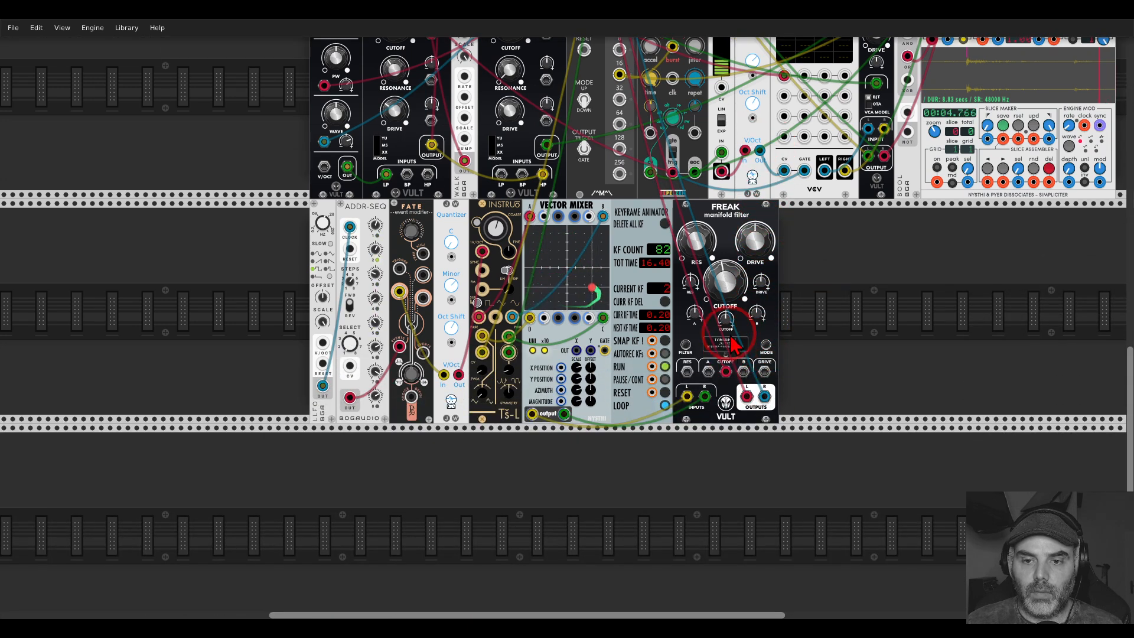
scroll(732, 345, up, 6)
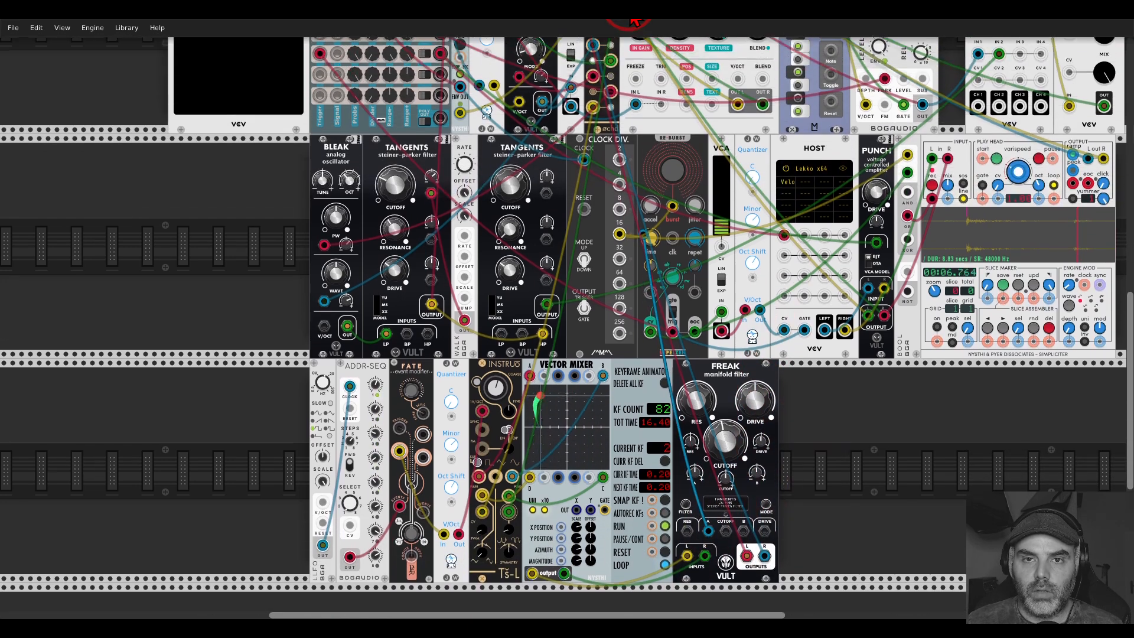
drag(629, 13, 593, 111)
drag(743, 566, 624, 135)
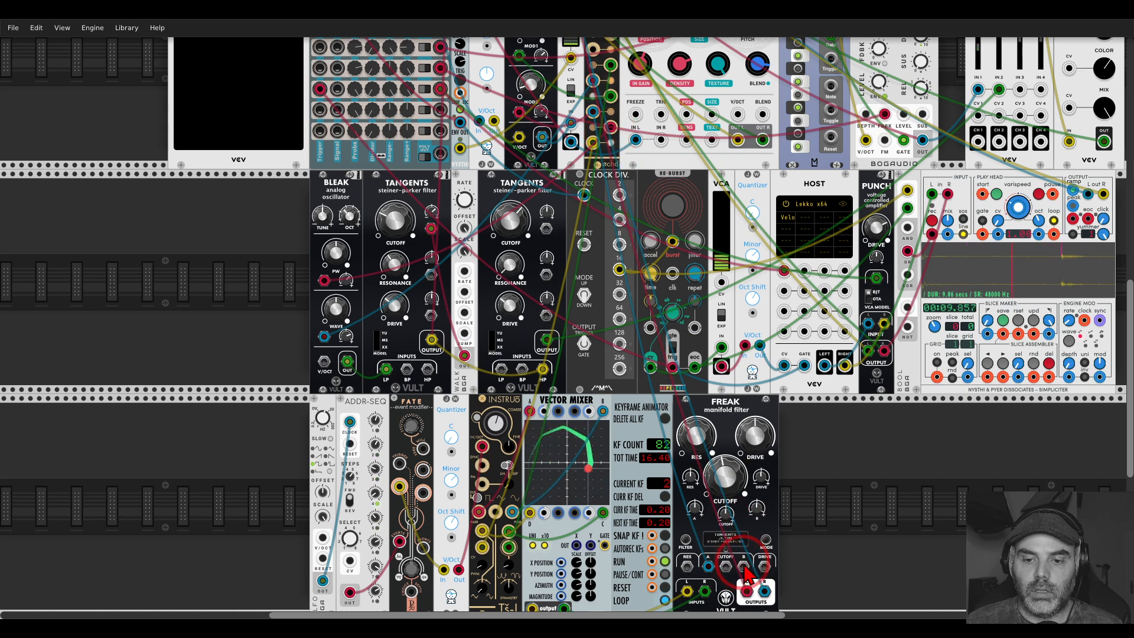
Adjust the Freak filter's B cutoff modulation amount and lower the main cutoff slightly.
scroll(785, 454, down, 5)
scroll(786, 458, up, 1)
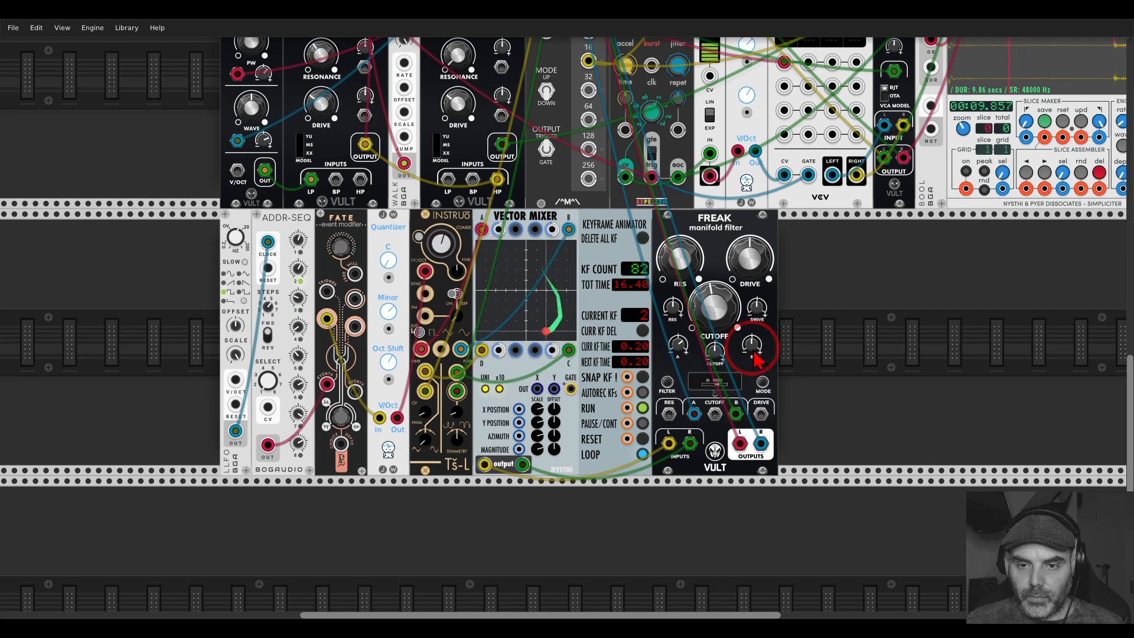
drag(752, 344, 757, 353)
drag(715, 310, 717, 316)
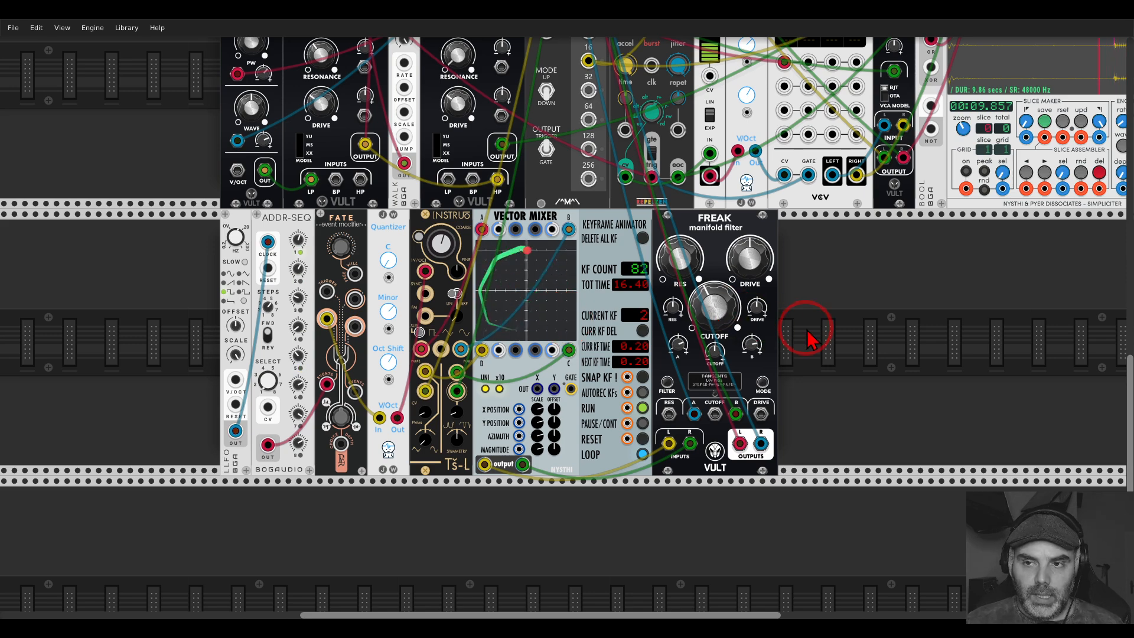
Patch the VCV Mixer's inputs 3 and 4 from the Freak filter's L and R outputs to feed the delay.
scroll(858, 317, down, 5)
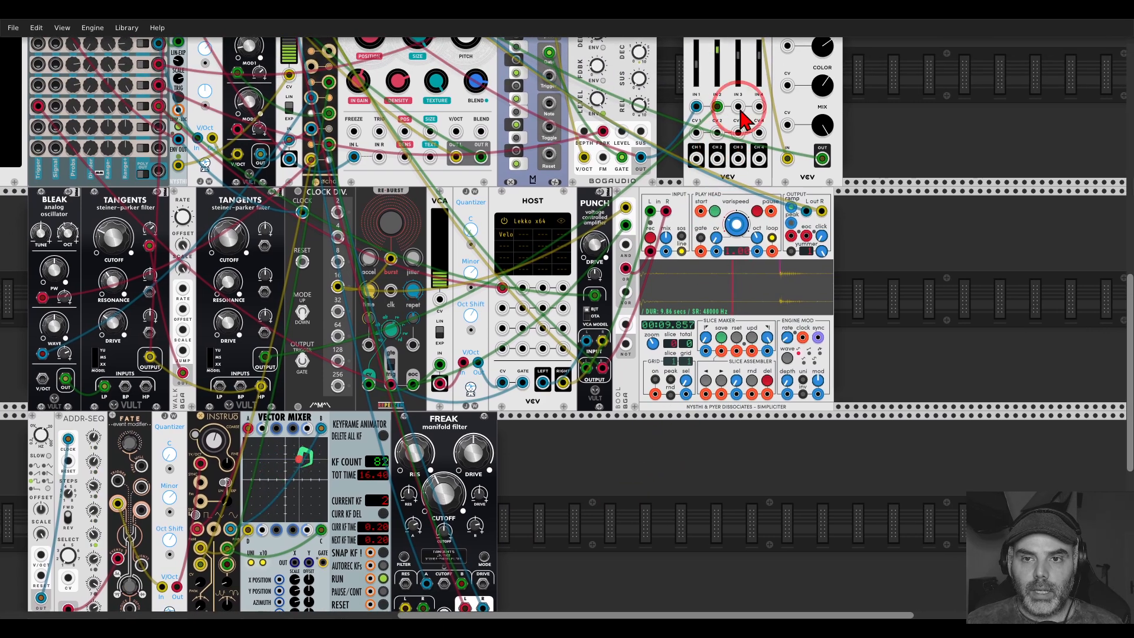
drag(734, 108, 466, 565)
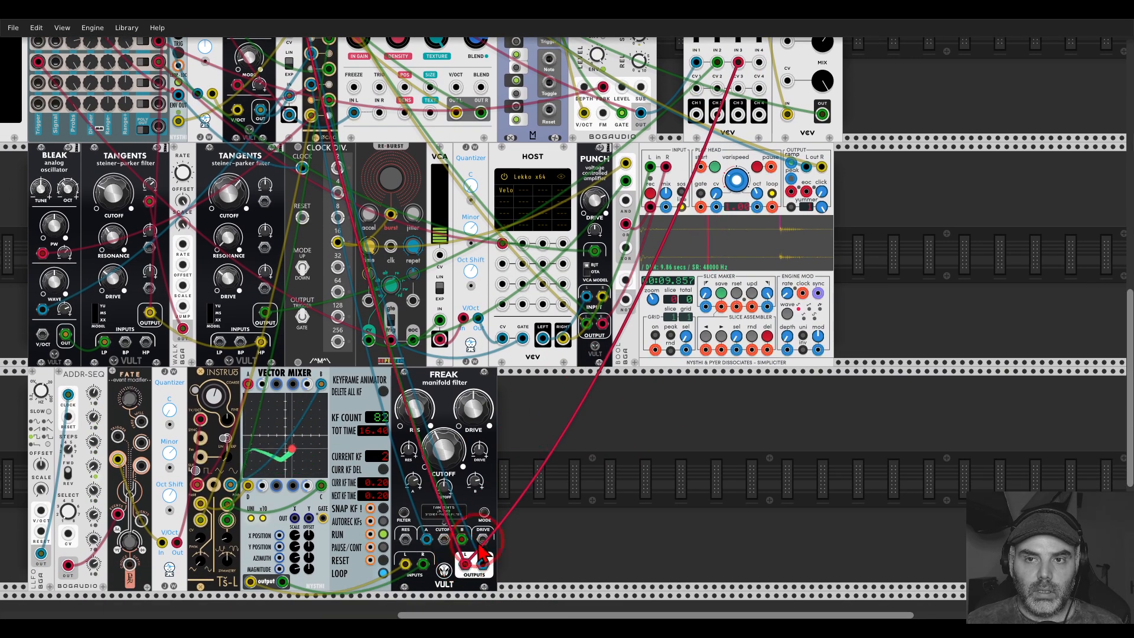
drag(759, 62, 483, 564)
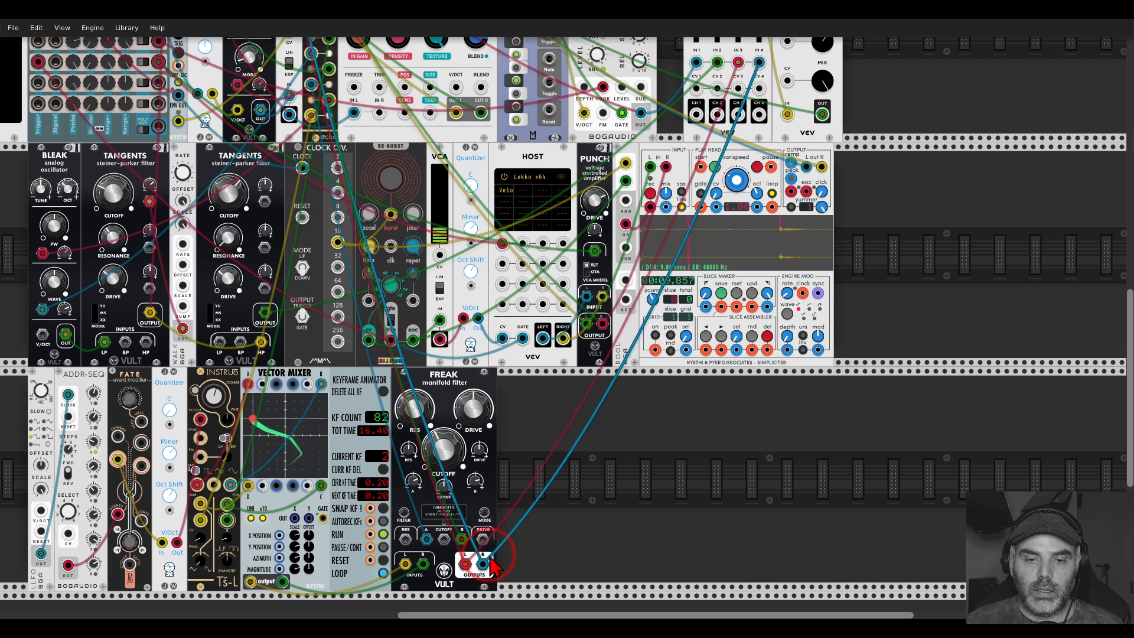
Set the Freak filter's cutoff to about 0.257 and channel 8's Verb send to about -13.4 dB.
drag(597, 421, 782, 585)
scroll(782, 591, down, 5)
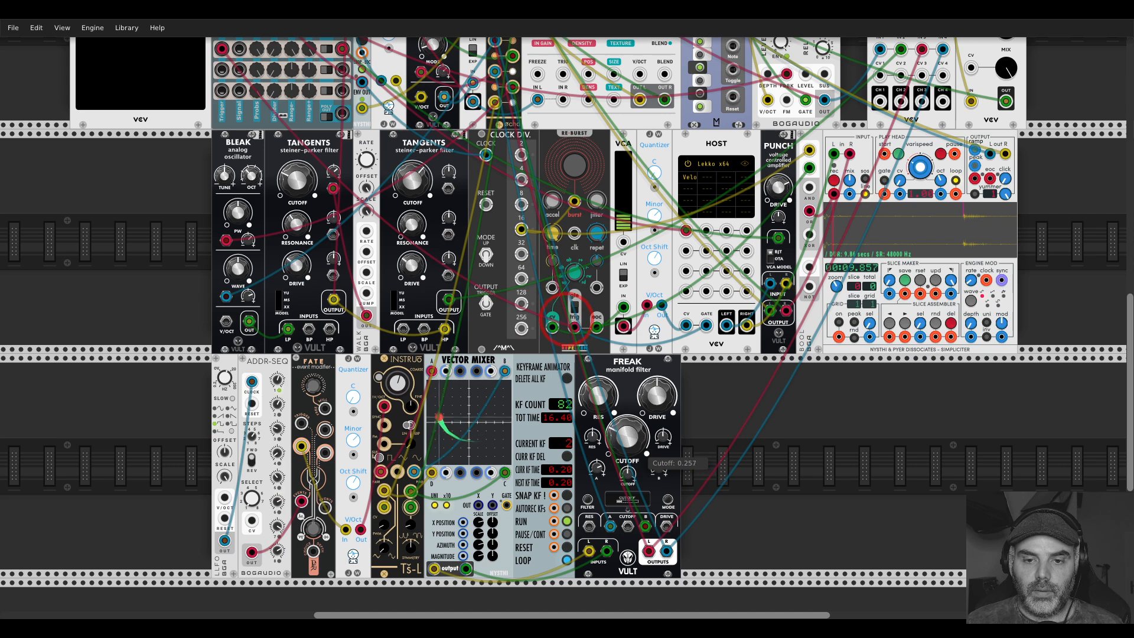
scroll(620, 443, up, 10)
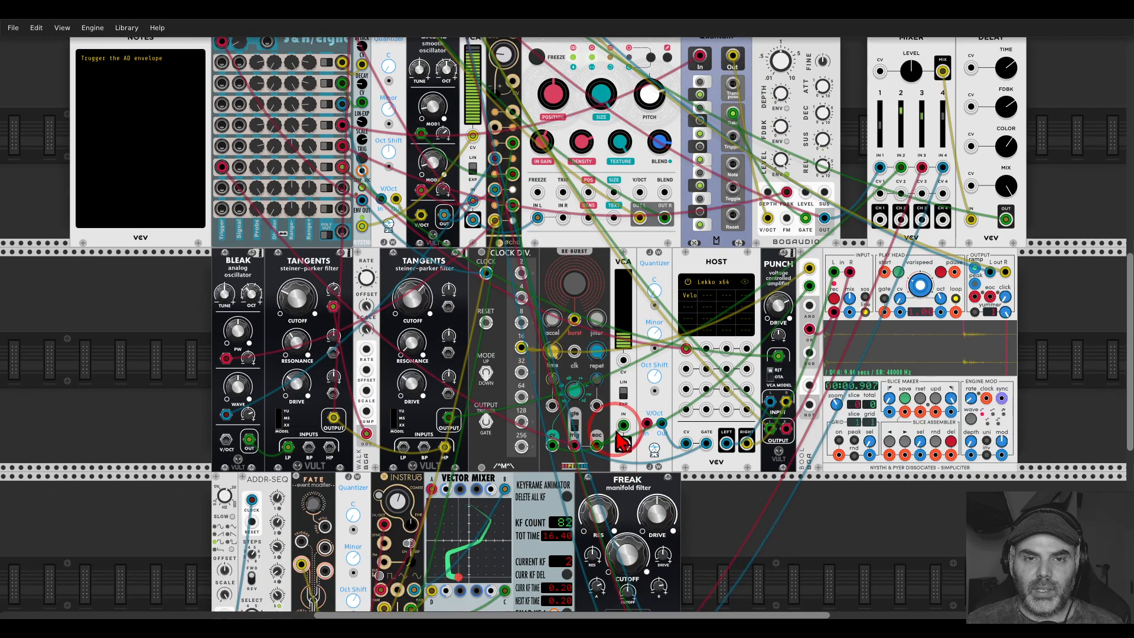
scroll(617, 440, up, 1)
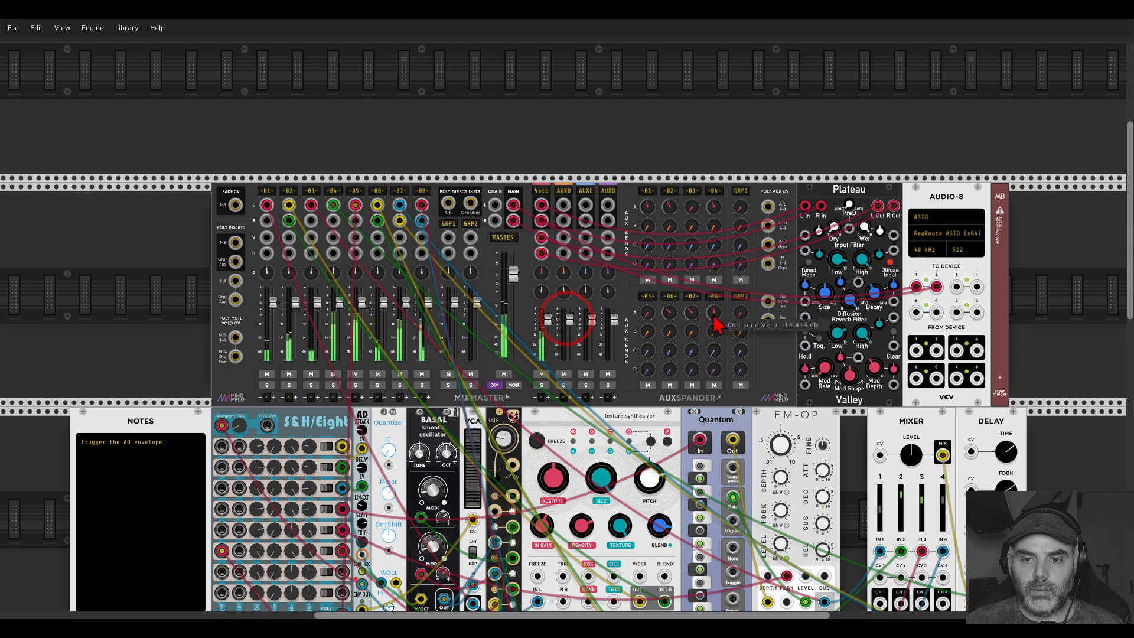
Set the Delay's feedback to about 68% and raise the Freak filter's cutoff to about 0.575.
scroll(767, 307, down, 8)
scroll(957, 251, right, 3)
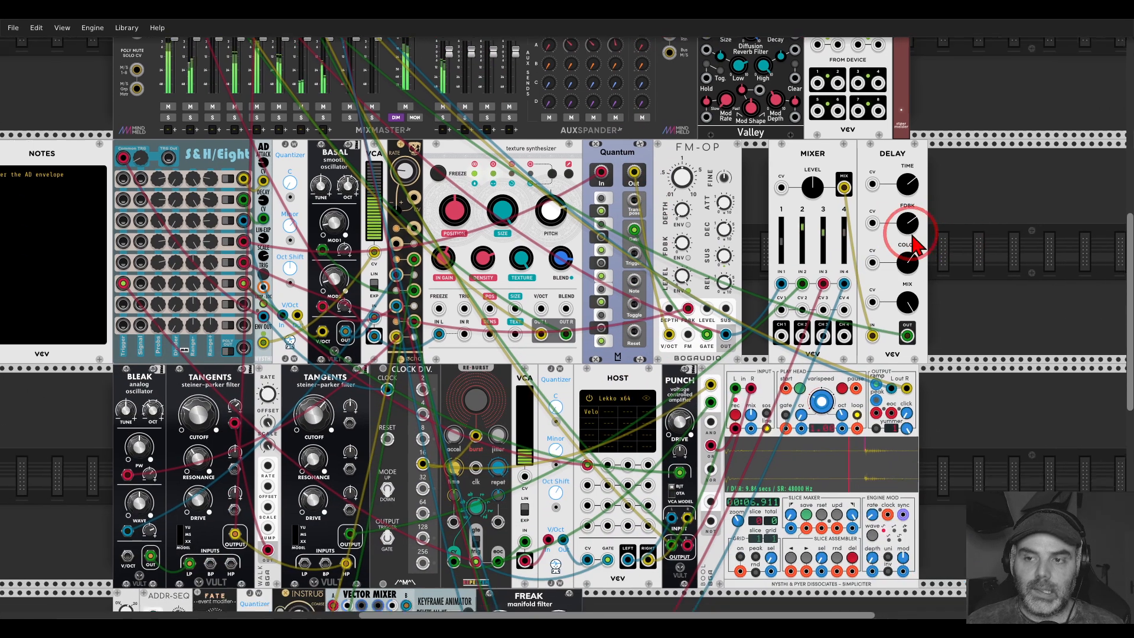
scroll(815, 240, right, 3)
scroll(684, 385, down, 7)
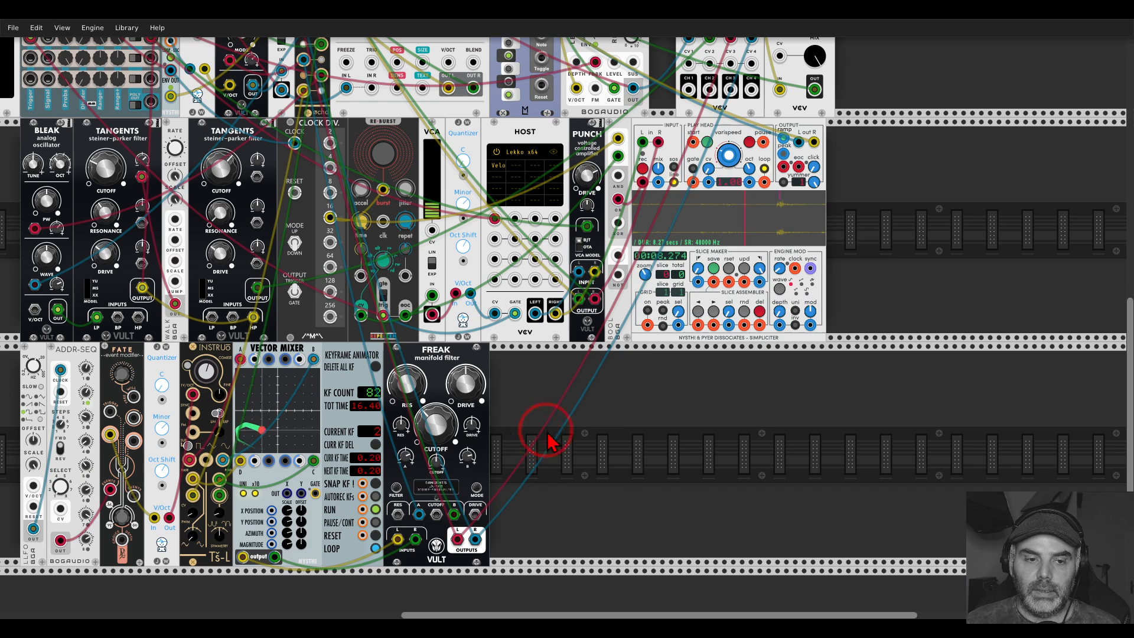
scroll(549, 441, left, 8)
scroll(549, 442, down, 2)
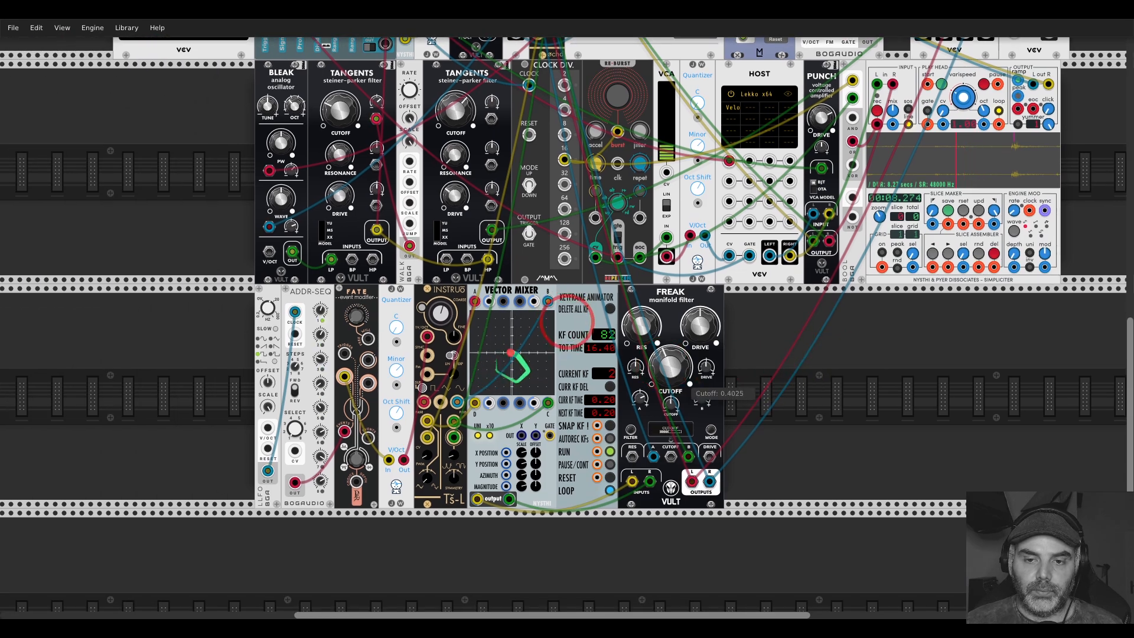
drag(903, 345, 692, 542)
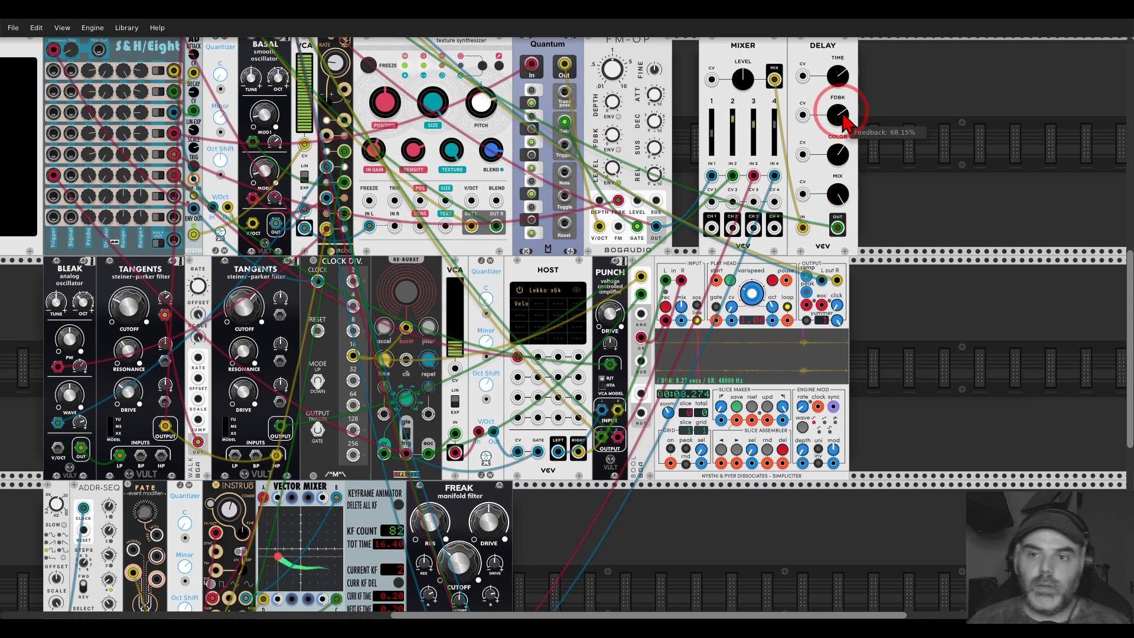
scroll(564, 318, down, 7)
scroll(564, 317, left, 8)
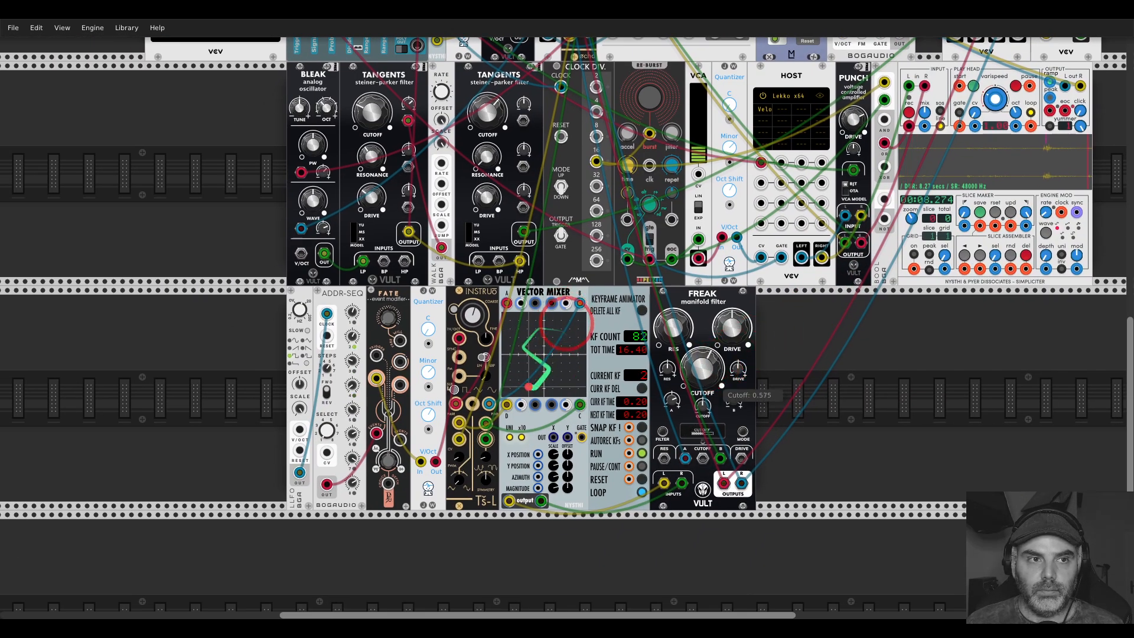
mouse_move(705, 379)
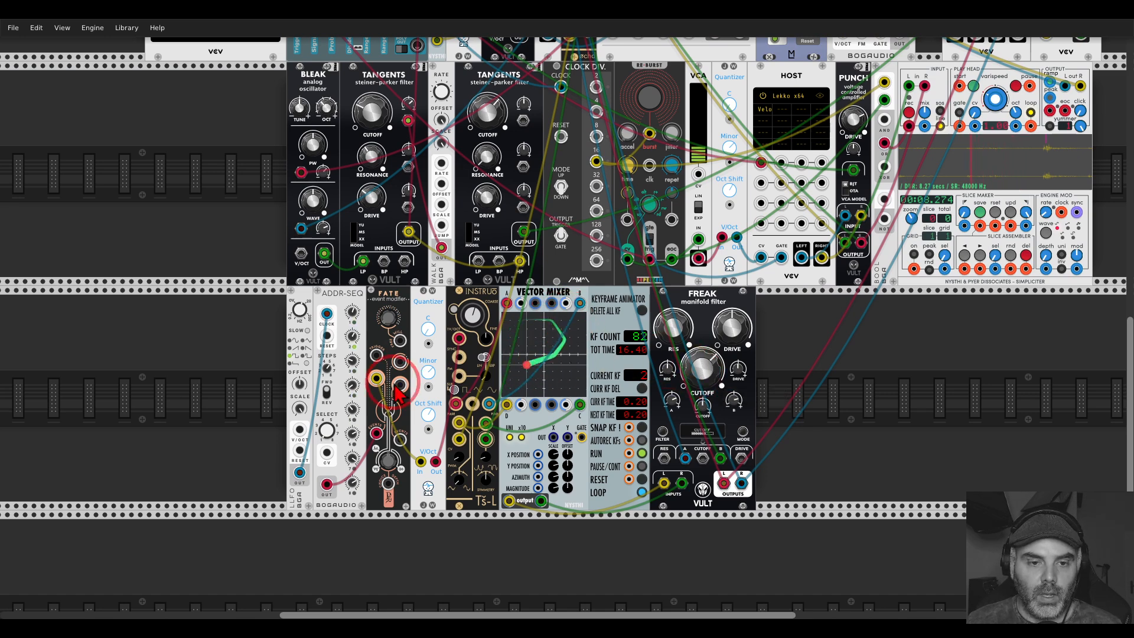
Adjust Fate's free will and choices depth, and set the Freak filter's cutoff to about 0.326.
mouse_move(385, 324)
scroll(385, 324, up, 5)
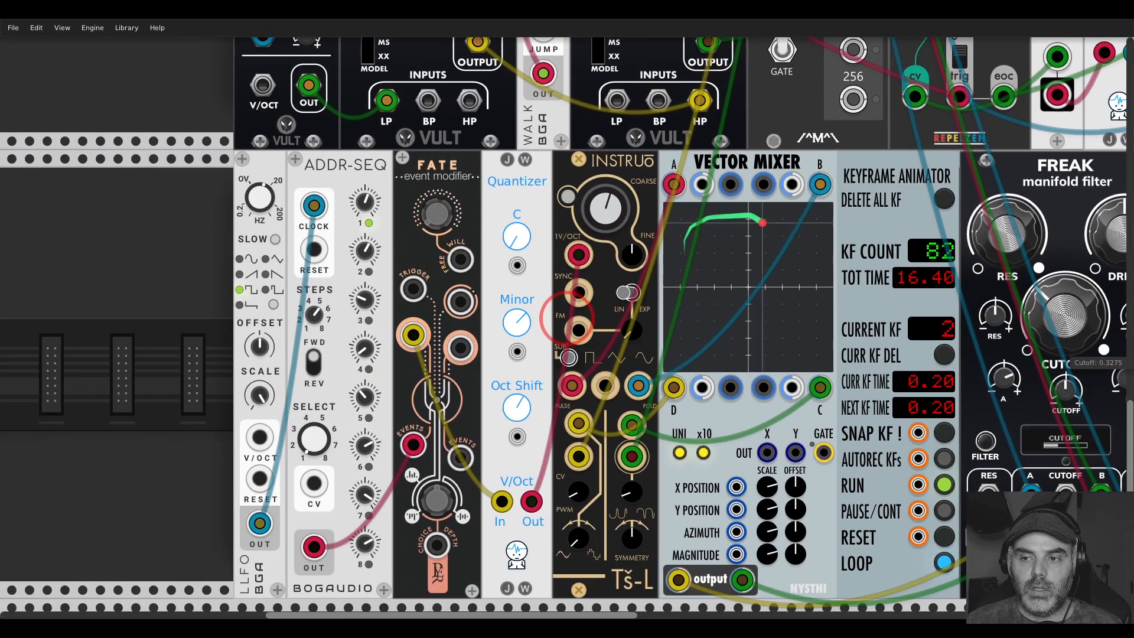
mouse_move(448, 228)
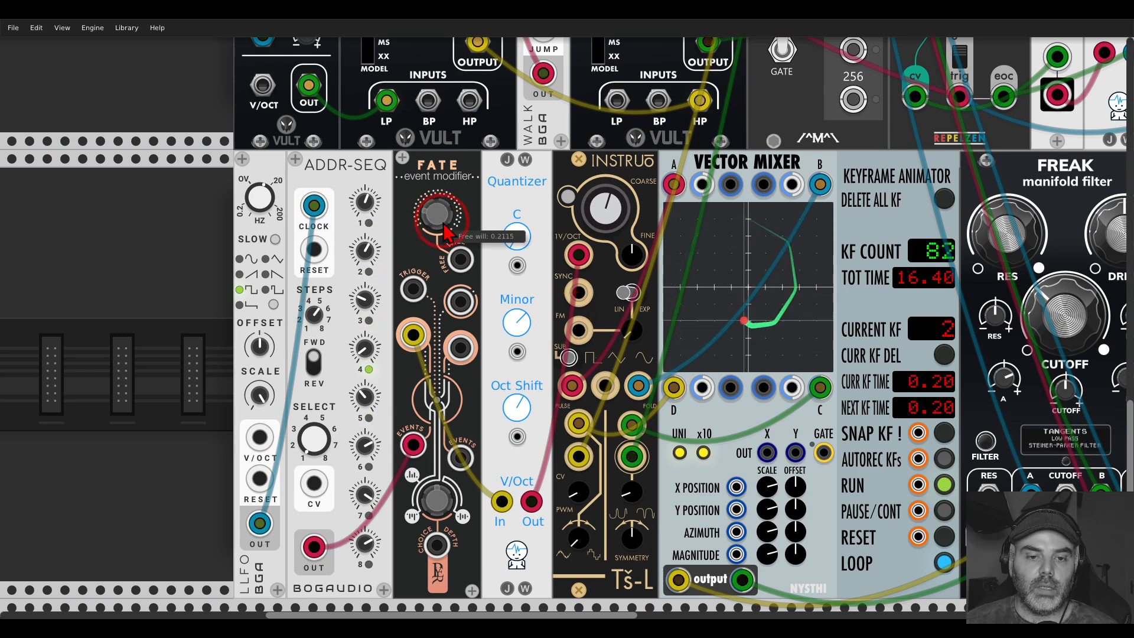
mouse_move(447, 511)
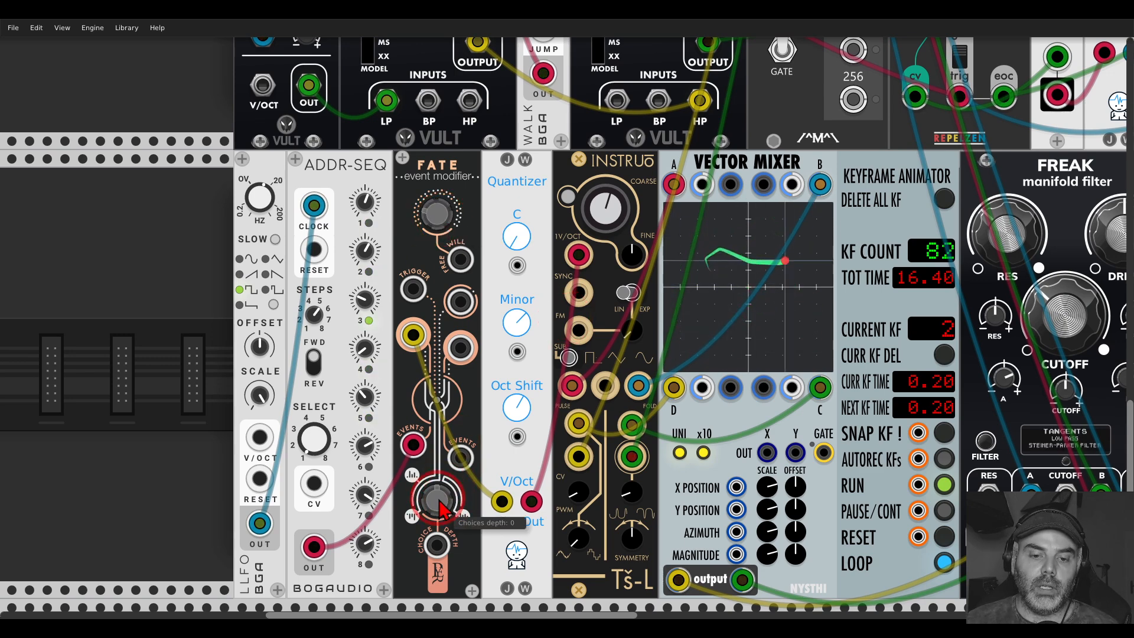
drag(442, 508, 564, 319)
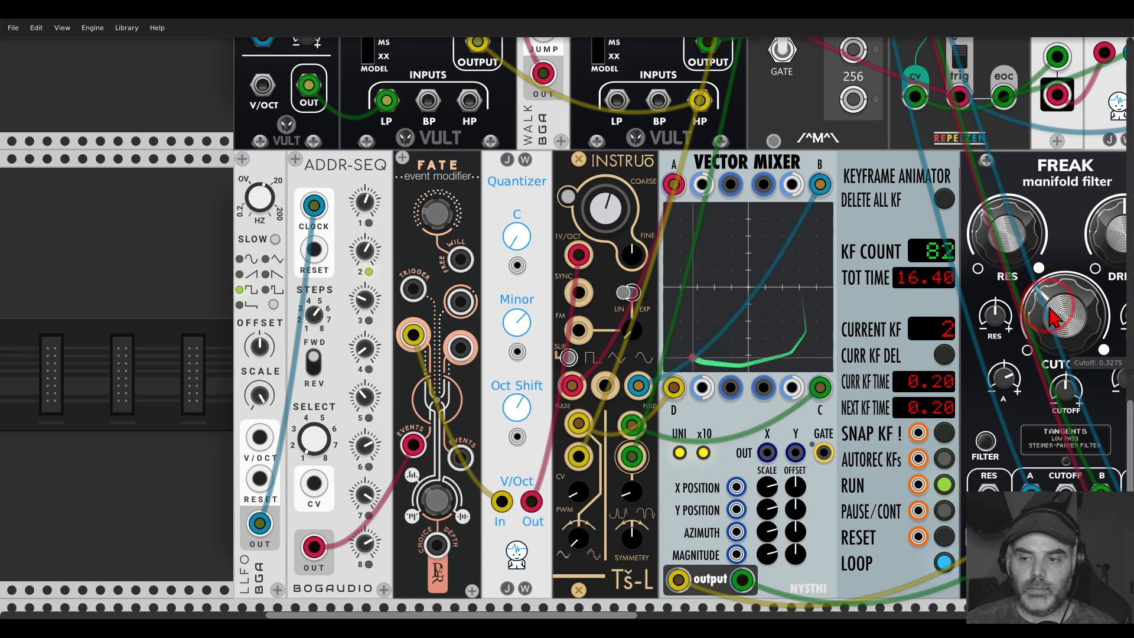
drag(1061, 317, 565, 319)
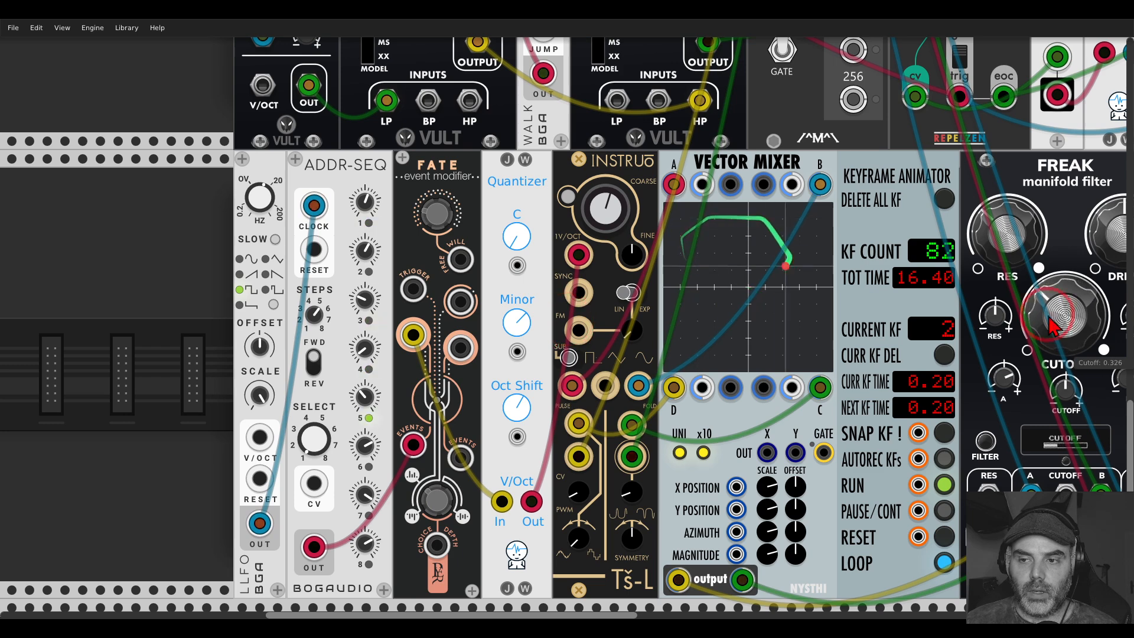
mouse_move(435, 214)
mouse_down()
mouse_move(564, 318)
mouse_move(440, 231)
mouse_move(417, 266)
mouse_up()
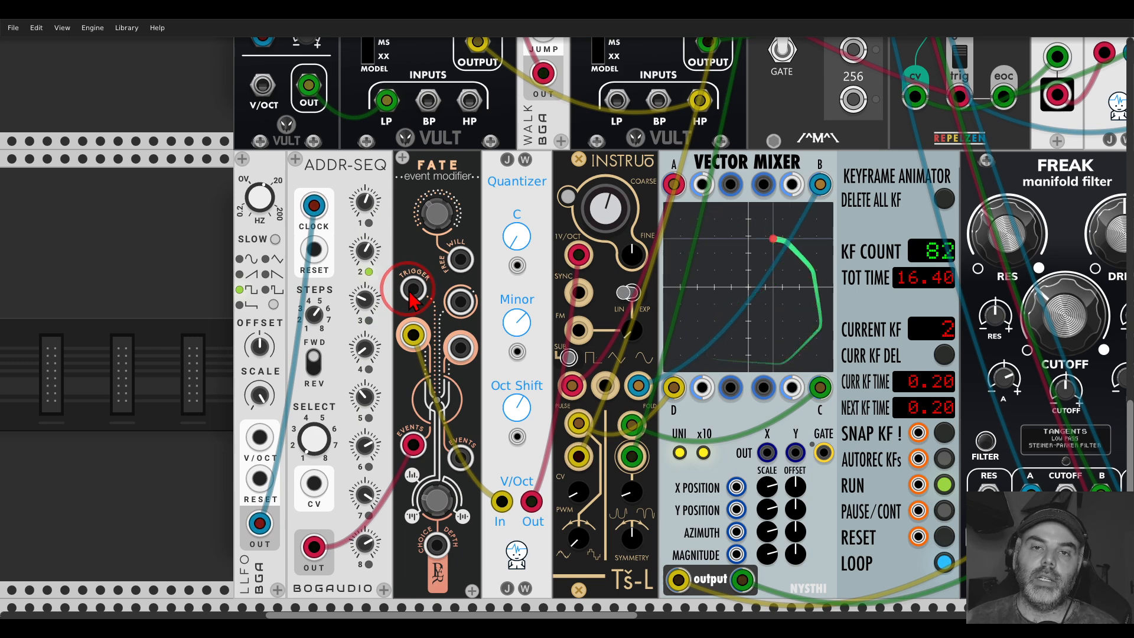
Patch Fate's trigger input from the LLFO output and lower the Freak filter's cutoff to about 0.284.
drag(412, 293, 260, 523)
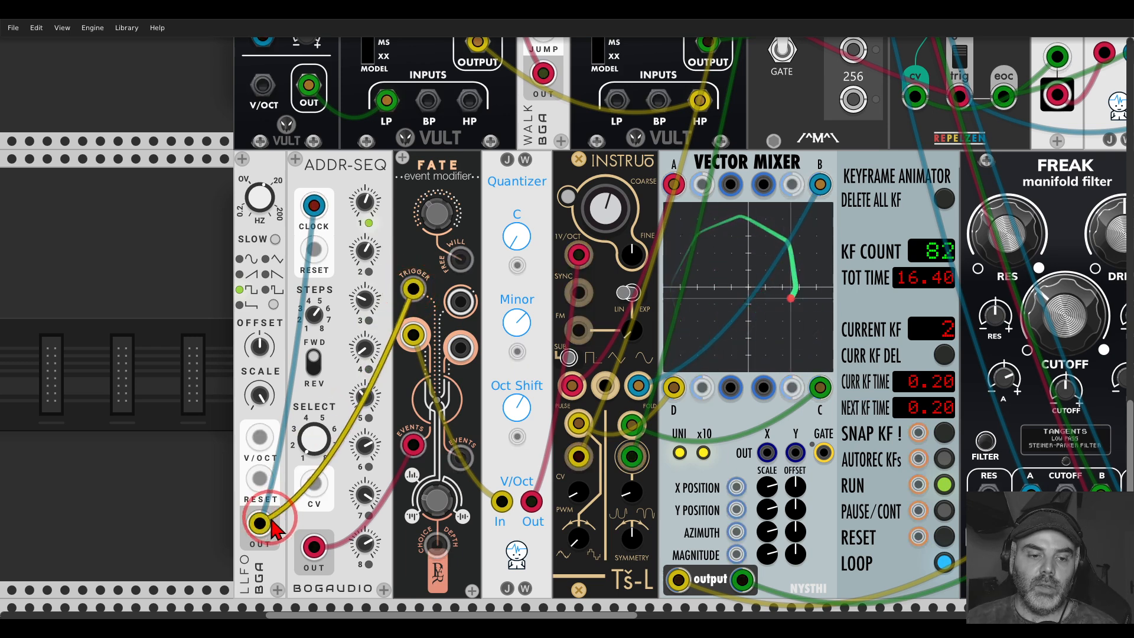
mouse_move(1063, 307)
mouse_down()
mouse_move(565, 317)
mouse_move(1062, 308)
mouse_up()
mouse_move(444, 512)
mouse_down()
mouse_move(558, 319)
mouse_move(444, 512)
mouse_up()
drag(1063, 308, 565, 319)
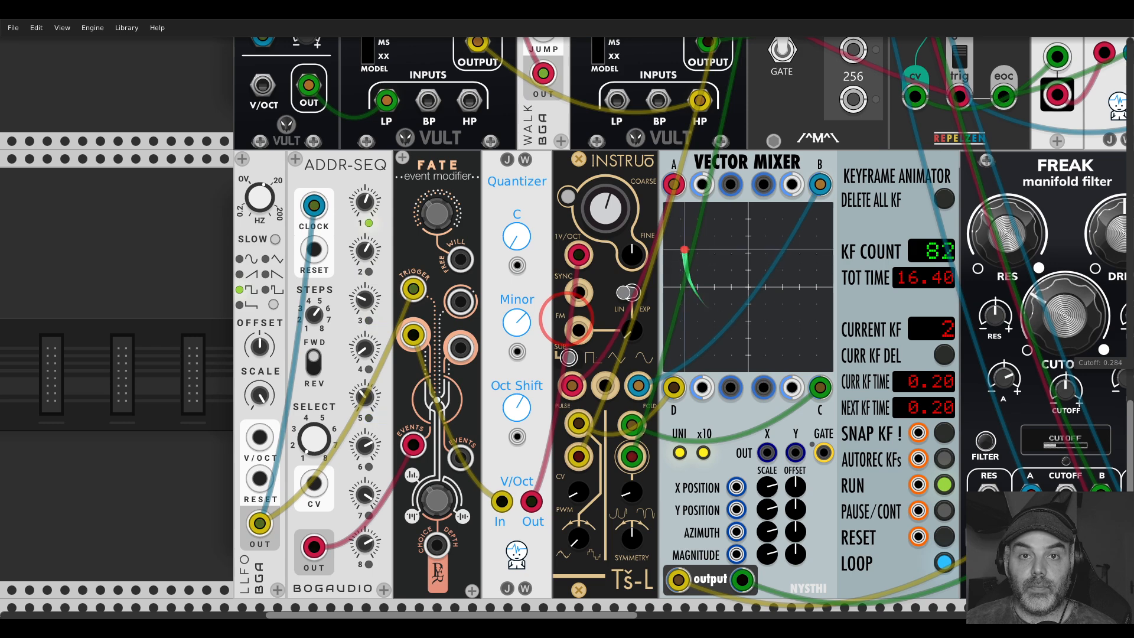
drag(1051, 299, 1042, 281)
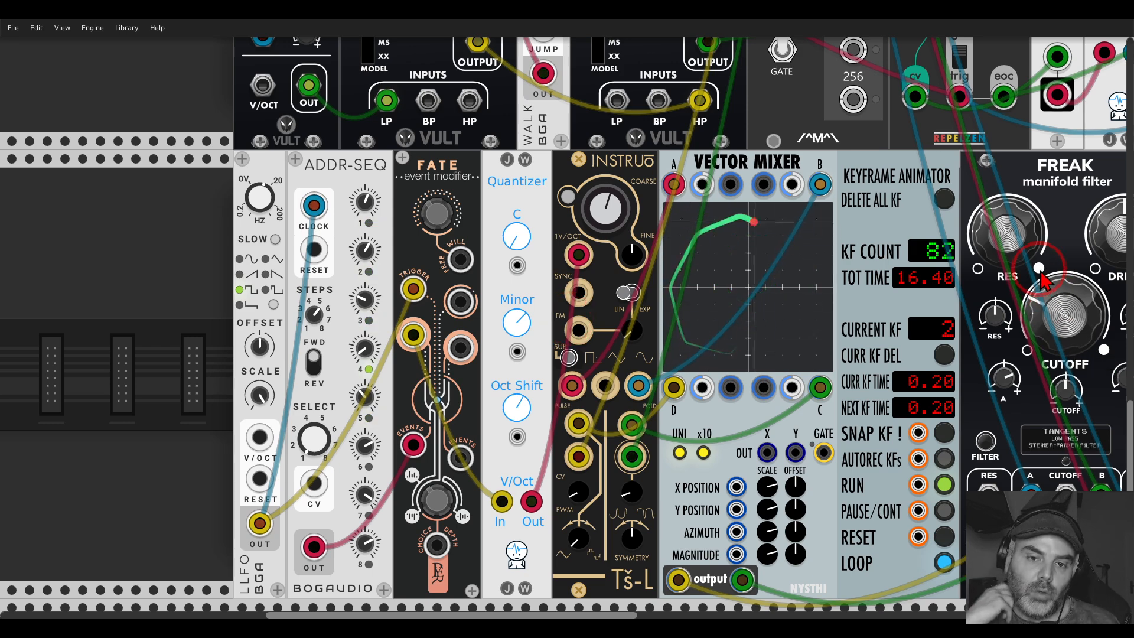
Sweep the Freak filter's cutoff up to about 0.779 and bring it back down to about 0.28.
scroll(833, 194, down, 5)
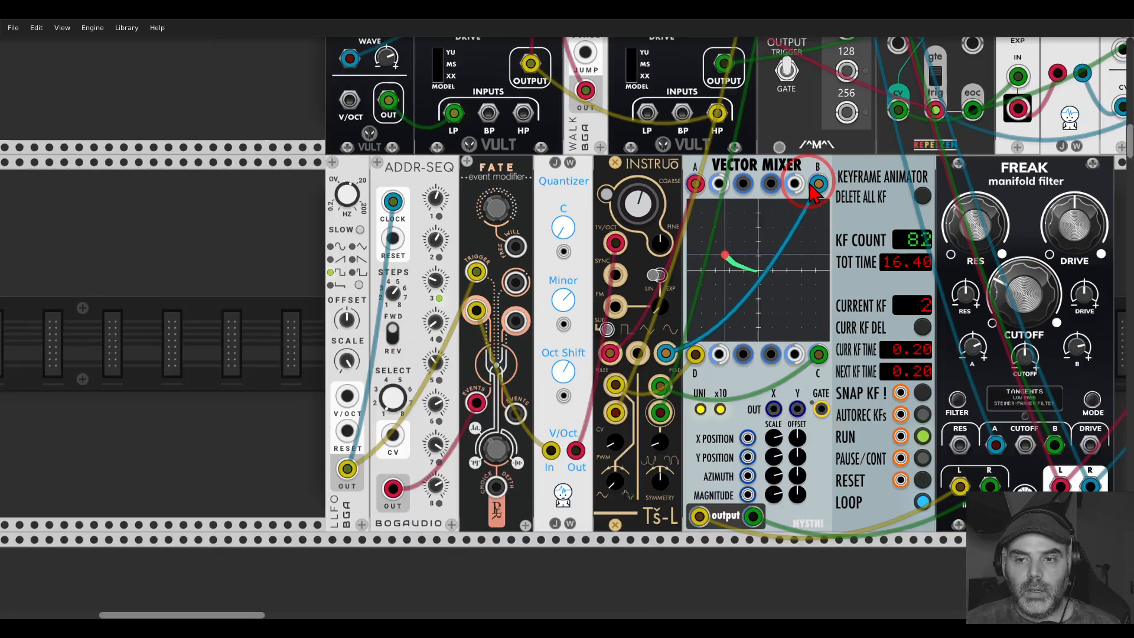
scroll(838, 200, up, 2)
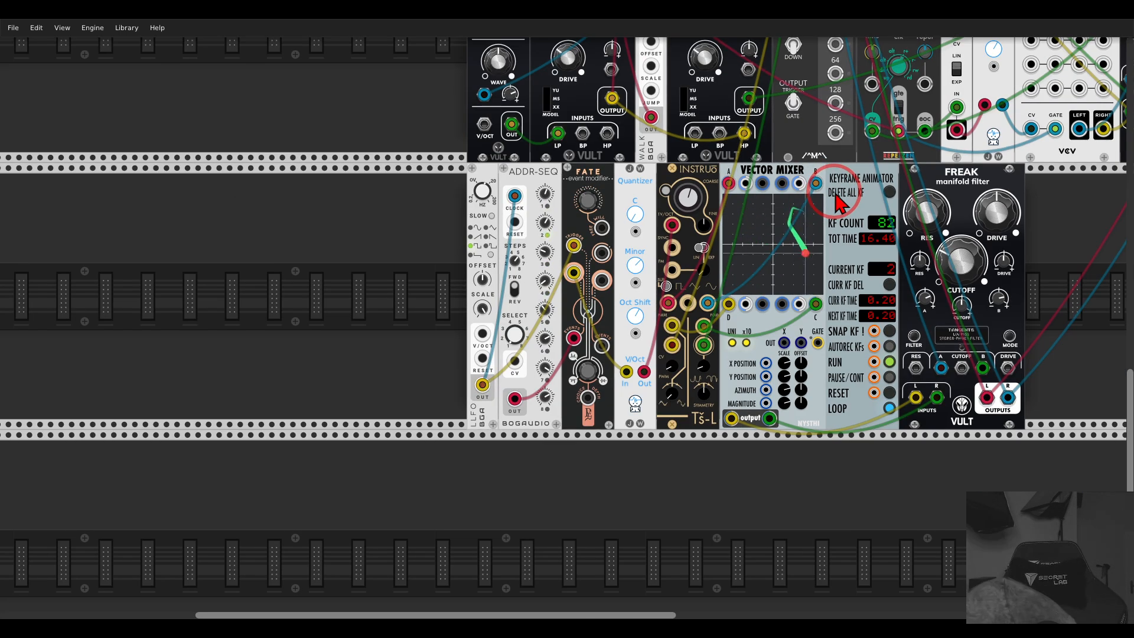
drag(961, 259, 961, 251)
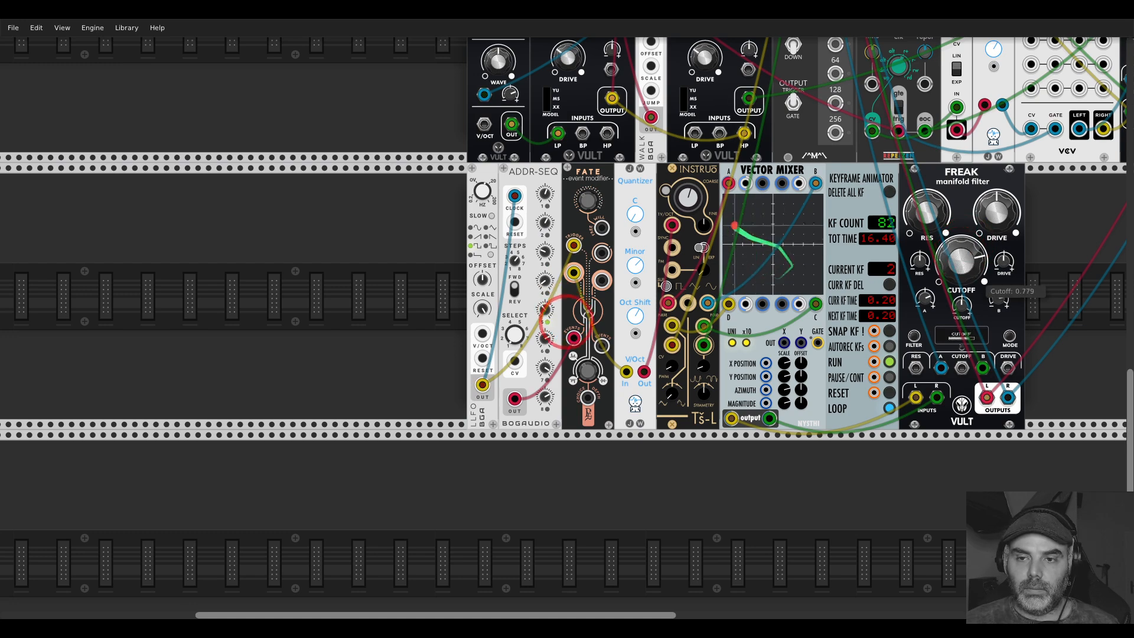
drag(962, 260, 961, 262)
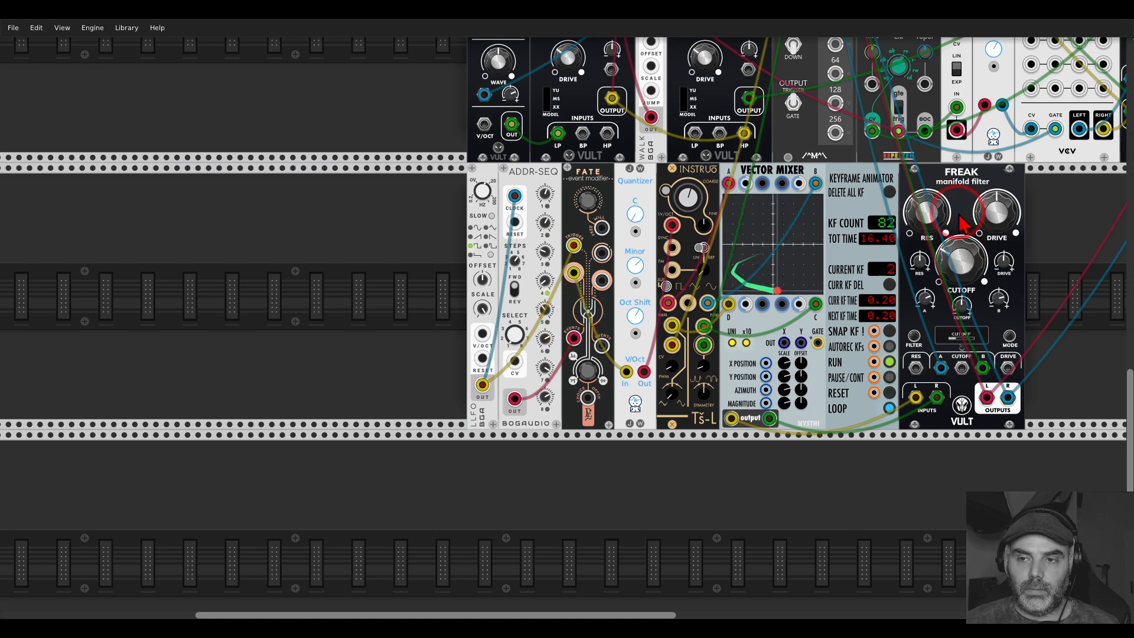
scroll(964, 217, down, 2)
drag(1025, 216, 599, 348)
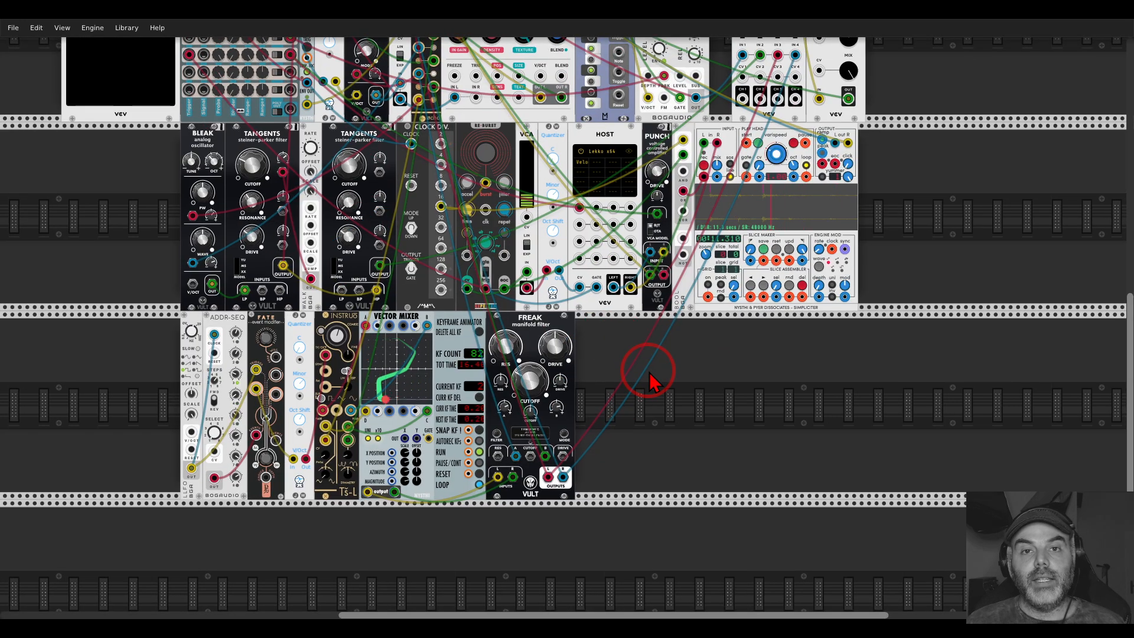
drag(778, 357, 714, 417)
scroll(807, 430, down, 2)
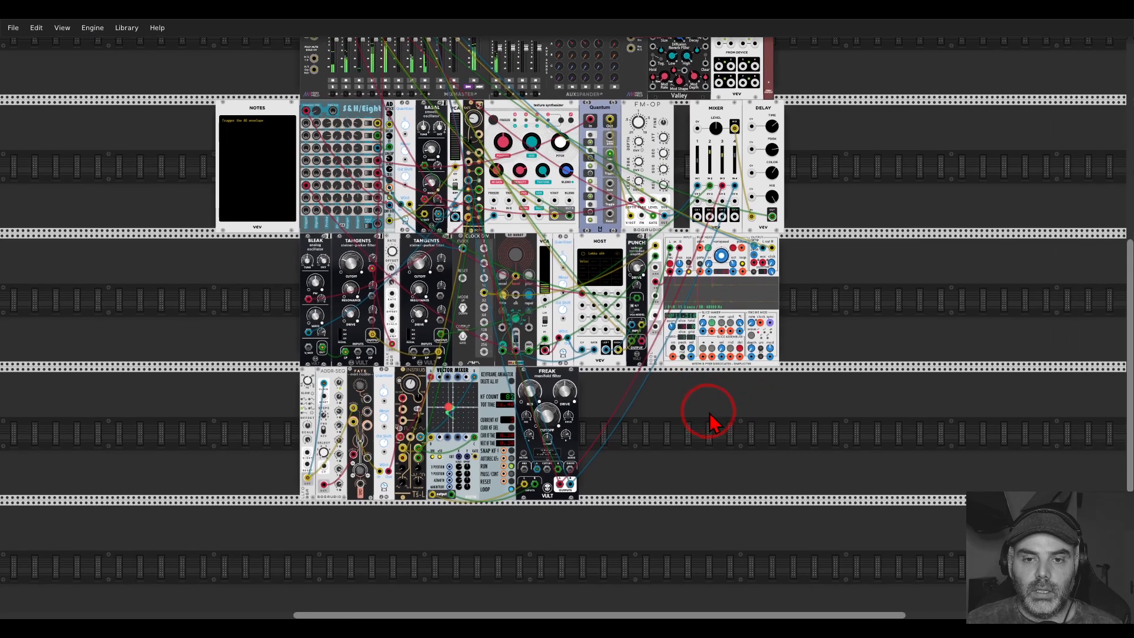
scroll(699, 405, up, 2)
drag(641, 364, 663, 401)
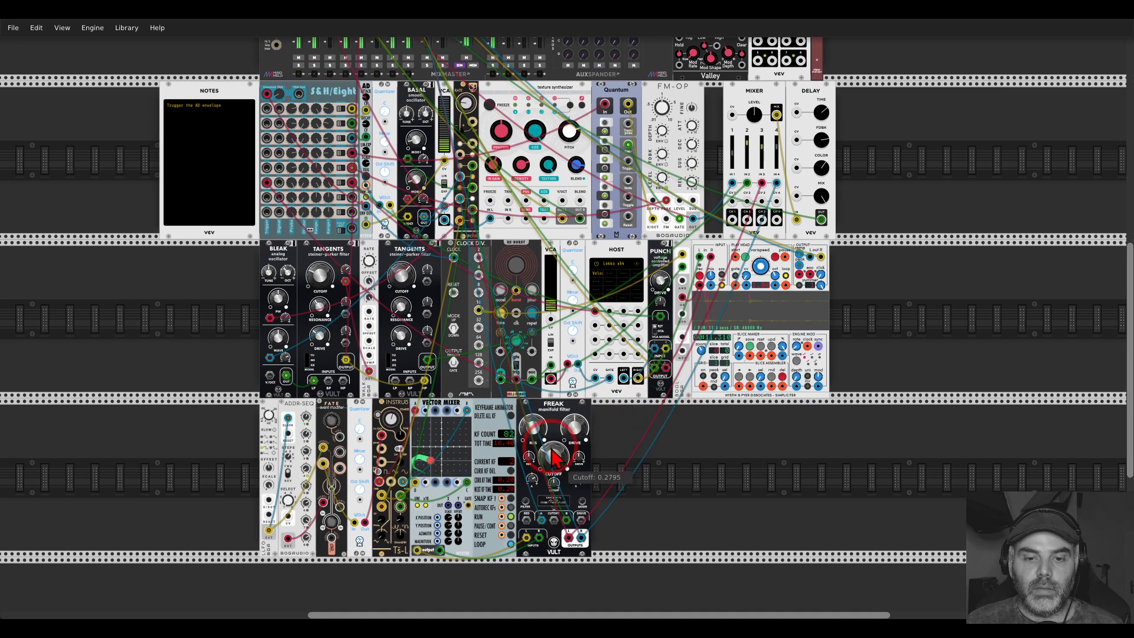
drag(554, 458, 631, 518)
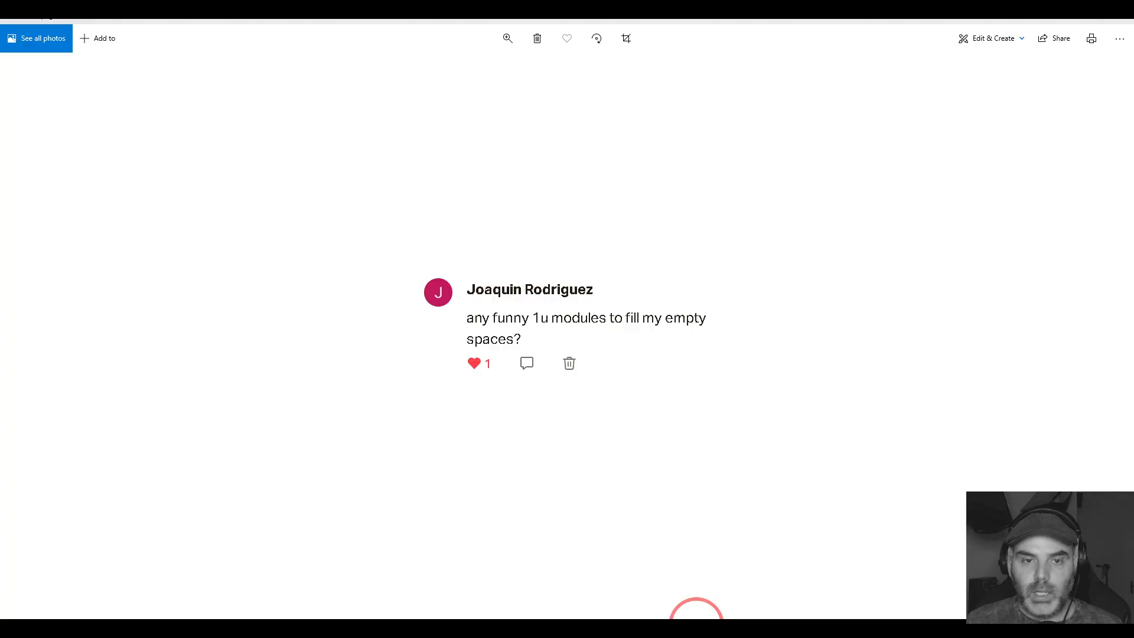
Advance through the viewer questions in Photos to the one about a simple Frippertronic patch, and return to VCV Rack.
key(Right)
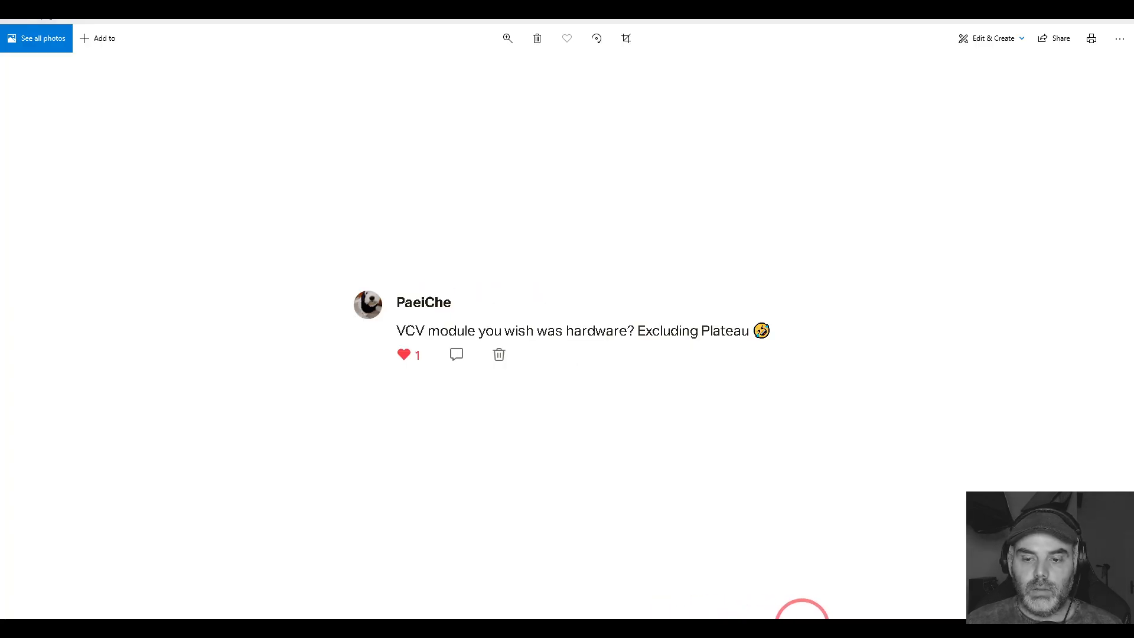
key(Right)
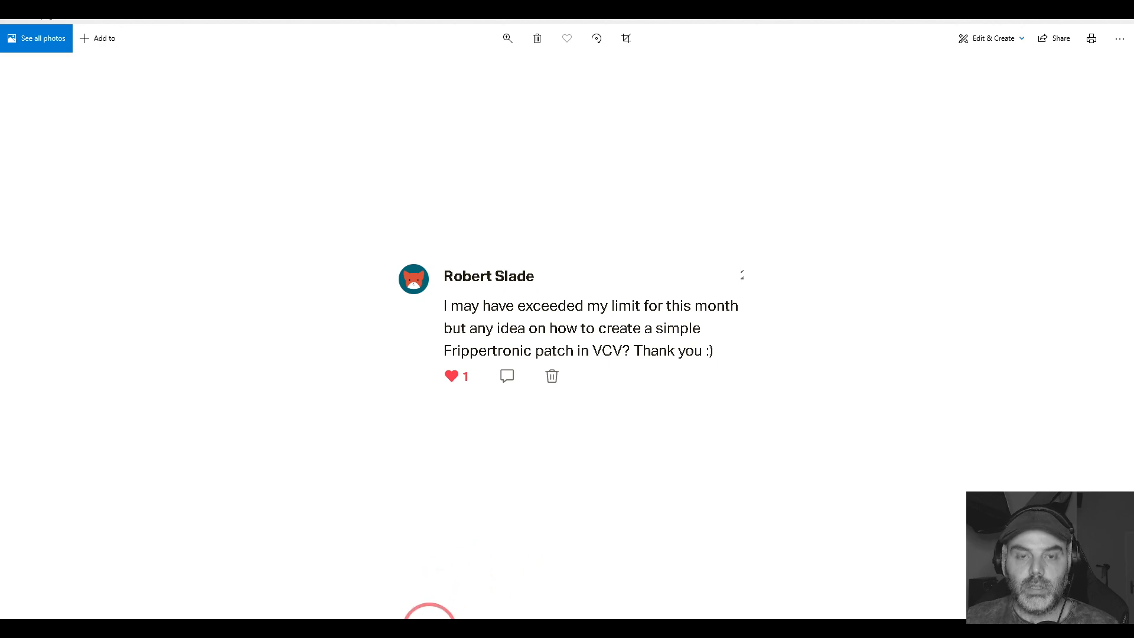
click(432, 617)
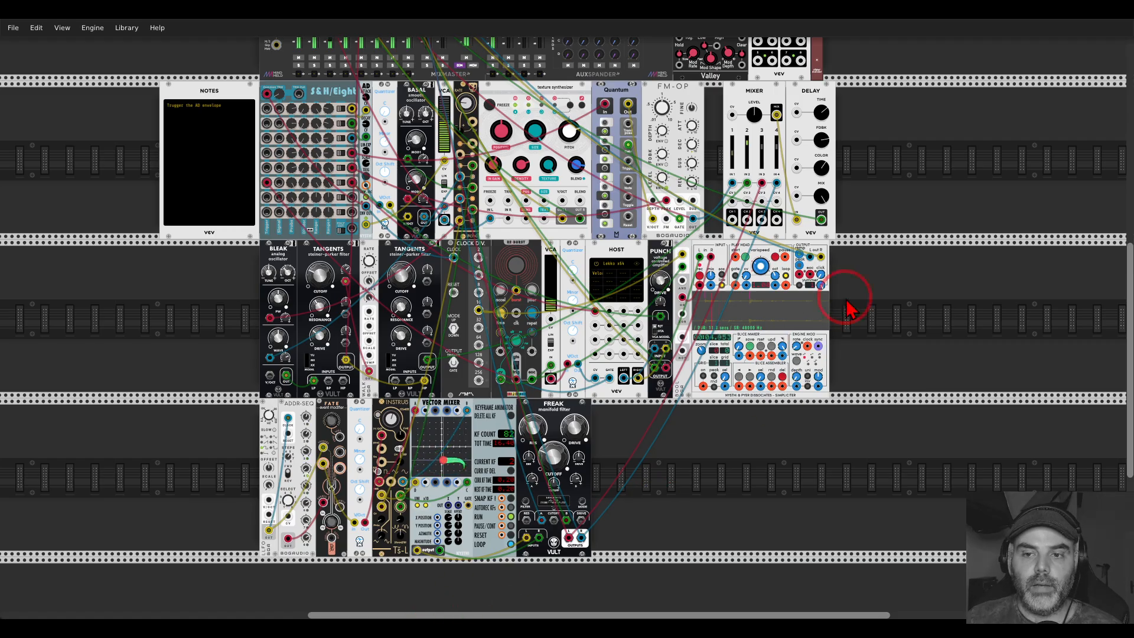
Duplicate the VCV Delay and place the copy in the row of the Freak filter, leaving space between them.
scroll(898, 475, up, 5)
drag(905, 503, 870, 248)
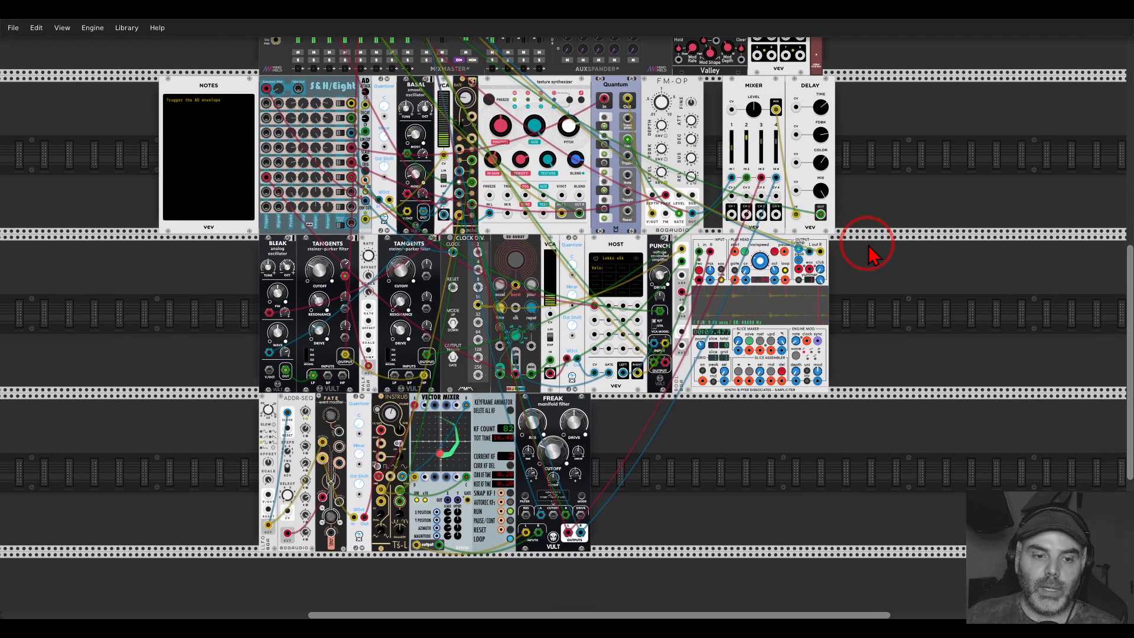
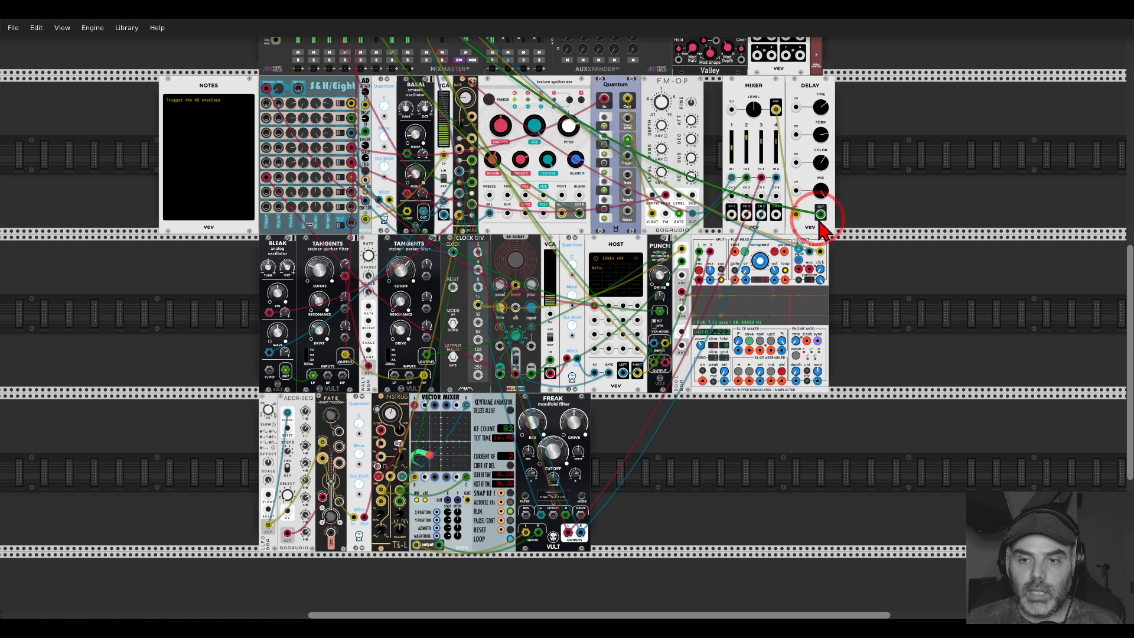
key(ctrl+d)
drag(853, 107, 765, 425)
scroll(717, 488, up, 2)
scroll(708, 481, up, 2)
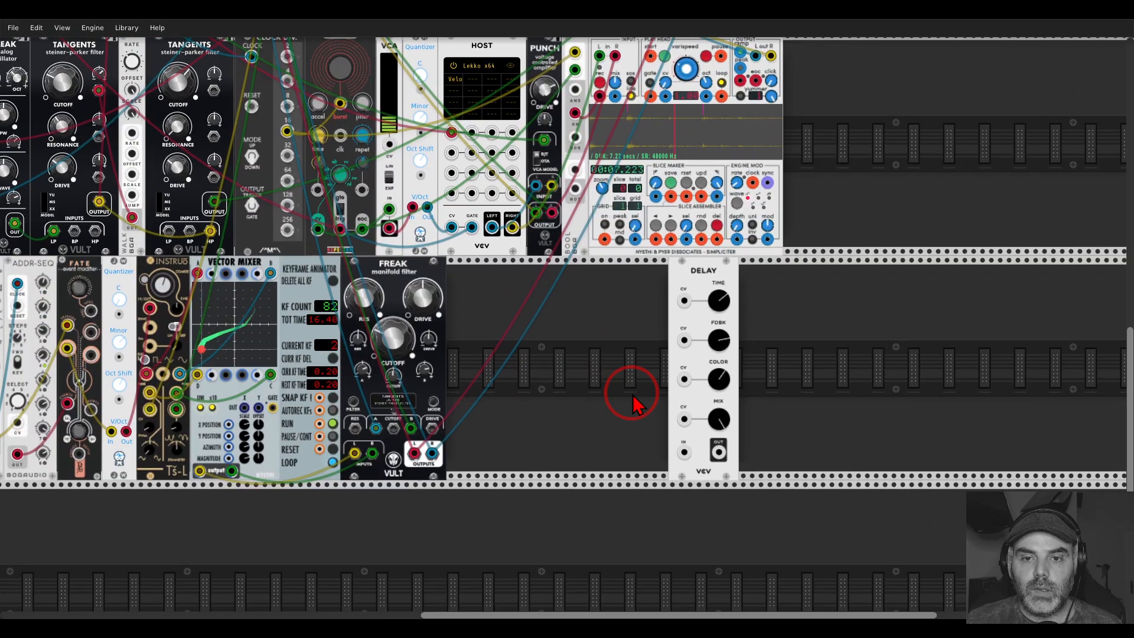
Add a VCV Host module between the Freak filter and the duplicated Delay.
right_click(611, 390)
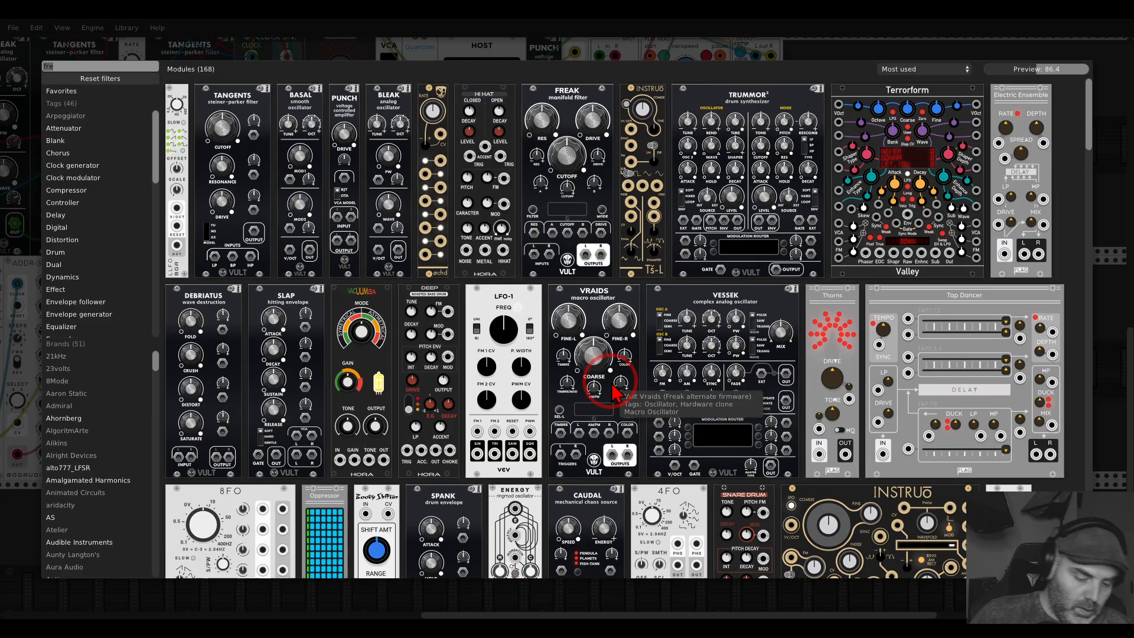
text(host)
drag(233, 101, 551, 299)
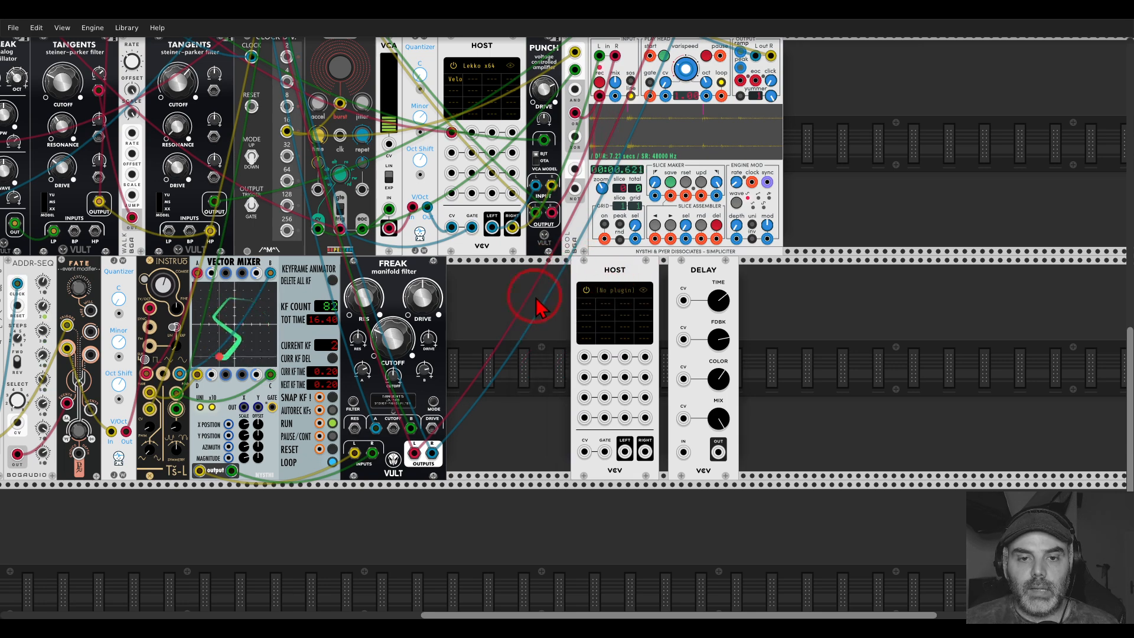
Add a VCV MIDI-CV module between the Freak filter and the new Host.
right_click(537, 304)
text(midi)
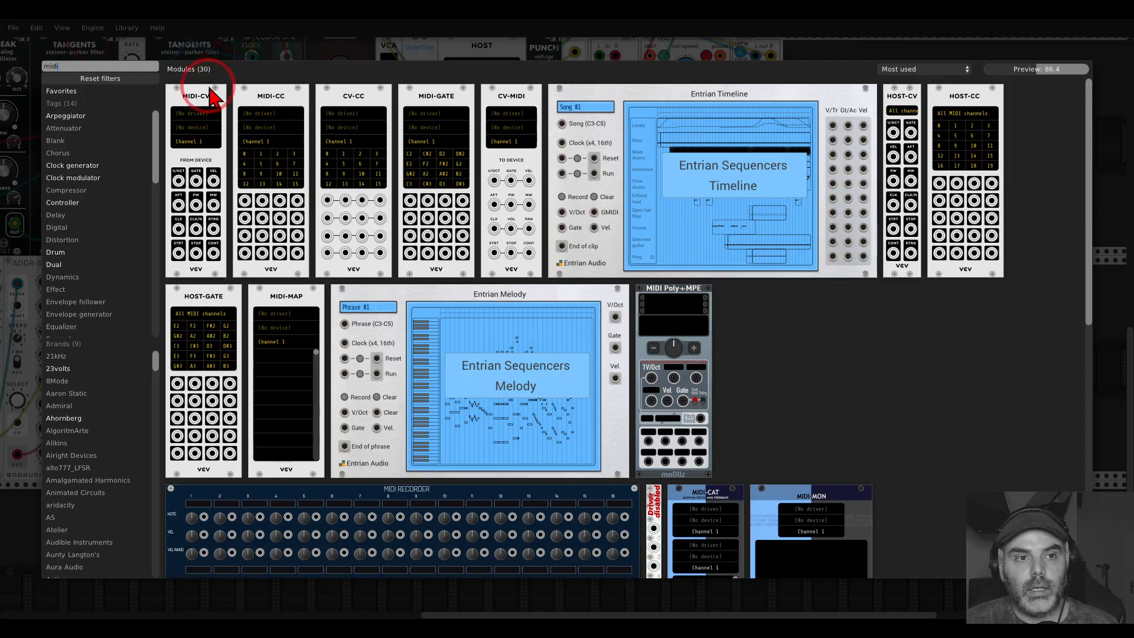
drag(207, 92, 501, 310)
Set the MIDI-CV module's device to Arturia KeyStep 32 and its polyphony channels to 3.
click(502, 310)
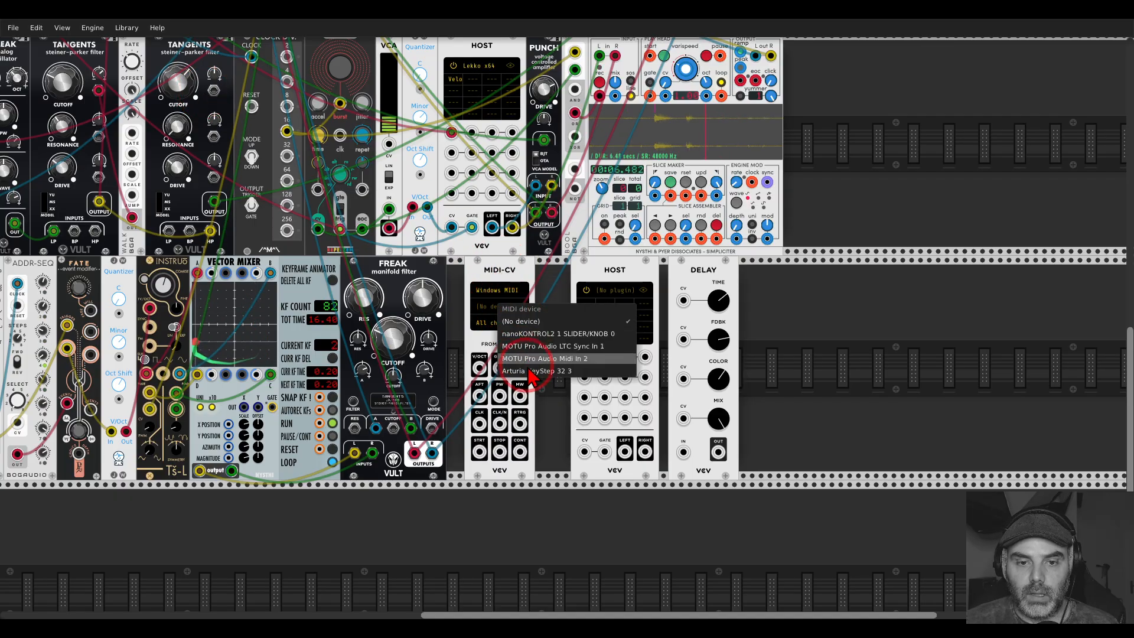
click(508, 355)
right_click(499, 271)
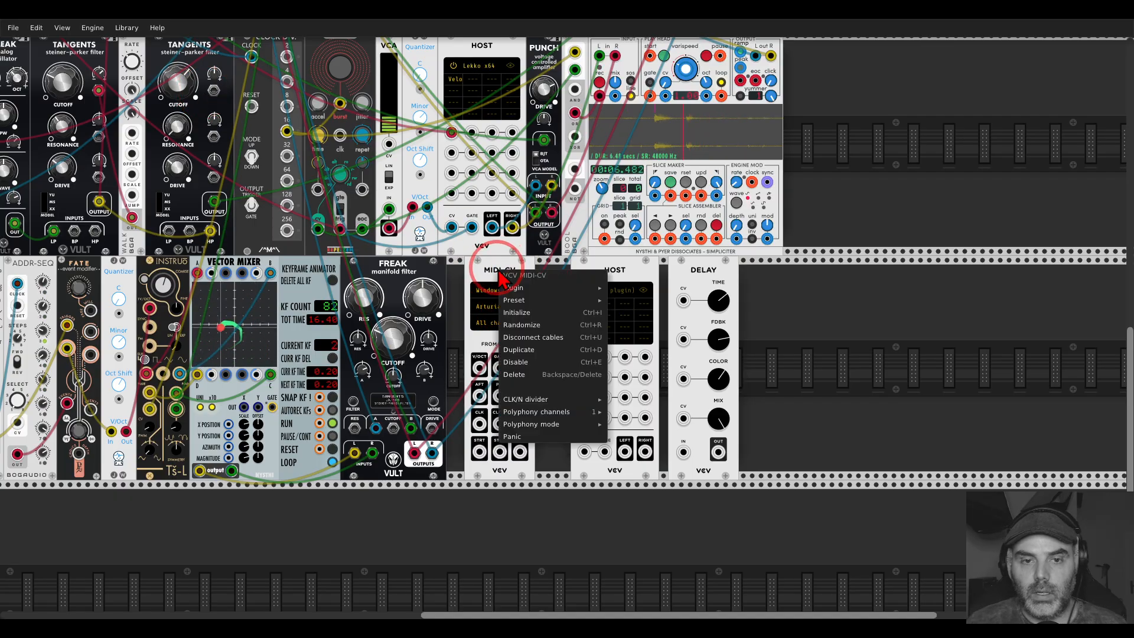
click(530, 412)
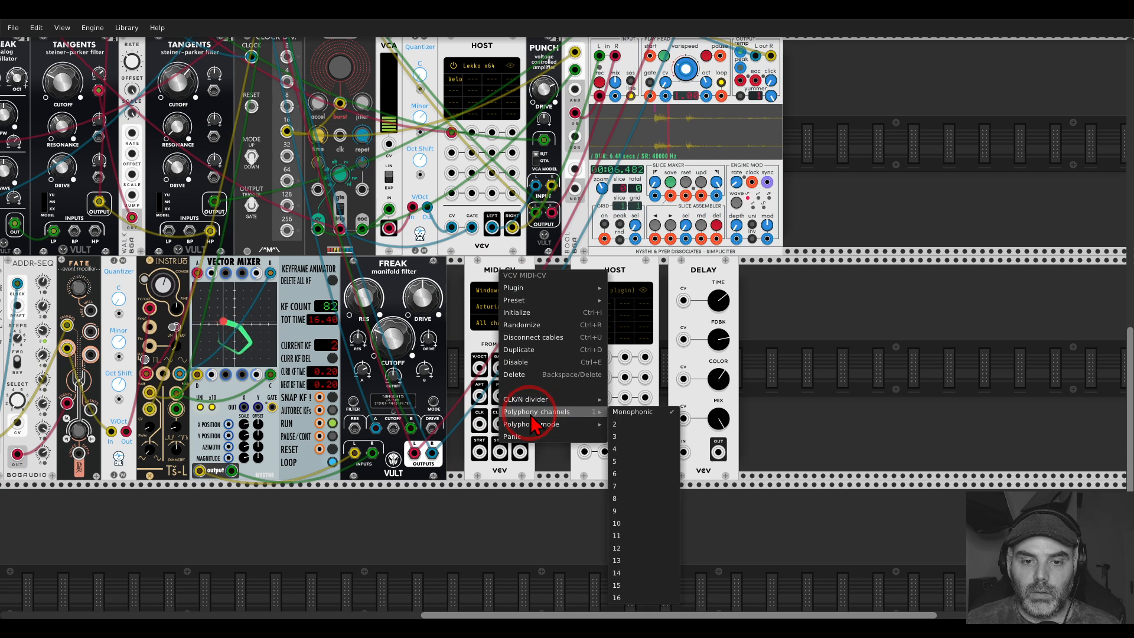
click(638, 438)
Try to load the Felt Instruments plugin Blisko Viola x64 into the new Host and close its window.
click(613, 289)
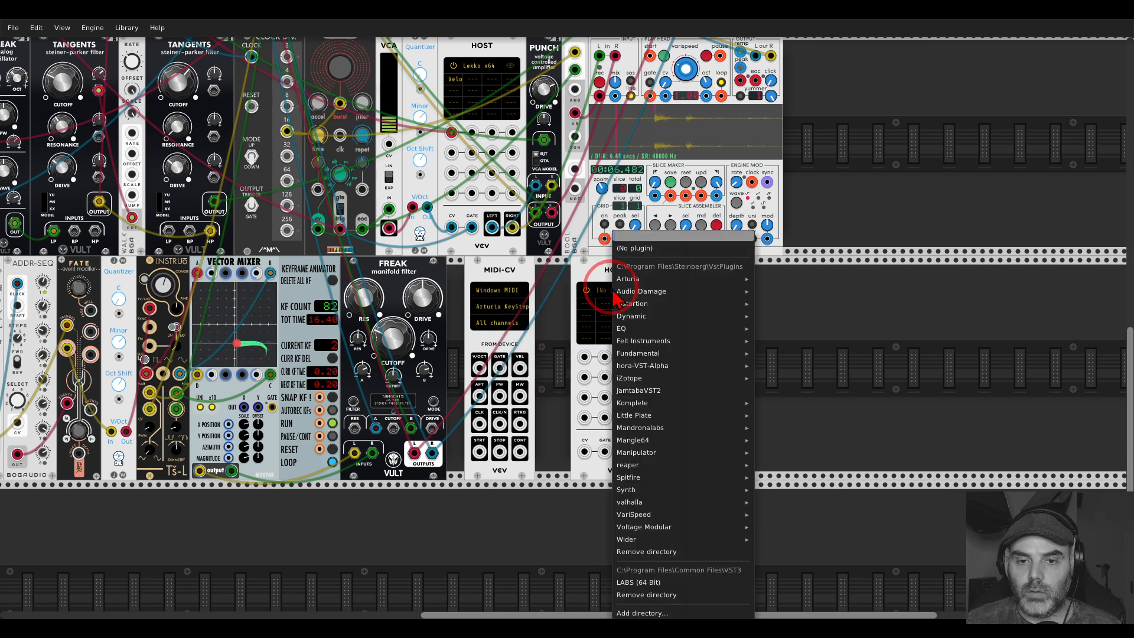
mouse_move(650, 341)
mouse_move(775, 345)
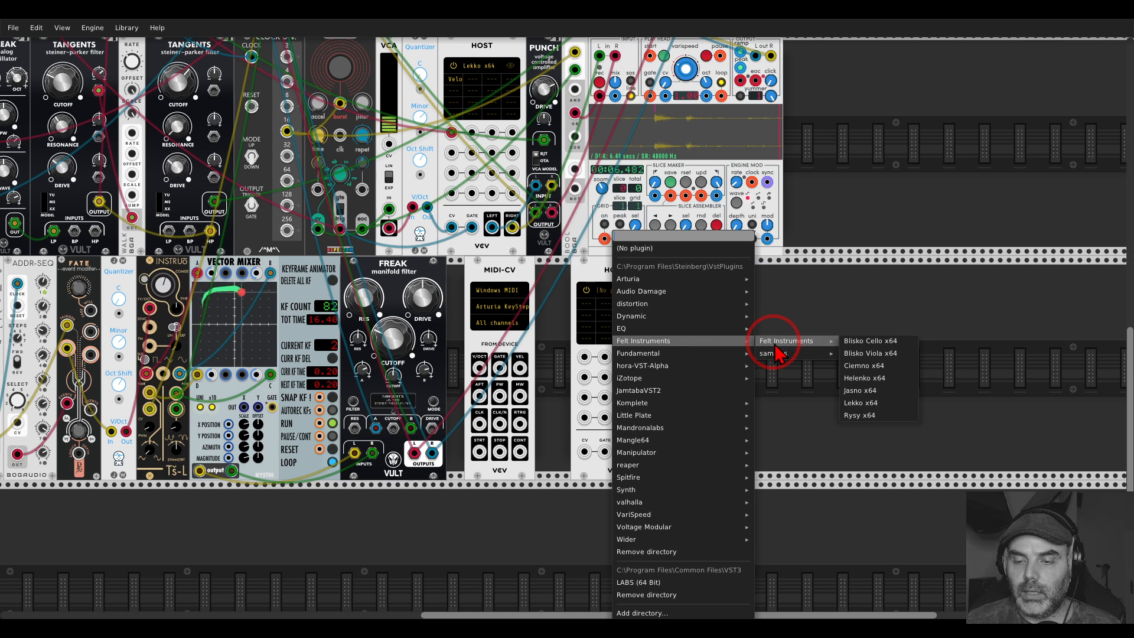
click(863, 353)
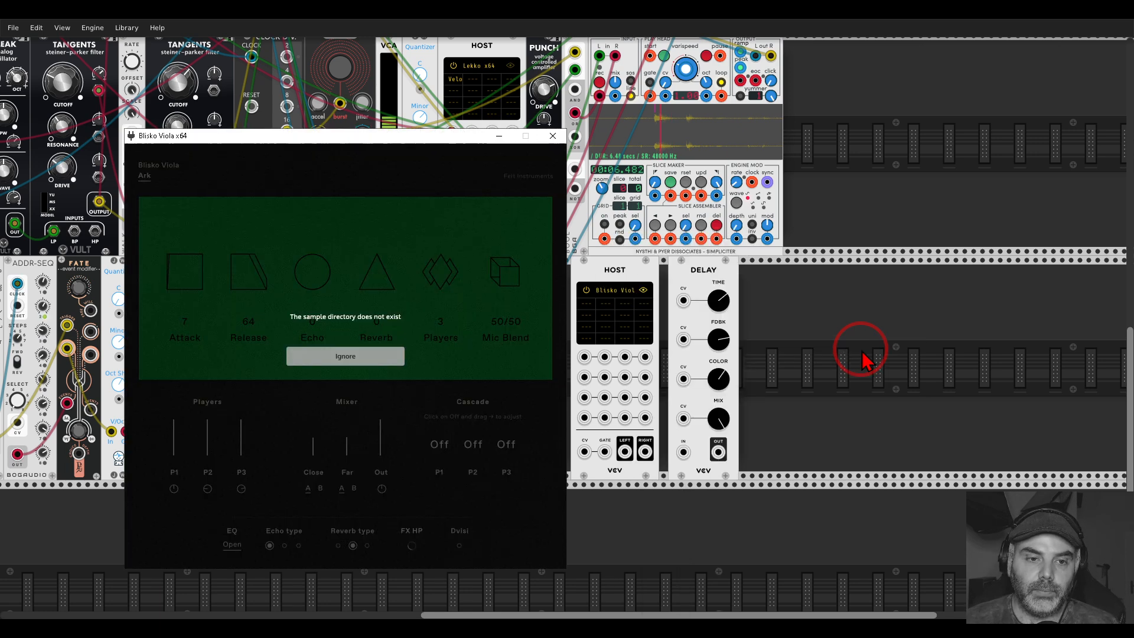
click(552, 136)
Load the Felt Instruments plugin Blisko Cello x64 into the new Host and close its editor window.
click(608, 289)
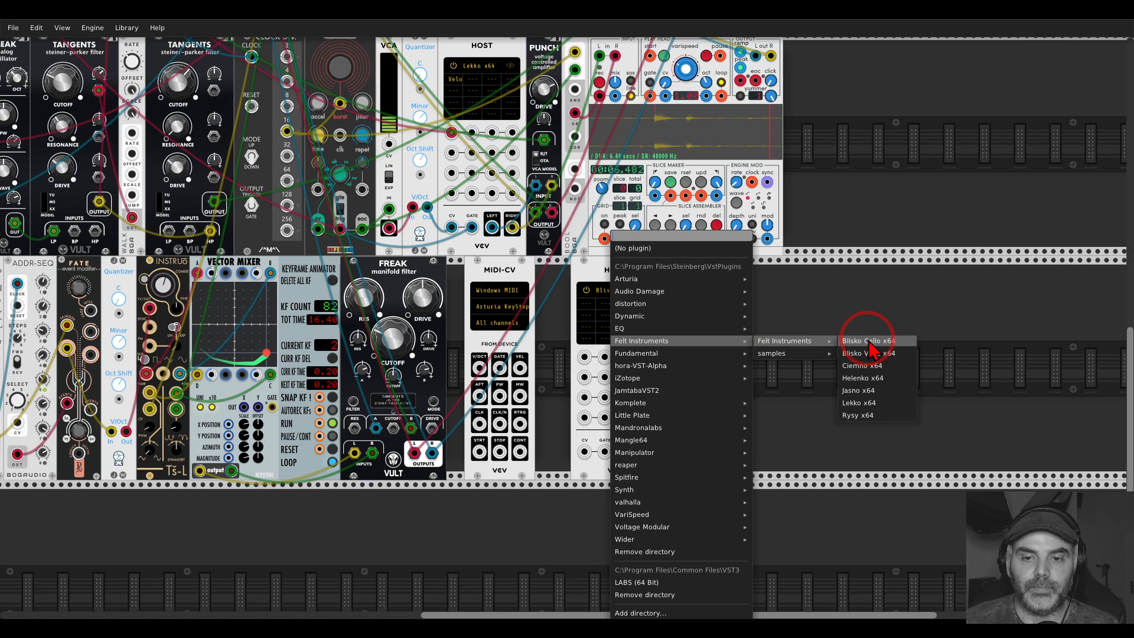
click(868, 341)
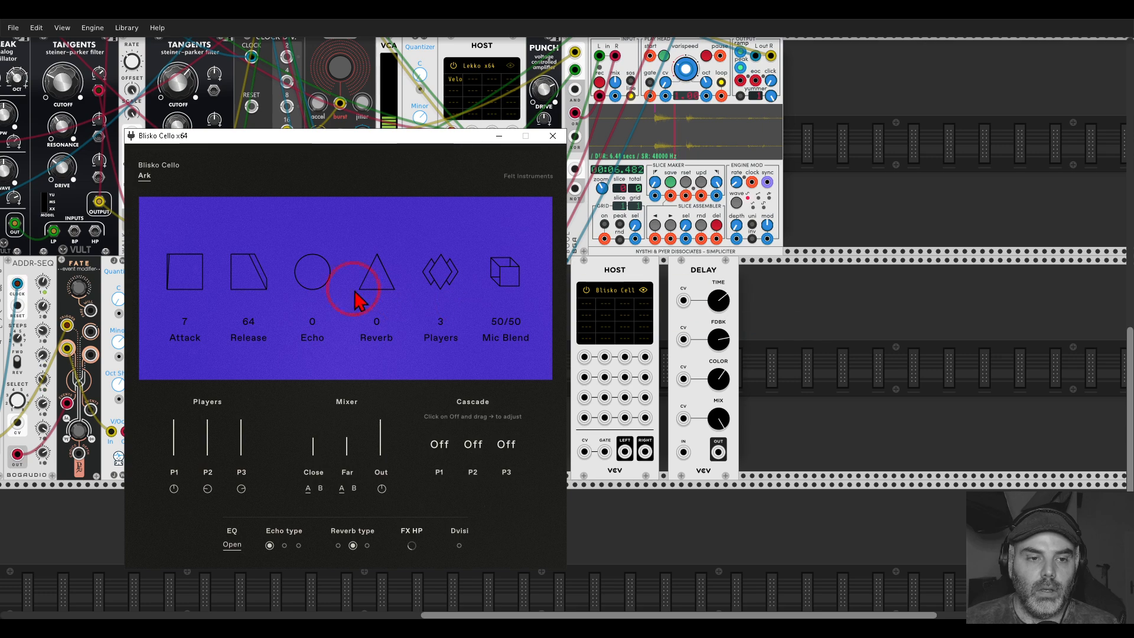
click(553, 136)
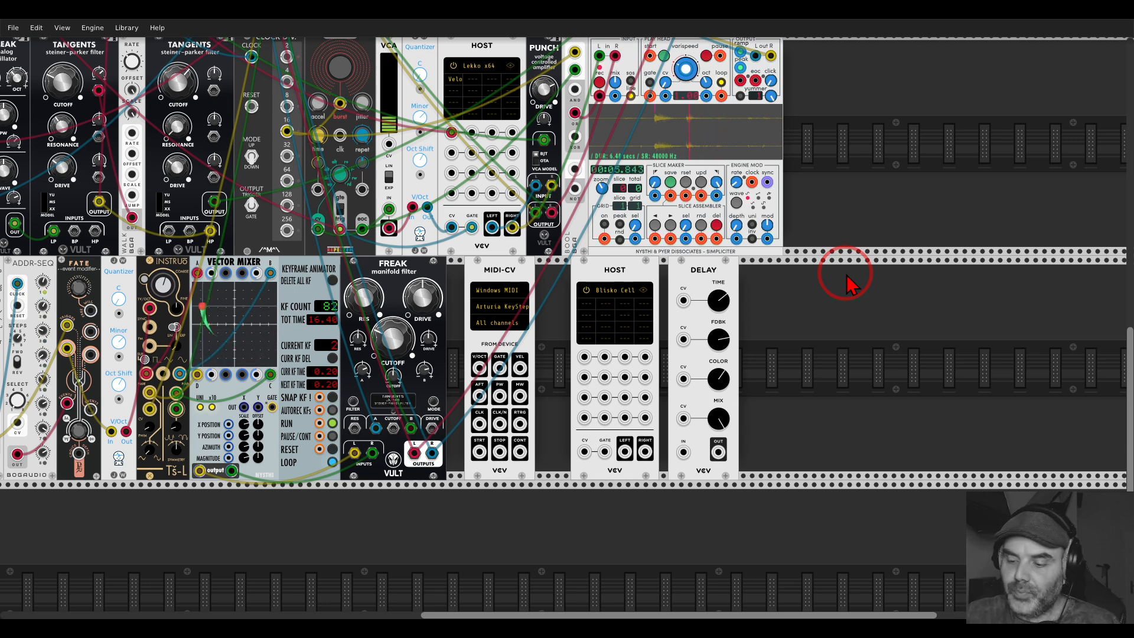
Reset the new Delay's mix to its default, lengthen its delay time and raise its feedback.
double_click(718, 418)
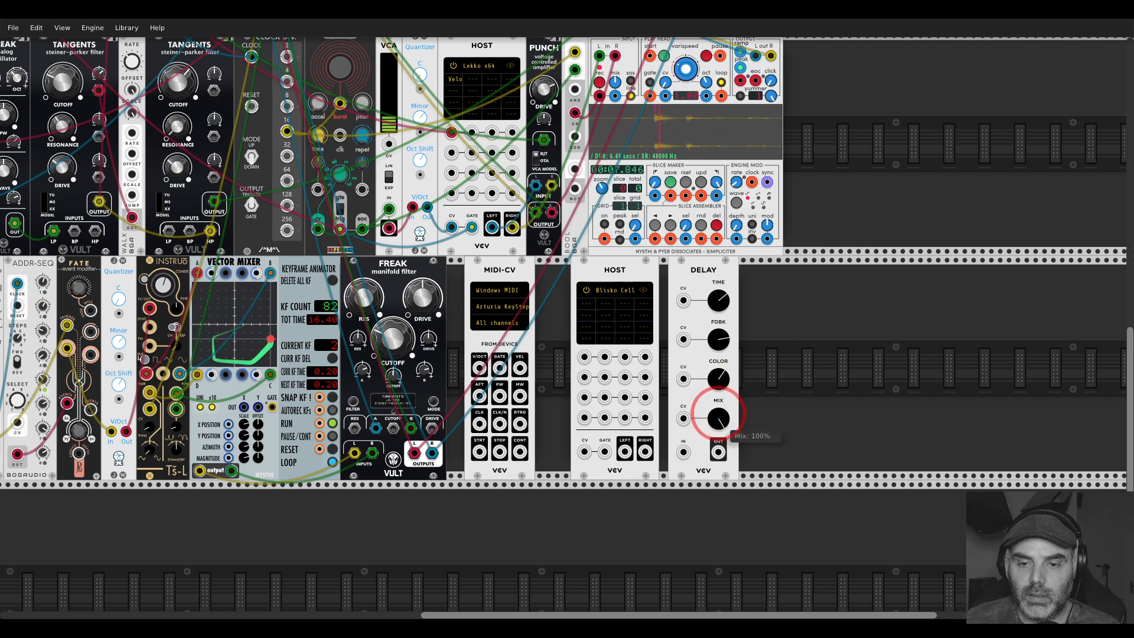
drag(722, 306, 565, 322)
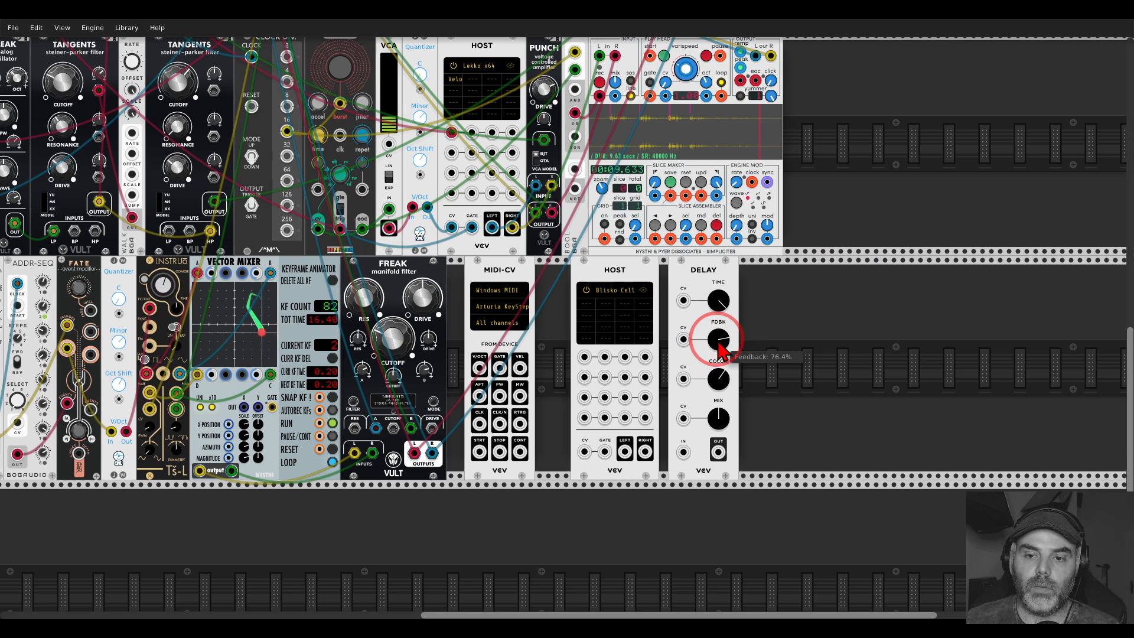
drag(718, 338, 565, 319)
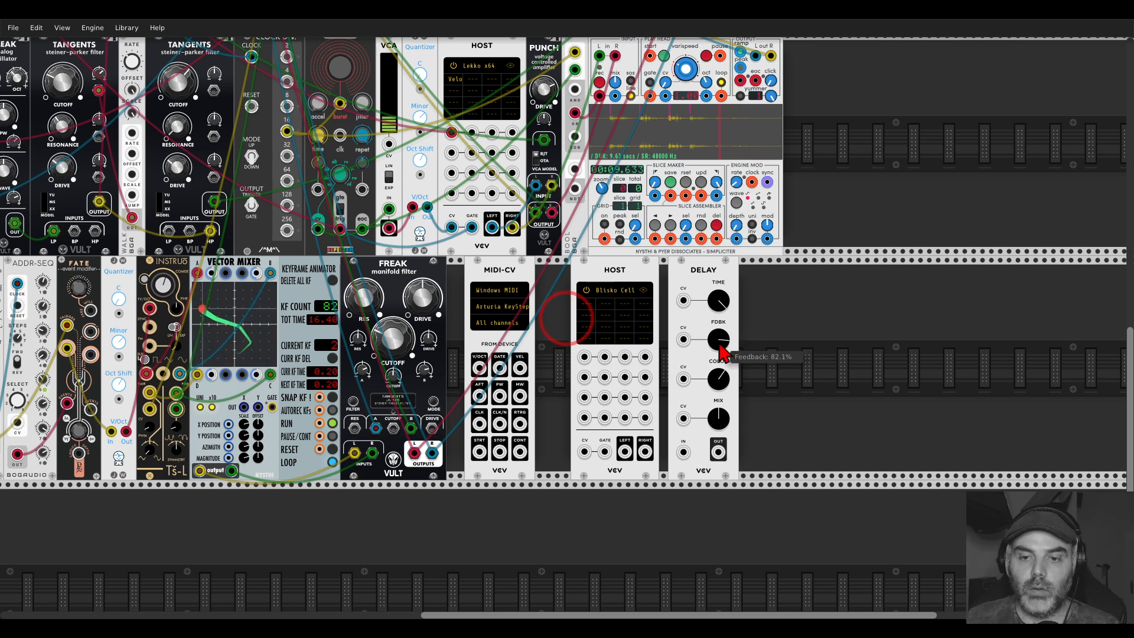
drag(720, 352, 720, 347)
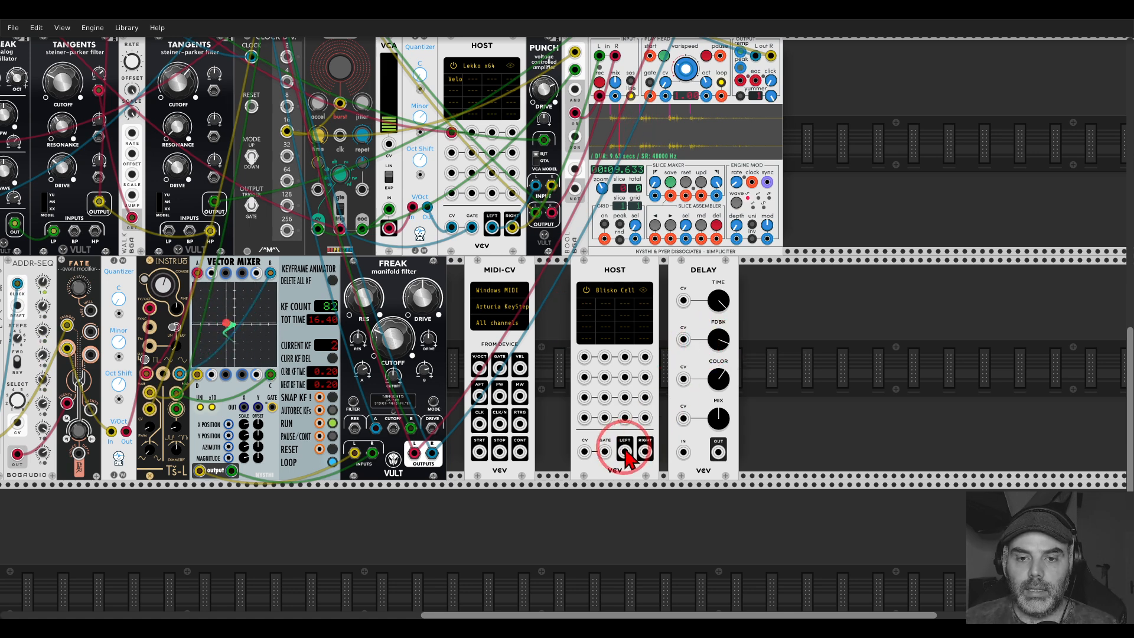
Patch the cello Host's left output into the Delay input, with the MIDI-CV's pitch and gate outputs feeding the Host's CV and gate inputs.
drag(625, 451, 683, 452)
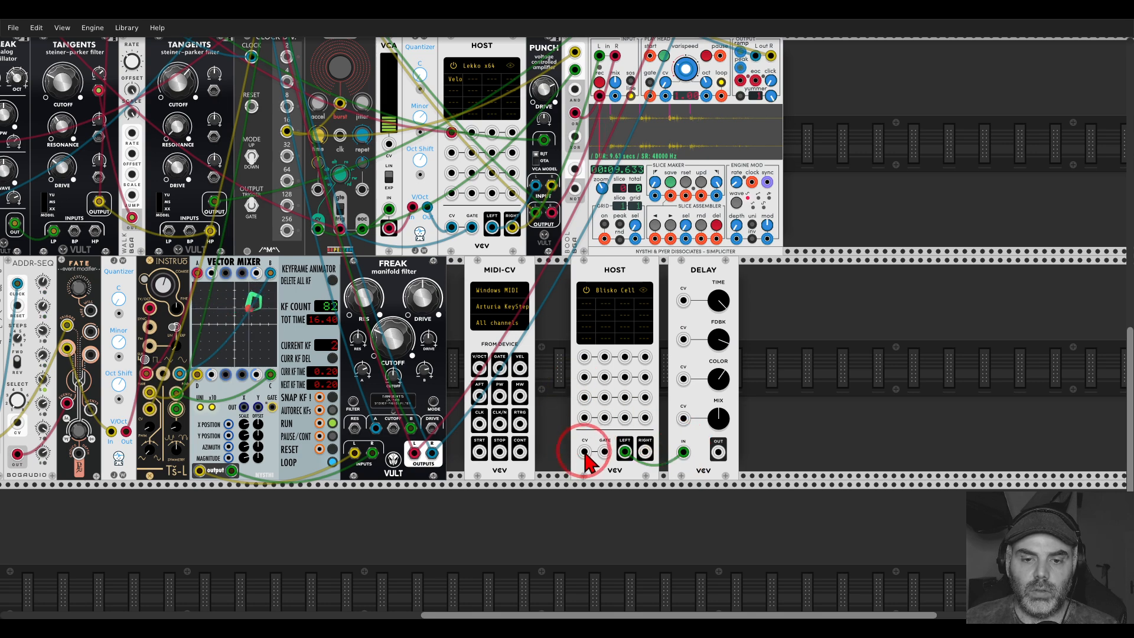
mouse_move(584, 453)
mouse_down()
mouse_move(481, 366)
mouse_move(606, 452)
mouse_up()
Add a Glue the Giant Bus Depot module directly beside the new Delay.
scroll(708, 455, down, 1)
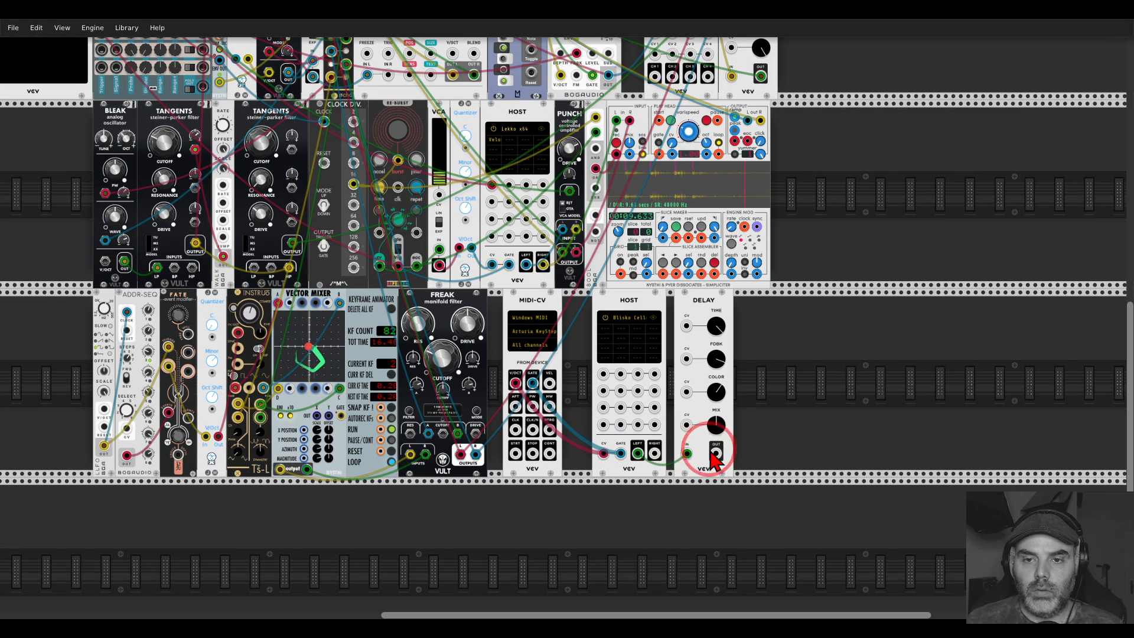
drag(751, 350, 815, 450)
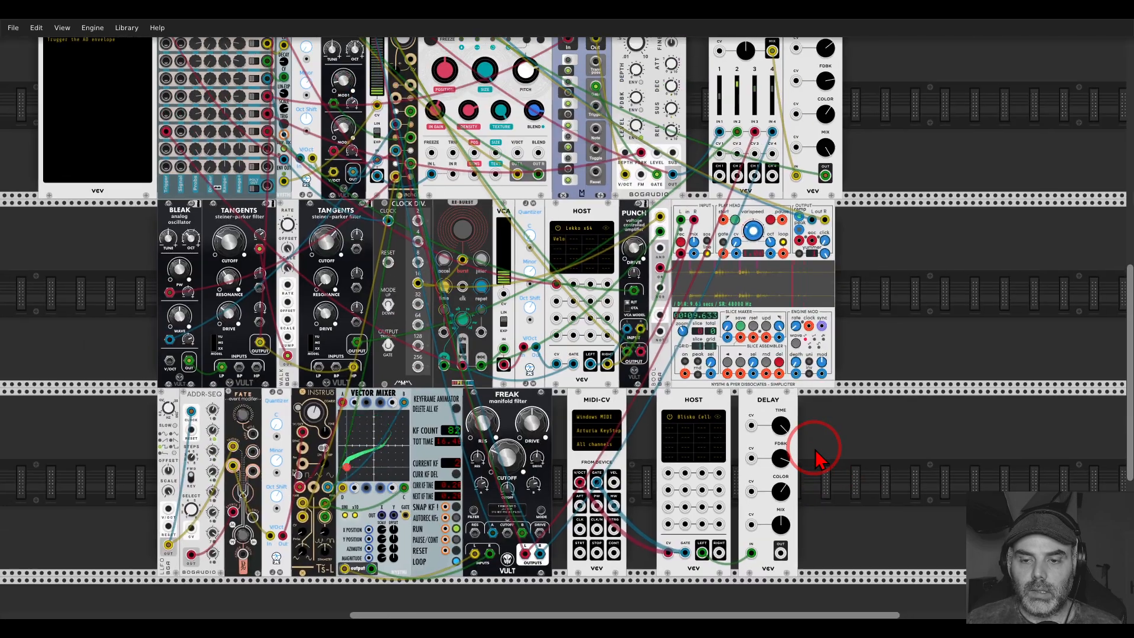
right_click(815, 450)
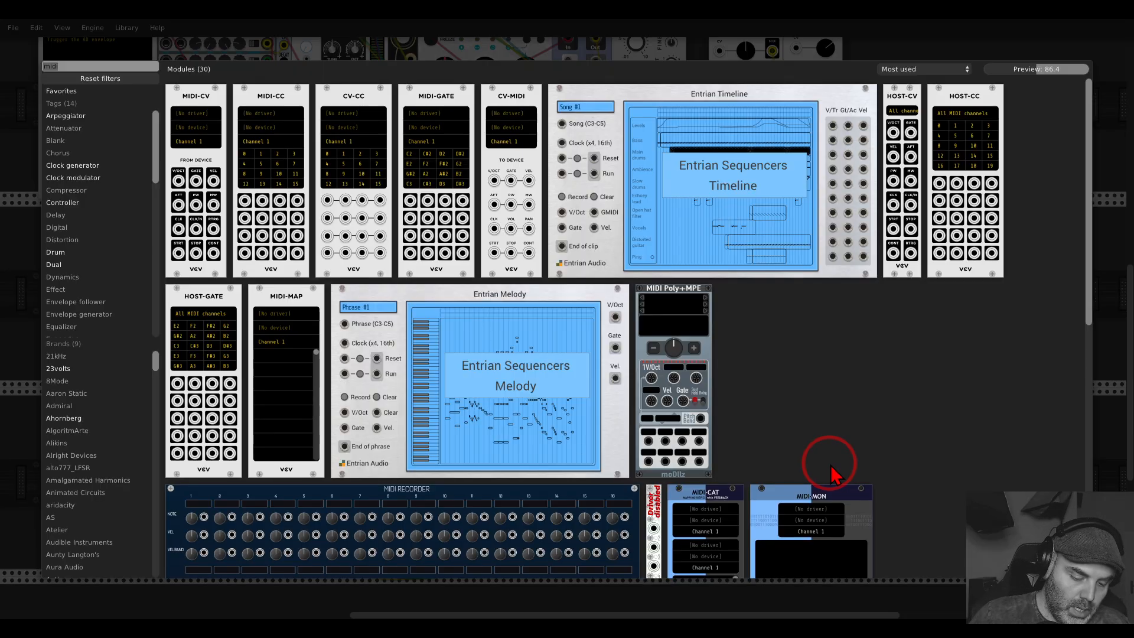
text(glue)
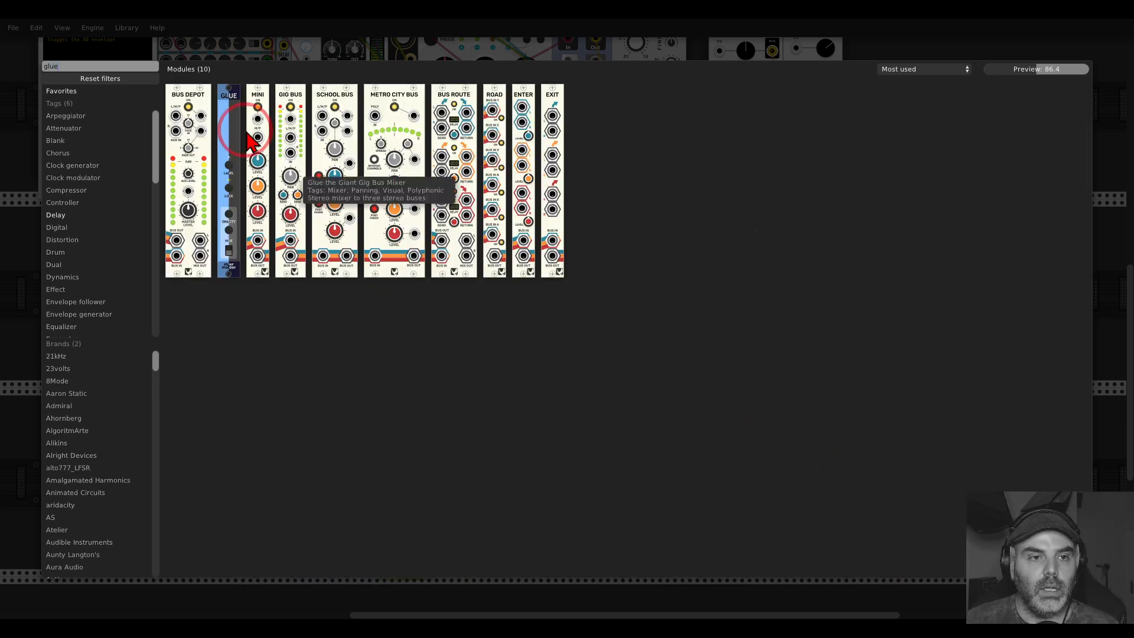
click(183, 106)
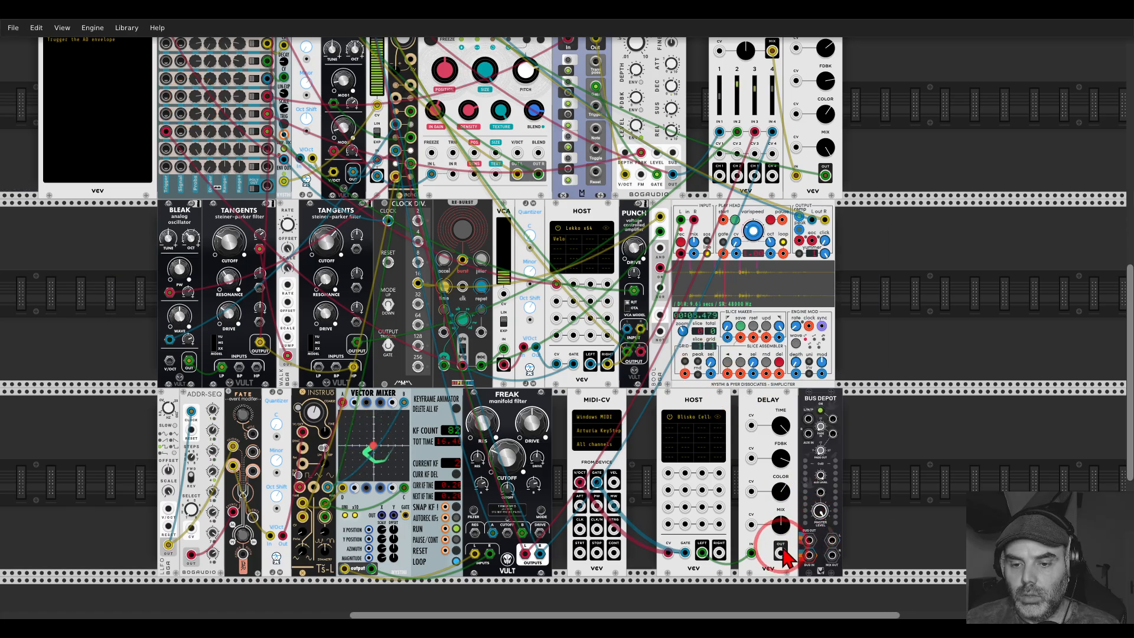
Patch the Delay output into the Bus Depot and the Bus Depot's outputs into the MixMaster's chain inputs.
drag(780, 552, 808, 418)
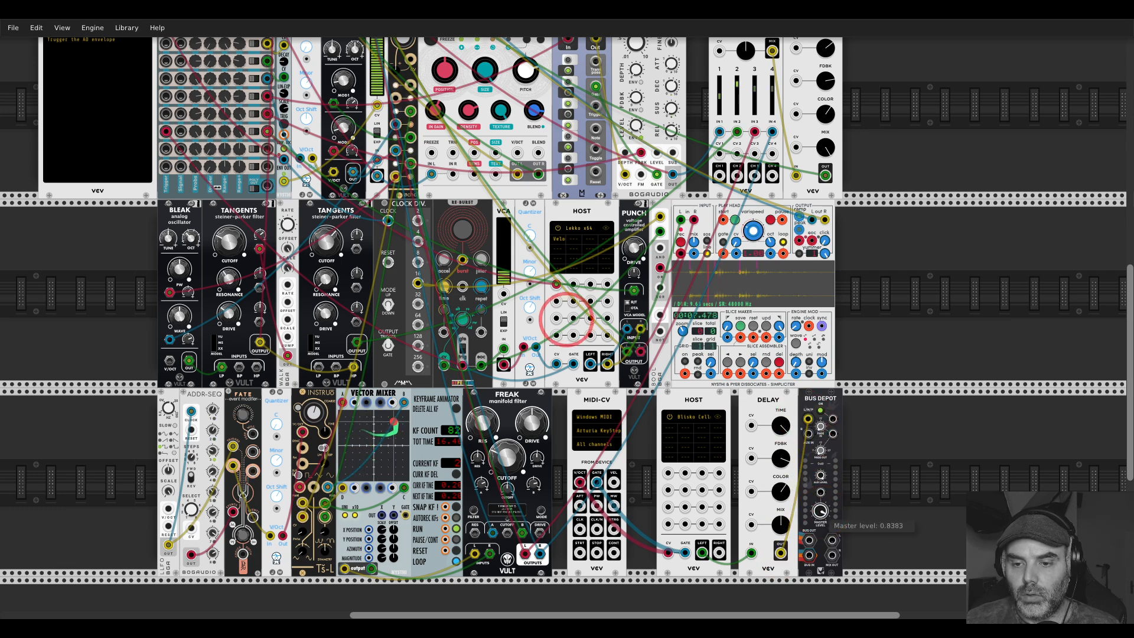
drag(832, 540, 394, 76)
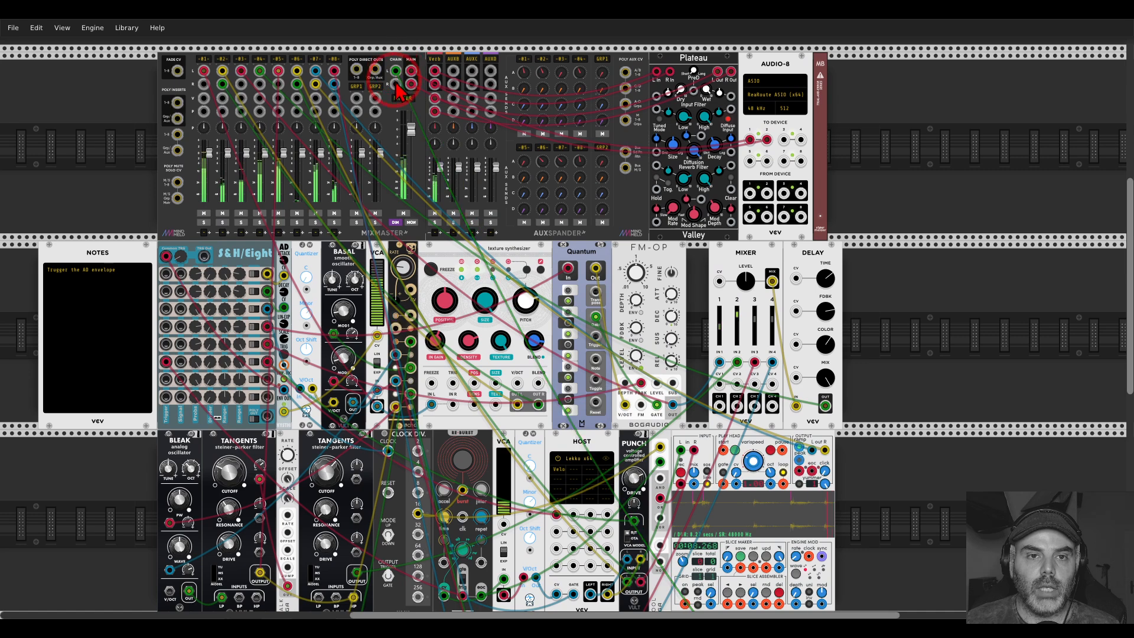
Load the Sul Tasto Pulse patch in the Blisko Cello plugin and close its editor window.
scroll(649, 354, down, 5)
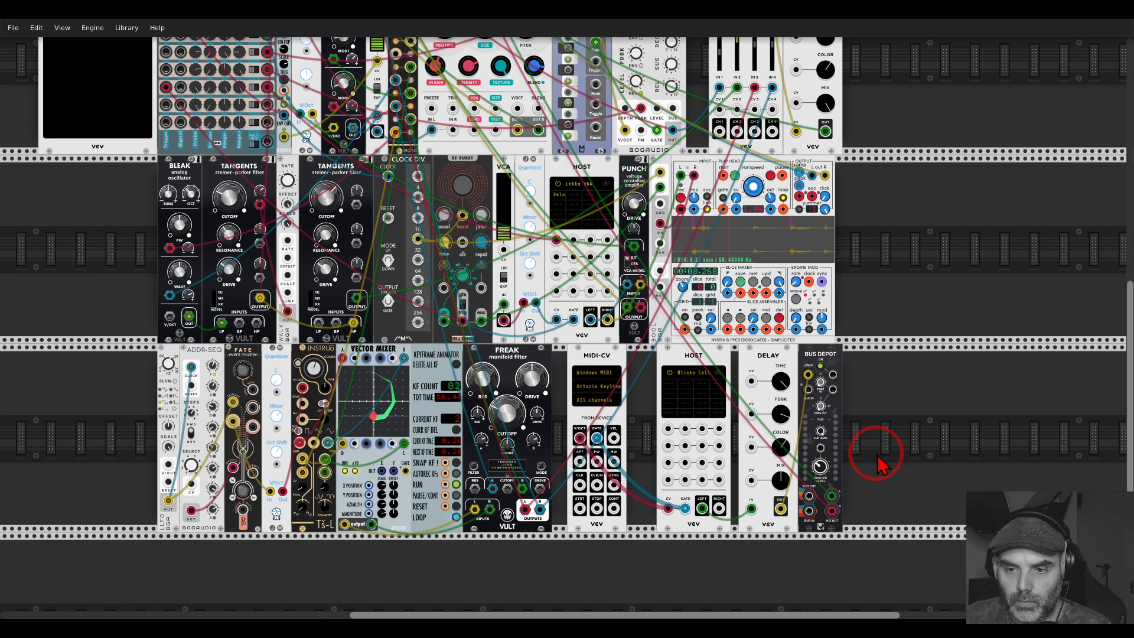
click(702, 373)
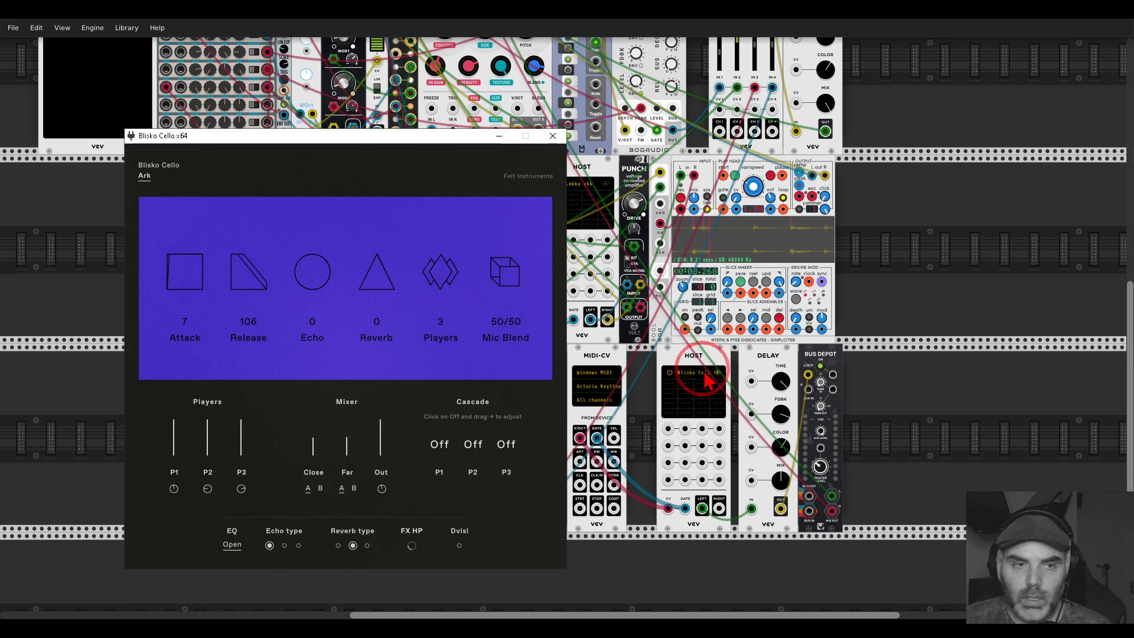
click(144, 184)
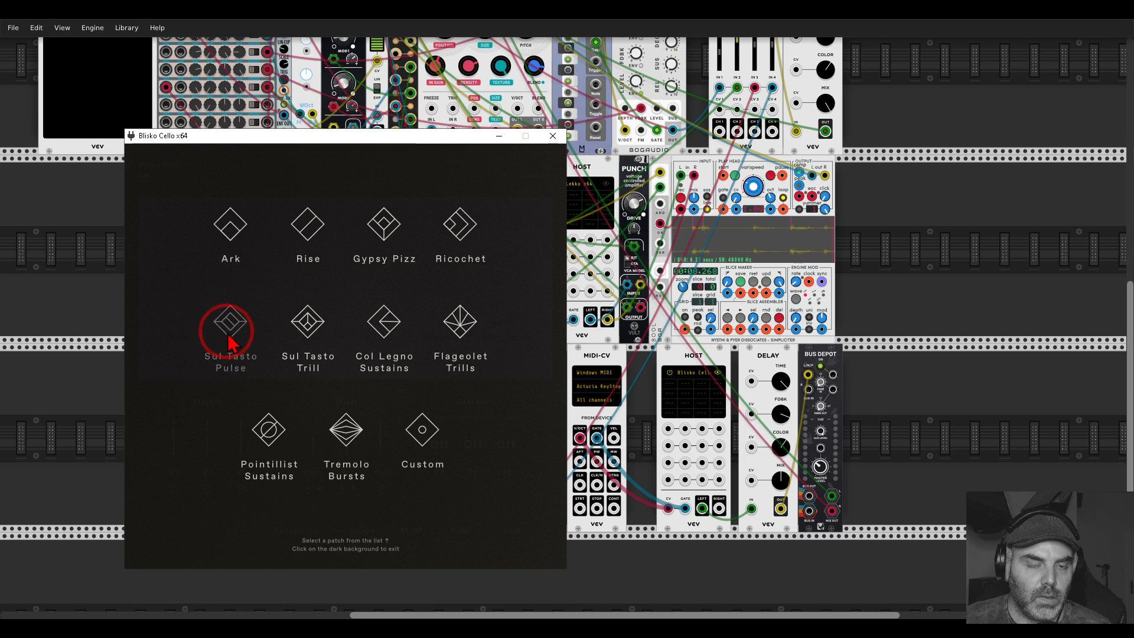
click(228, 336)
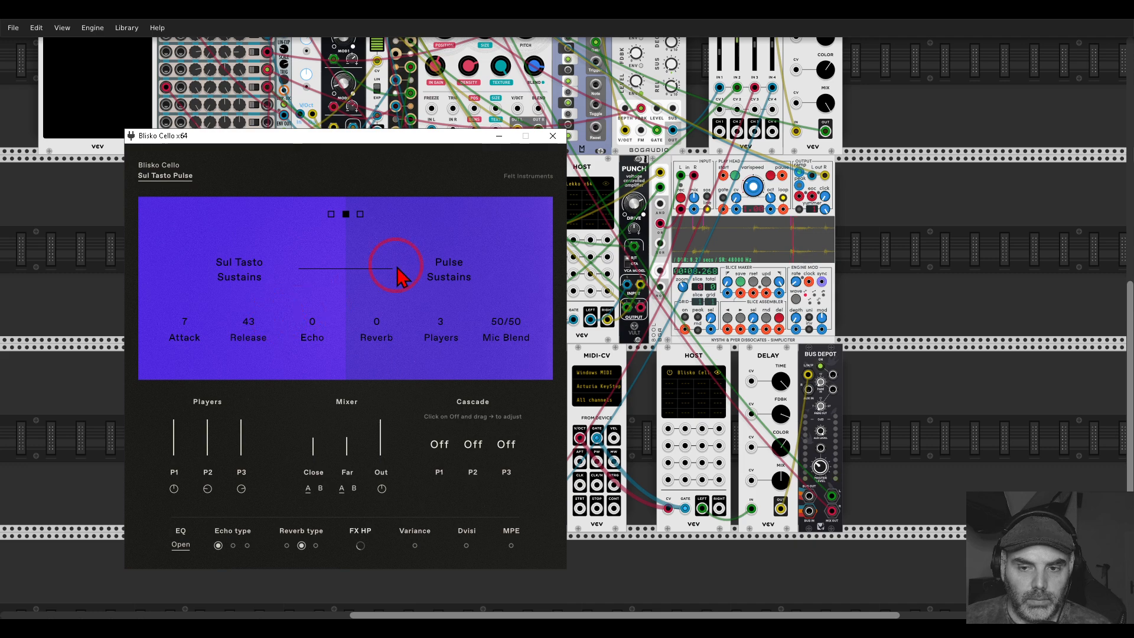
click(553, 136)
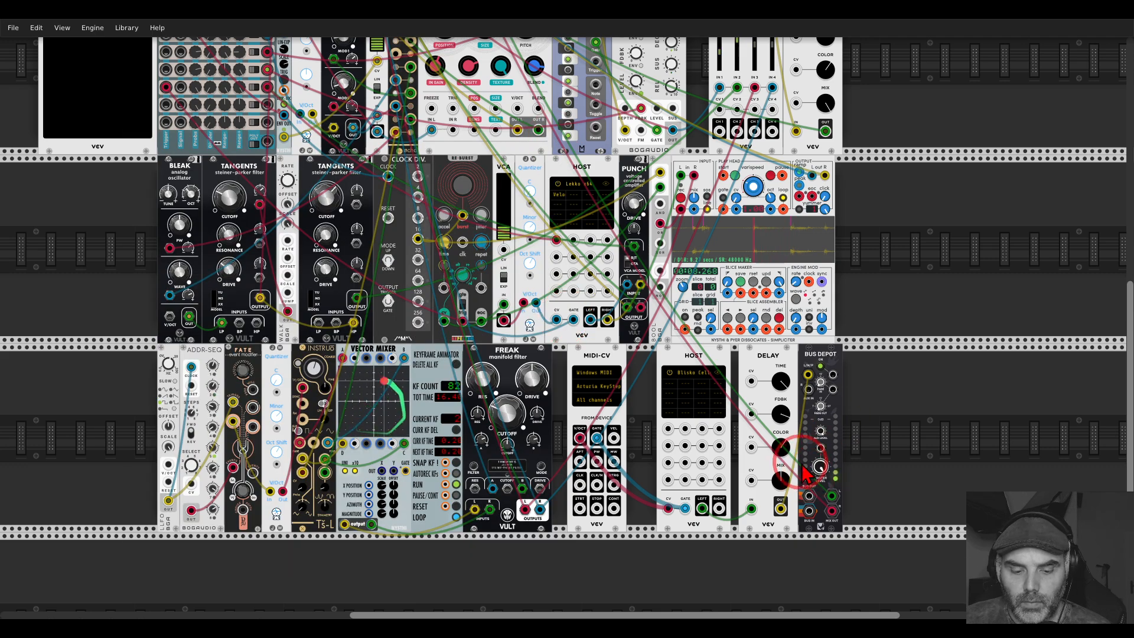
Mute the MixMaster's master channel and return to the cello modules.
scroll(421, 271, up, 1)
scroll(421, 272, up, 8)
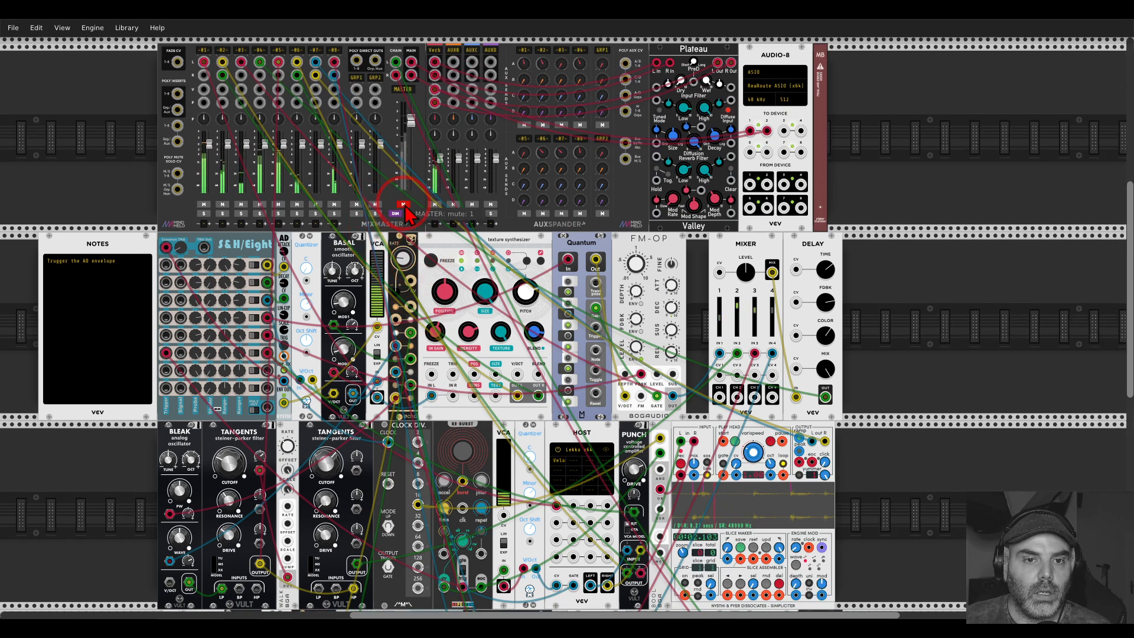
scroll(855, 404, down, 5)
scroll(855, 403, down, 3)
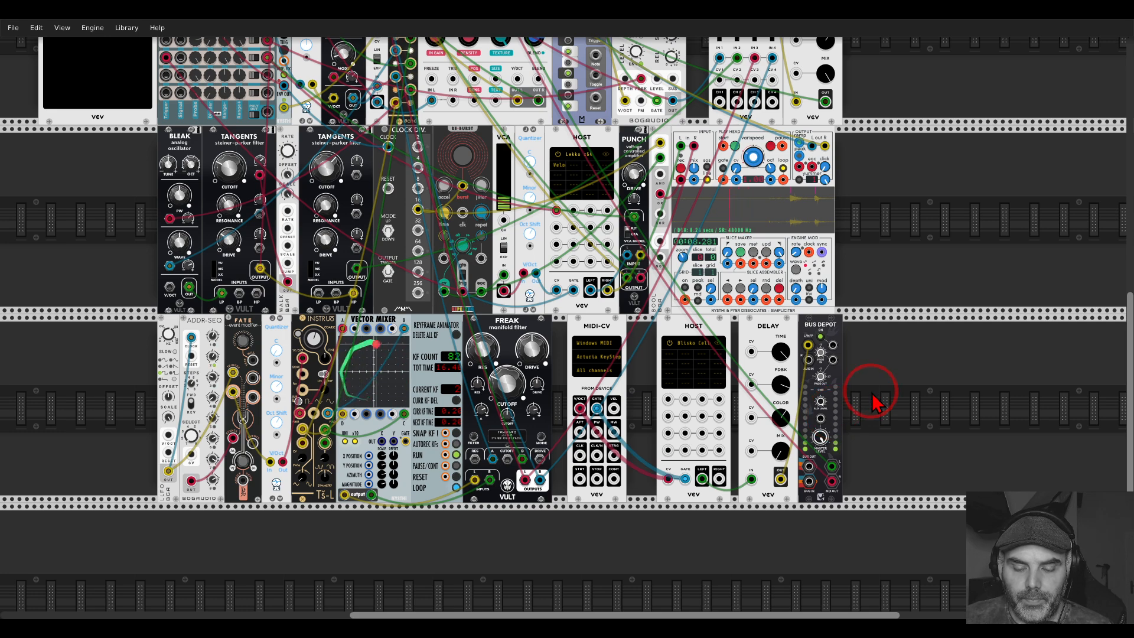
scroll(868, 396, up, 10)
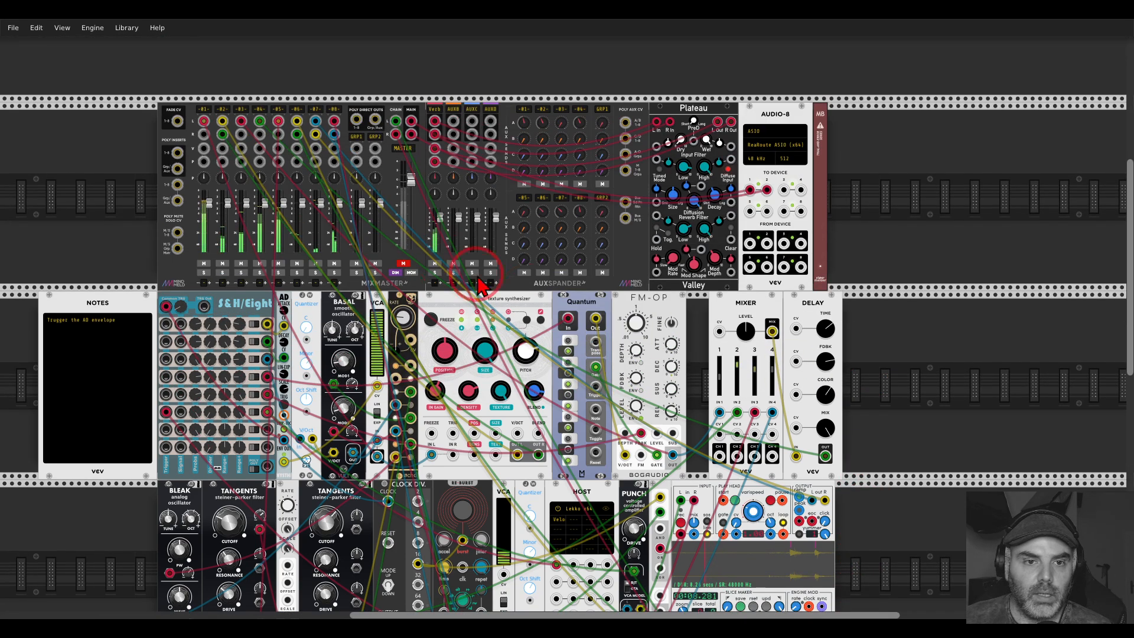
right_click(332, 112)
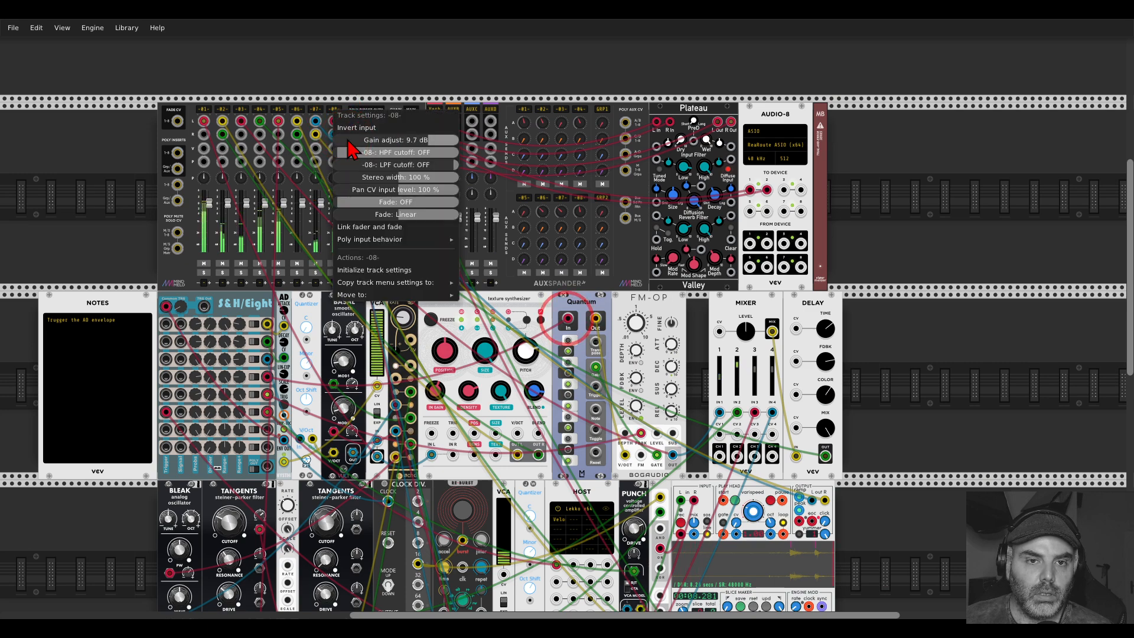
click(441, 82)
scroll(878, 374, down, 8)
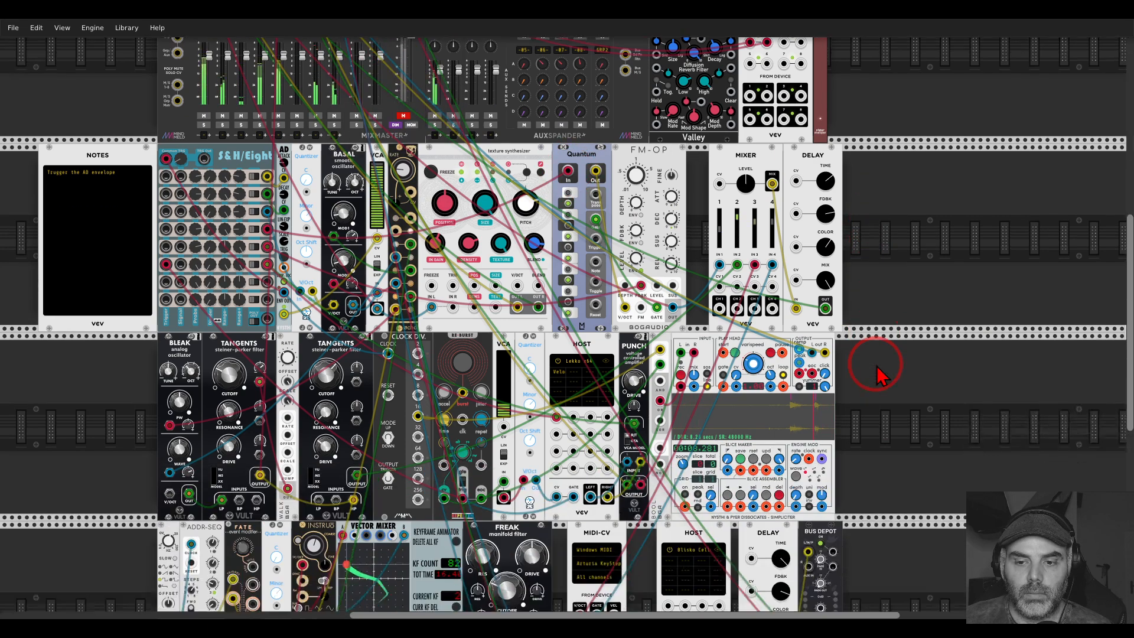
Search the module browser for a mixer and add a 4MIX module beside the Bus Depot.
scroll(878, 374, down, 1)
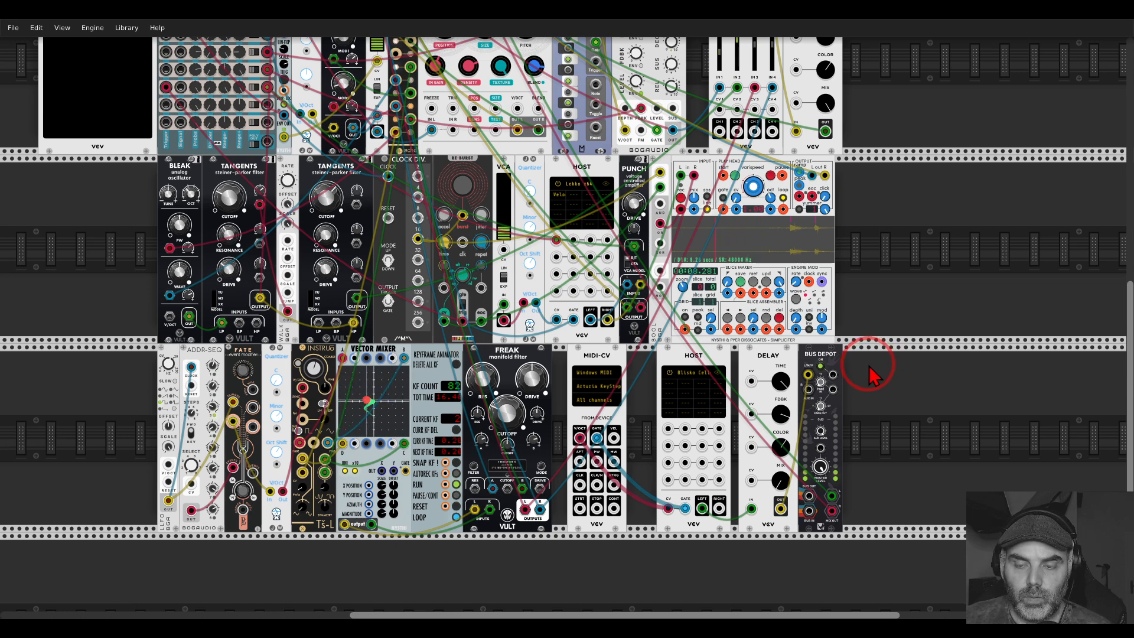
right_click(872, 376)
text(mi)
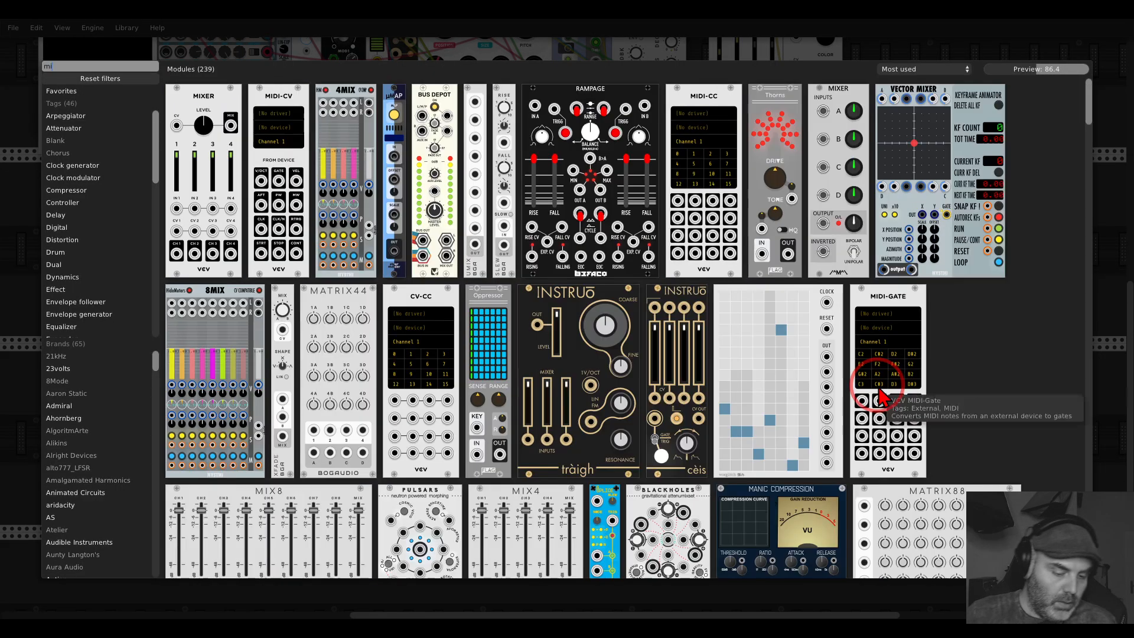
text(xer)
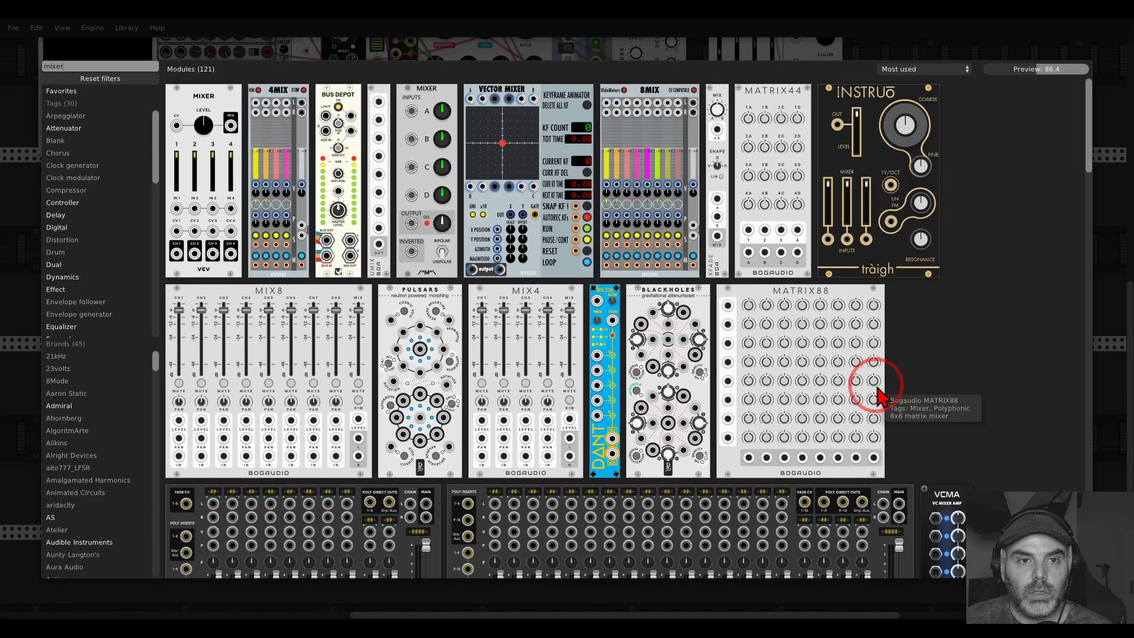
click(271, 103)
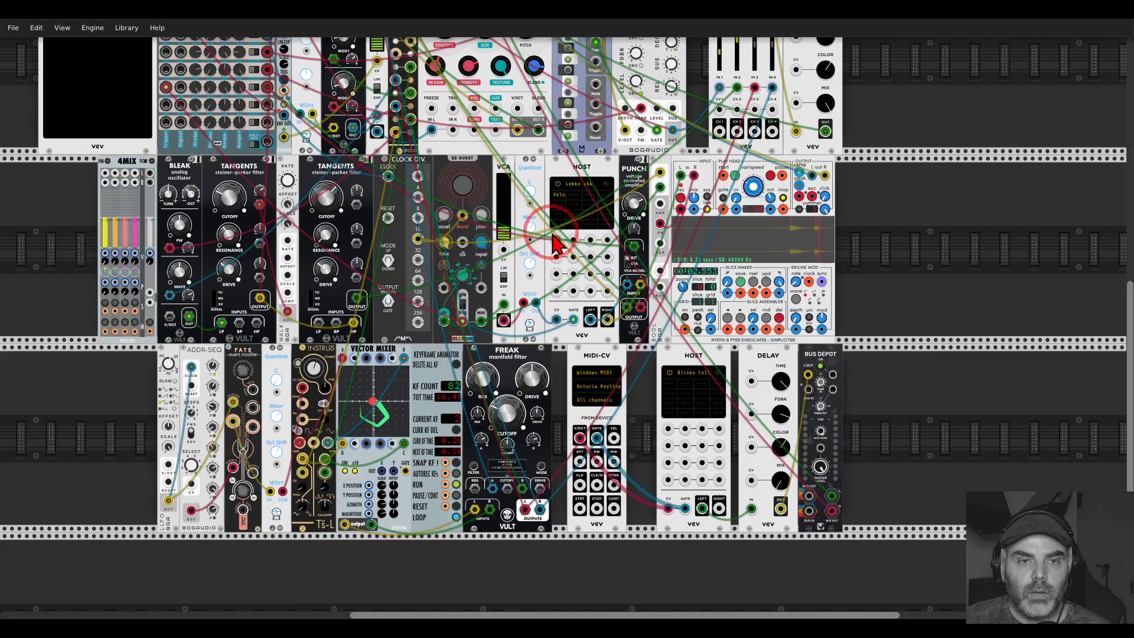
click(790, 391)
Move the Delay and chain cables from the Bus Depot to the 4MIX's first input and its outputs, and delete the Bus Depot.
drag(808, 374, 850, 361)
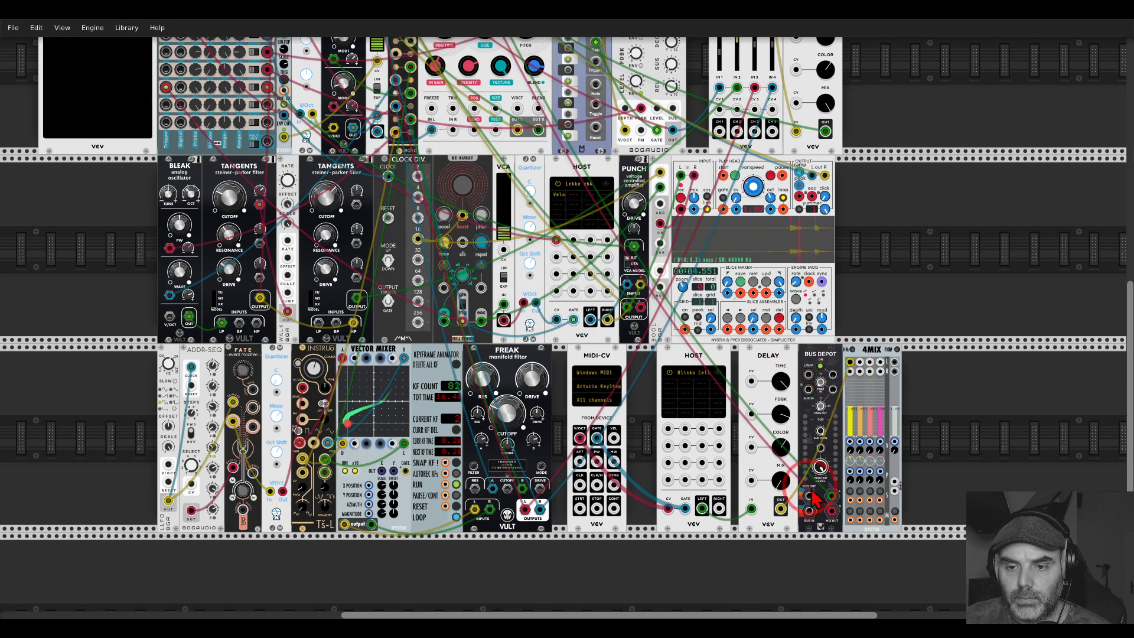
drag(831, 495, 896, 373)
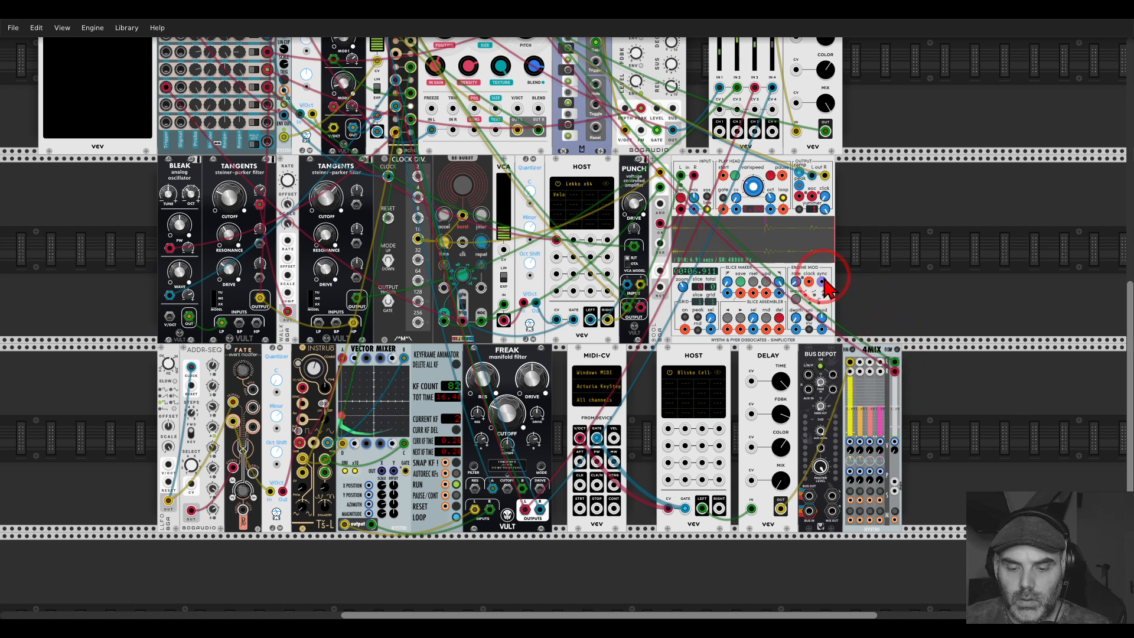
right_click(819, 355)
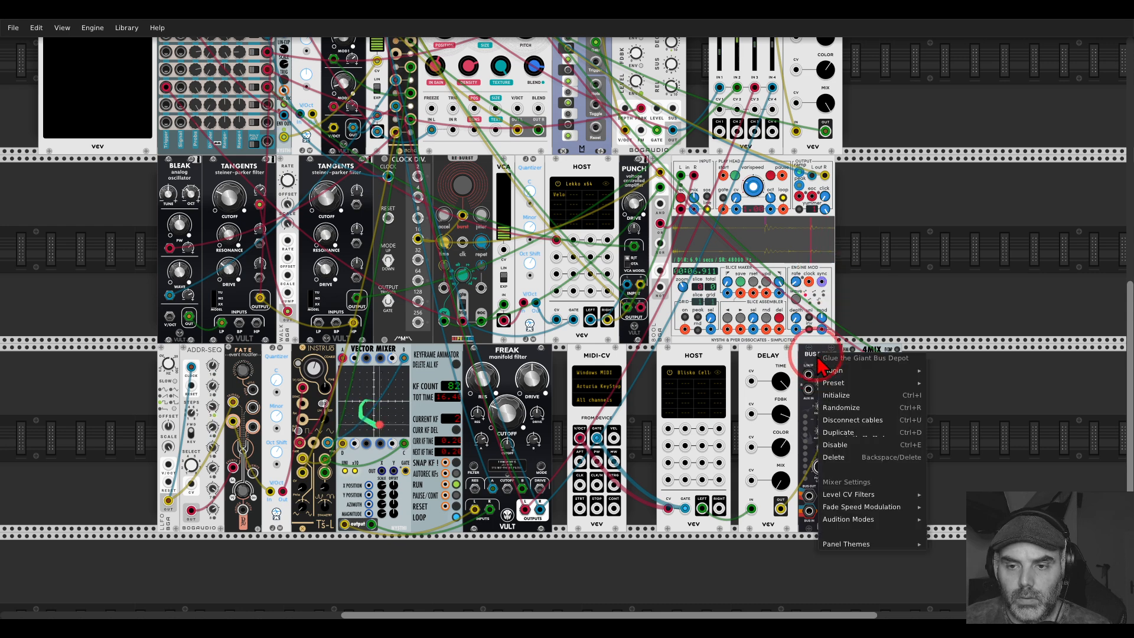
click(833, 458)
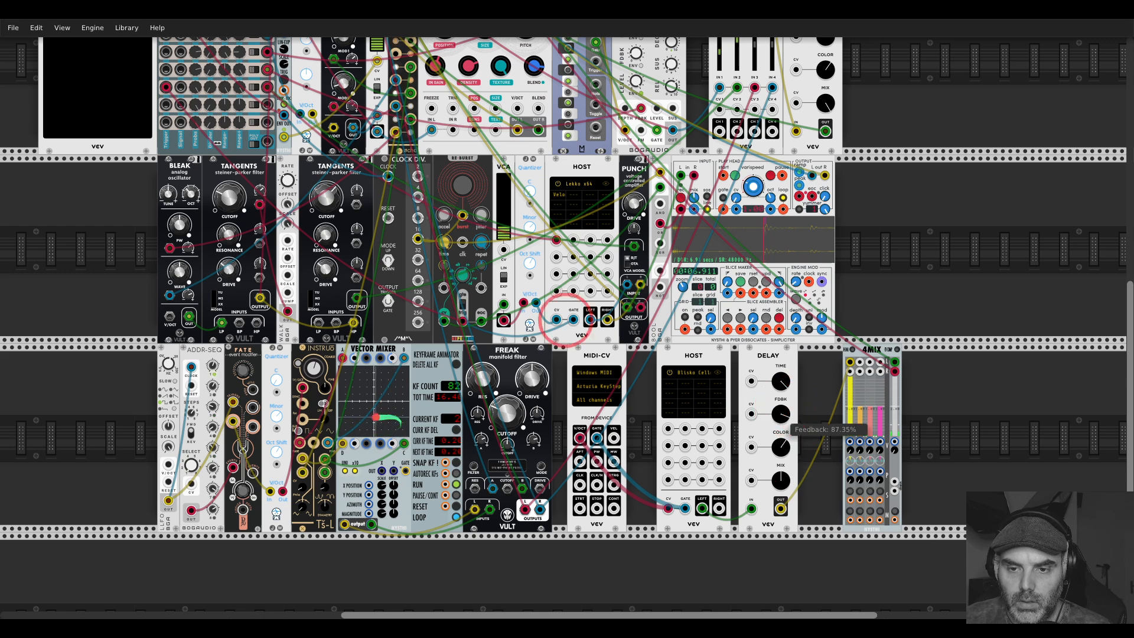
Adjust the time and feedback of the Delay fed by the cello Host.
click(789, 417)
drag(780, 383, 557, 307)
click(786, 421)
drag(786, 421, 565, 315)
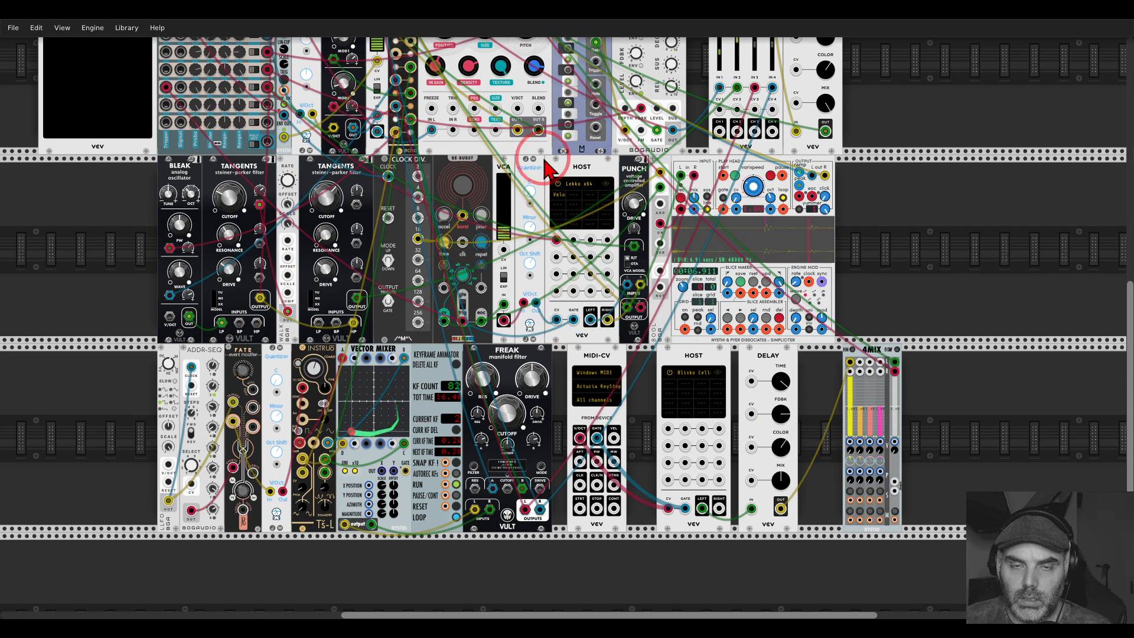
Toggle the mute on the MixMaster's master channel.
drag(936, 188, 1050, 575)
click(517, 325)
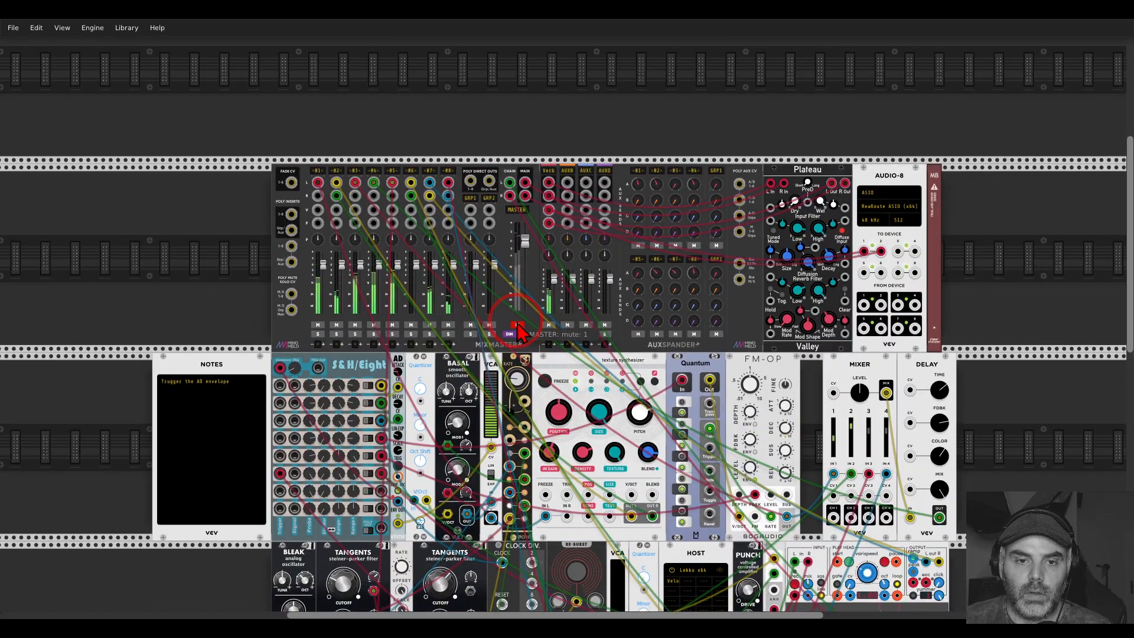
Patch the Delay output into the 4MIX's second channel as well and raise that channel's level.
drag(1028, 567, 825, 172)
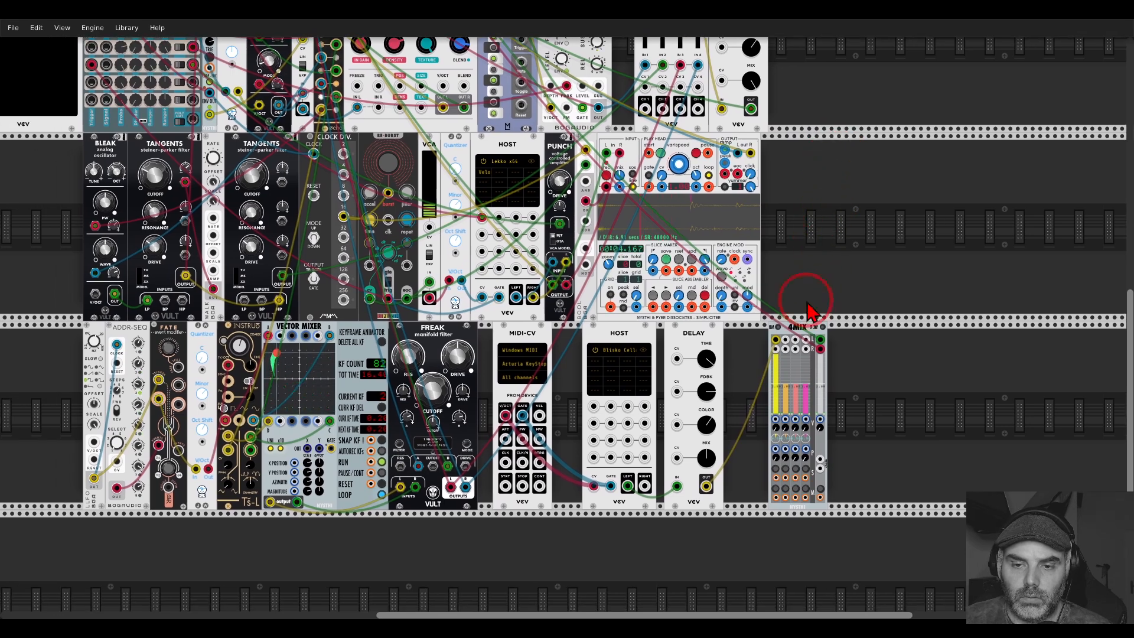
drag(785, 339, 706, 485)
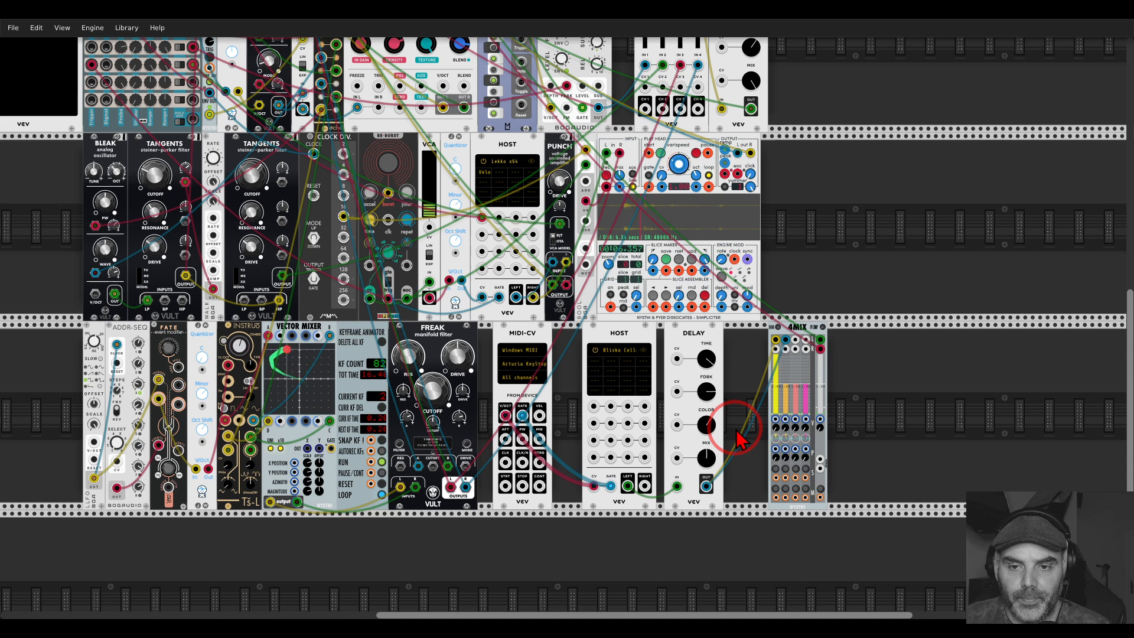
drag(738, 440, 792, 376)
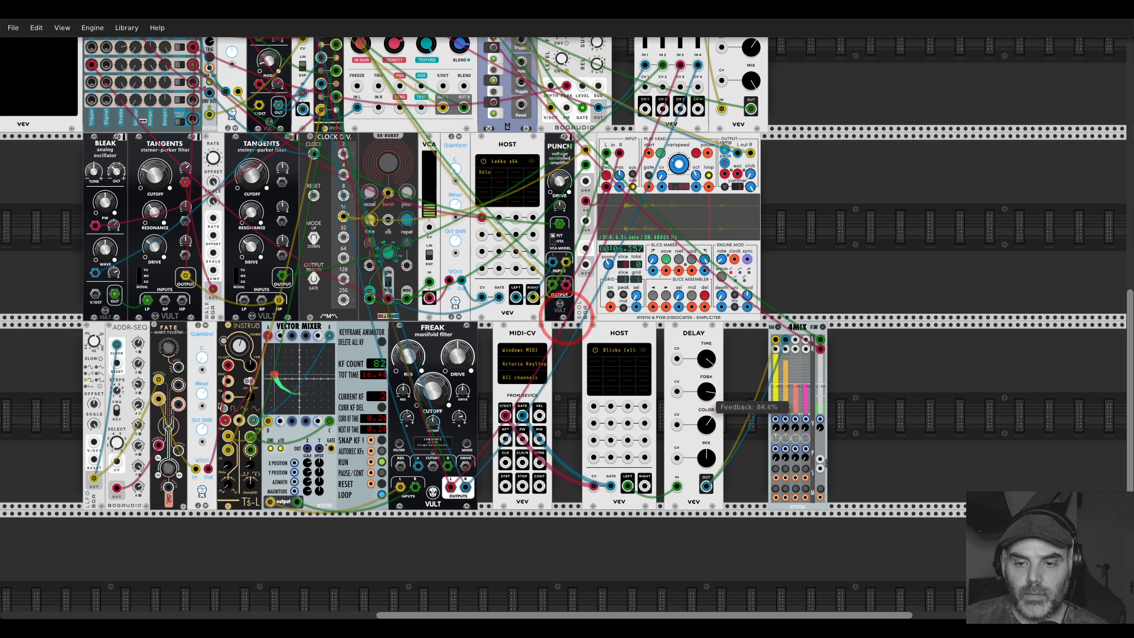
Fine-tune the feedback of the cello's Delay and close the gaps between the Host, Delay and 4MIX modules.
drag(706, 402, 706, 399)
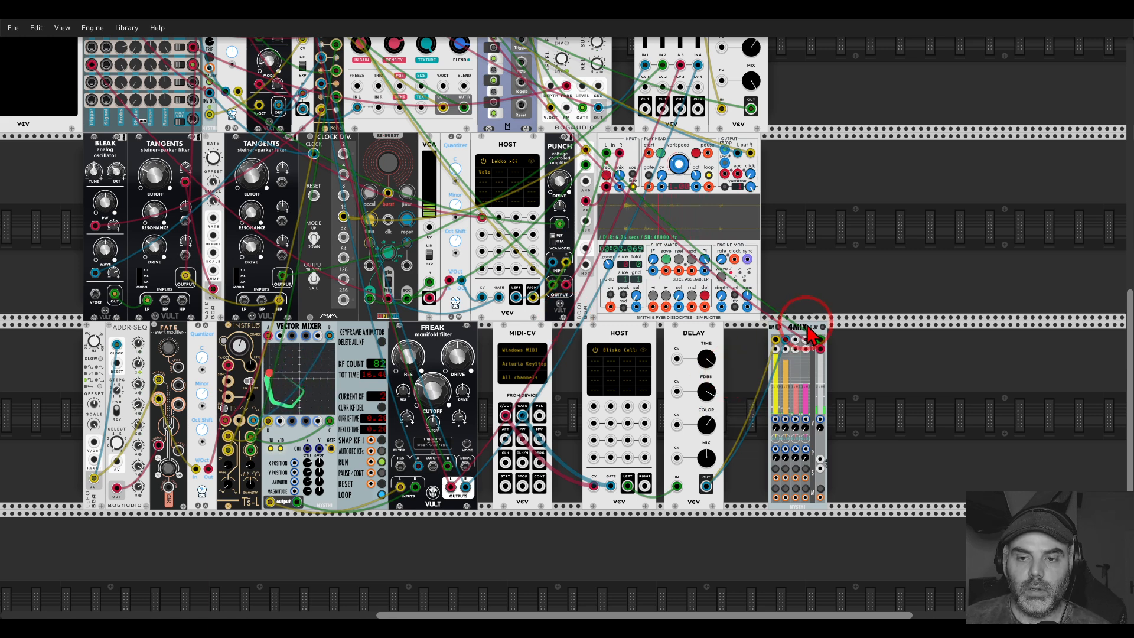
drag(810, 336, 738, 340)
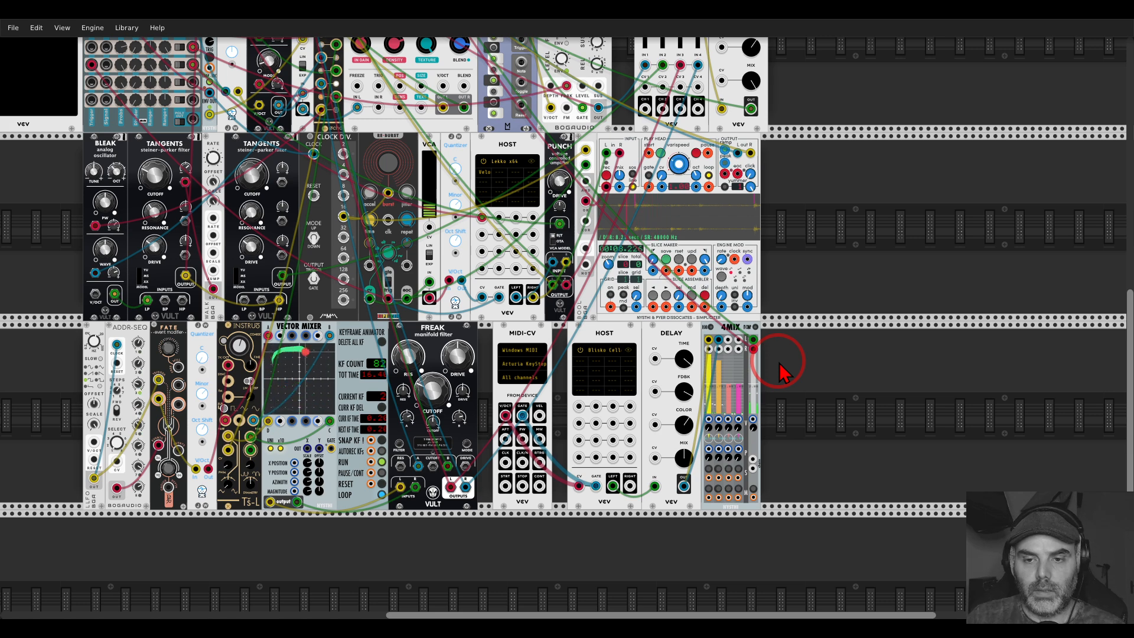
Adjust the cutoff of the Vult Freak filter.
drag(432, 390, 555, 302)
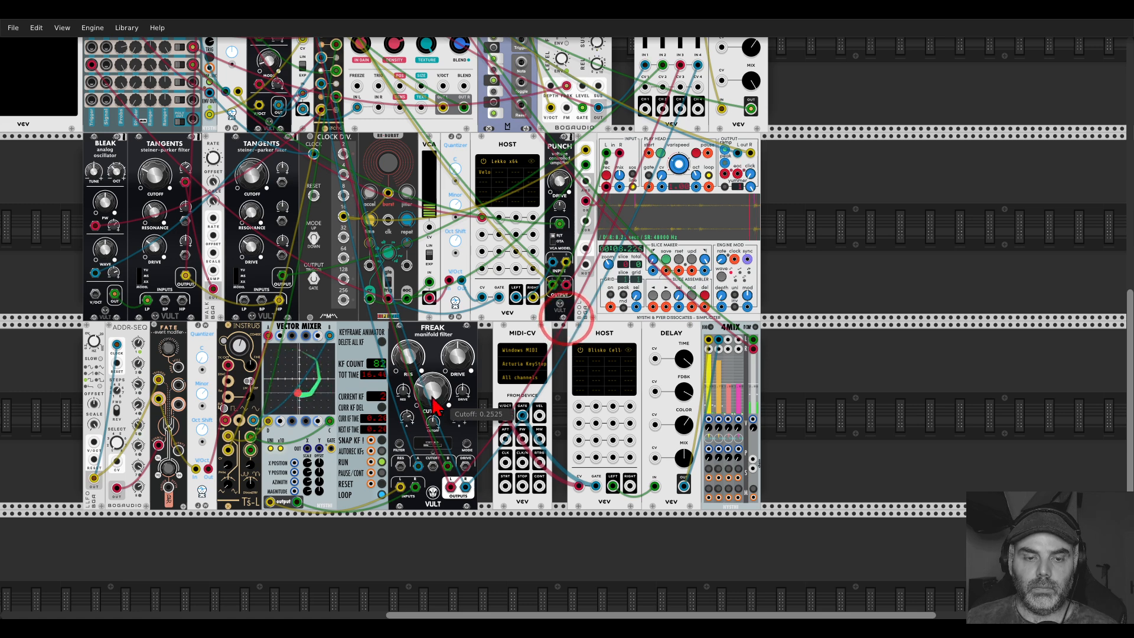
click(722, 341)
Mute the MixMaster's master channel.
drag(805, 215, 894, 274)
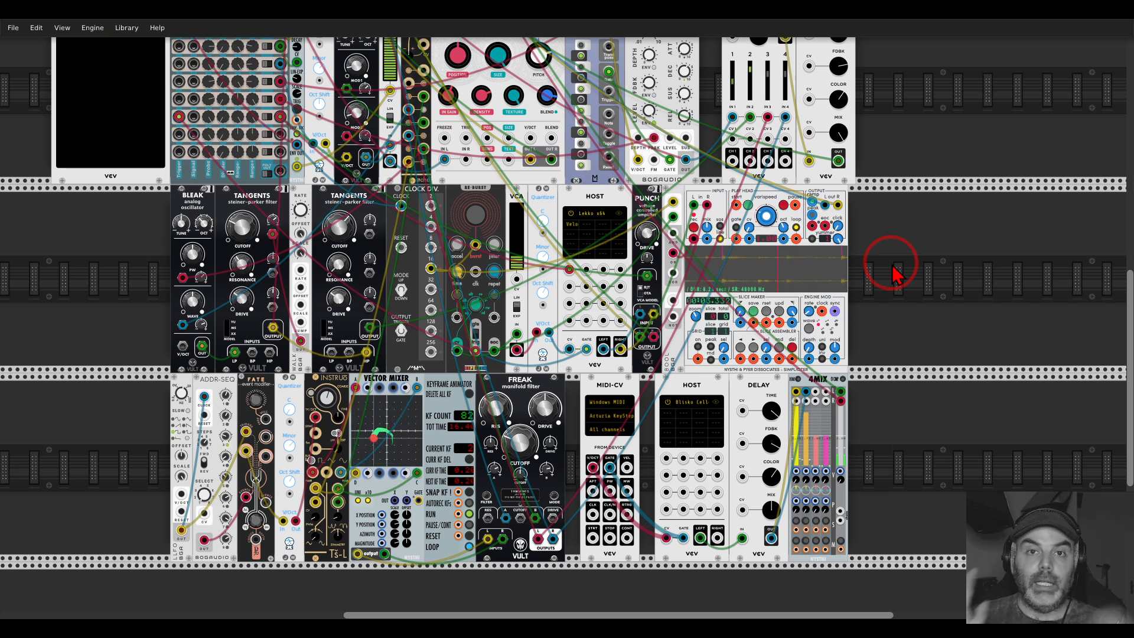
scroll(893, 268, up, 5)
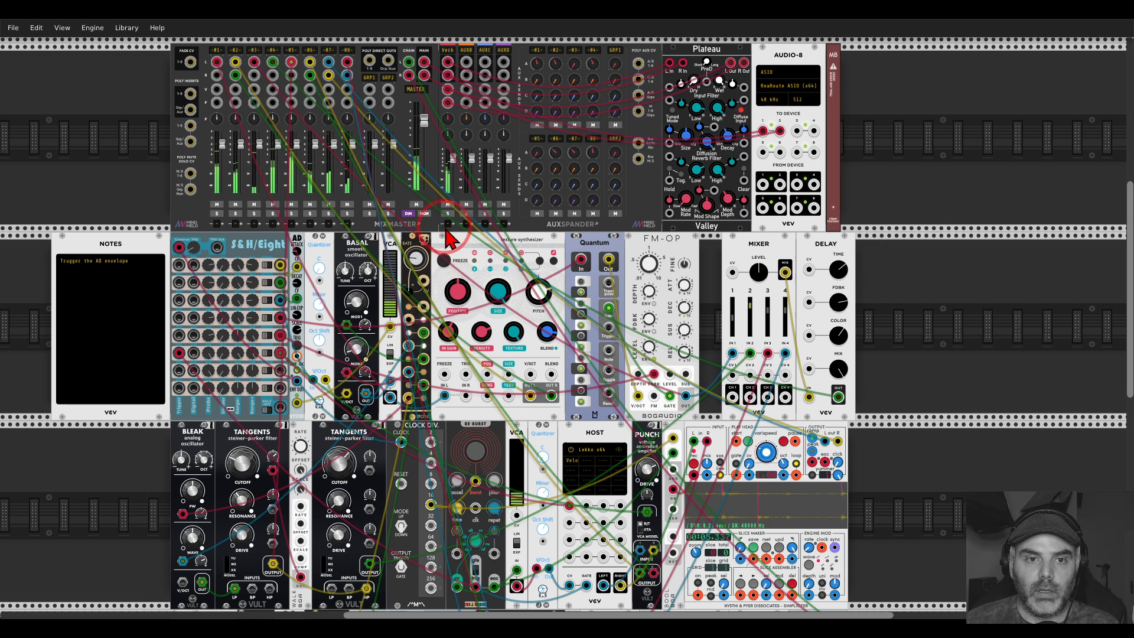
click(417, 205)
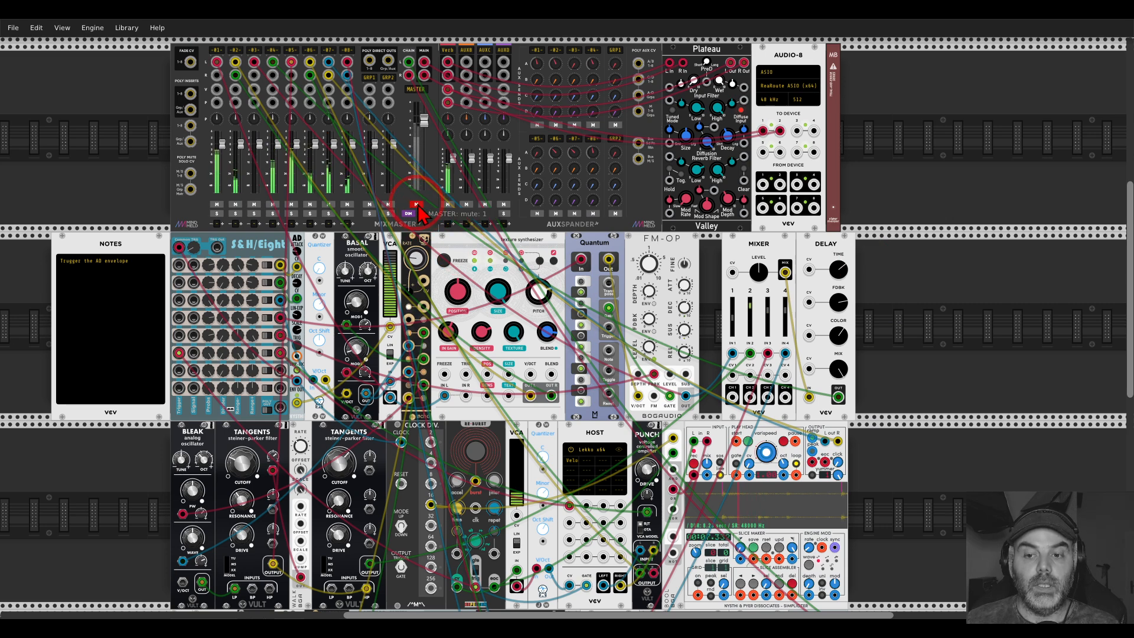
Raise the feedback of the Delay fed by the cello Host.
scroll(901, 348, down, 5)
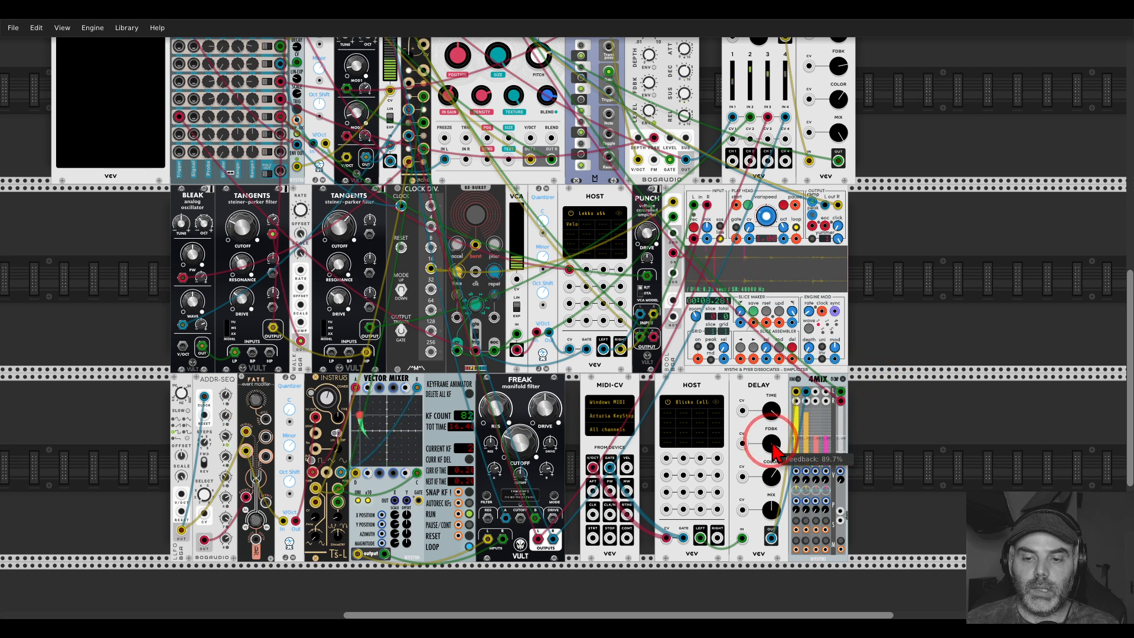
drag(771, 443, 770, 420)
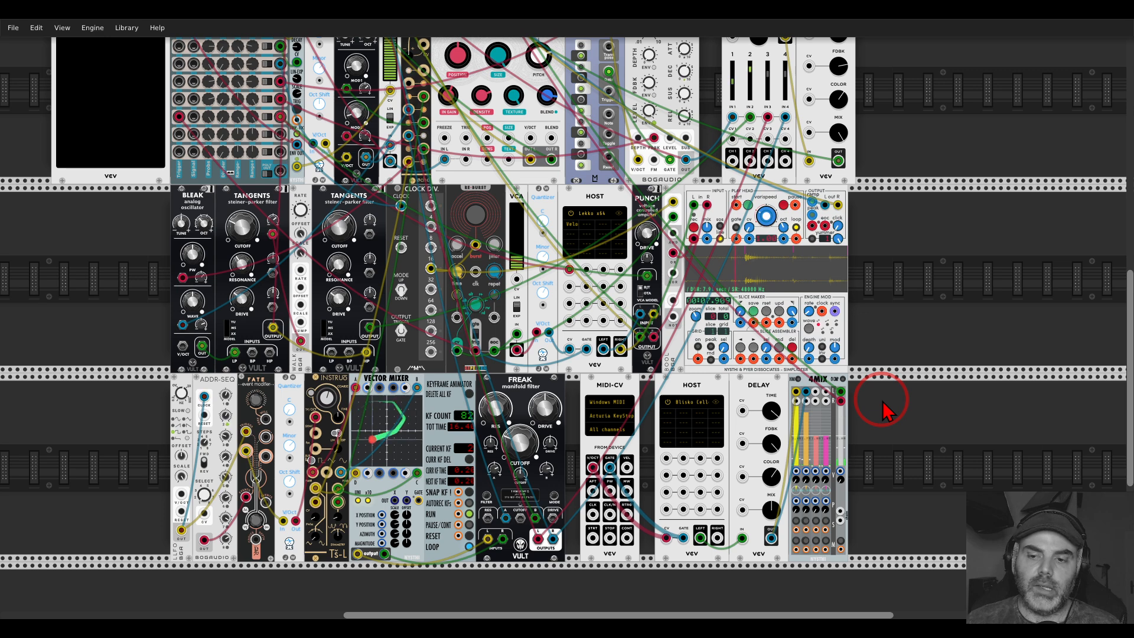
Unmute the MixMaster's master channel.
scroll(882, 401, up, 5)
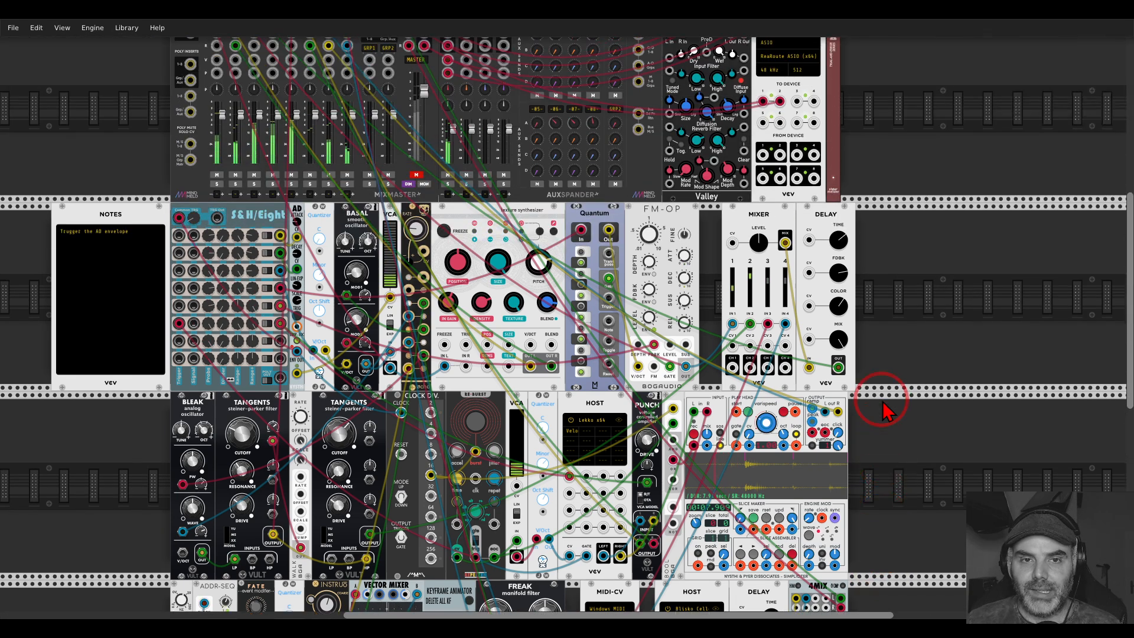
scroll(882, 401, up, 1)
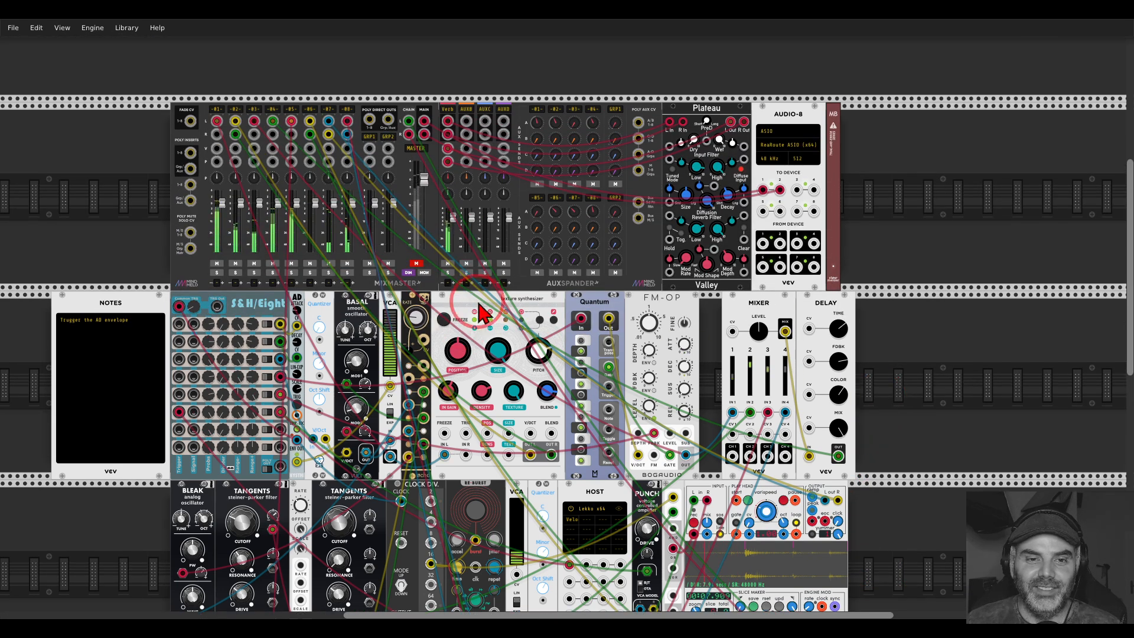
click(416, 263)
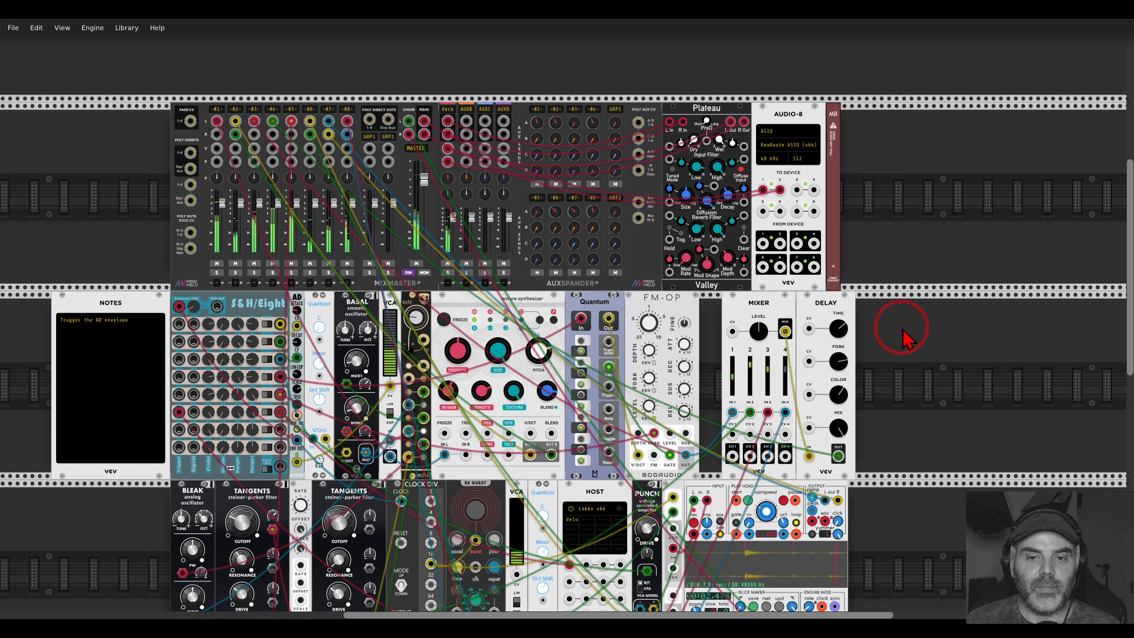
Look over the finished patch, view the next viewer question about JW sequencer note and scale inputs, and return to VCV Rack.
scroll(902, 328, down, 6)
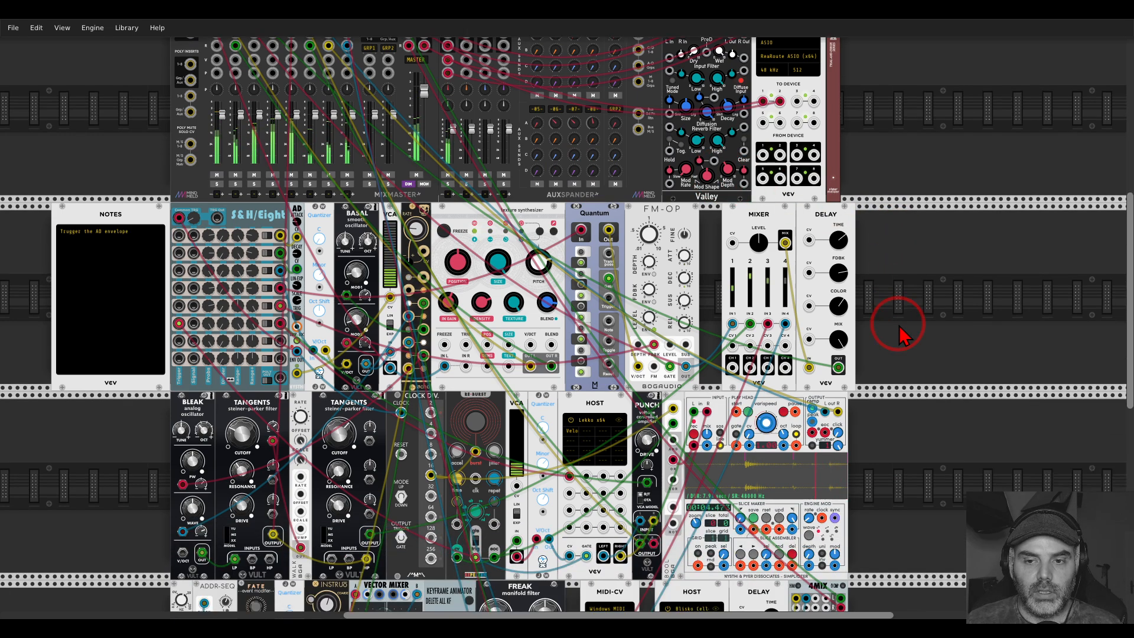
ctrl+scroll(897, 334, down, 4)
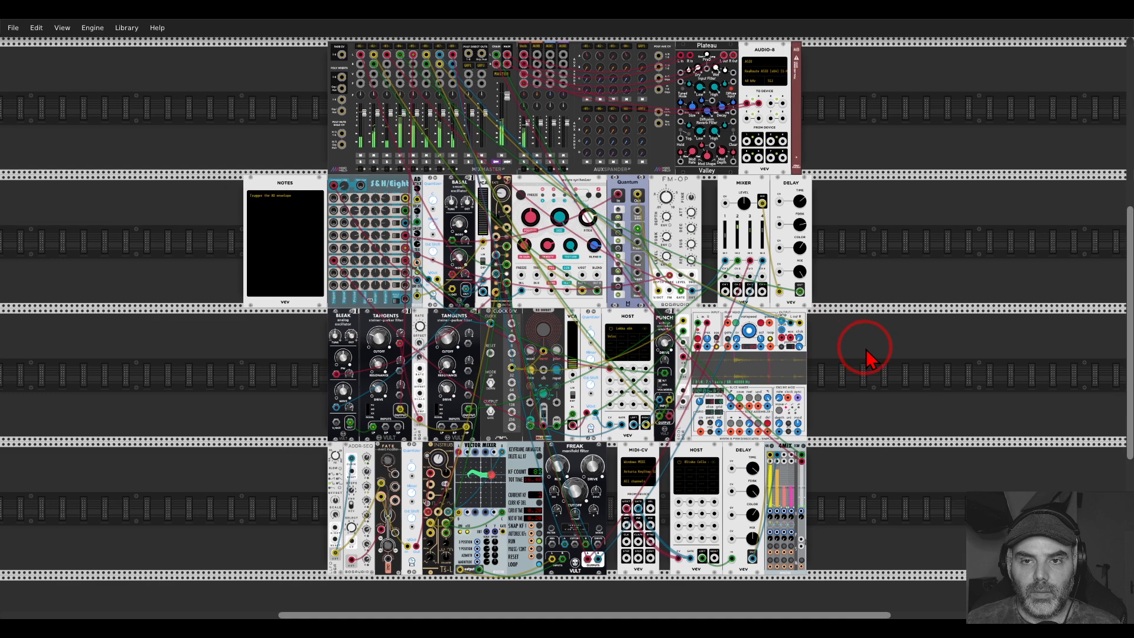
ctrl+scroll(868, 355, up, 2)
drag(880, 348, 933, 314)
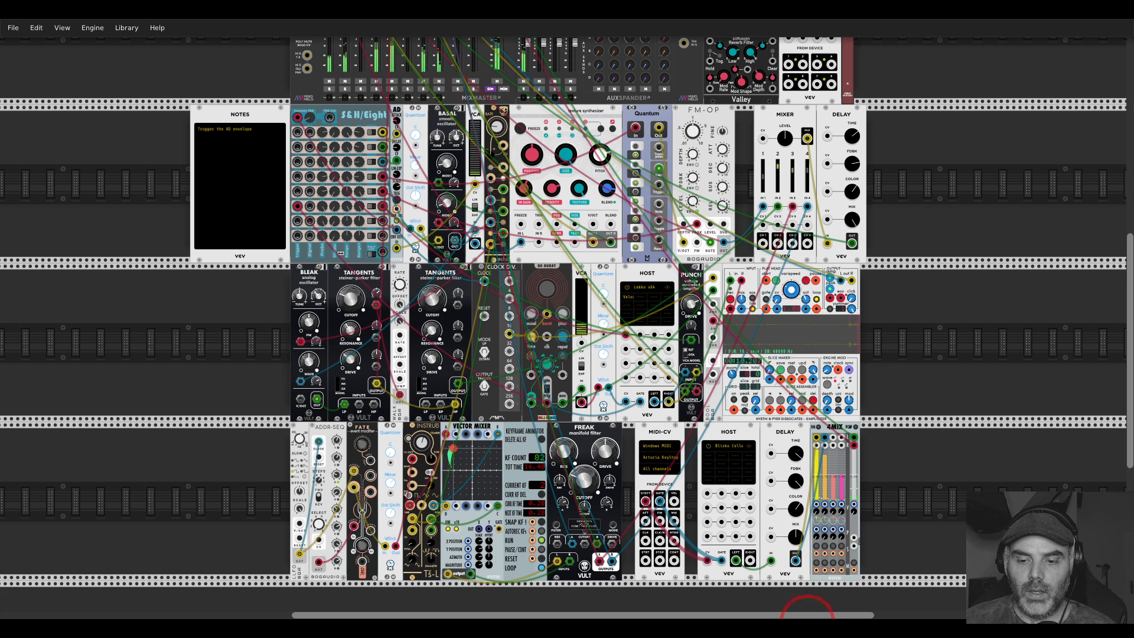
click(811, 624)
click(850, 624)
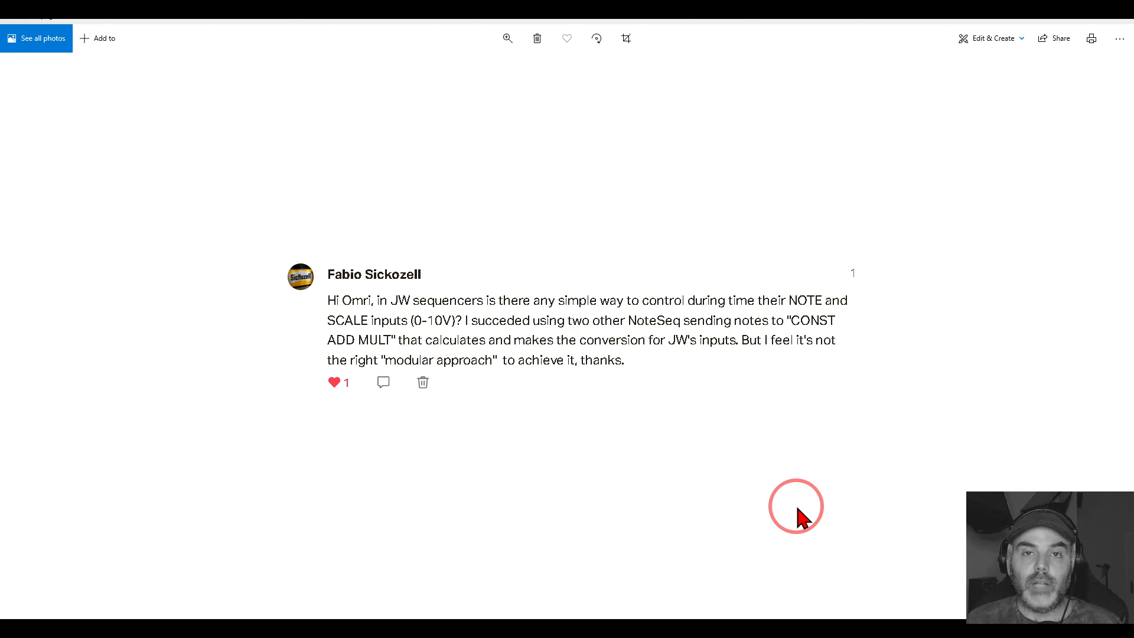
click(413, 630)
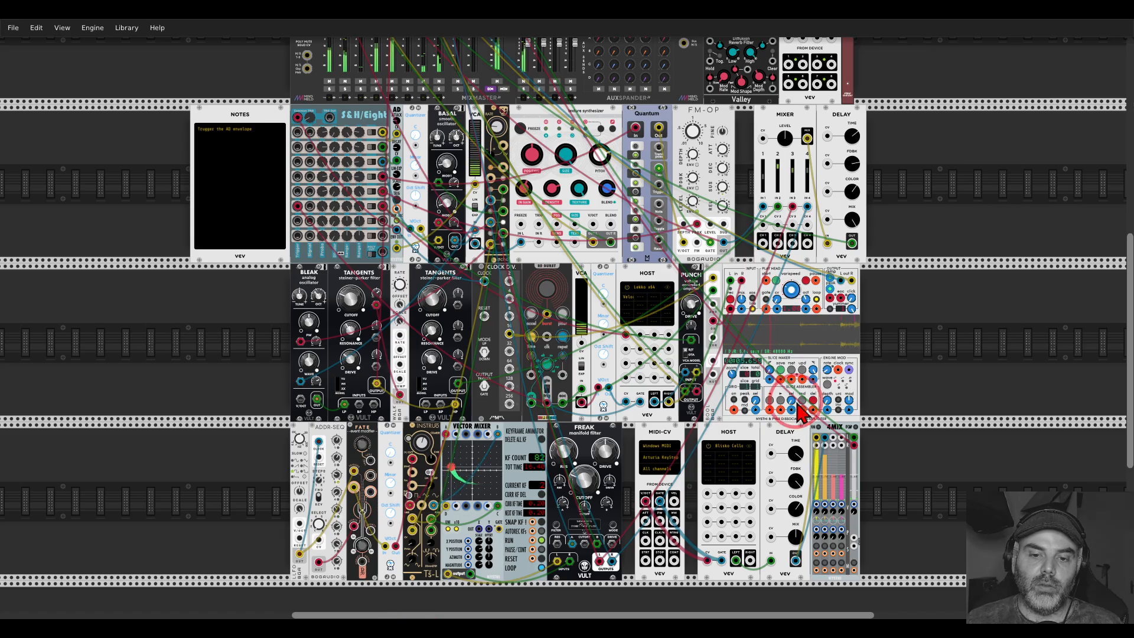
Add a NoteSeq16 module in the empty rows above the patch.
drag(227, 358, 601, 509)
drag(603, 245, 360, 518)
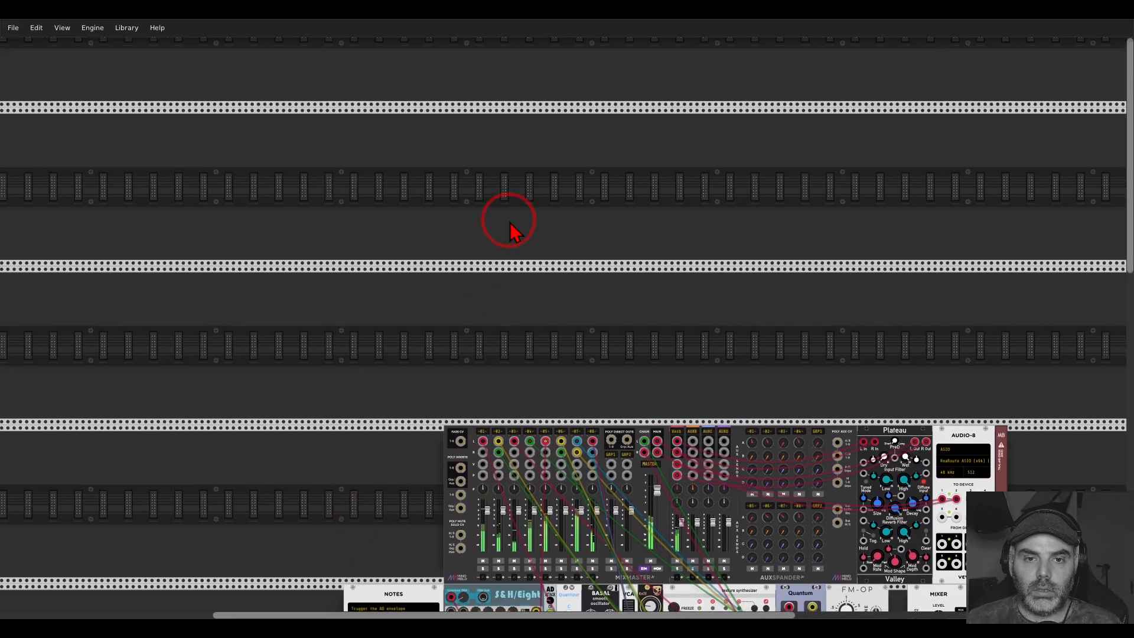
right_click(513, 225)
text(note)
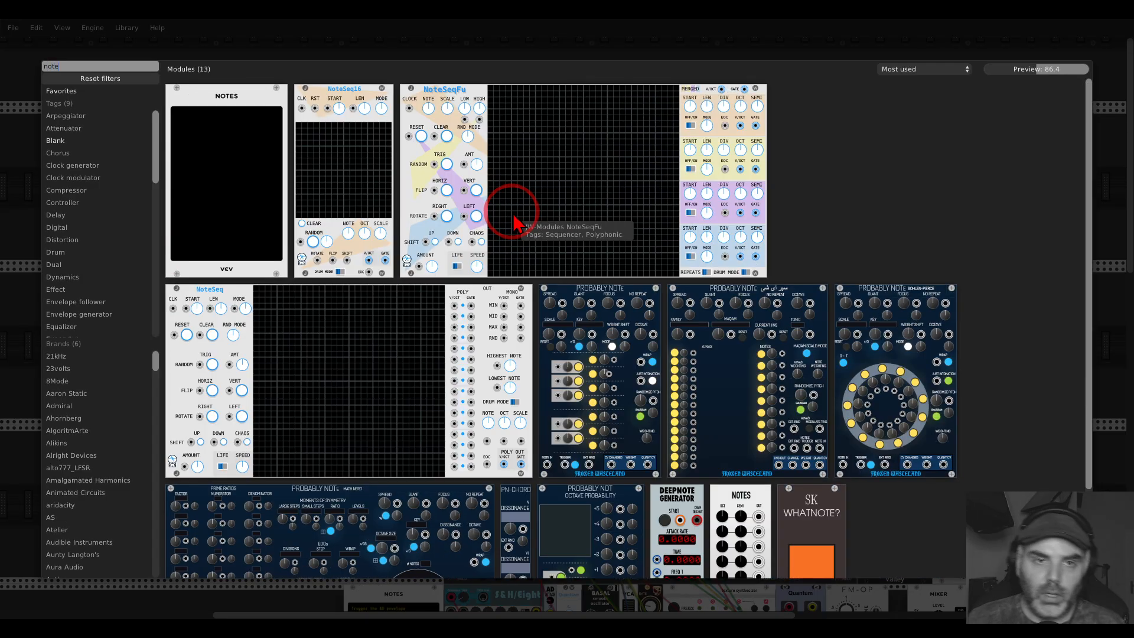
drag(367, 94, 569, 182)
Add a GRID SEQ module beside the NoteSeq16 and delete the NoteSeq16.
right_click(572, 190)
text(grid)
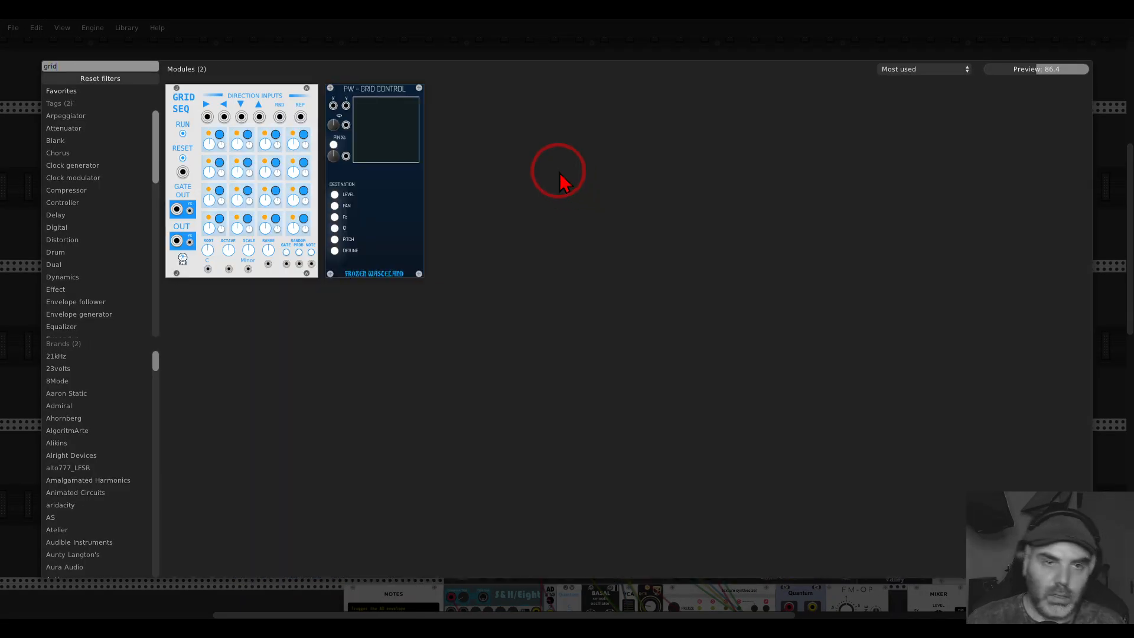
click(240, 96)
scroll(522, 154, up, 5)
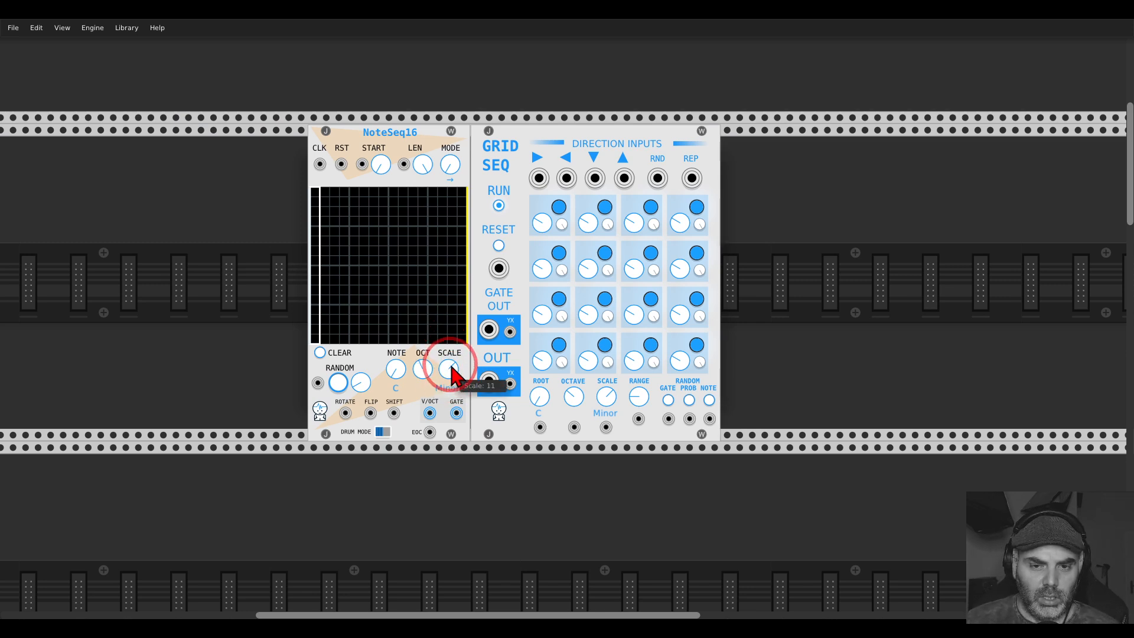
key(Delete)
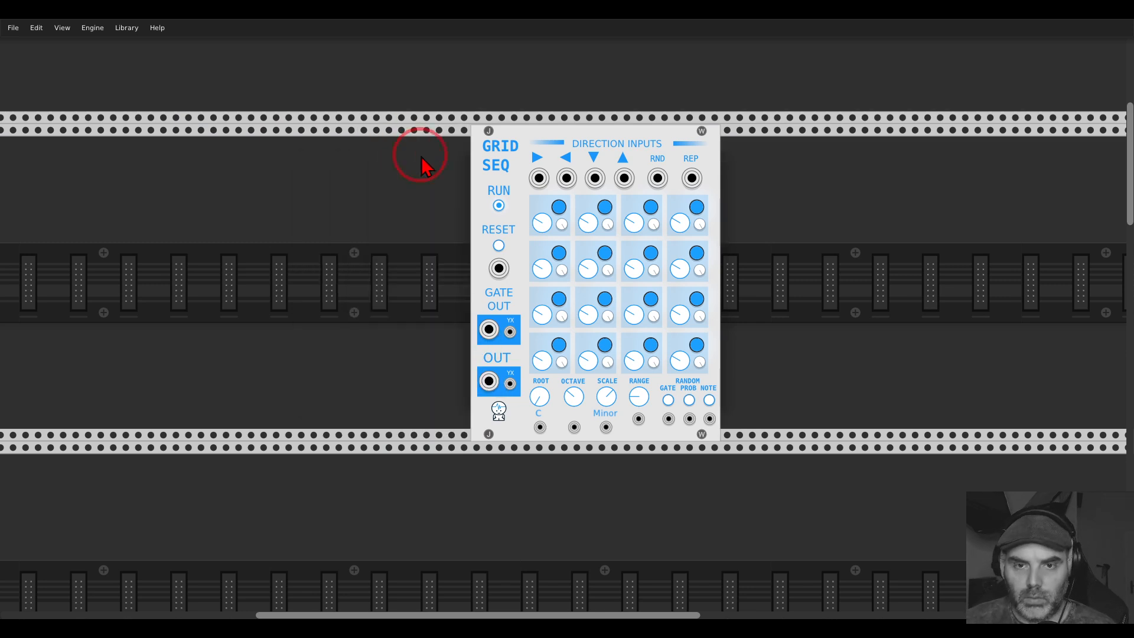
scroll(357, 223, right, 3)
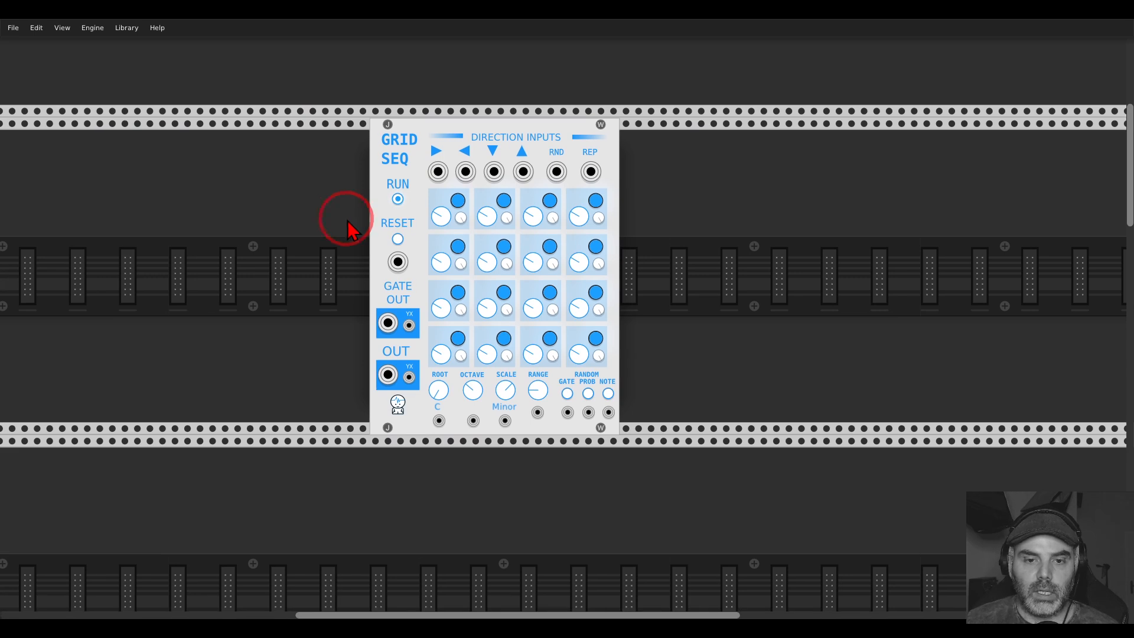
Add a Bogaudio ADDR-SEQ module in front of the GRID SEQ.
right_click(309, 281)
text(addr)
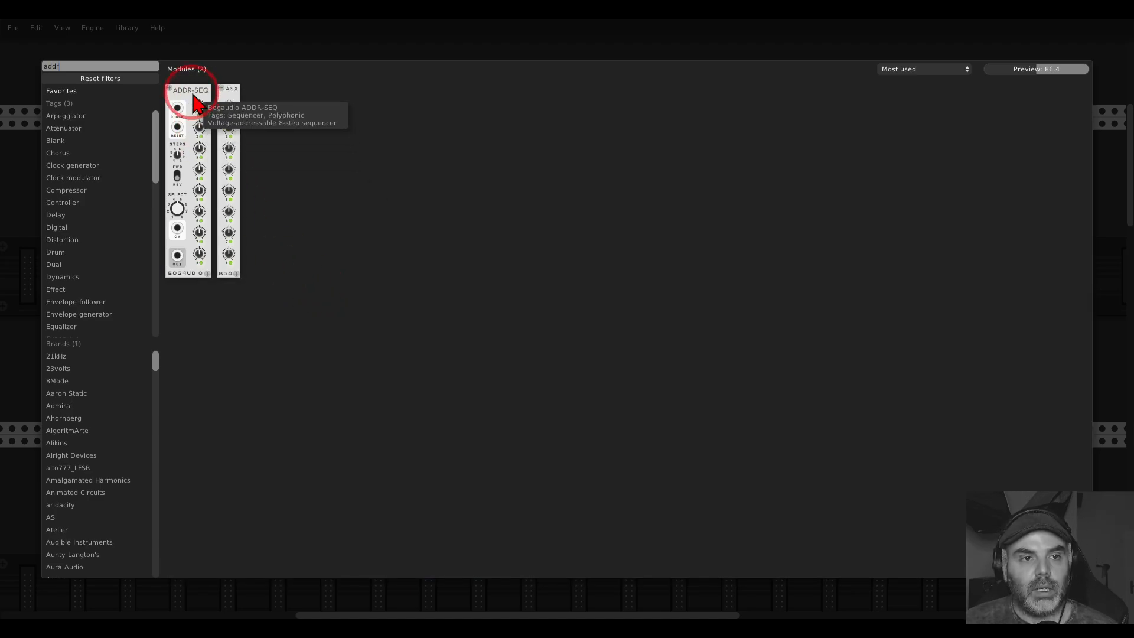
drag(195, 103, 282, 331)
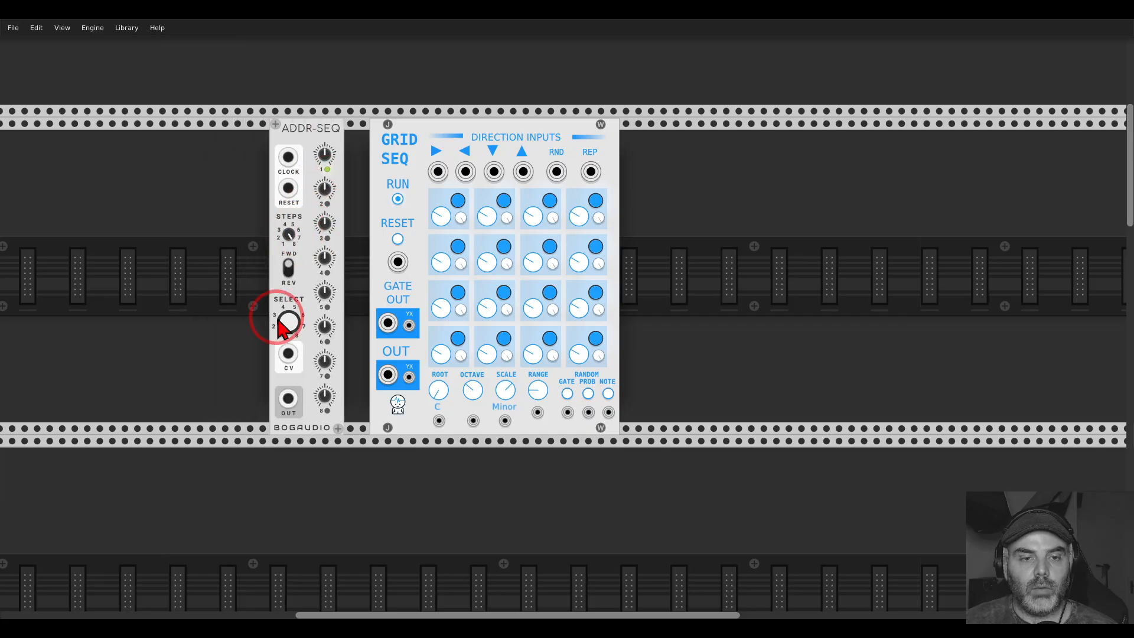
Try controlling the GRID SEQ's scale and then its root input directly from the ADDR-SEQ output by turning step 1.
drag(288, 399, 505, 421)
drag(324, 155, 405, 316)
drag(504, 420, 439, 420)
drag(324, 154, 567, 318)
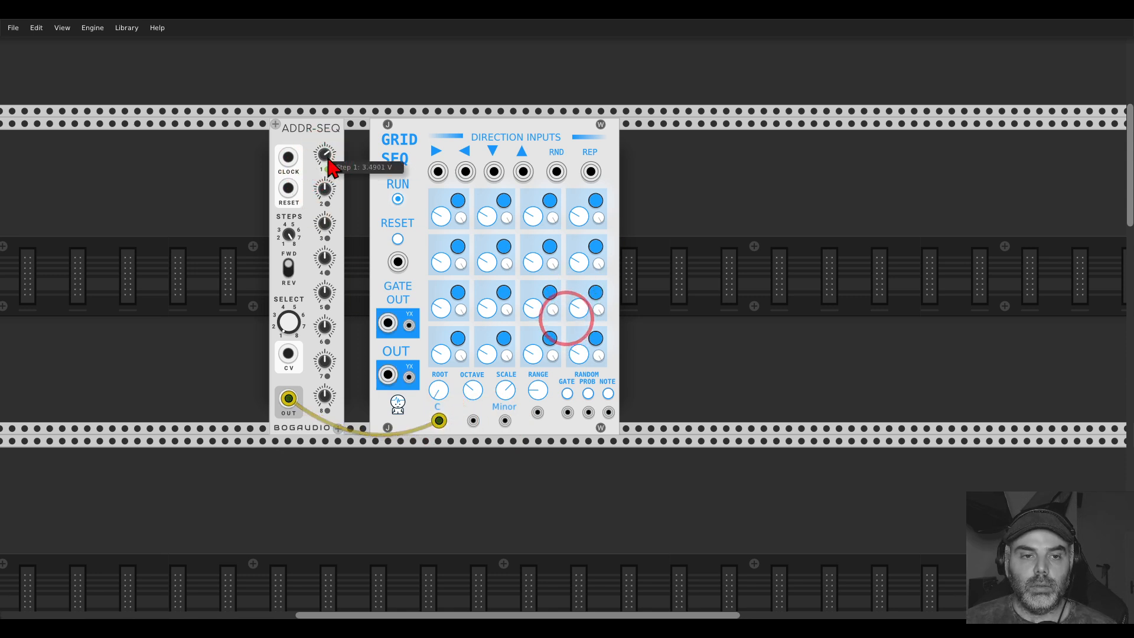
Reset the ADDR-SEQ's step 1 to 0 V and delete the module.
double_click(329, 163)
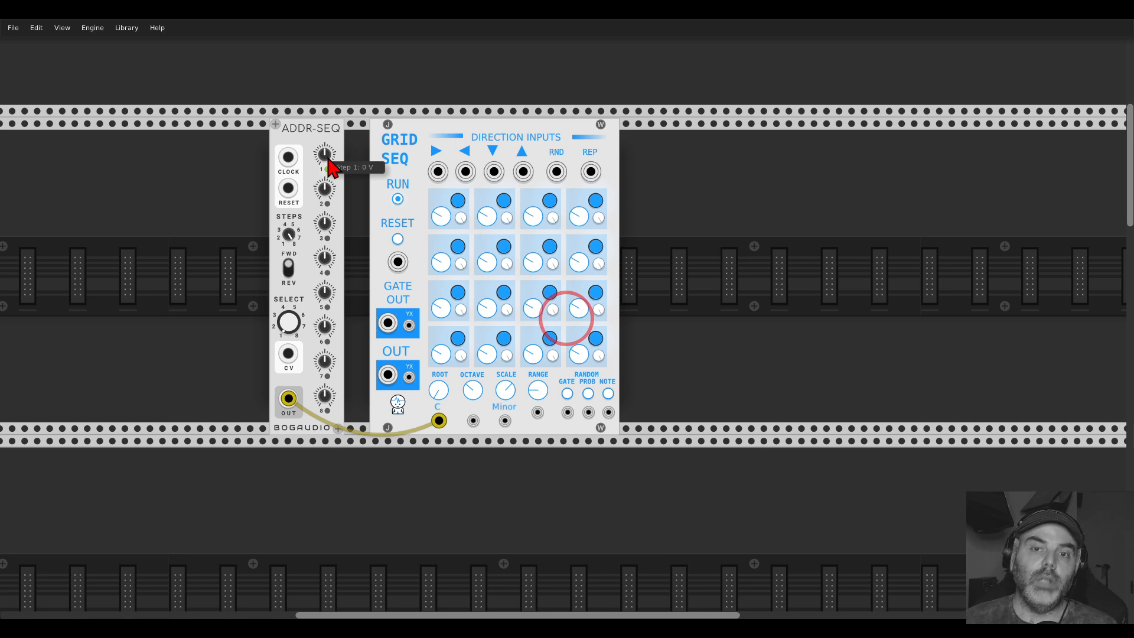
key(Delete)
Add a µMAP module in front of the GRID SEQ and map it to the GRID SEQ's Root knob.
right_click(319, 174)
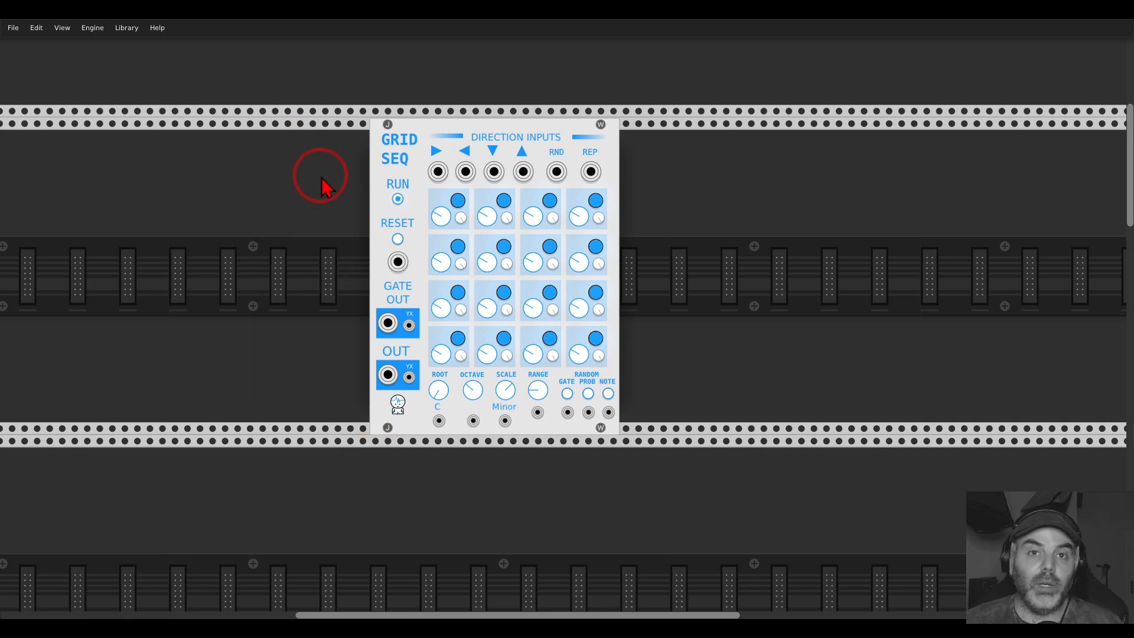
text(mic)
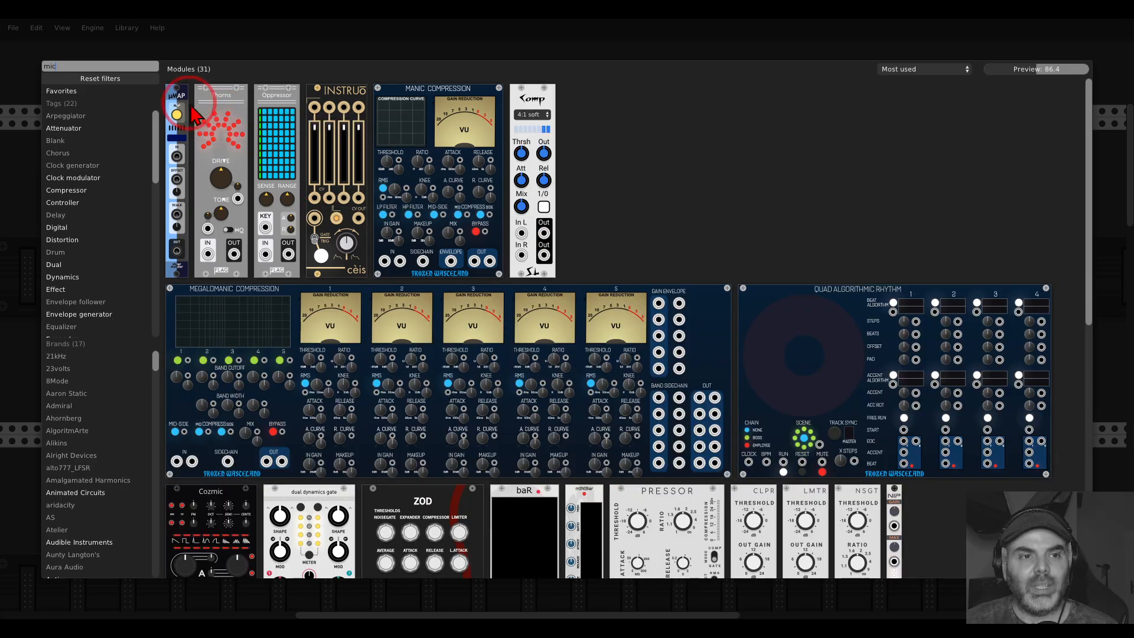
drag(195, 114, 322, 210)
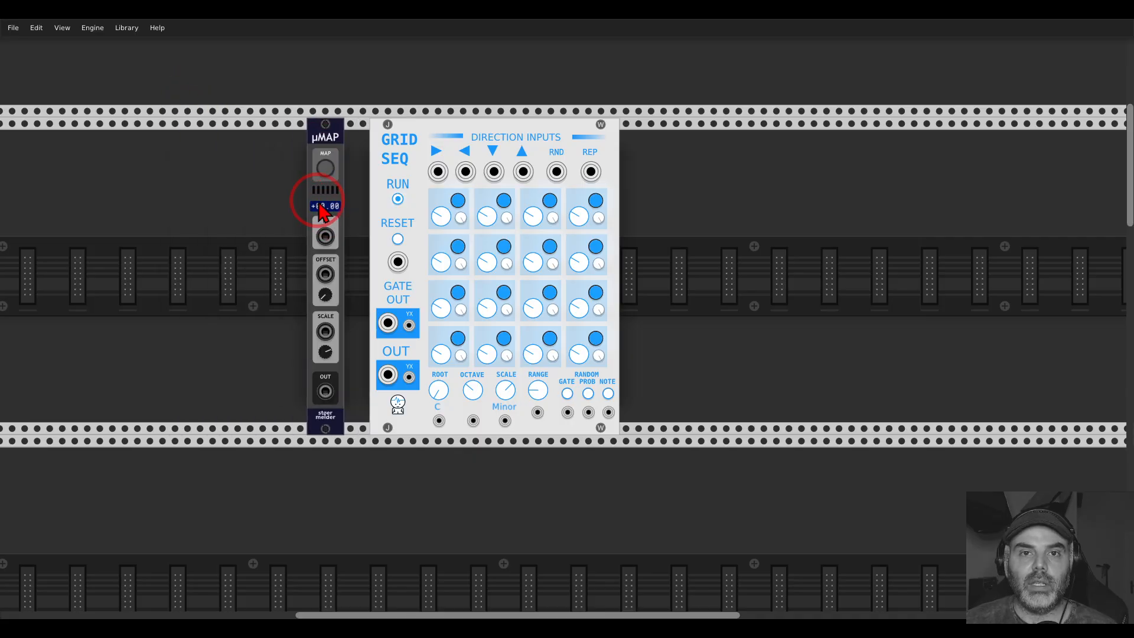
click(325, 168)
click(437, 388)
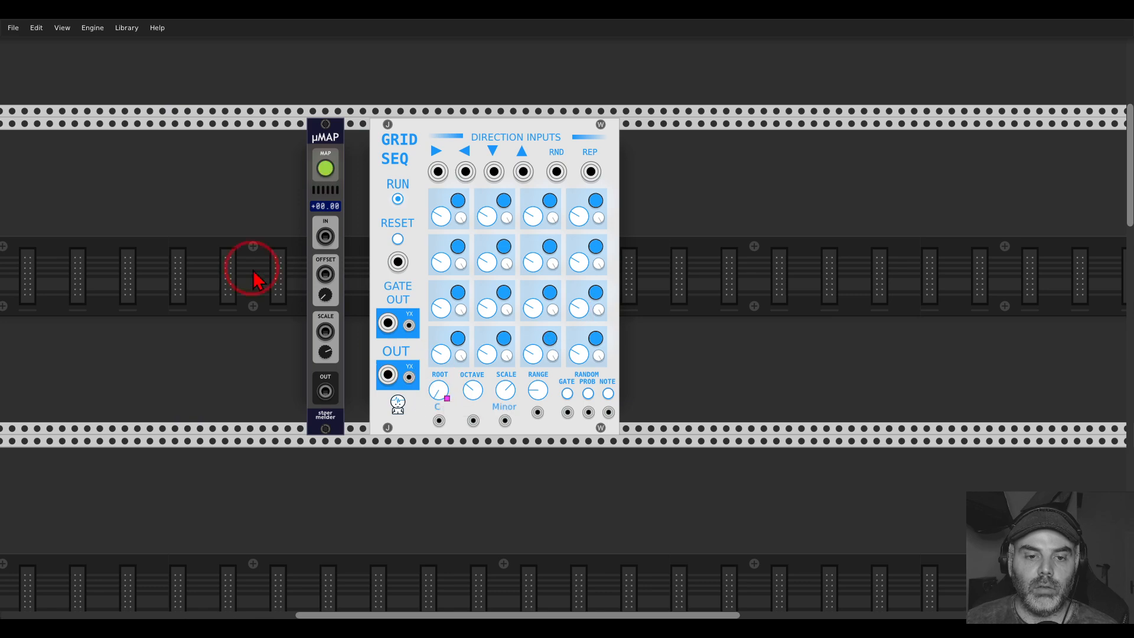
Add an ADDR-SEQ before the µMAP and feed the µMAP's input from its output with step 1 at about 3.36 V.
right_click(224, 271)
text(addr)
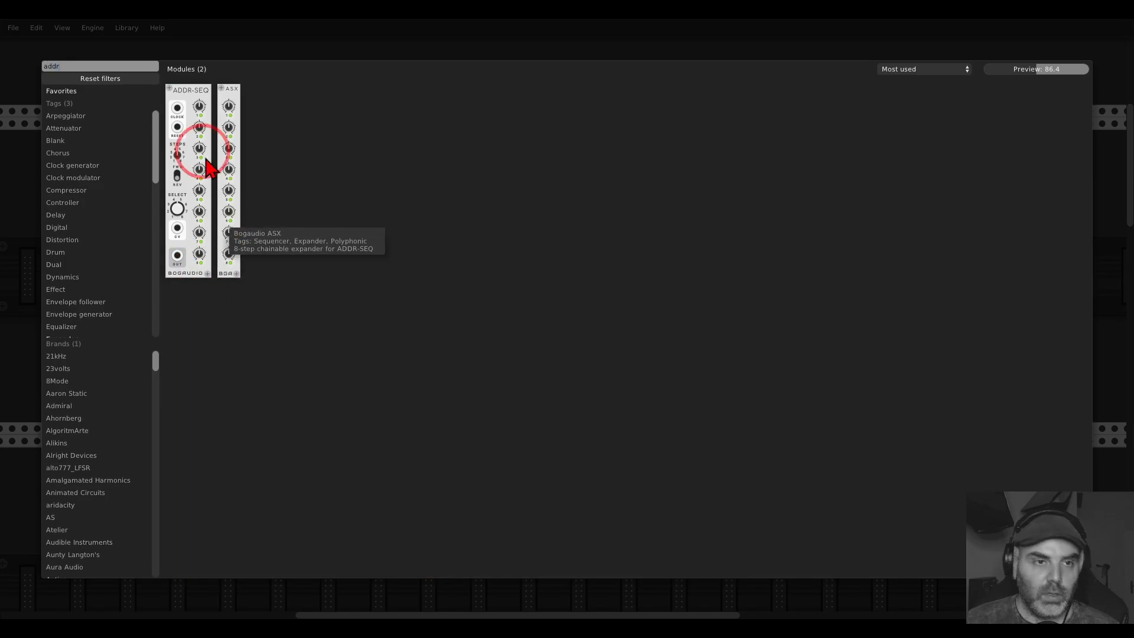
drag(204, 152, 263, 336)
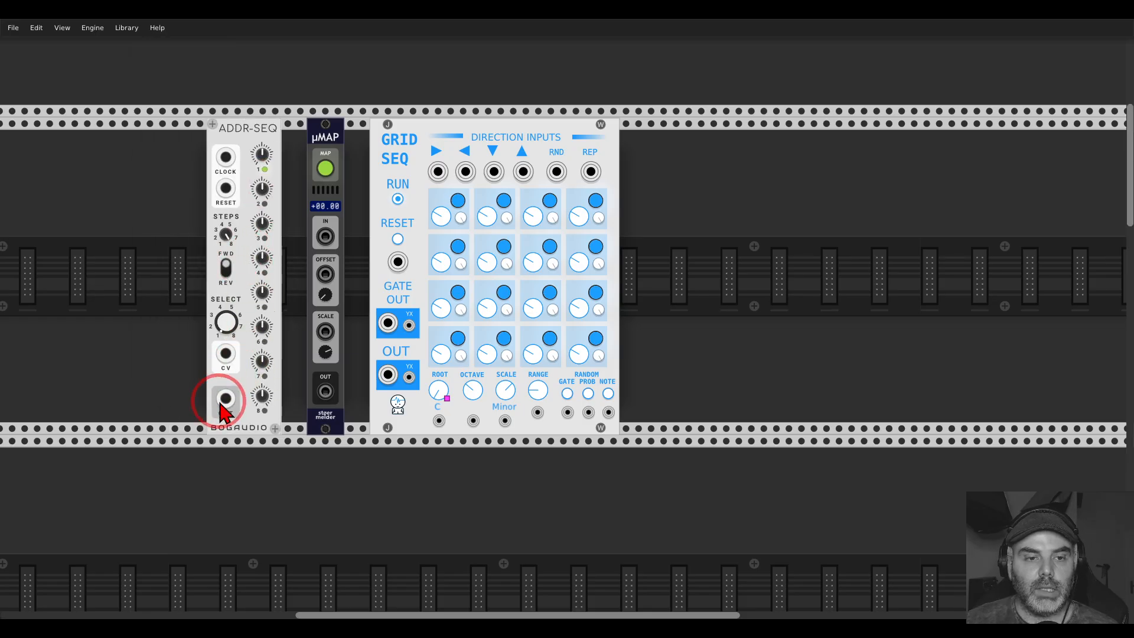
drag(225, 399, 325, 238)
drag(262, 155, 564, 318)
Move the µMAP and ADDR-SEQ away from the GRID SEQ and duplicate the µMAP.
click(314, 147)
drag(314, 146, 271, 142)
key(ctrl+d)
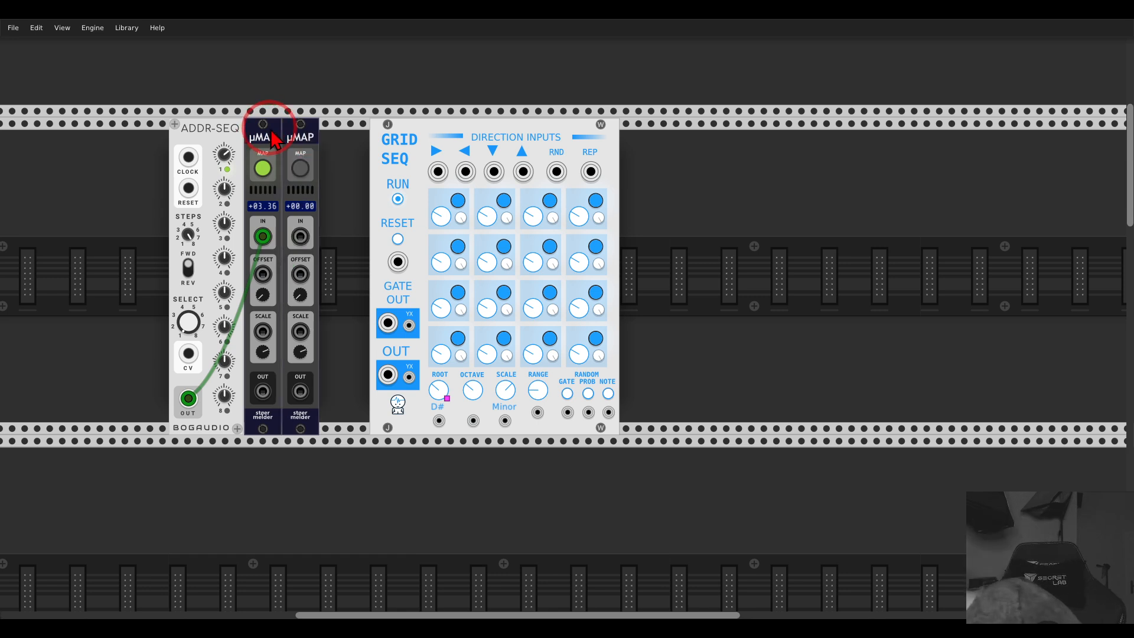
Map the second µMAP to the GRID SEQ's Scale knob and feed it from the ADDR-SEQ output with step 1 at 2.13 V.
click(300, 168)
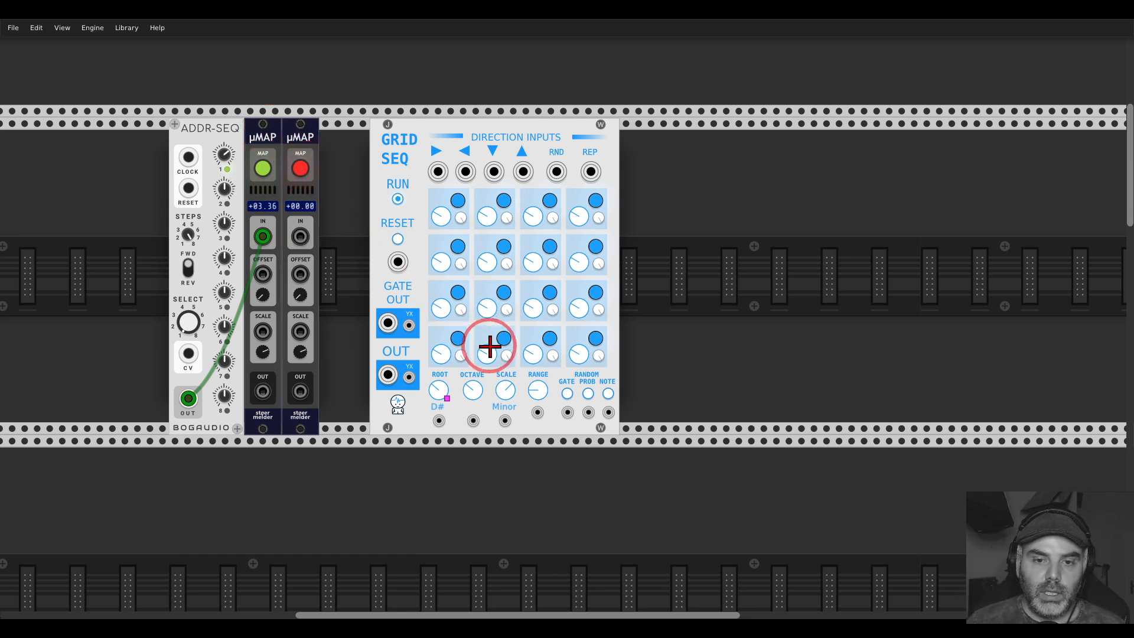
click(506, 391)
drag(300, 236, 187, 398)
drag(223, 156, 565, 319)
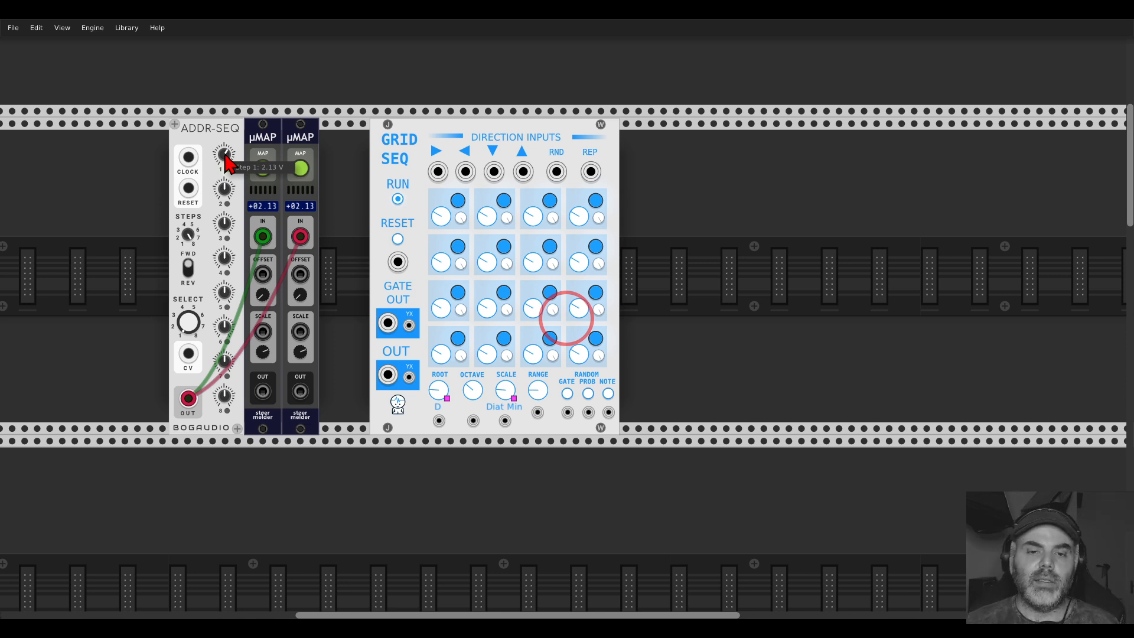
Delete both µMAP modules, the ADDR-SEQ beside them and the GRID SEQ from the empty row.
click(306, 157)
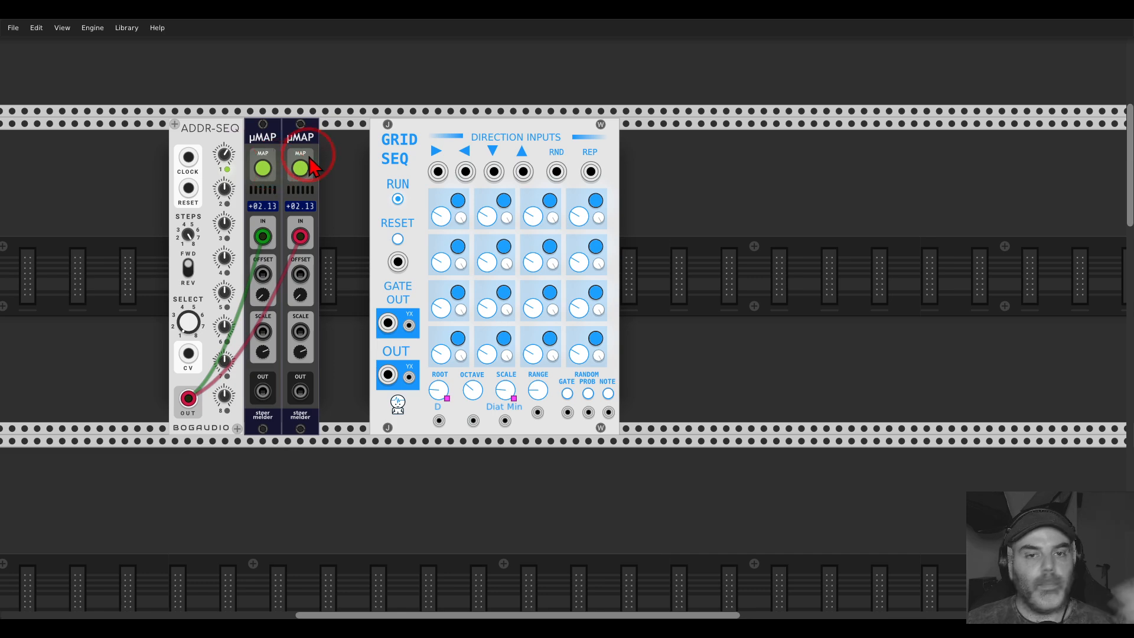
key(Delete)
key(Delete)
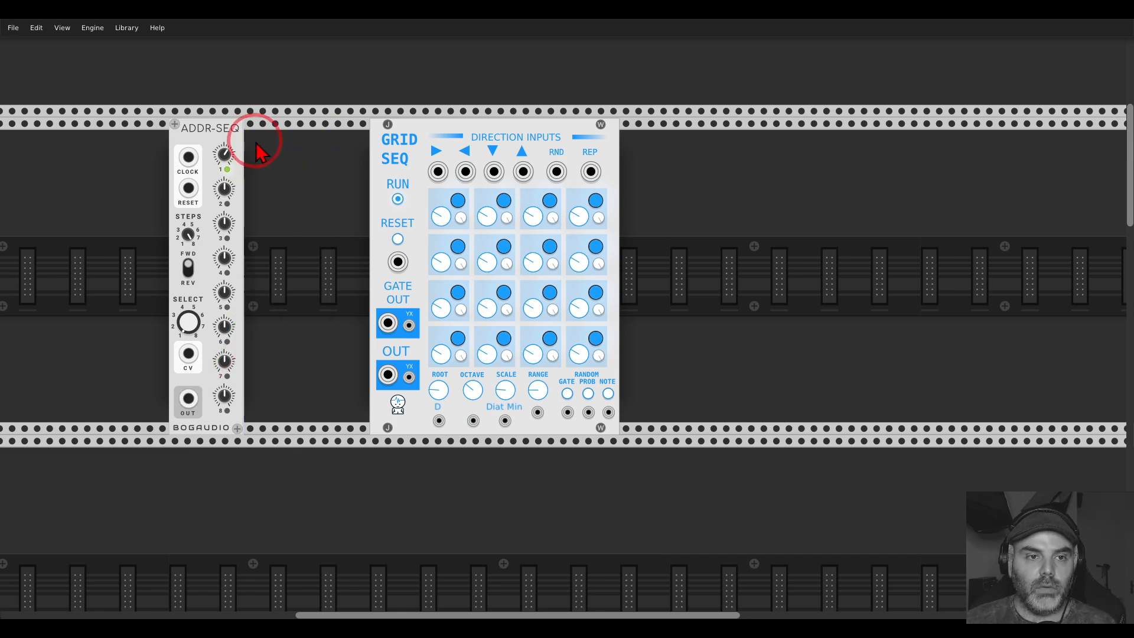
key(Delete)
key(Delete)
scroll(453, 222, down, 3)
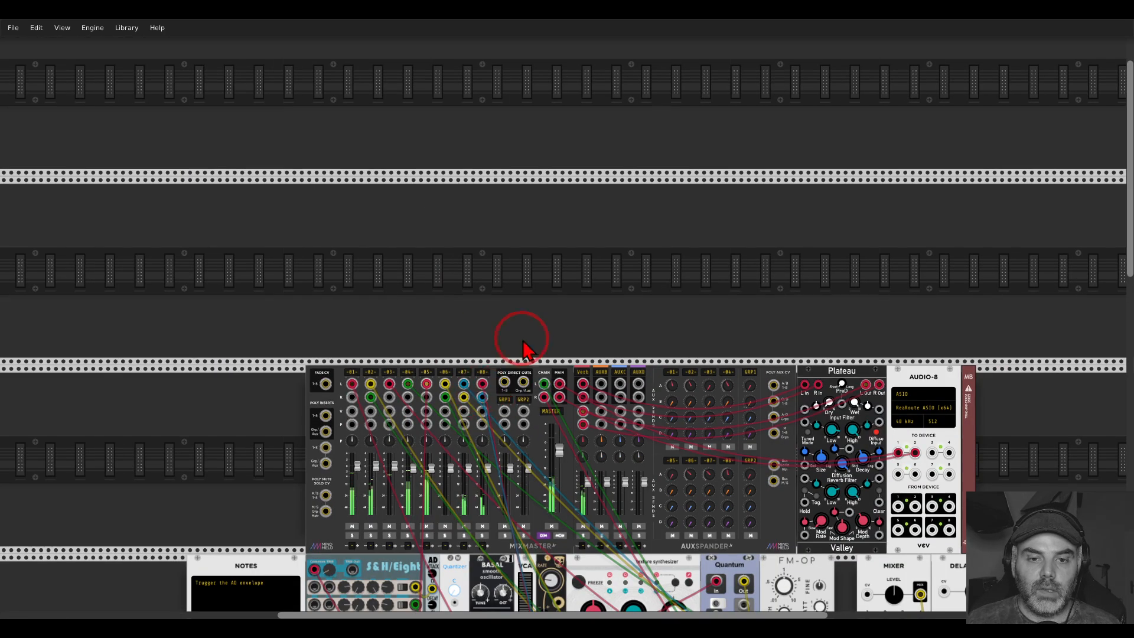
drag(523, 341, 433, 18)
scroll(951, 345, down, 5)
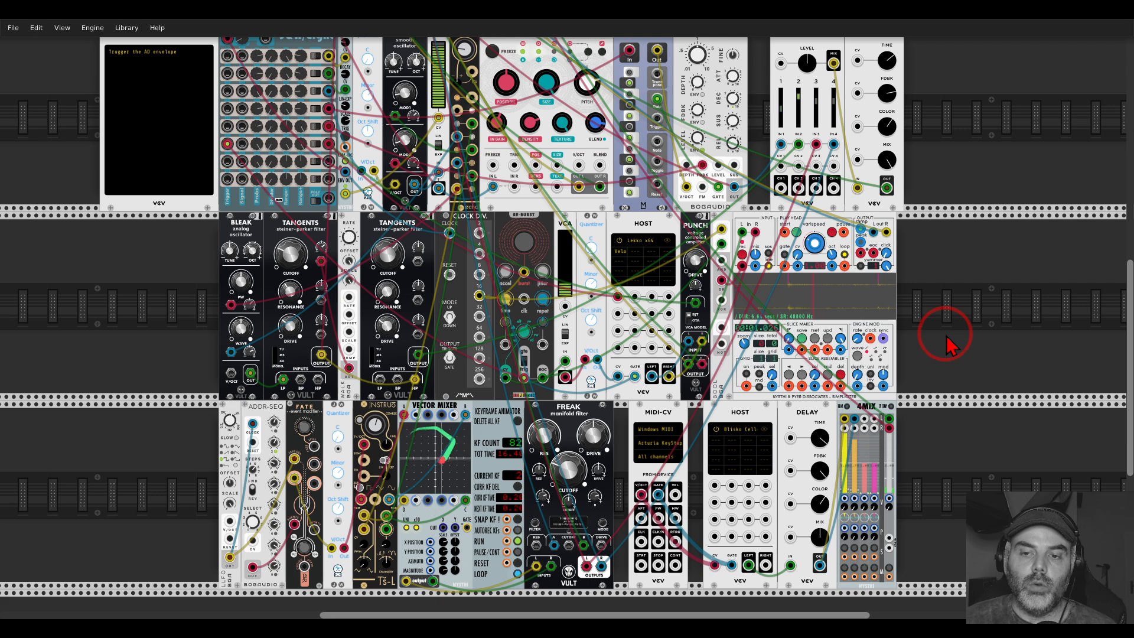
drag(958, 296, 940, 317)
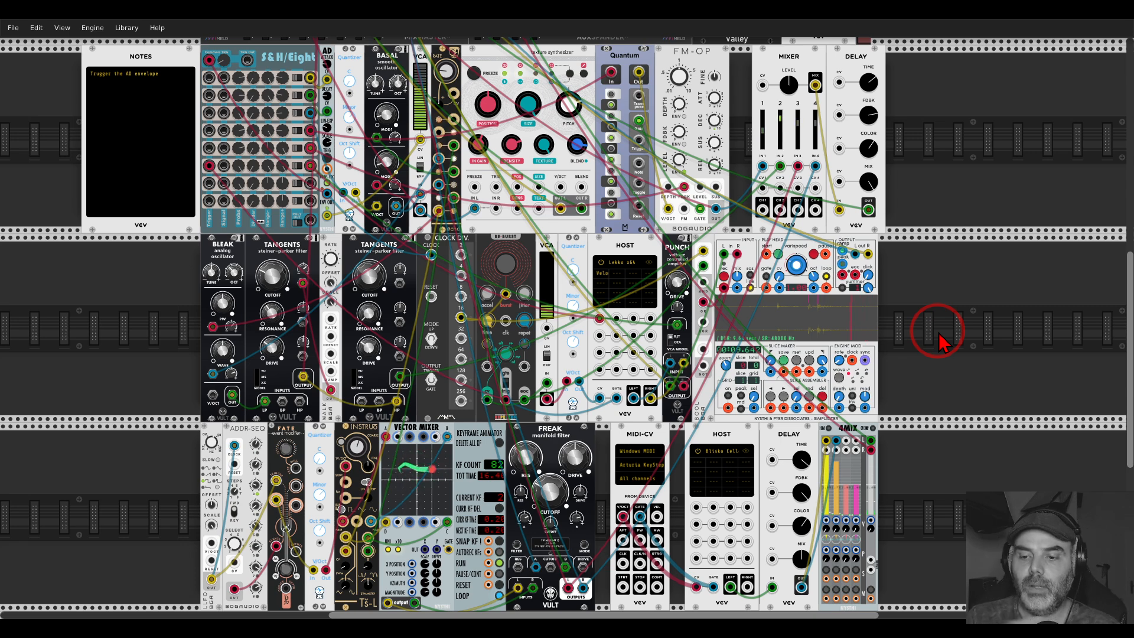
Switch to Photos and page through the viewers' question screenshots up to the one about JW sequencers' NOTE and SCALE inputs.
click(463, 617)
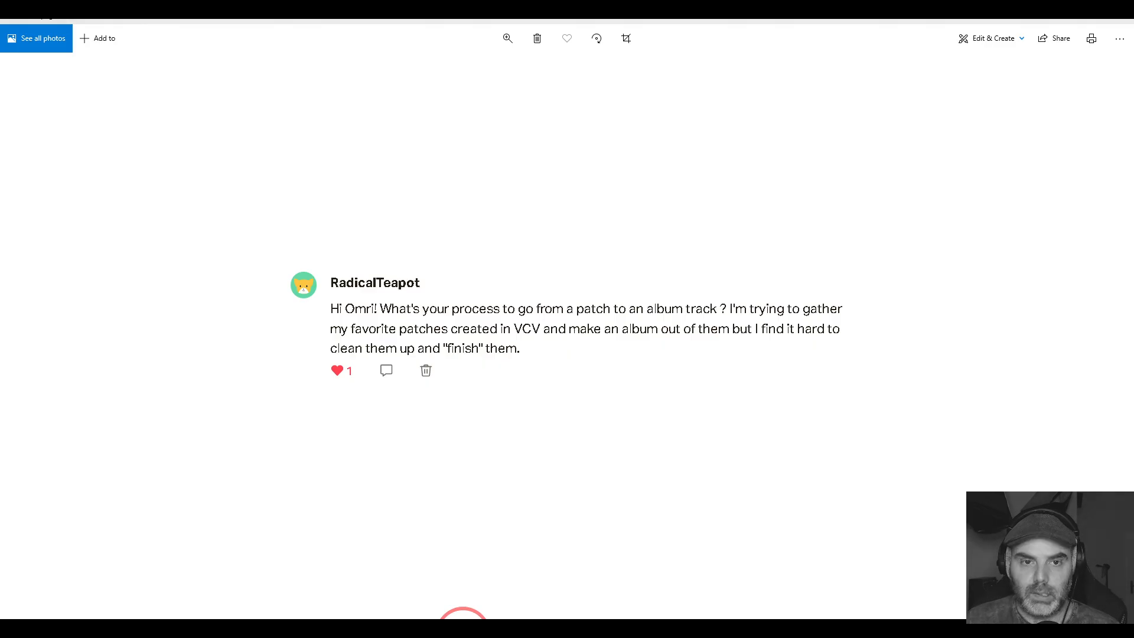
key(Right)
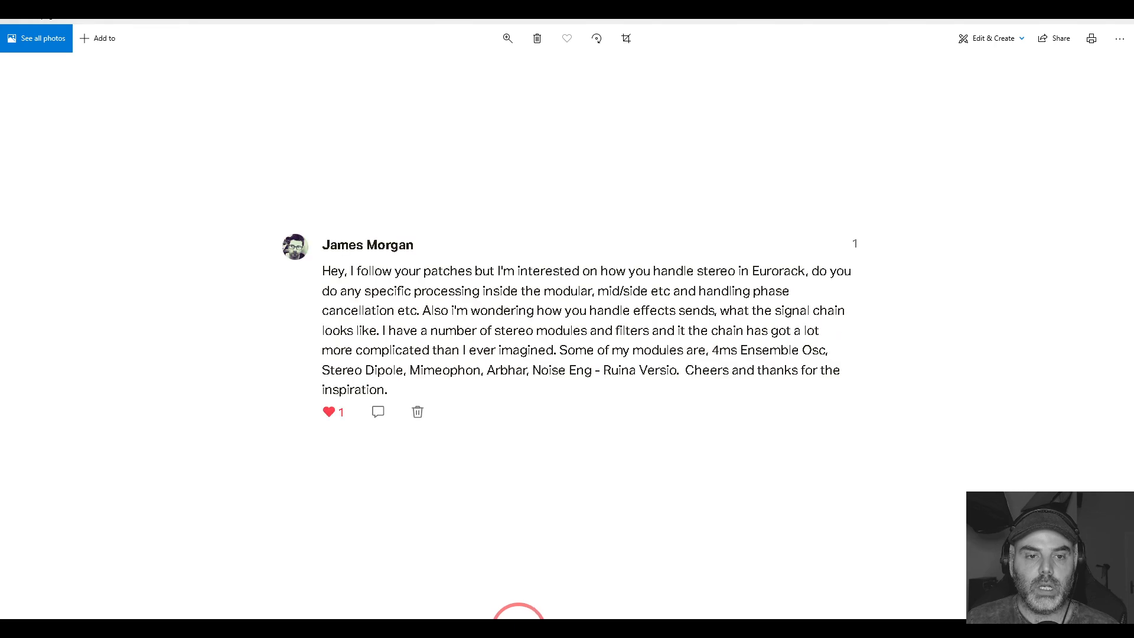
key(Right)
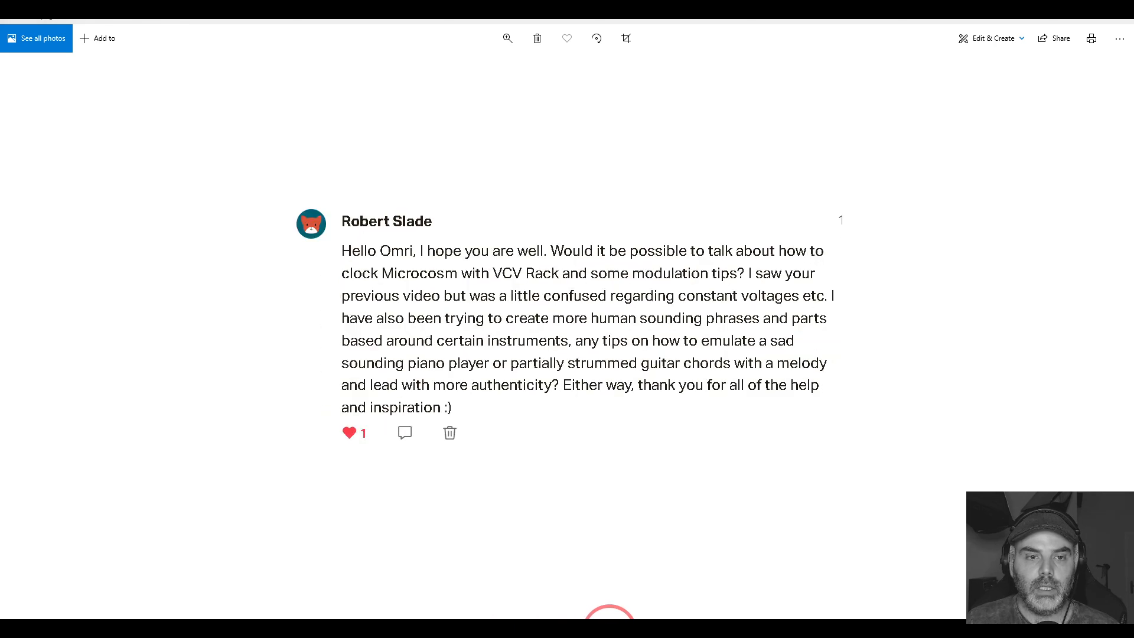
key(Right)
key(Right)
key(Right)
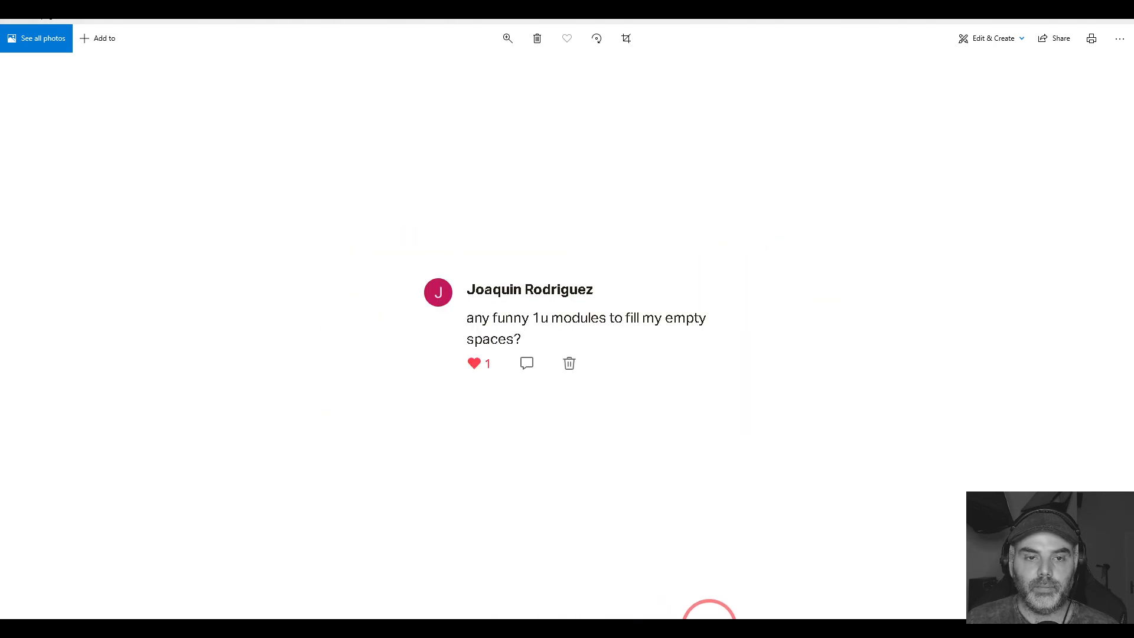
key(Right)
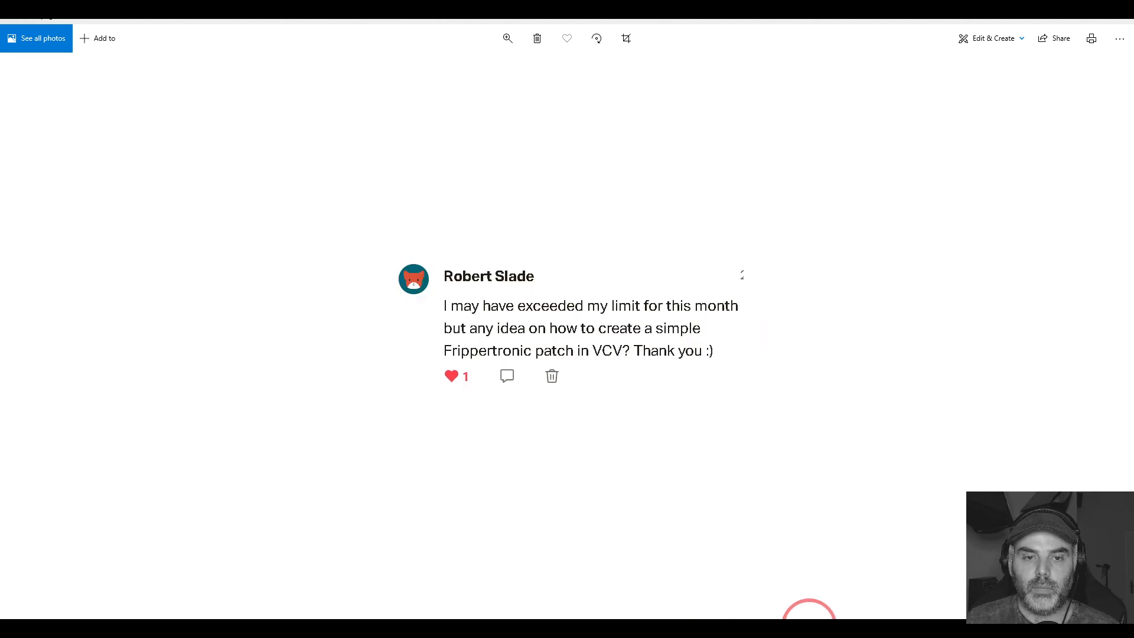
key(Right)
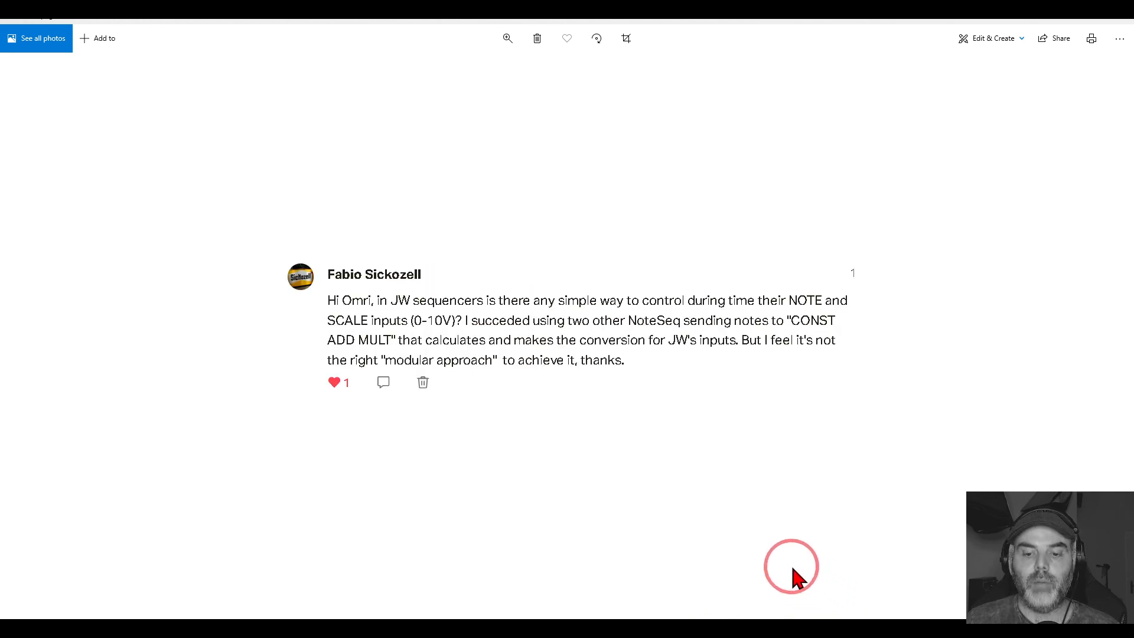
Switch back to VCV Rack and look over the module rows of the main patch.
click(418, 629)
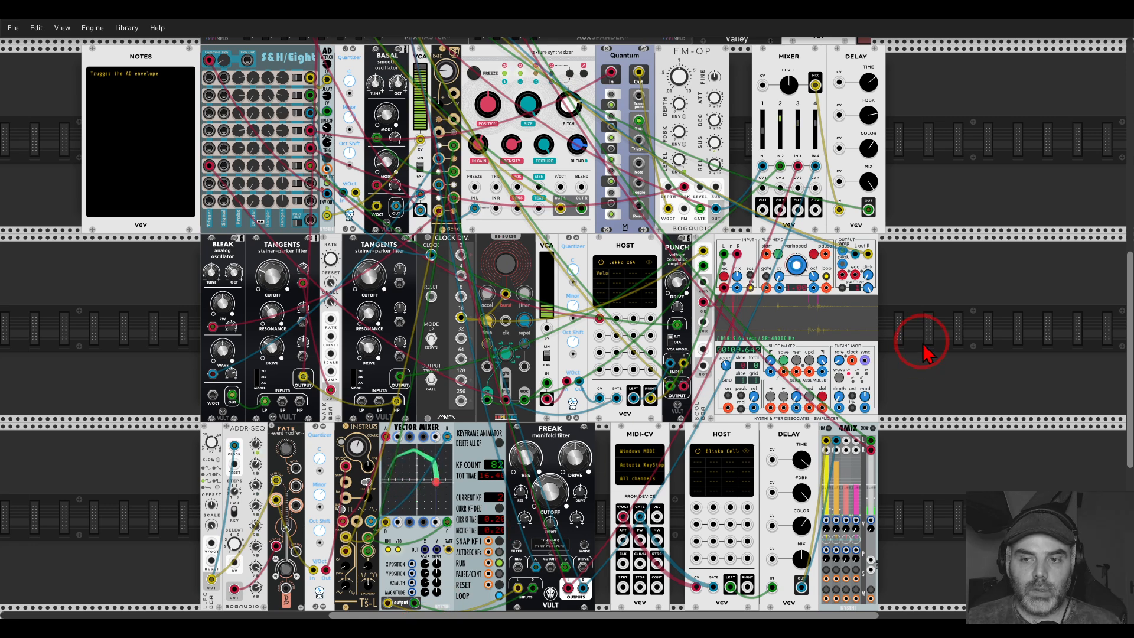
scroll(924, 342, down, 2)
drag(930, 350, 887, 366)
drag(565, 482, 566, 495)
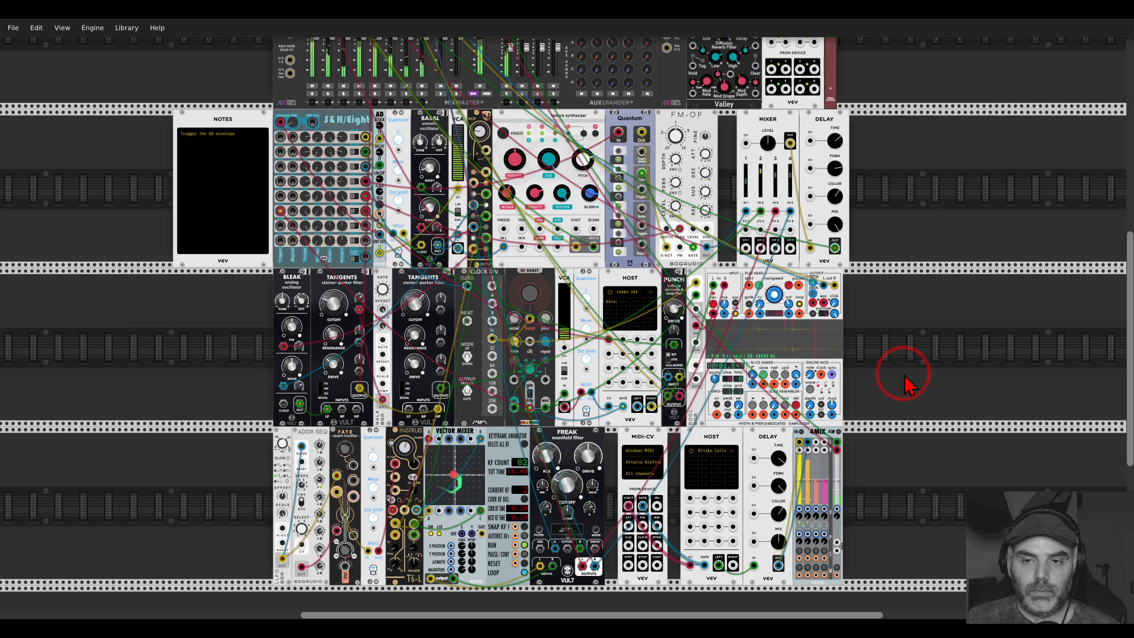